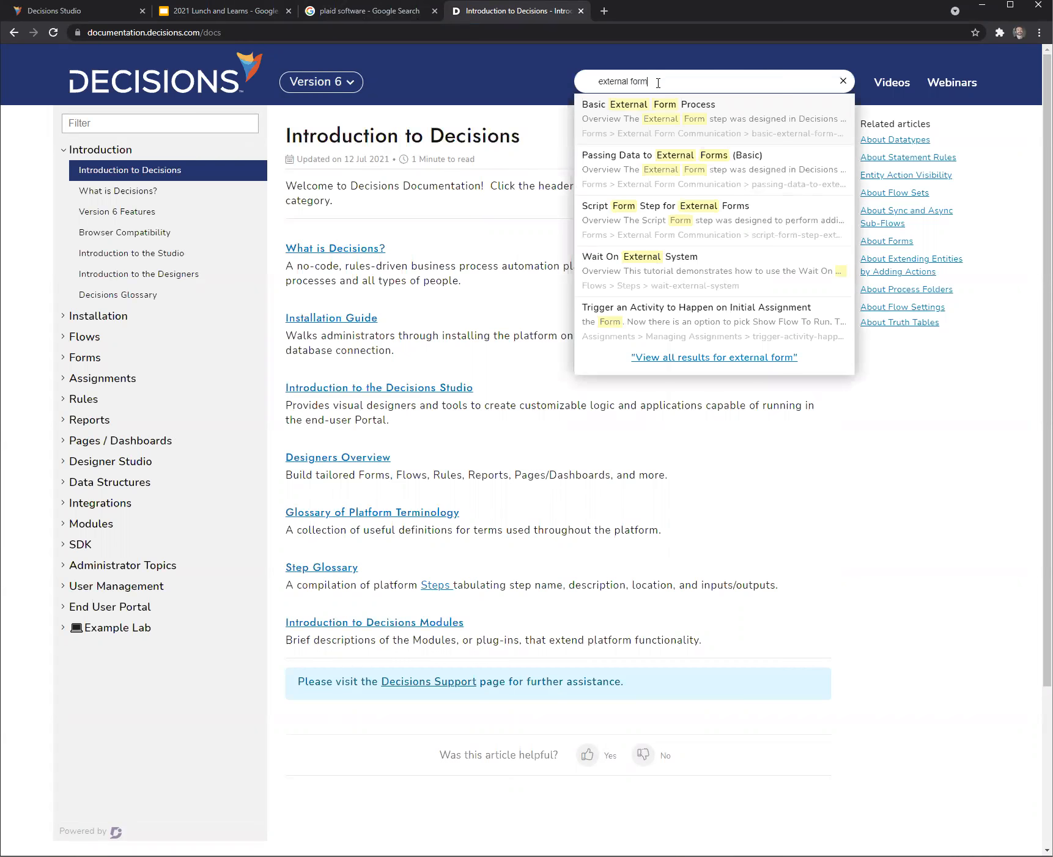
- Open the Basic External Form Process article and review its overview, example code, flow creation and debug sections
left_click(653, 106)
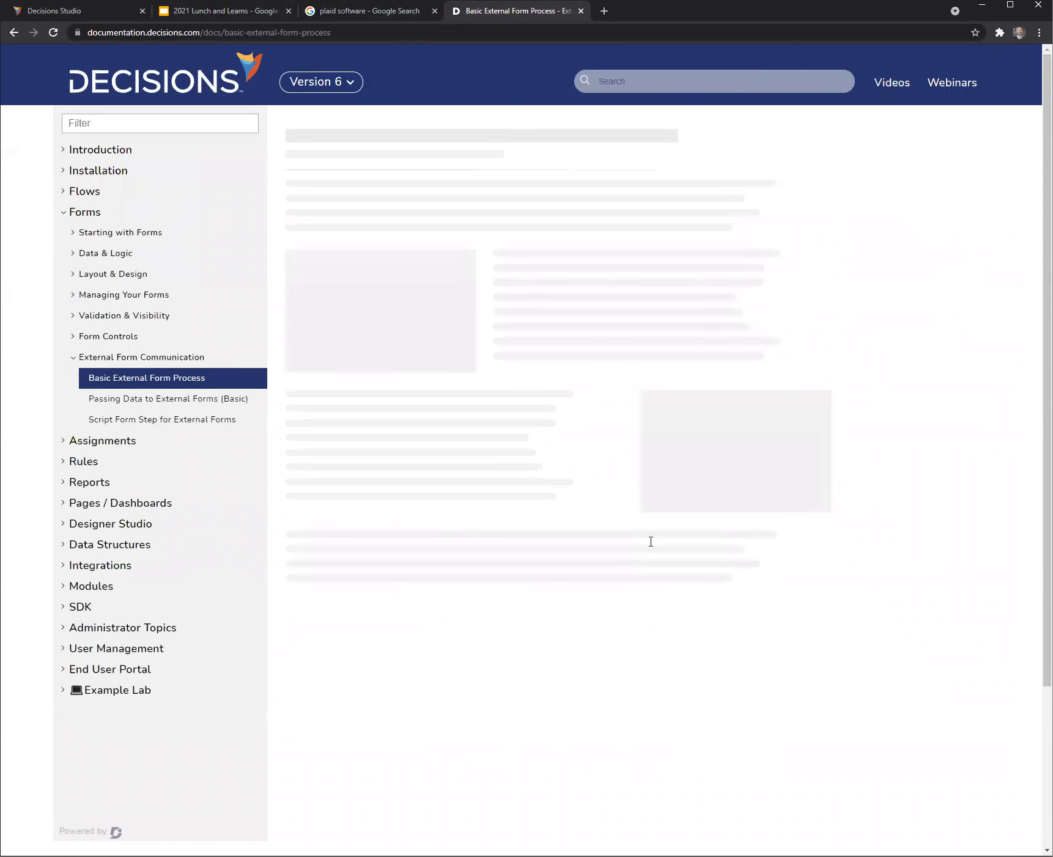
scroll(807, 550, "down", 7)
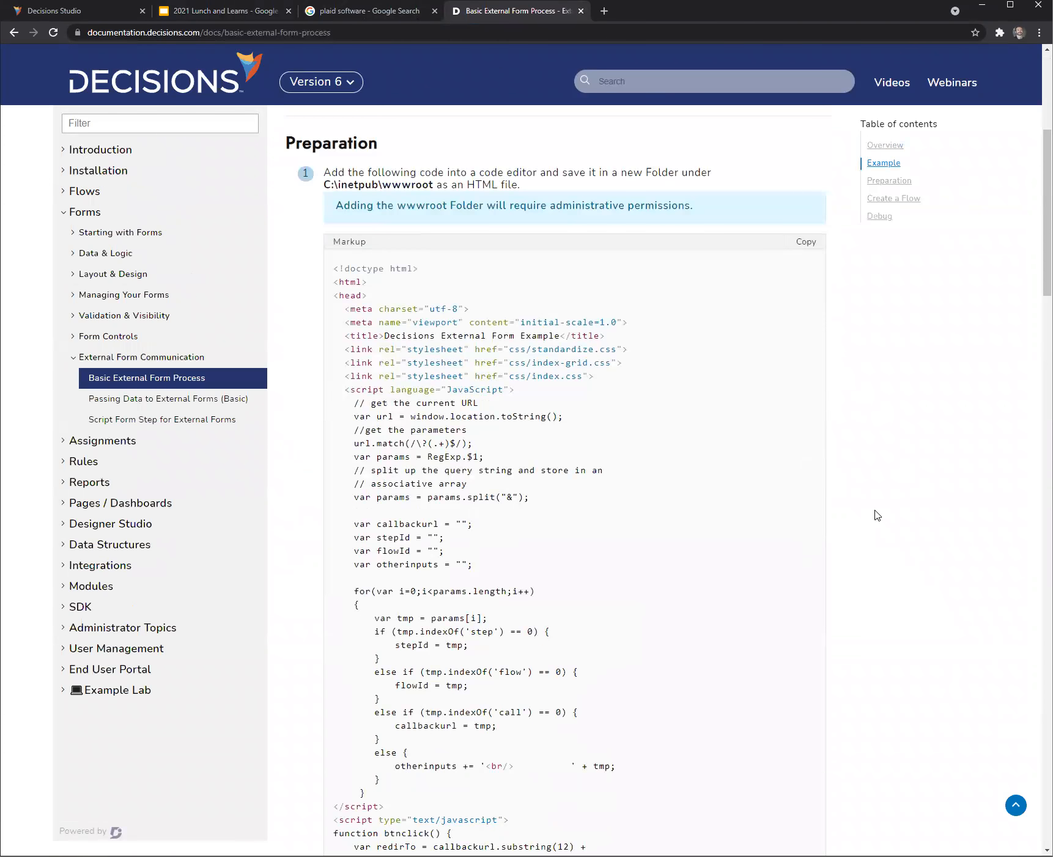
scroll(844, 521, "down", 6)
scroll(846, 523, "down", 18)
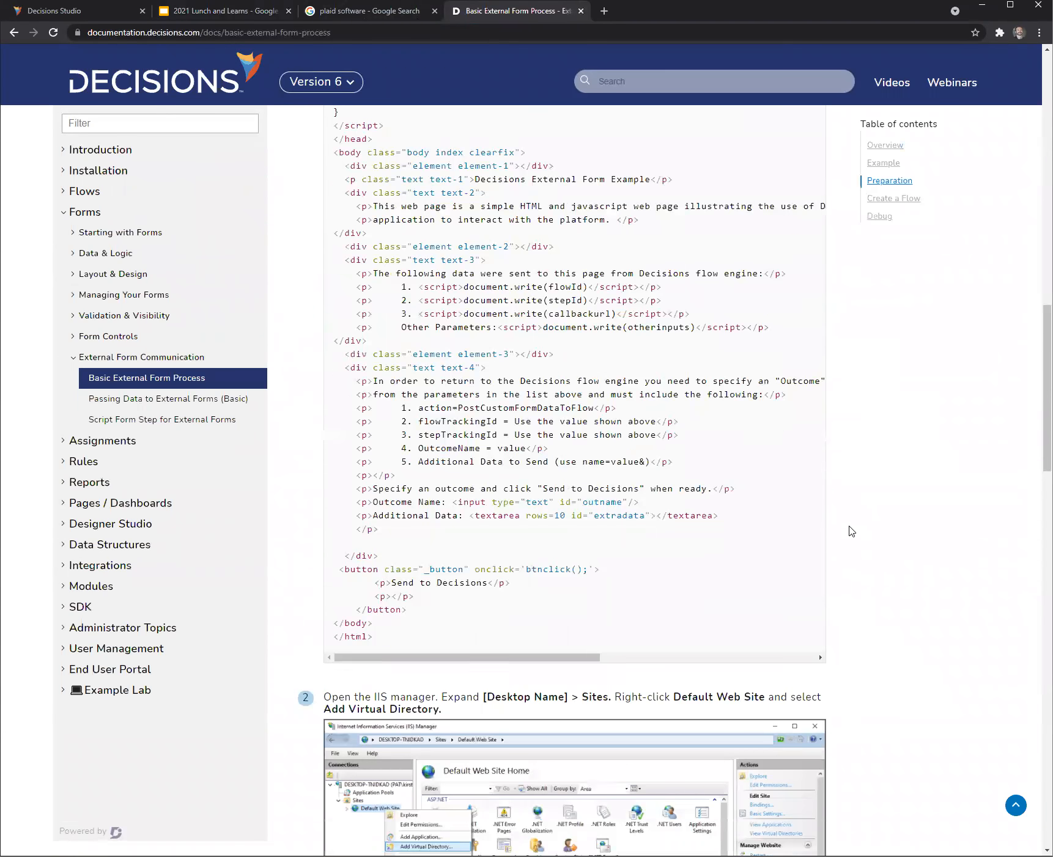
scroll(863, 539, "down", 15)
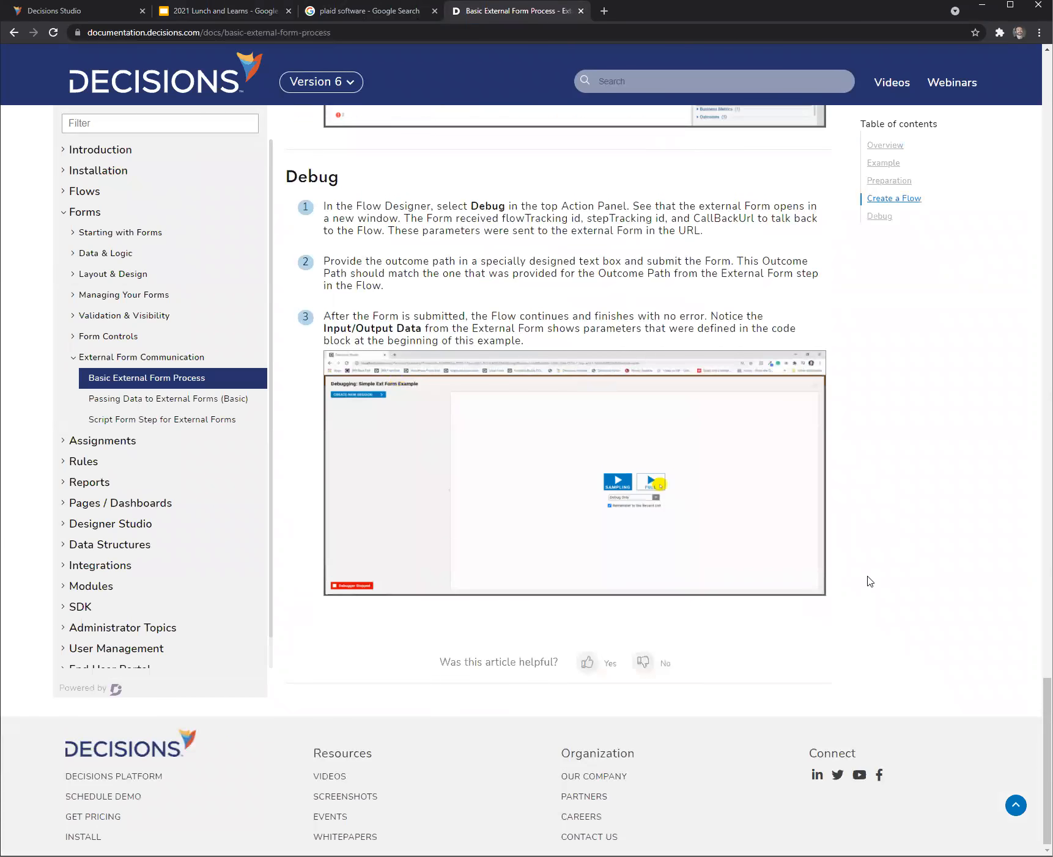
scroll(866, 563, "up", 20)
scroll(883, 577, "down", 2)
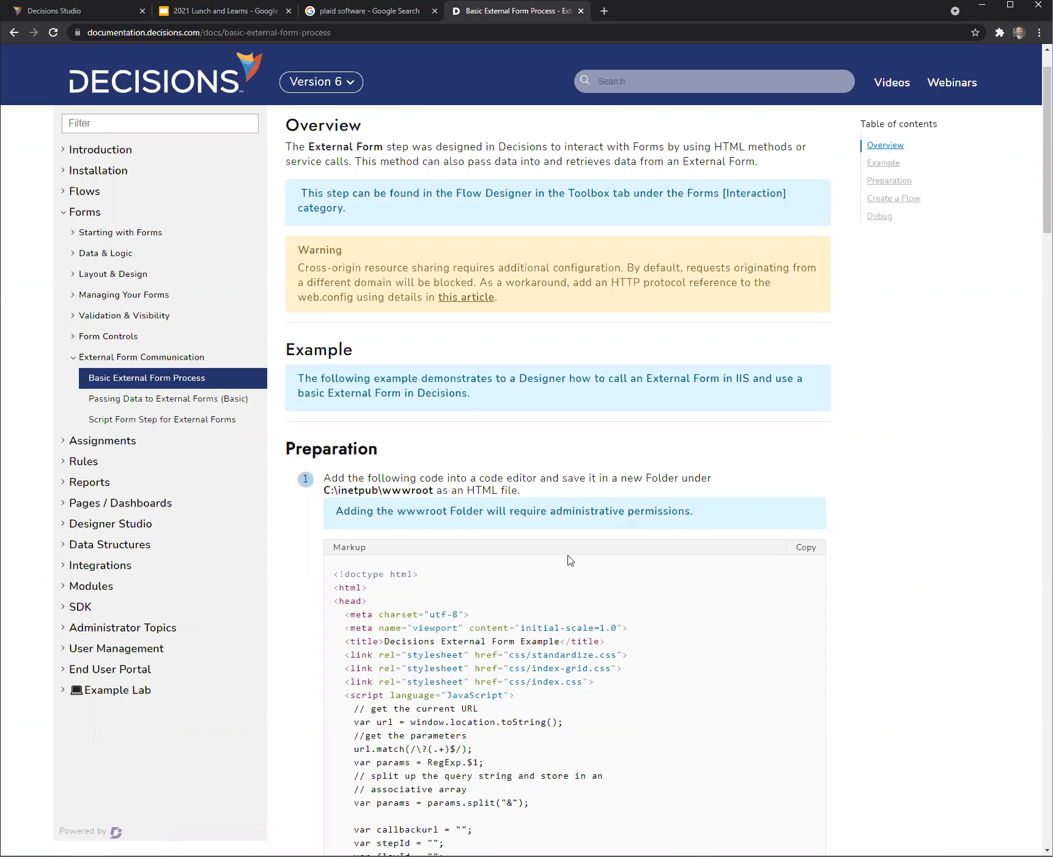
- Switch to Decisions Studio, create a designer project named LnL_9_20 inside the Lnl_9_13 folder, and refresh the page
left_click(57, 11)
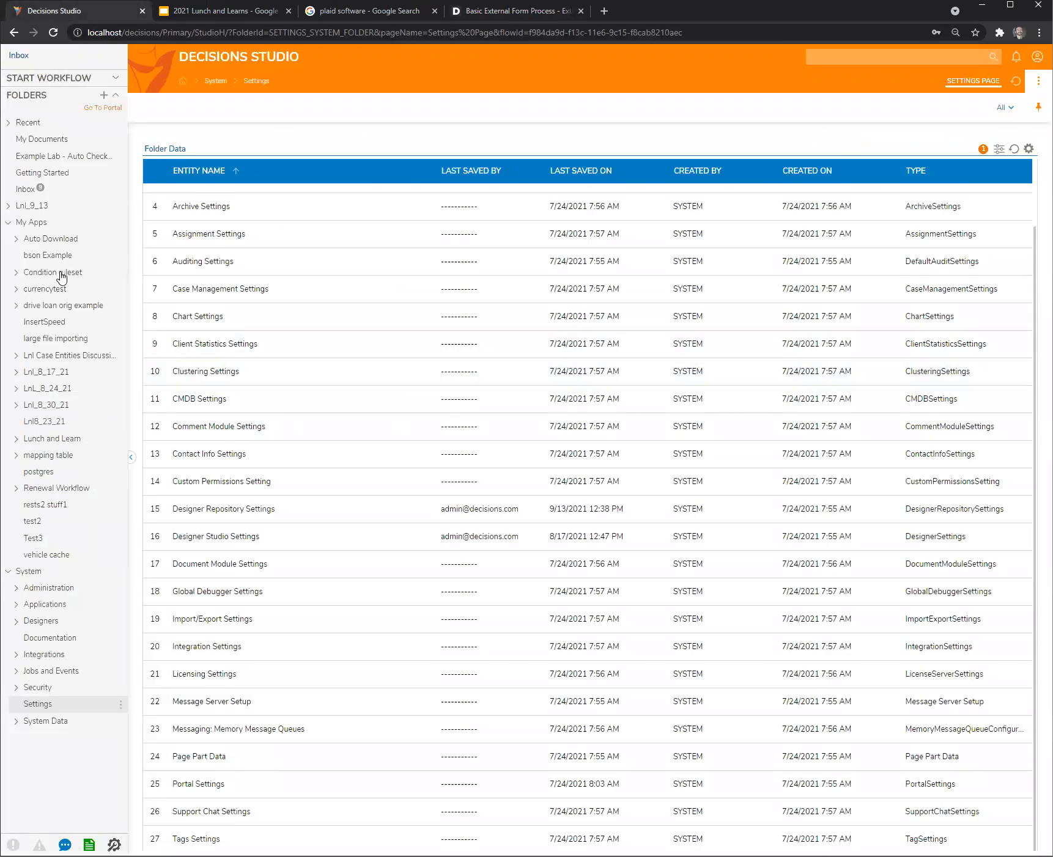
right_click(49, 209)
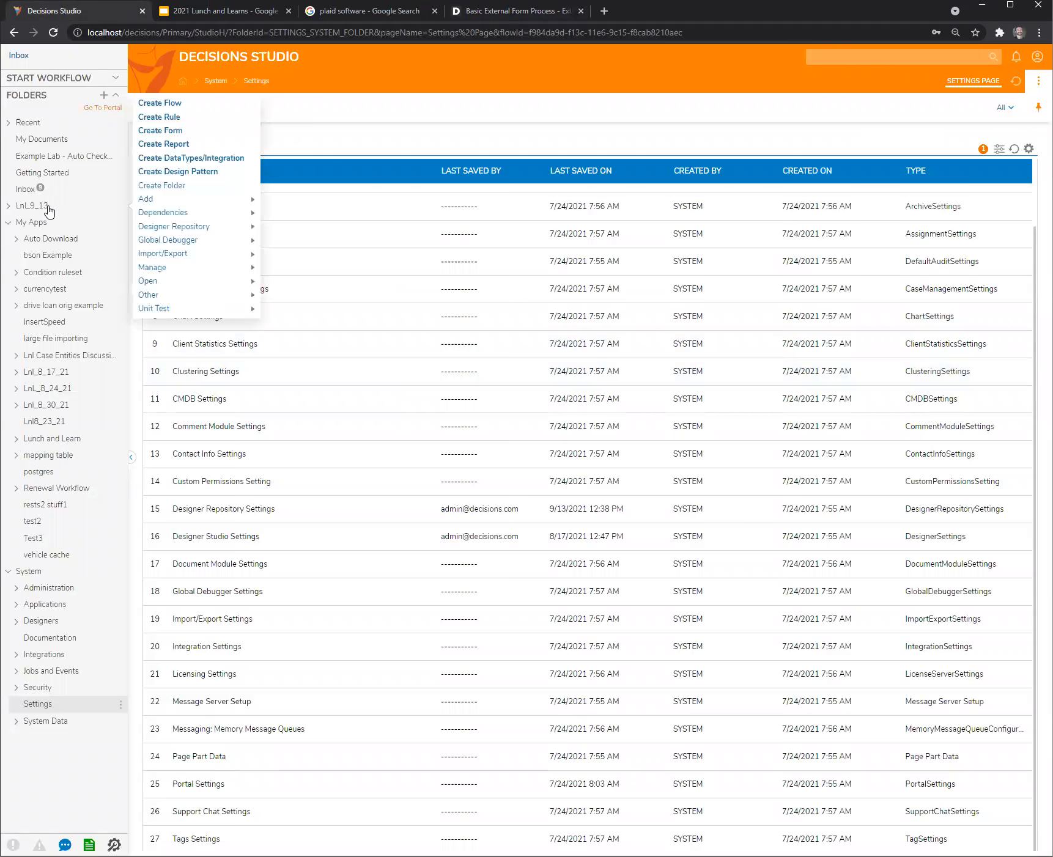
left_click(174, 187)
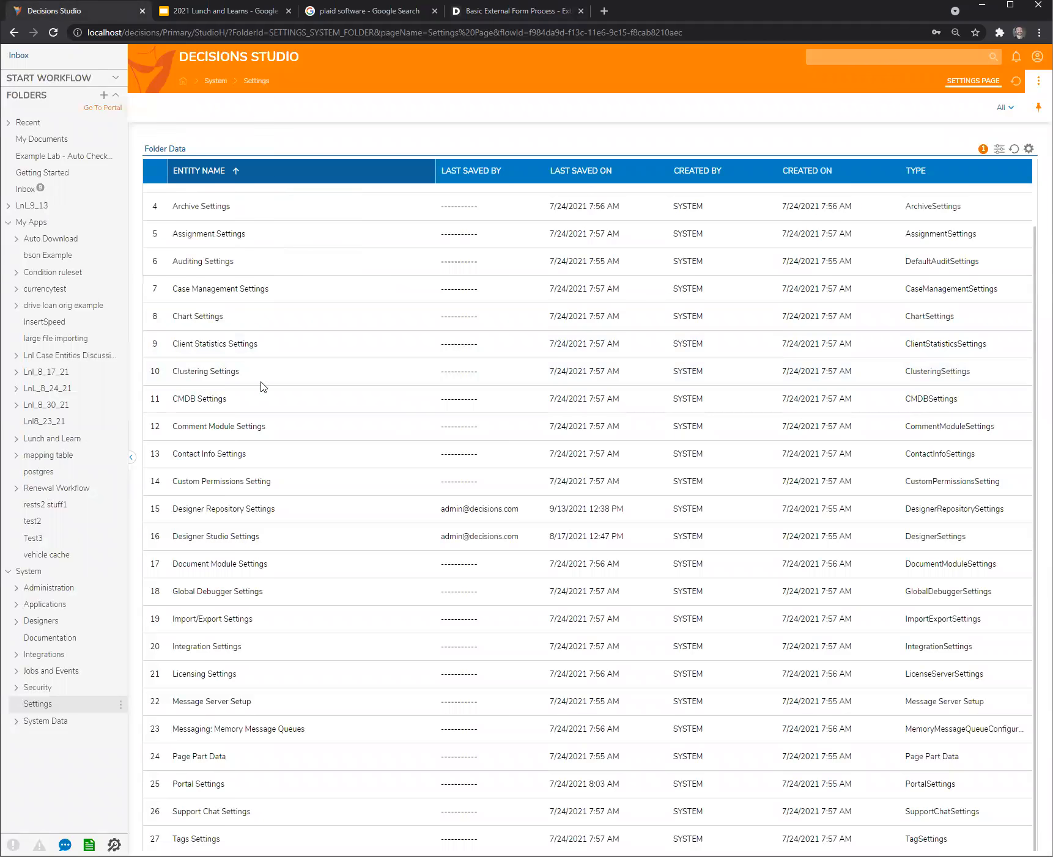
left_click(606, 455)
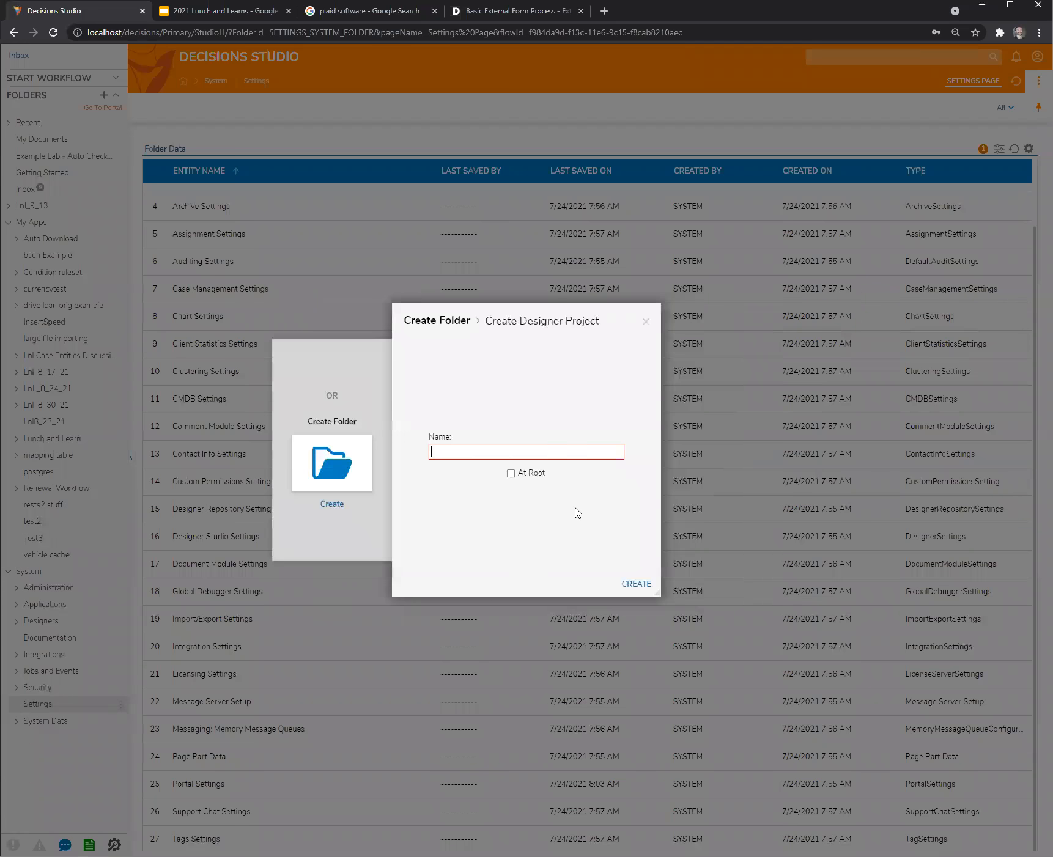
type("Lnl")
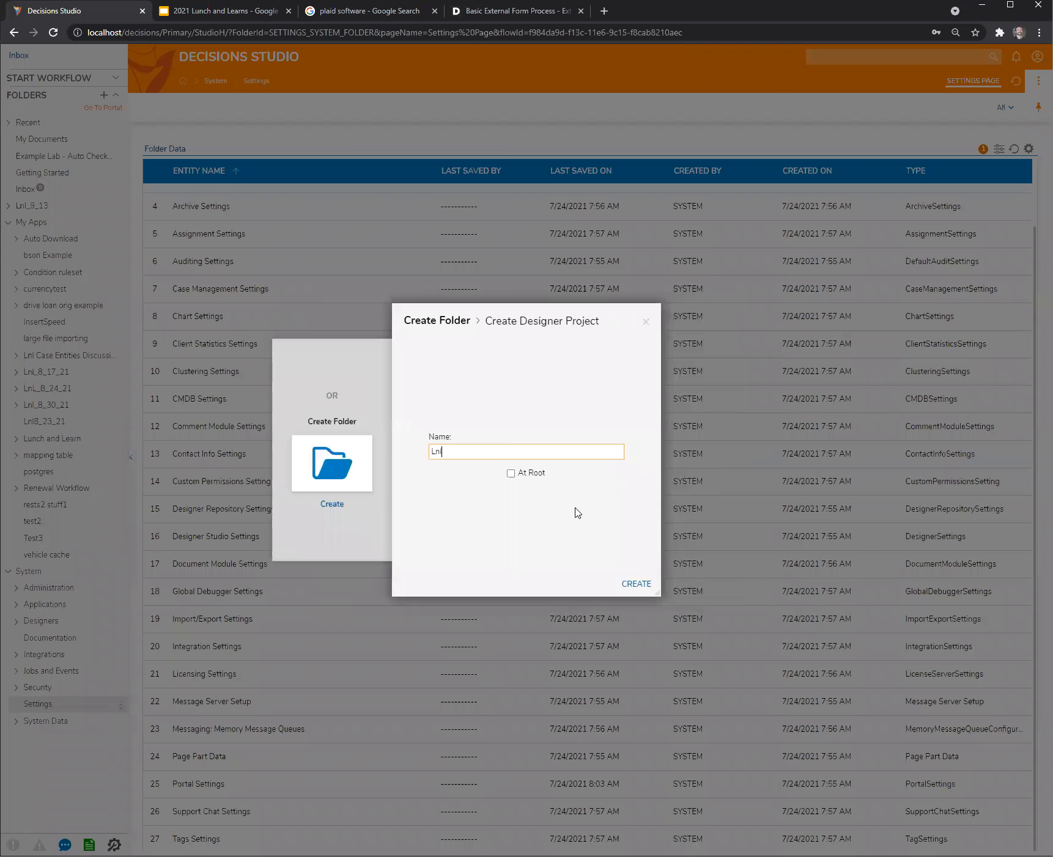
type("L_9_20")
left_click(648, 584)
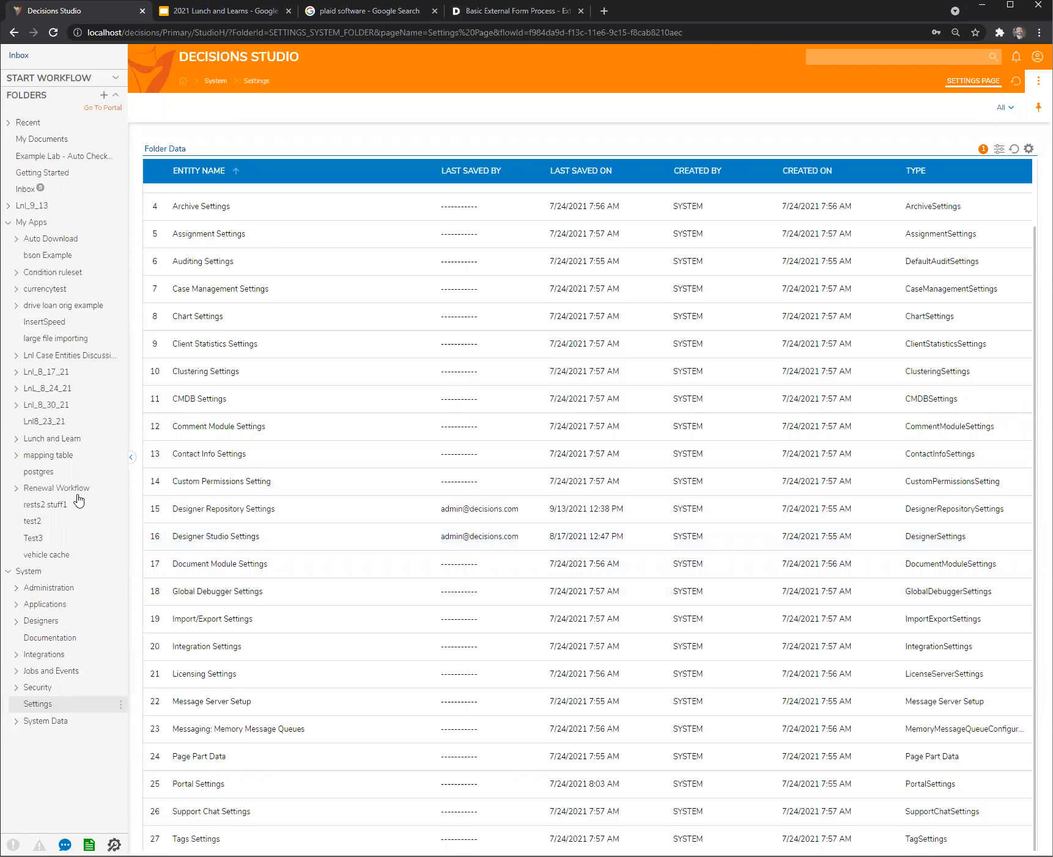
key("F5")
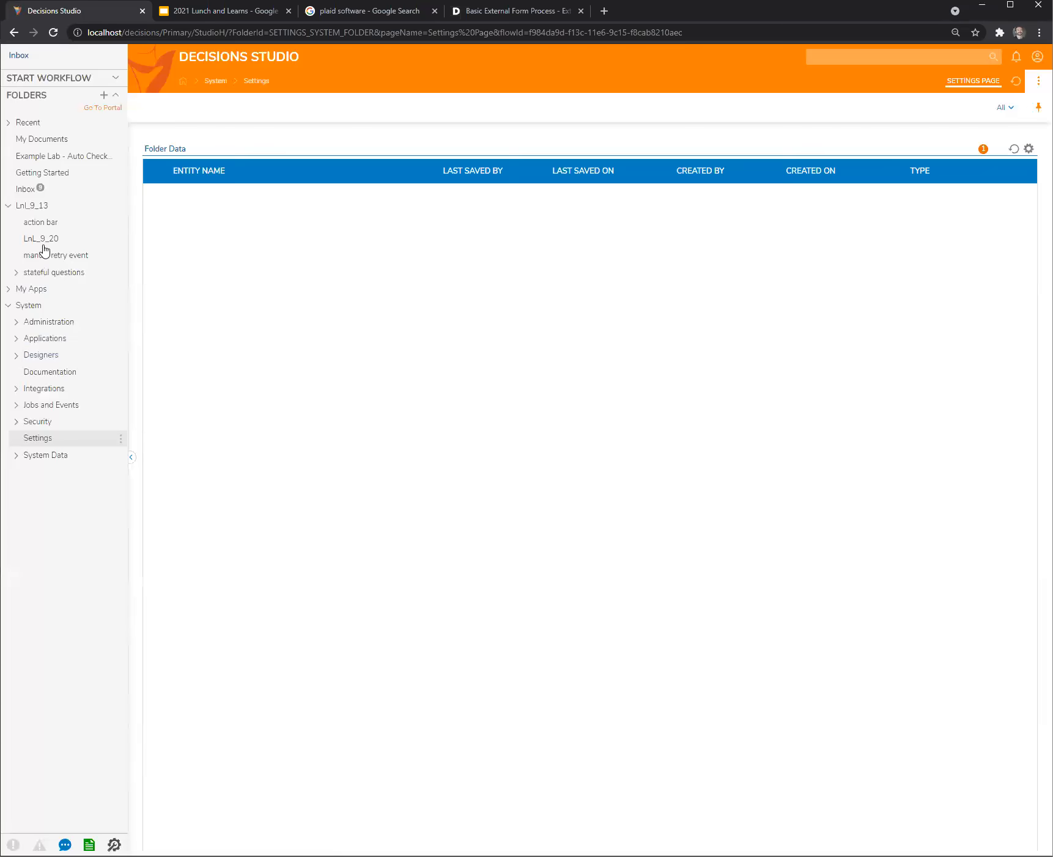
- Create a designer project named "plaid questions" inside the LnL_9_20 folder
left_click(43, 241)
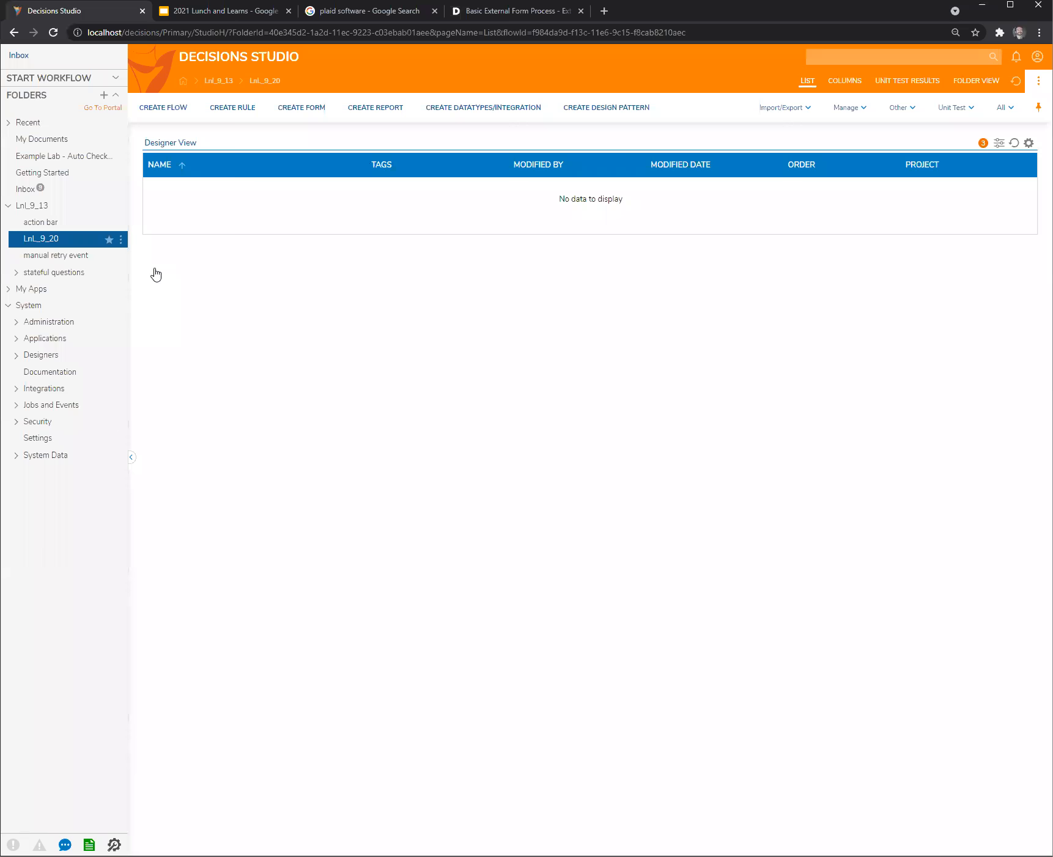
right_click(42, 238)
left_click(162, 217)
left_click(666, 488)
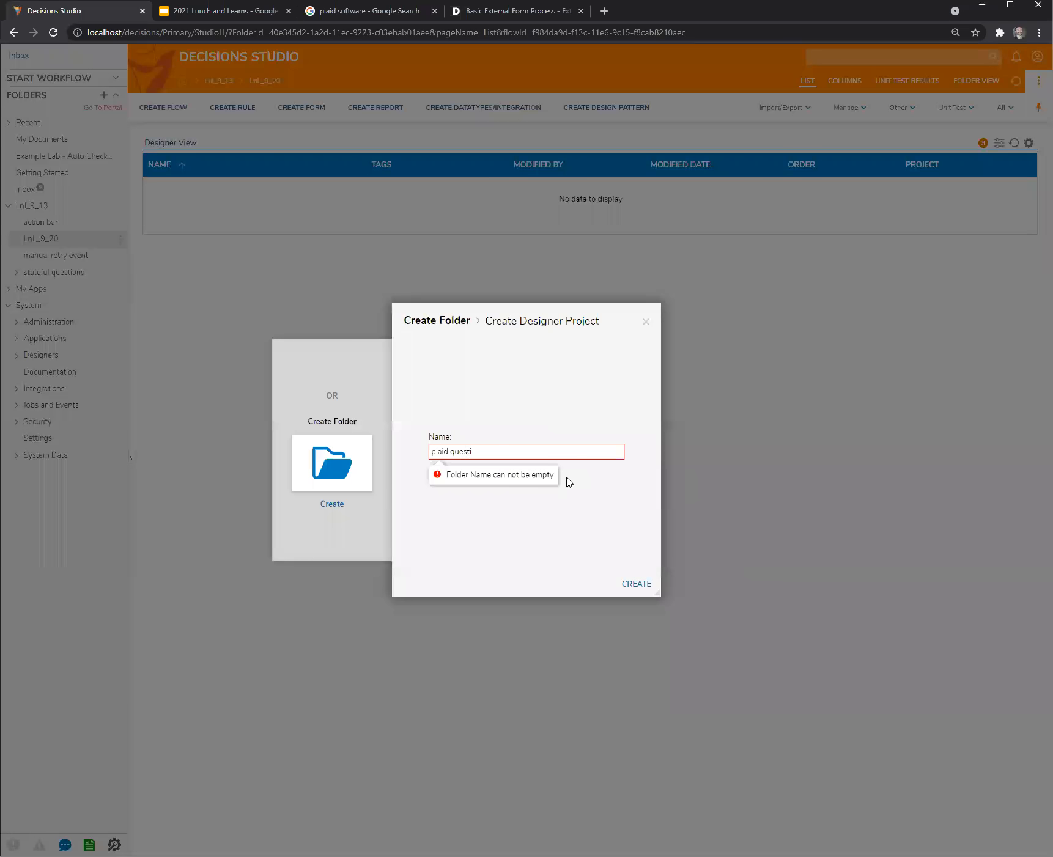
left_click(649, 585)
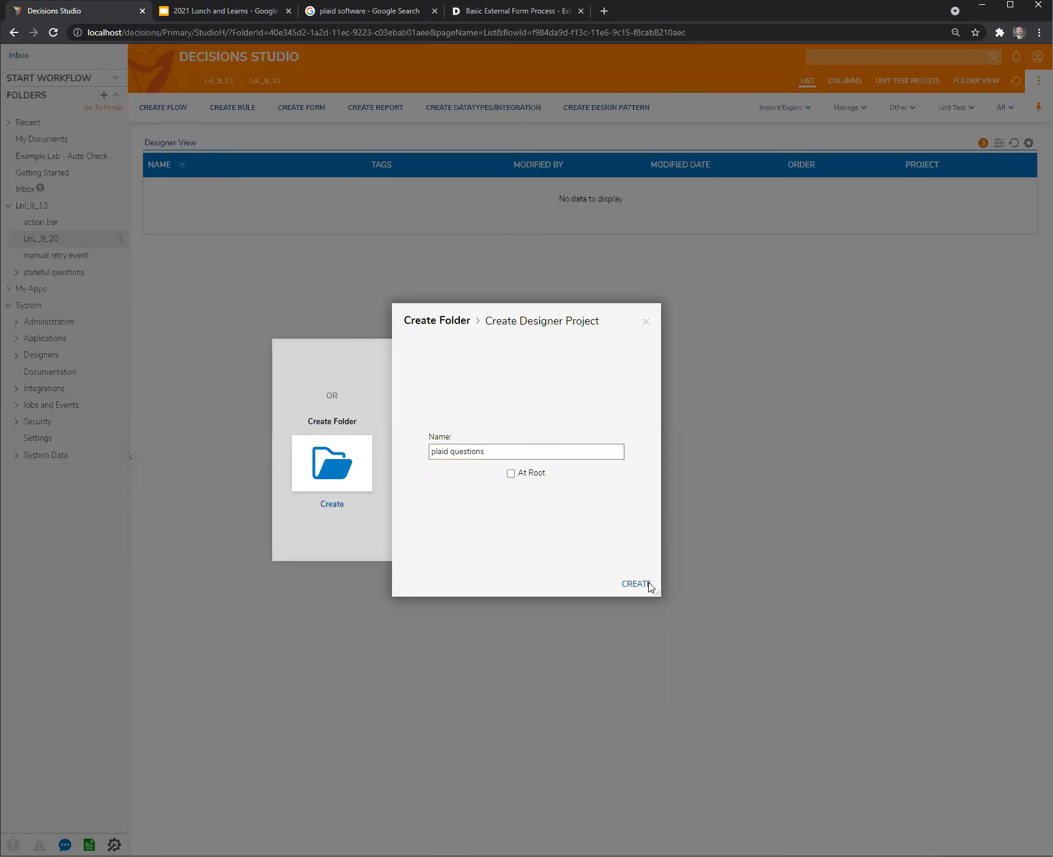
- Create a default flow named "launch new plaid req" in the plaid questions project
left_click(162, 109)
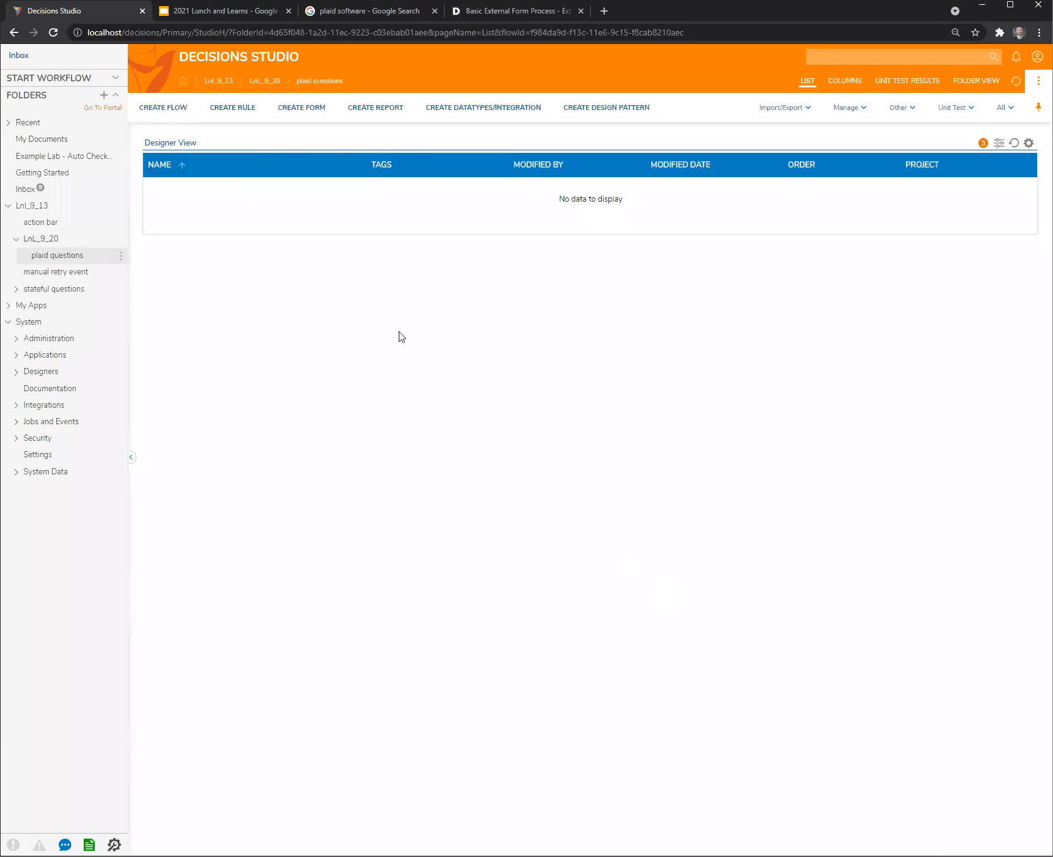
left_click(636, 472)
left_click(538, 430)
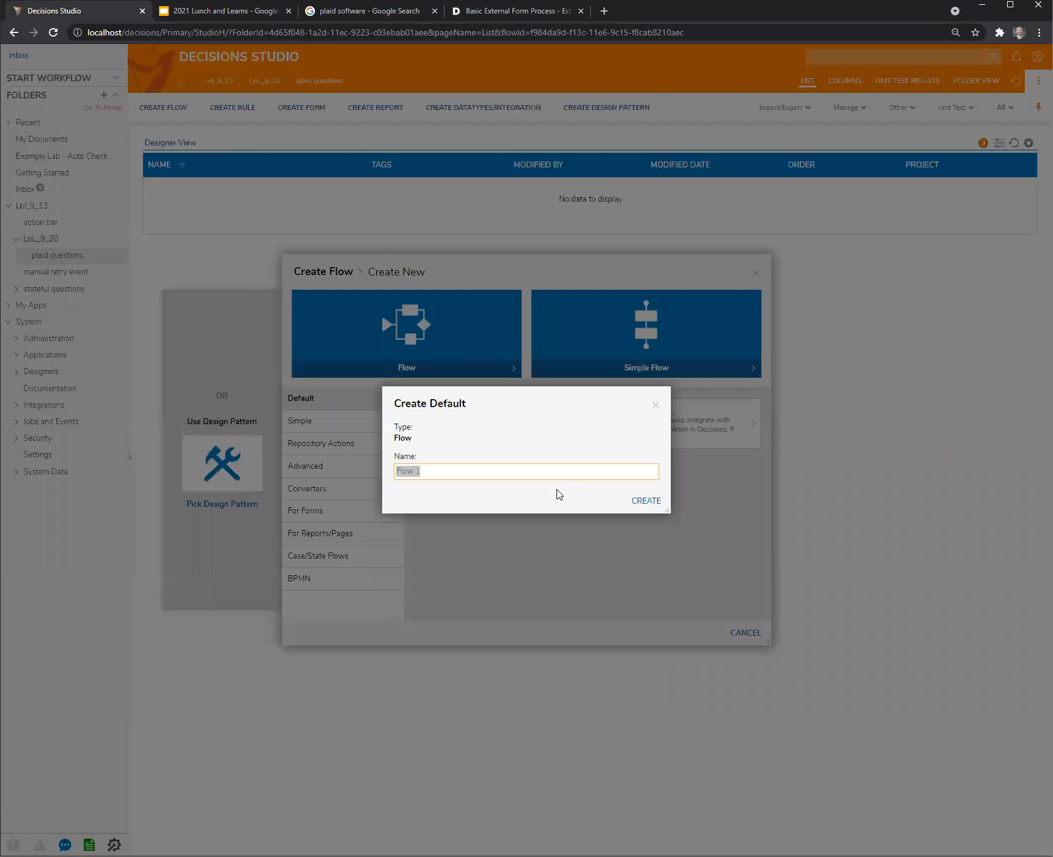
type("launch new plaid req")
left_click(646, 501)
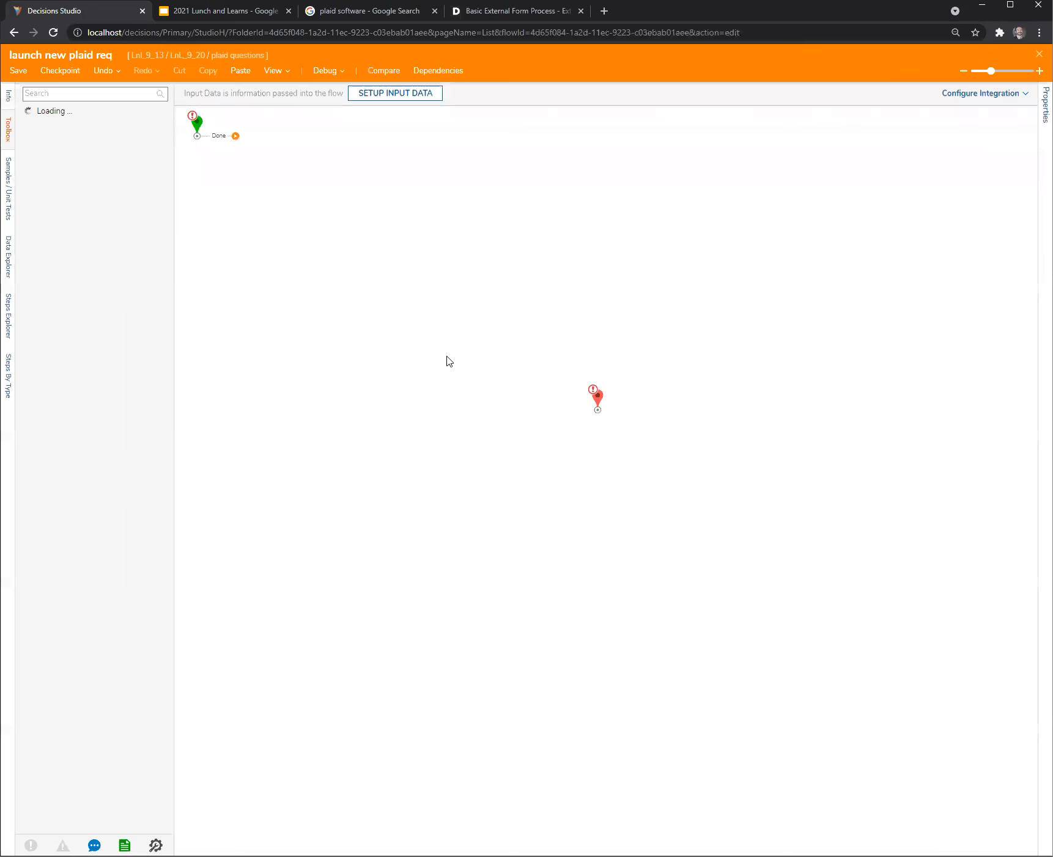
- Space the Start and End steps apart in a row and add an External Form step between them, connected from Start
left_click_drag(194, 127, 309, 427)
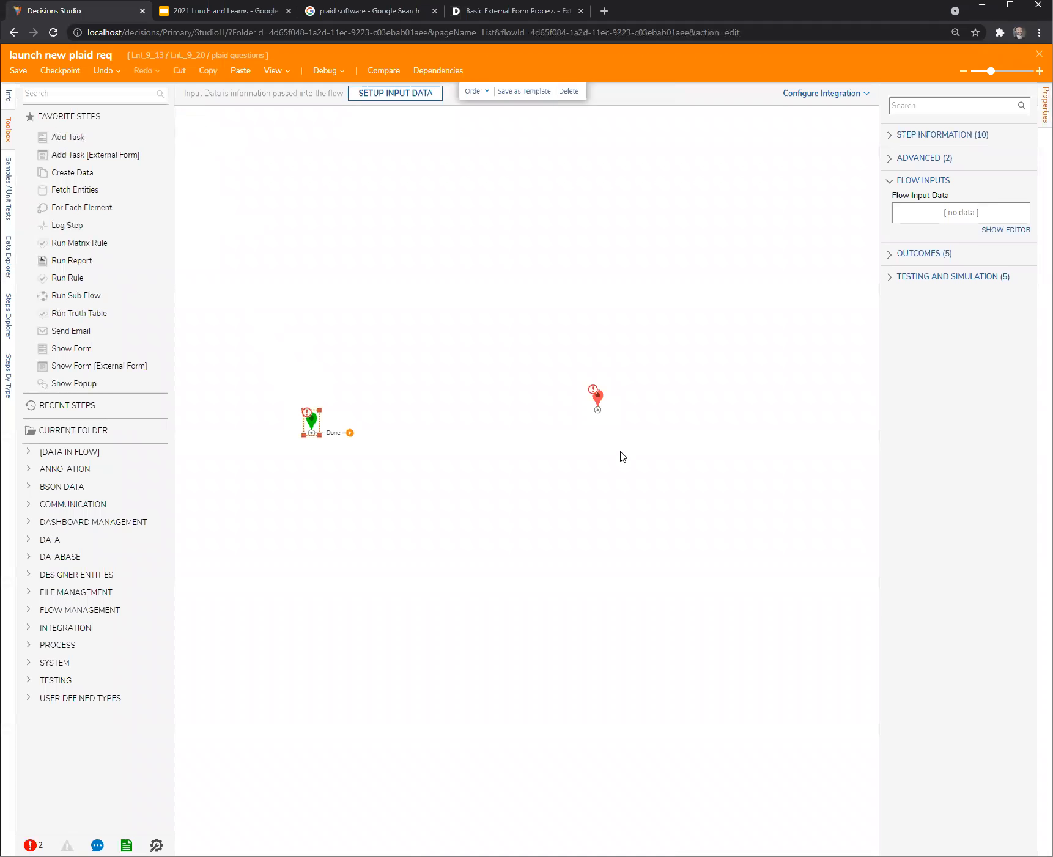
left_click_drag(599, 402, 660, 431)
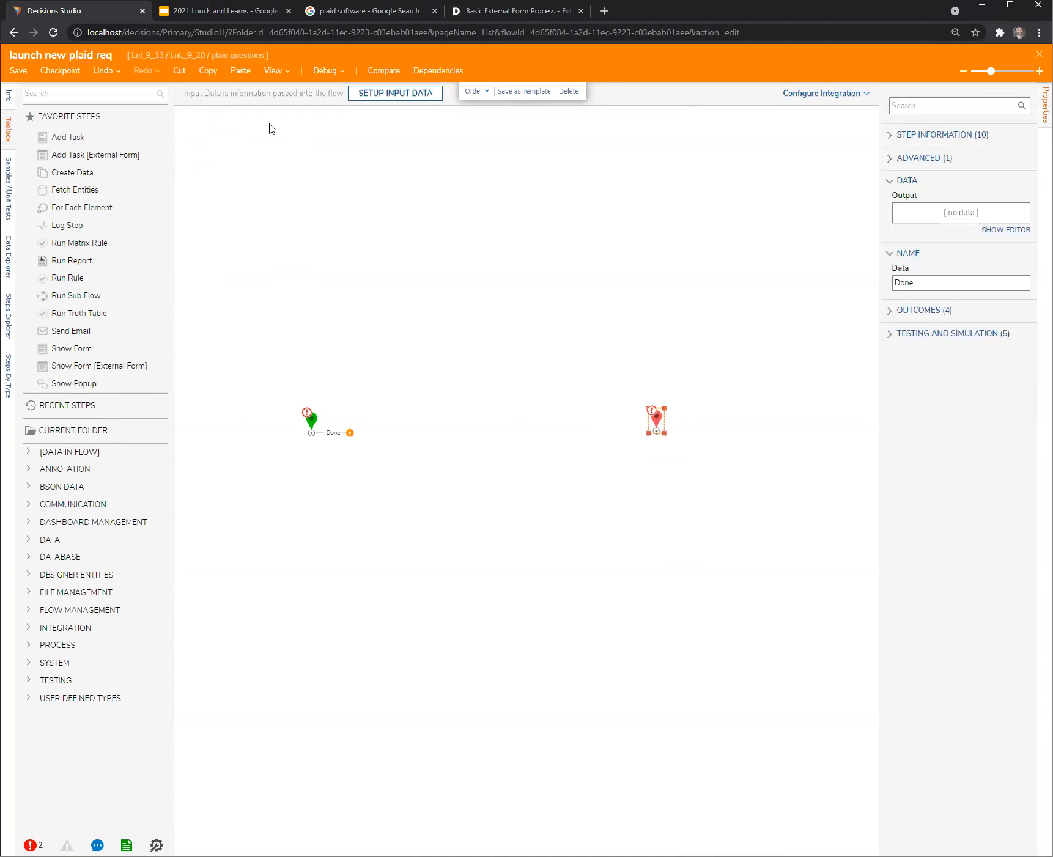
left_click(101, 93)
type("end")
left_click_drag(63, 129, 489, 398)
left_click_drag(350, 433, 452, 428)
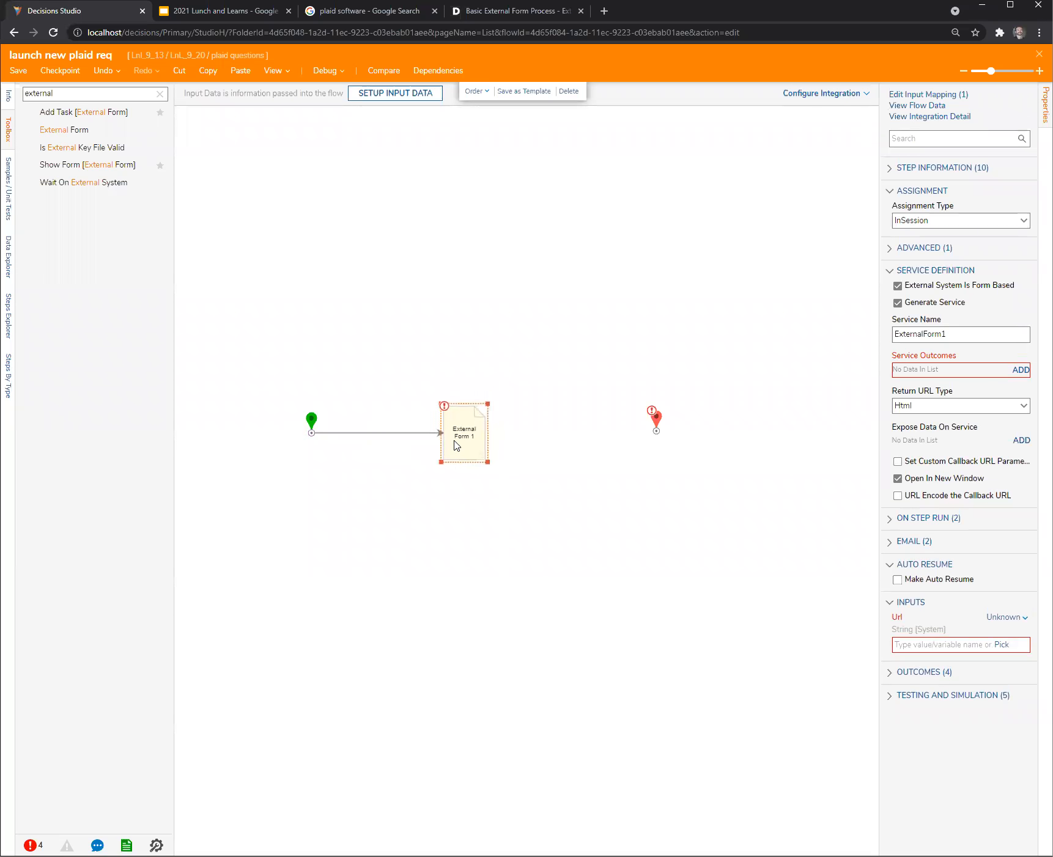
left_click_drag(655, 423, 699, 423)
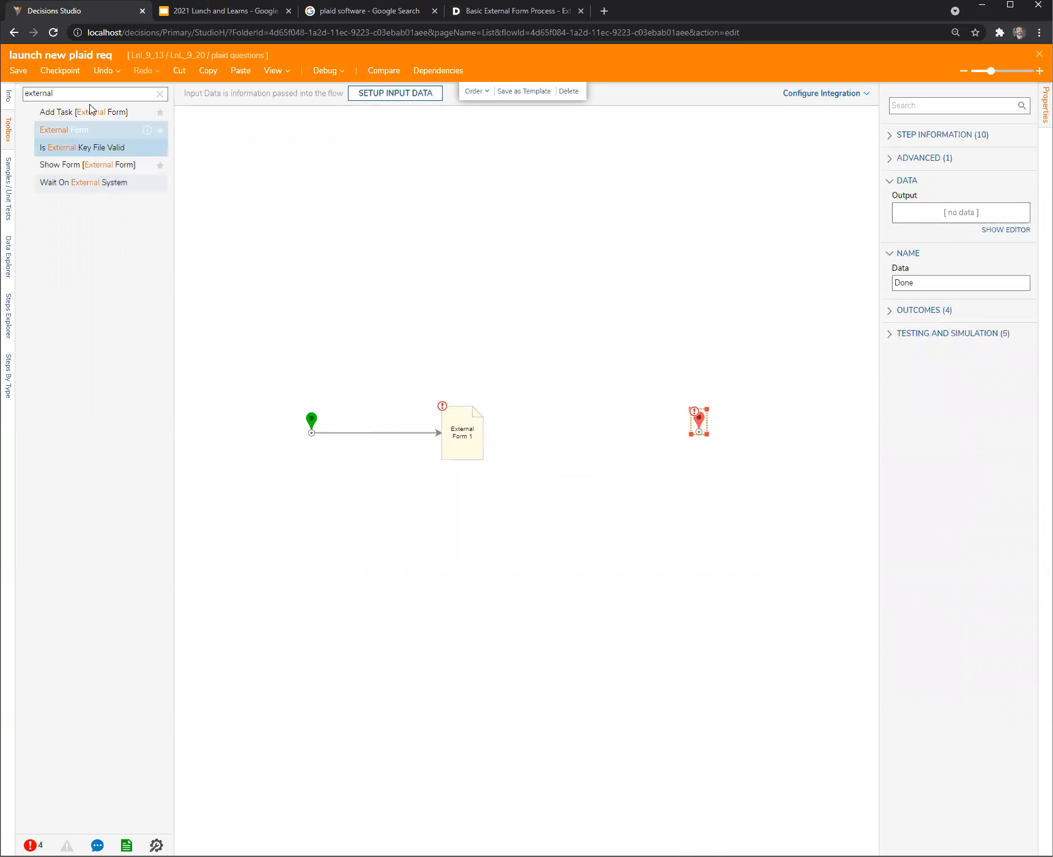
- Add a service outcome named submissionComplete to the External Form step
left_click(456, 435)
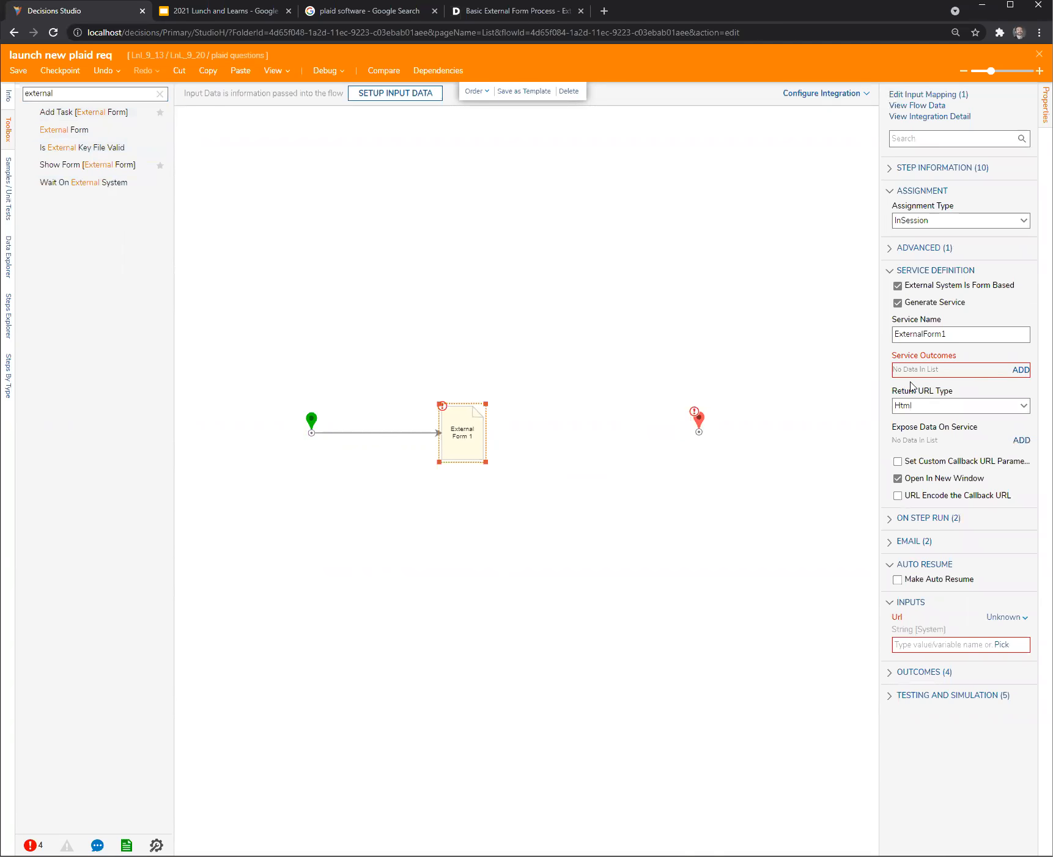
left_click(1025, 375)
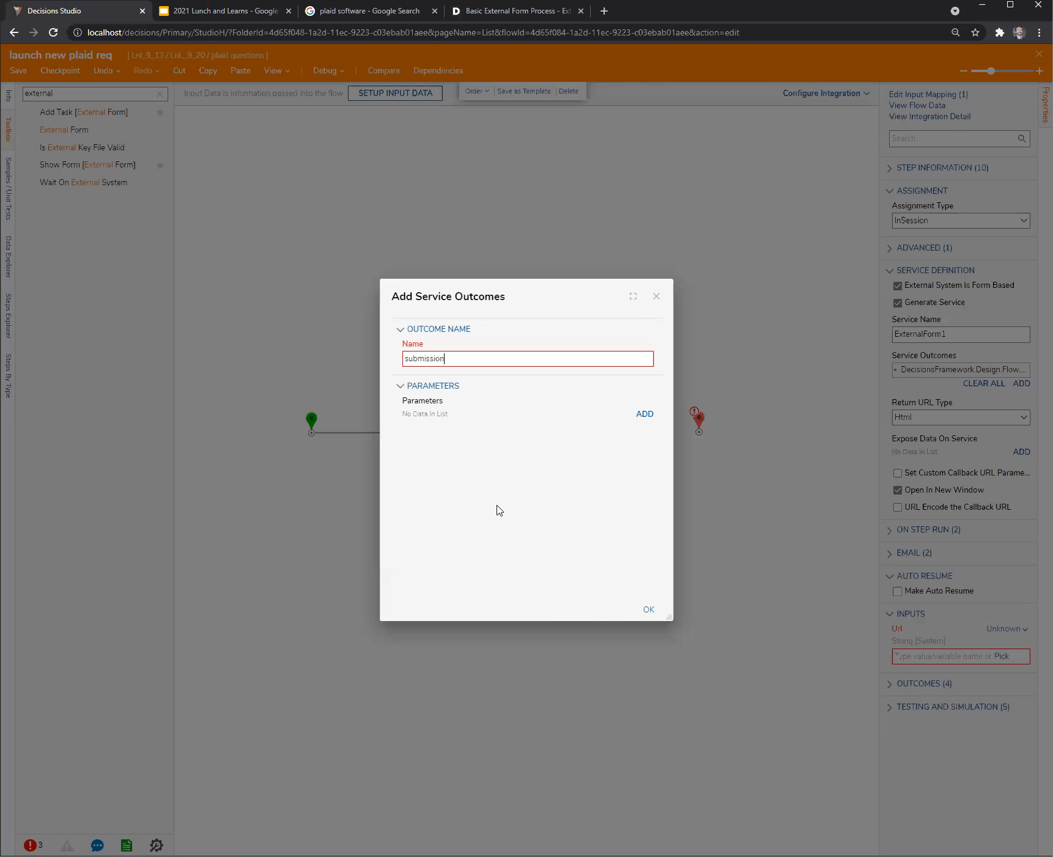
left_click(654, 610)
left_click_drag(878, 643, 797, 632)
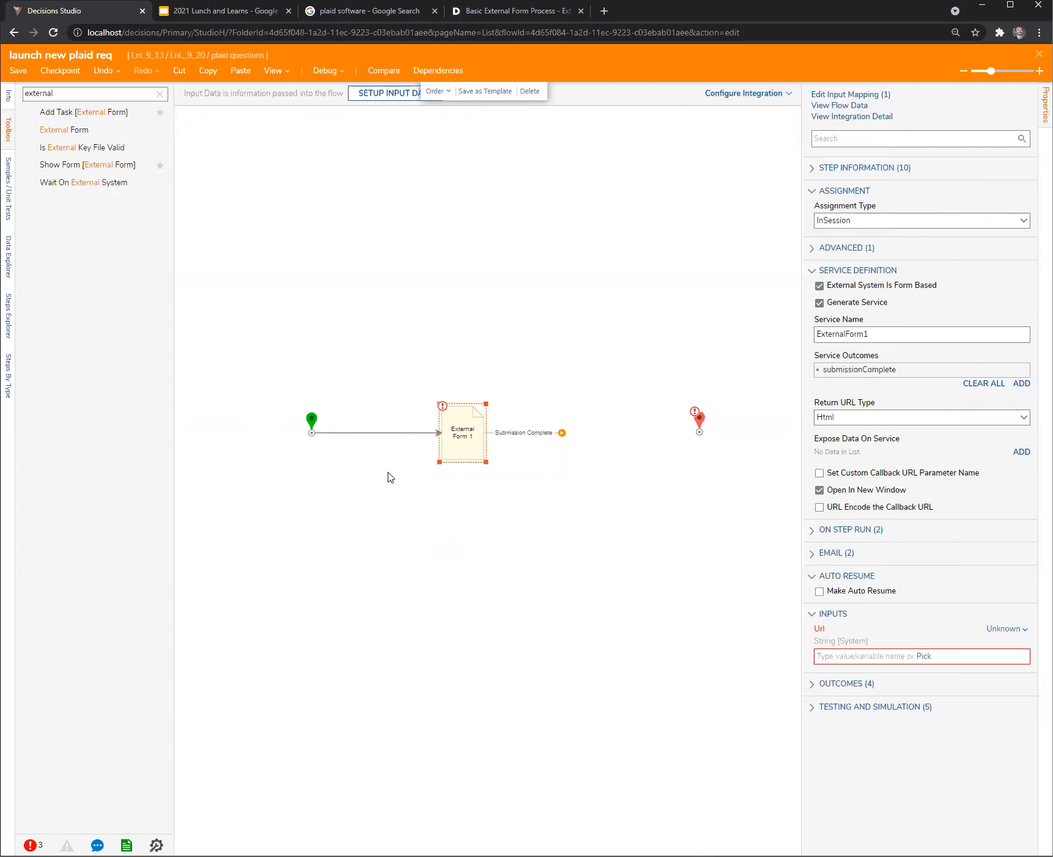
left_click(398, 492)
left_click(462, 434)
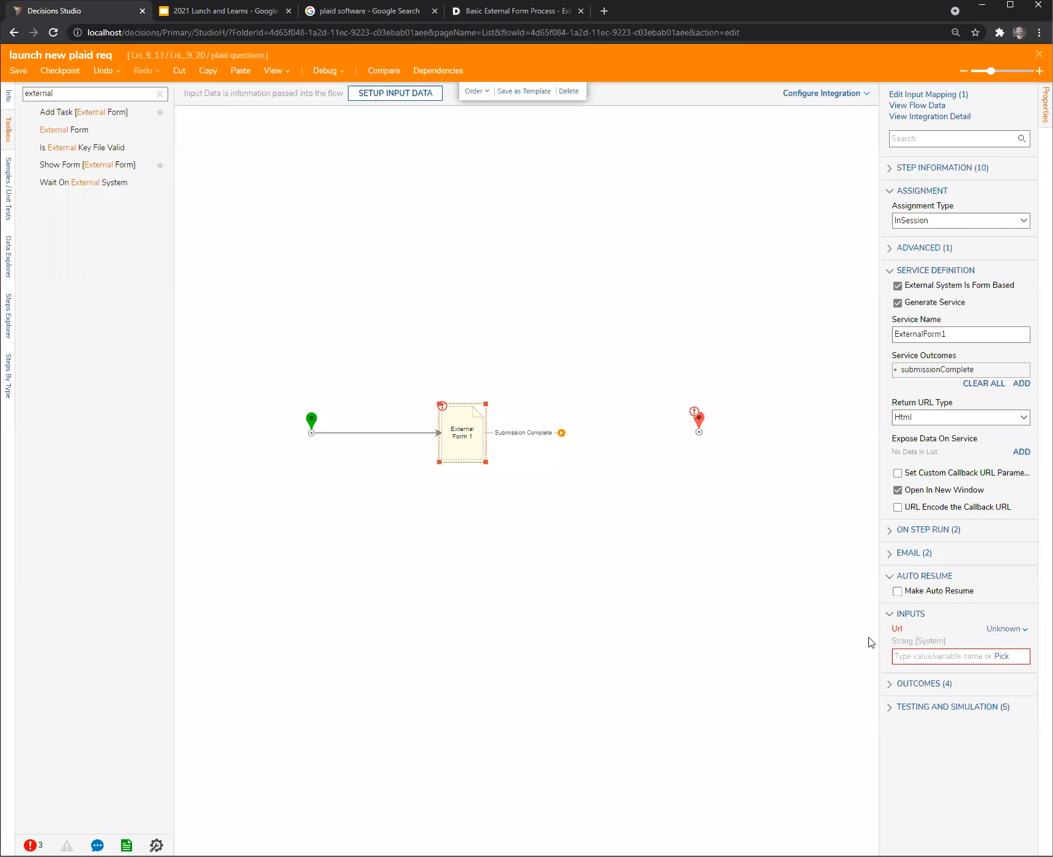
left_click_drag(876, 631, 795, 635)
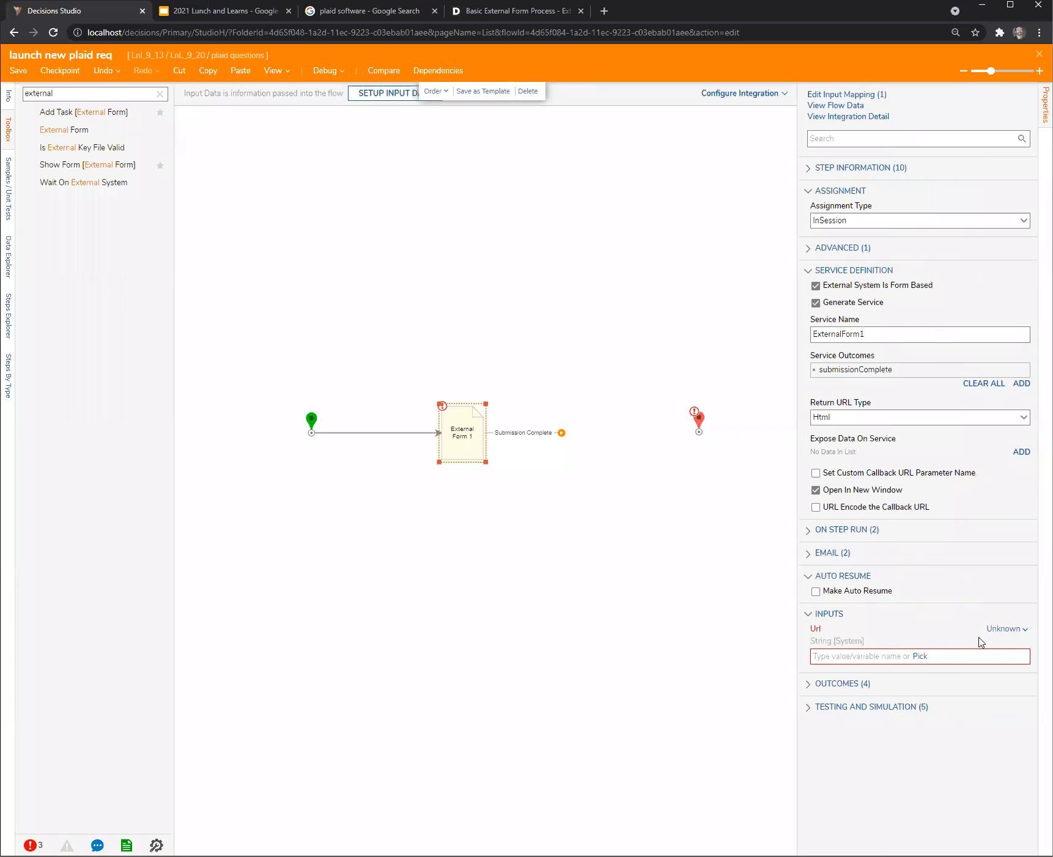
left_click(1006, 630)
left_click(933, 578)
left_click(834, 655)
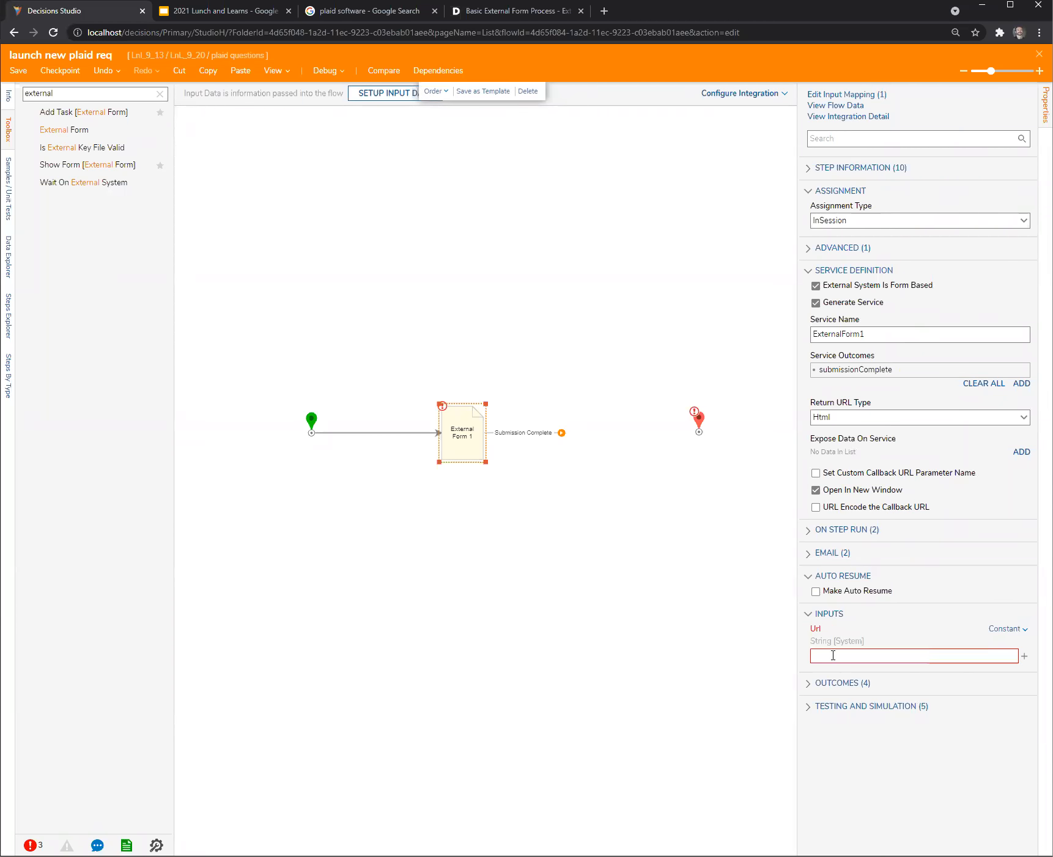
type("http:/")
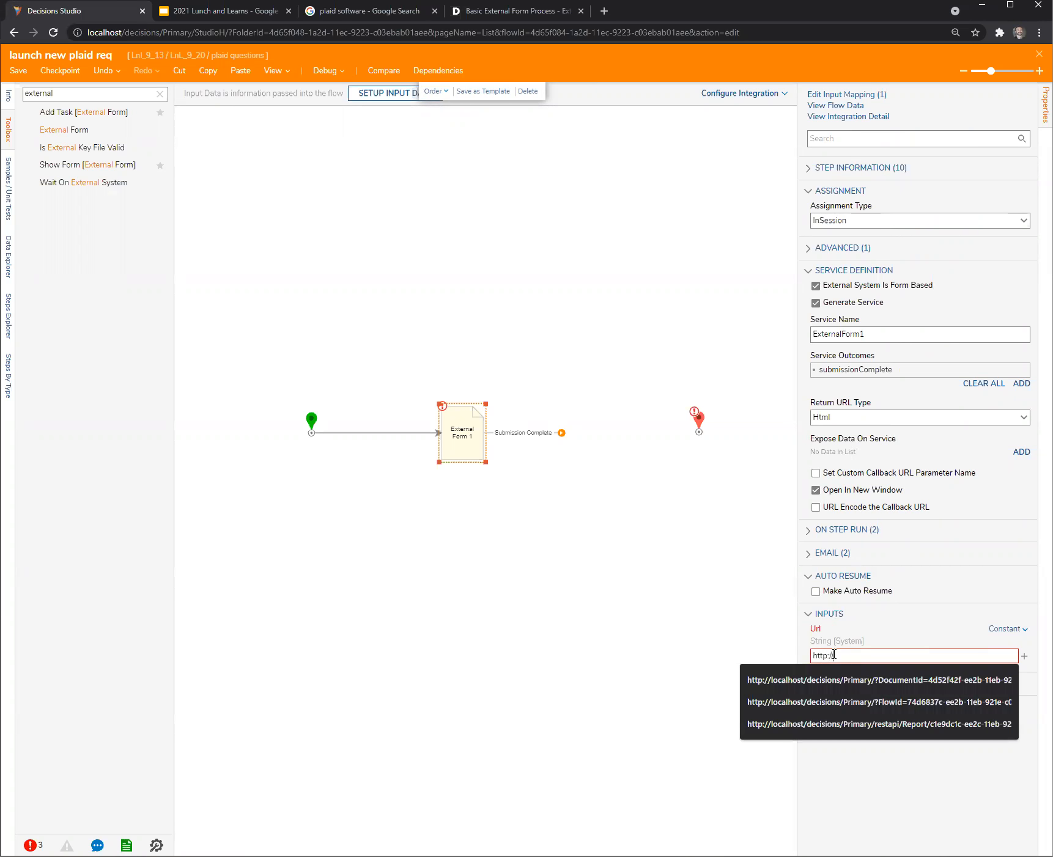
type("/www.google.com")
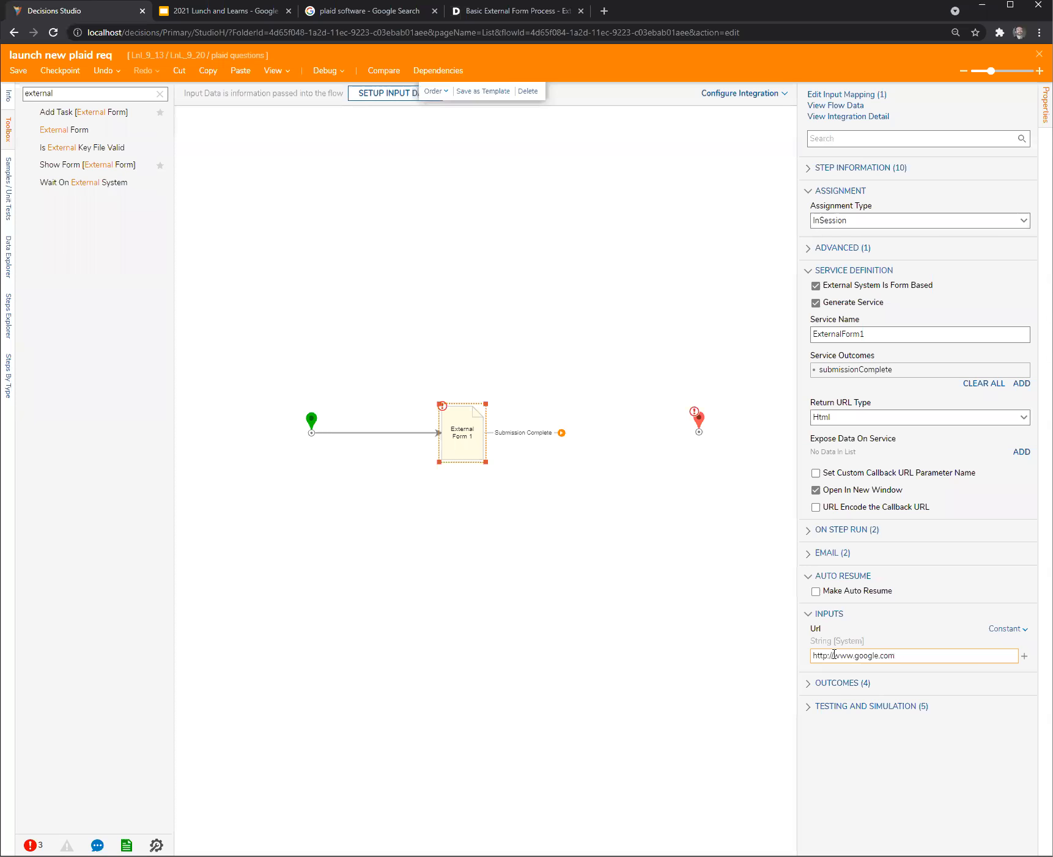
left_click(548, 557)
left_click_drag(562, 433, 698, 426)
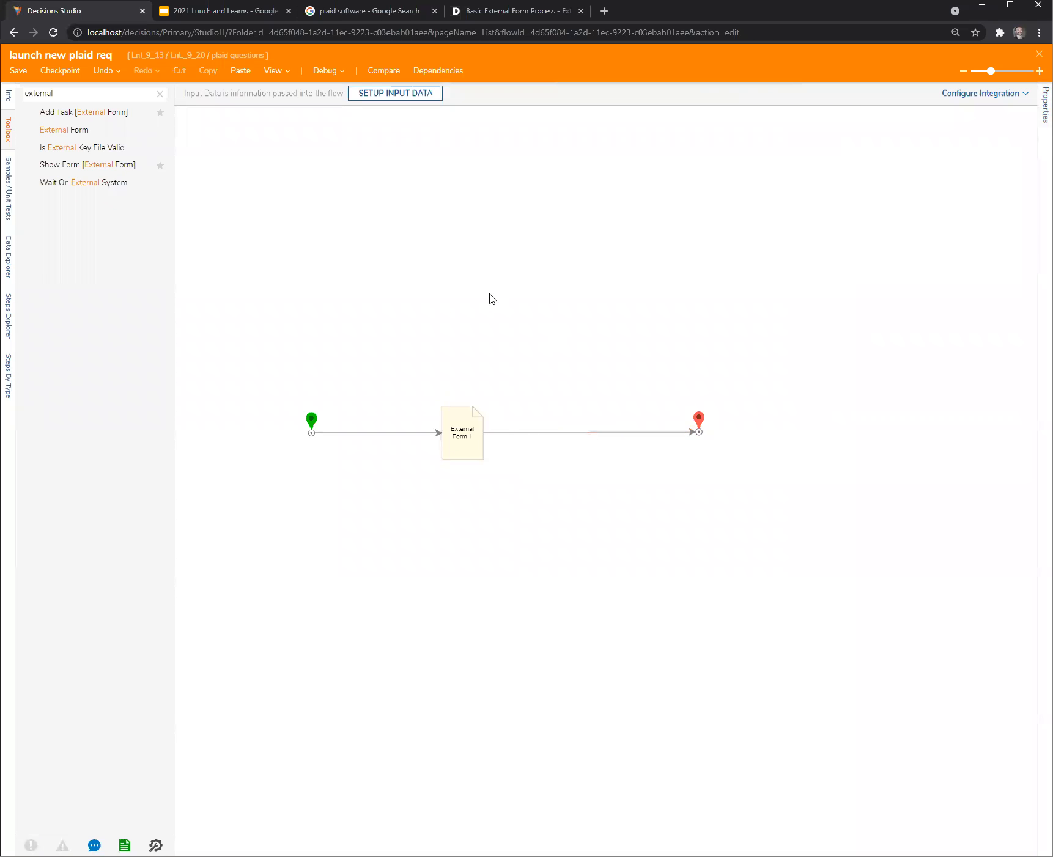
- Run the flow in the debugger, check the callback parameters in the opened Google page's address, and close that page
left_click(324, 70)
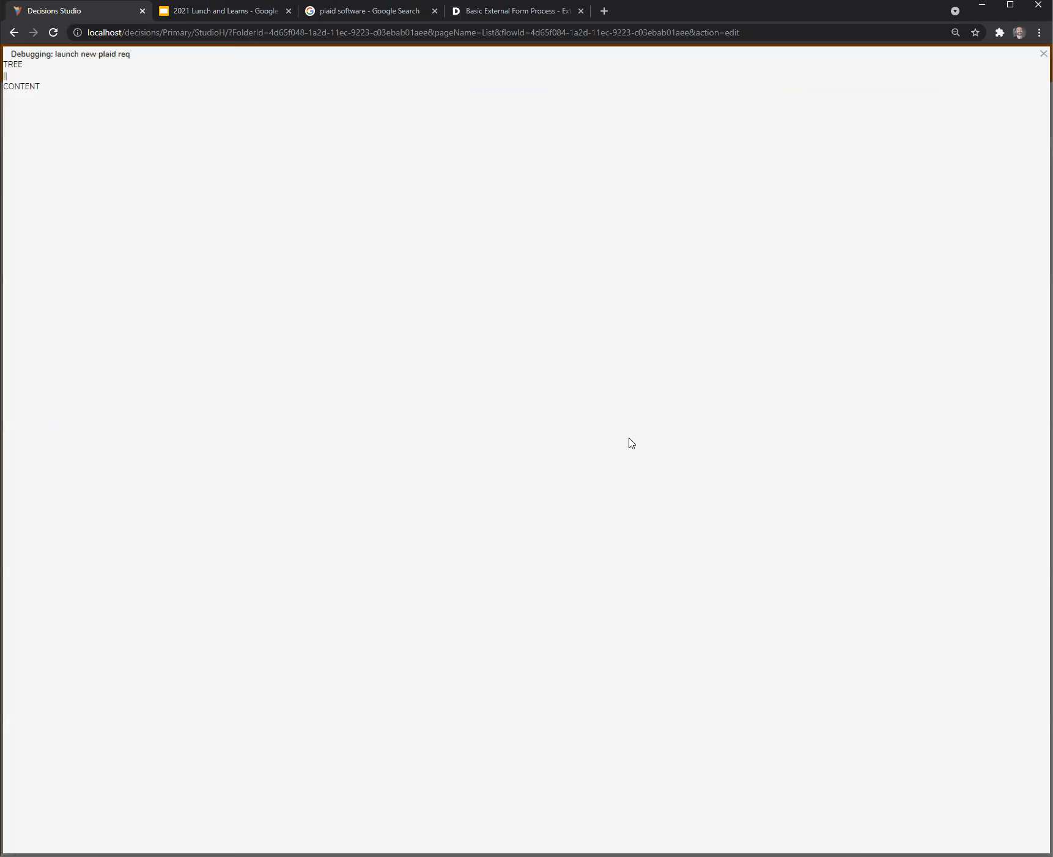
left_click(554, 339)
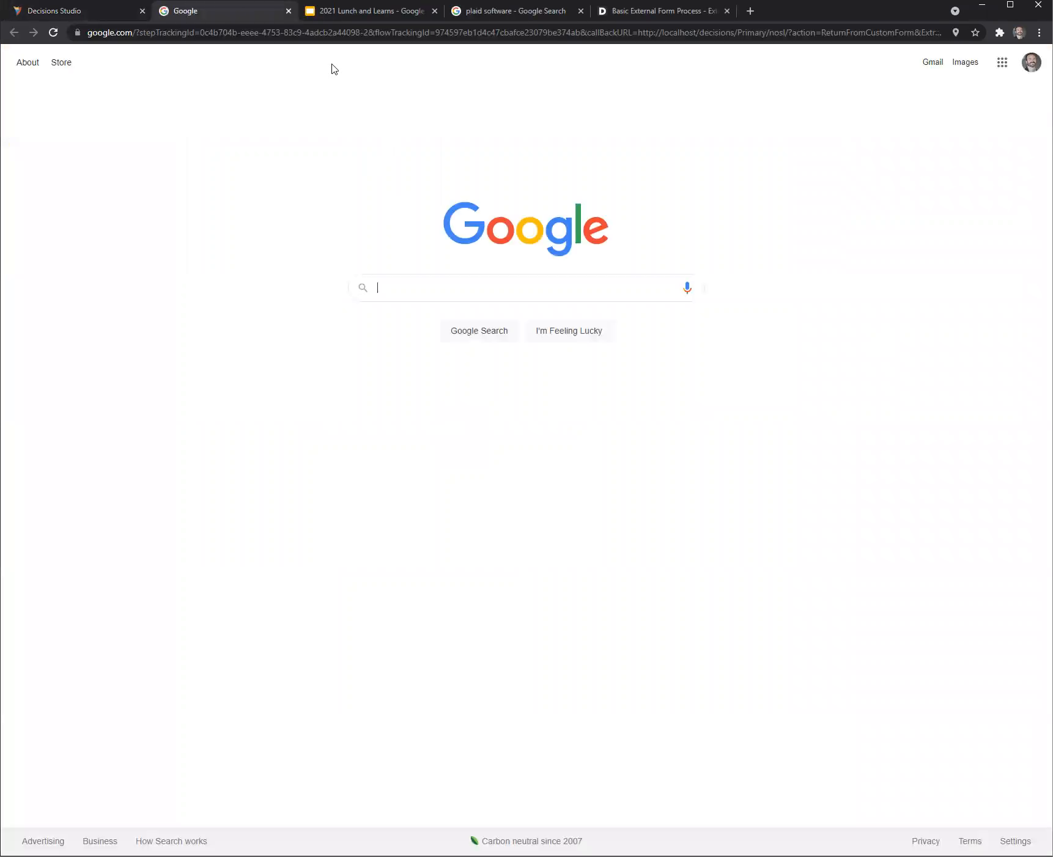
left_click(289, 11)
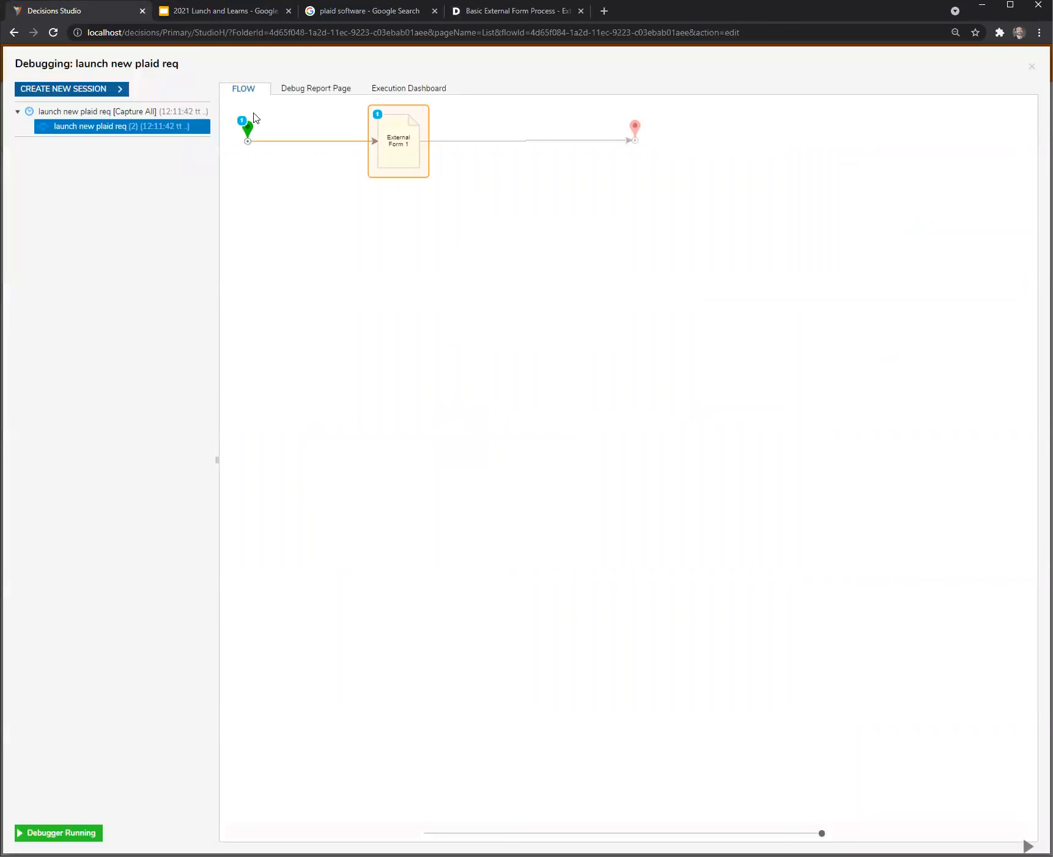
- Run a new debugging session, examine the flowTrackingId and callBackURL parameters in the opened Google page's address, and close the page and debugger
left_click(92, 95)
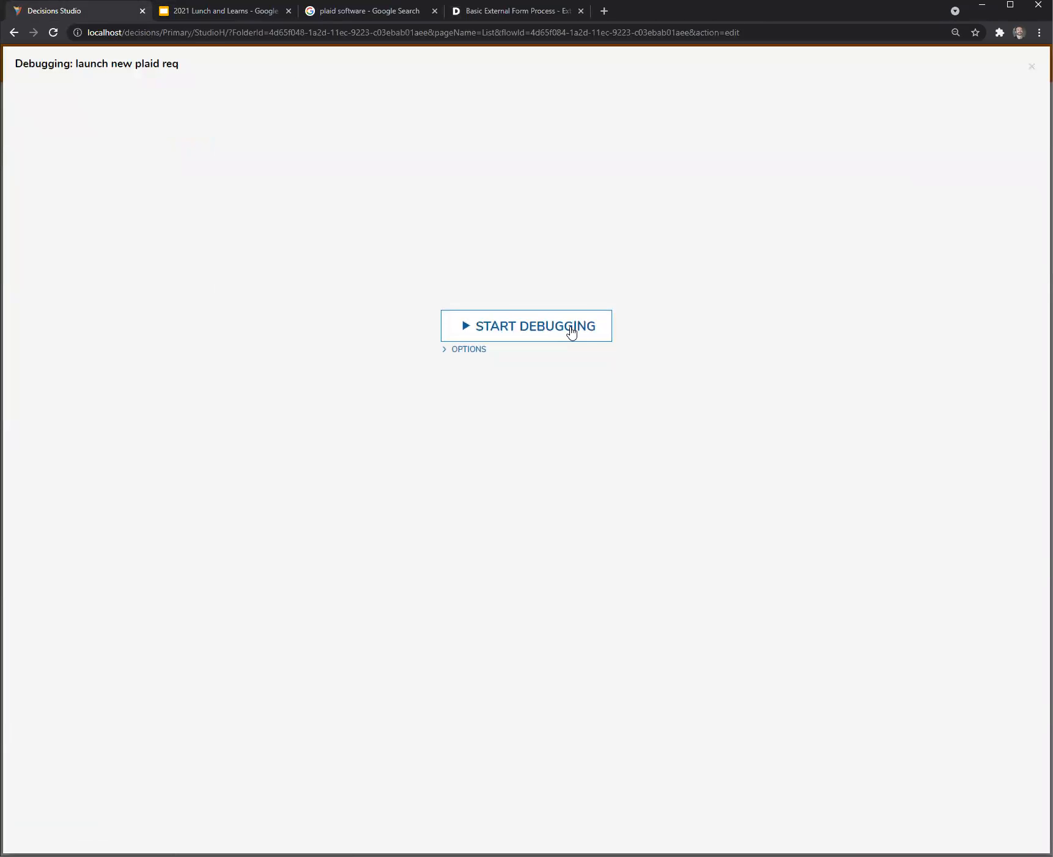
left_click(571, 331)
left_click_drag(441, 32, 861, 32)
left_click_drag(722, 34, 1030, 48)
left_click(203, 31)
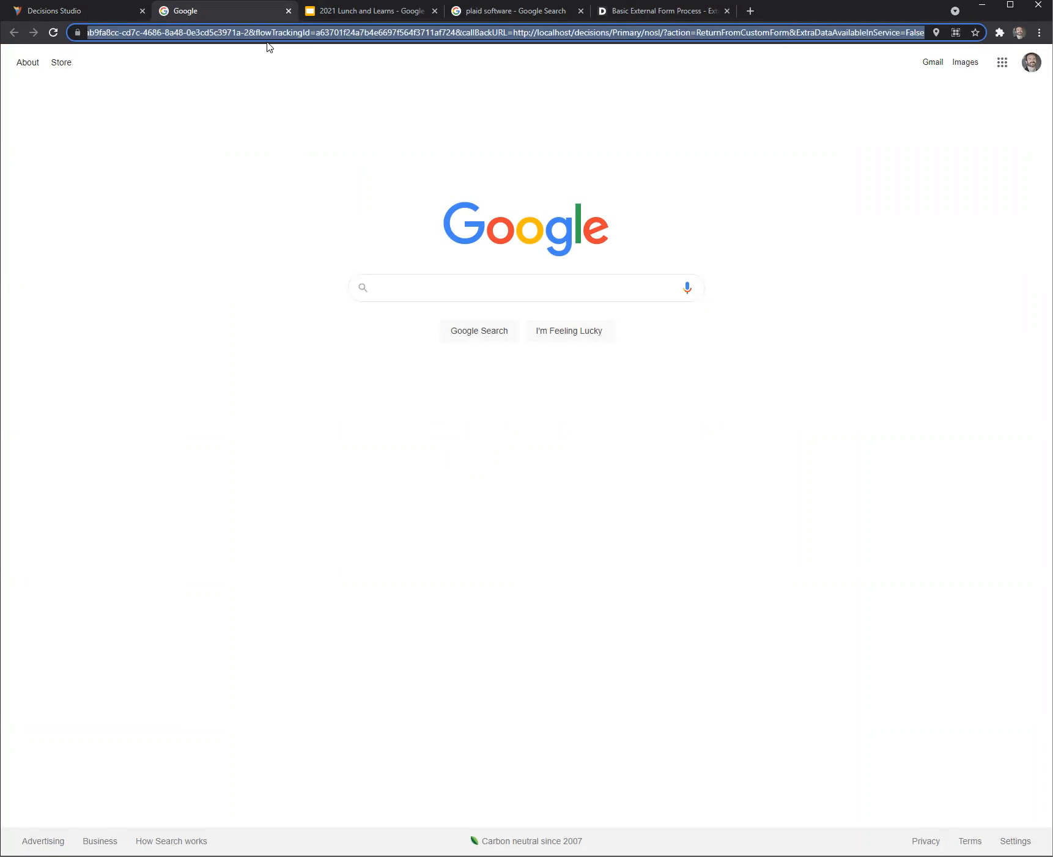
left_click(254, 27)
left_click(289, 11)
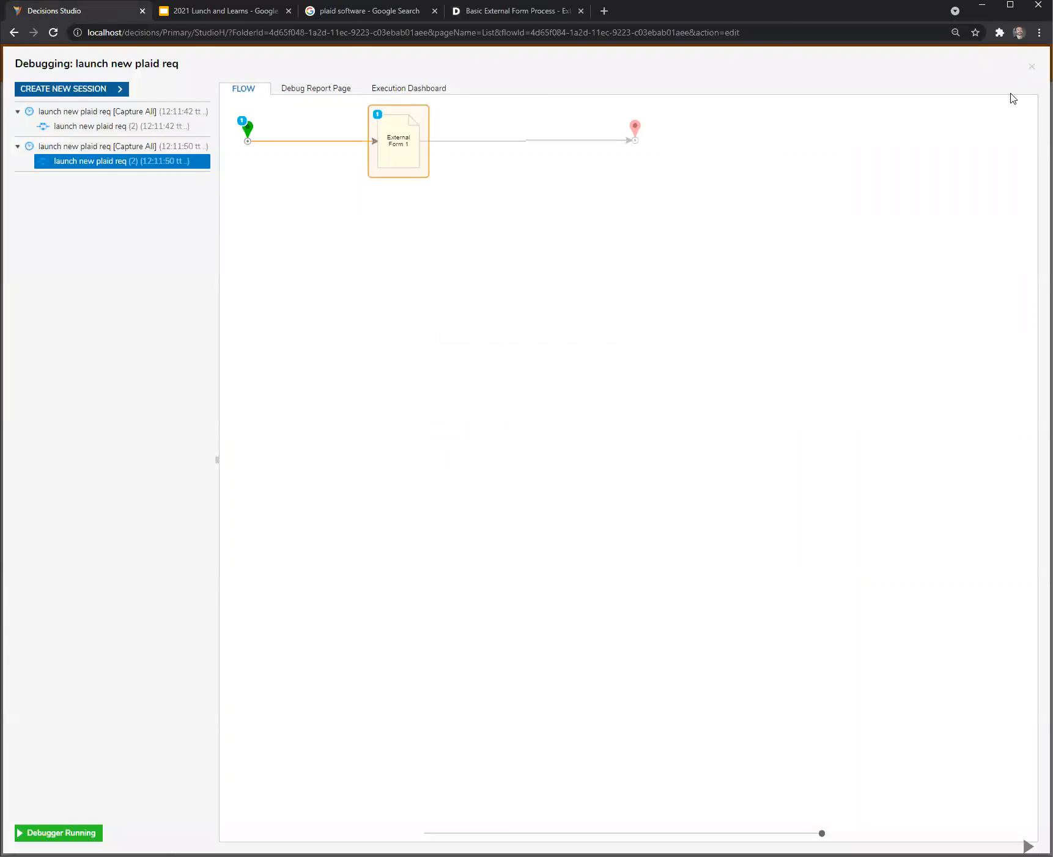
key("Escape")
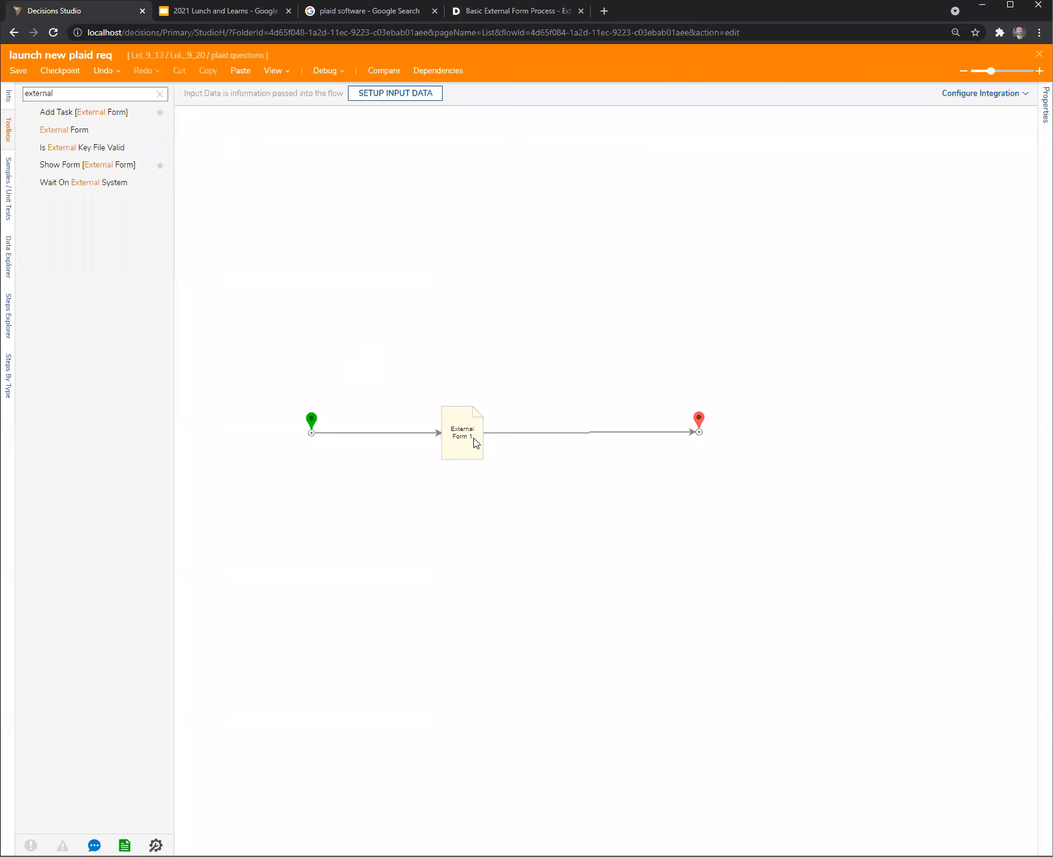
- Open the External Form step's integration details for interaction using APIs and review the methods of its form service
left_click(480, 444)
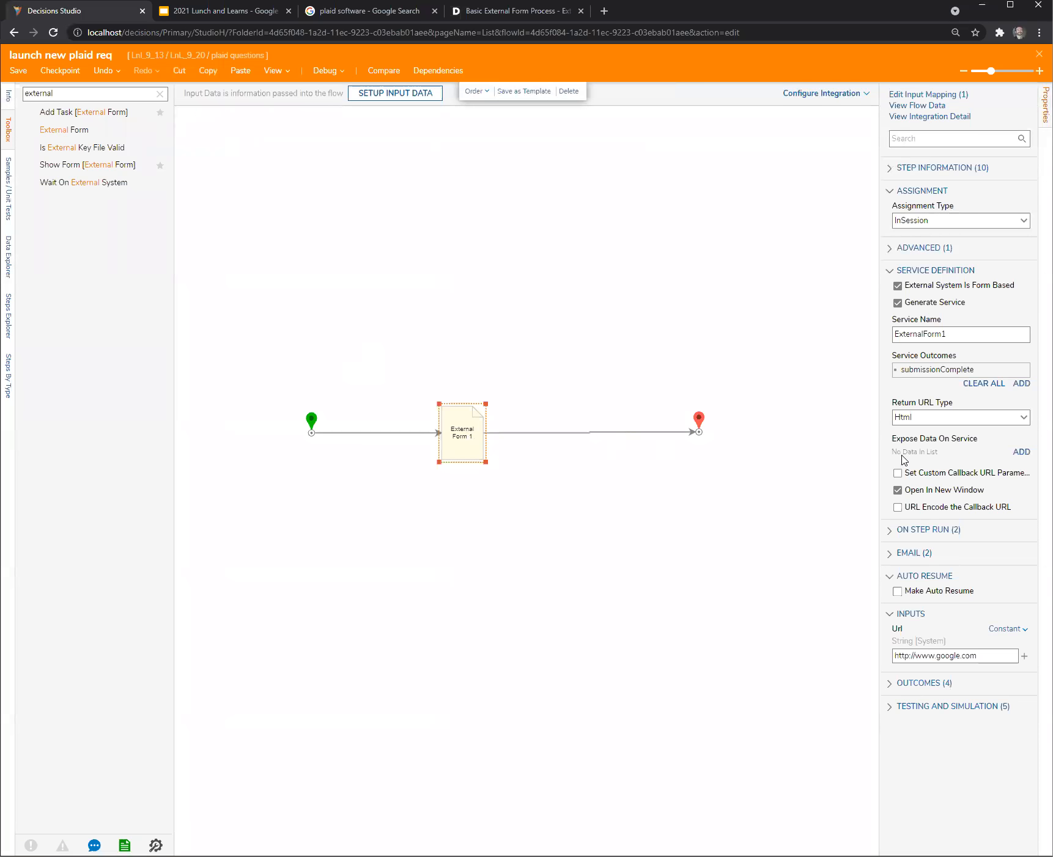
left_click_drag(881, 463, 775, 469)
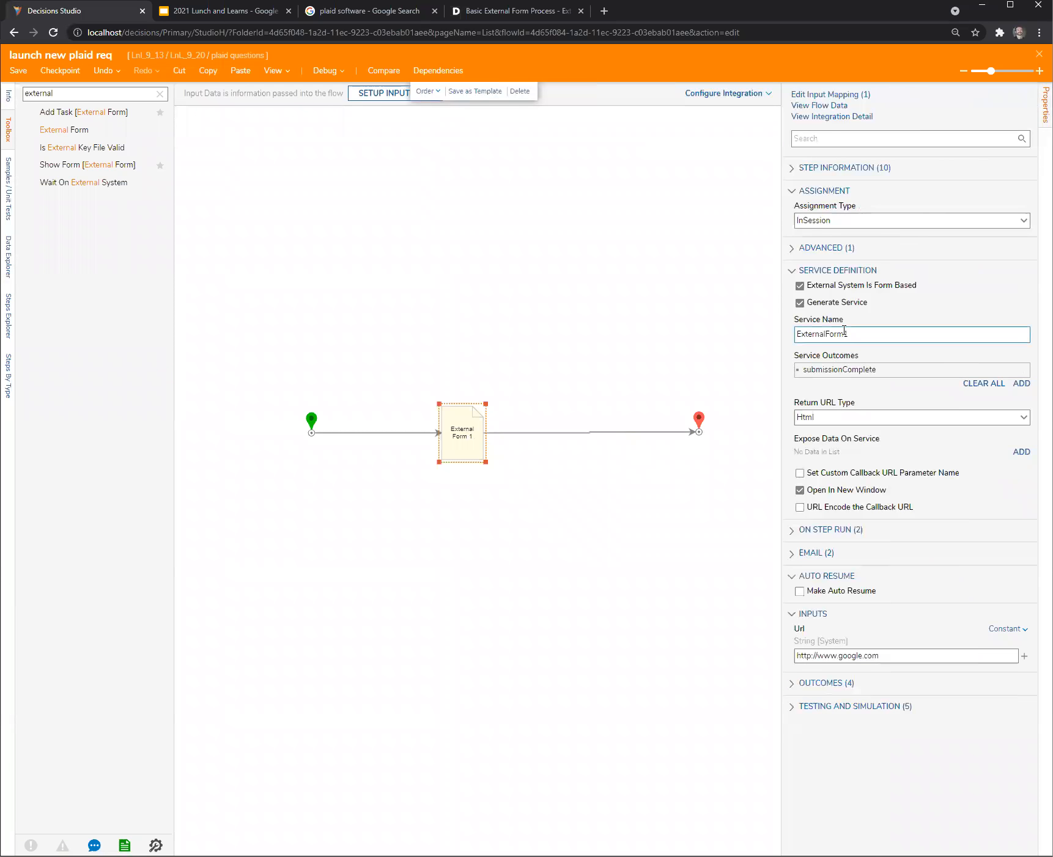
left_click(838, 122)
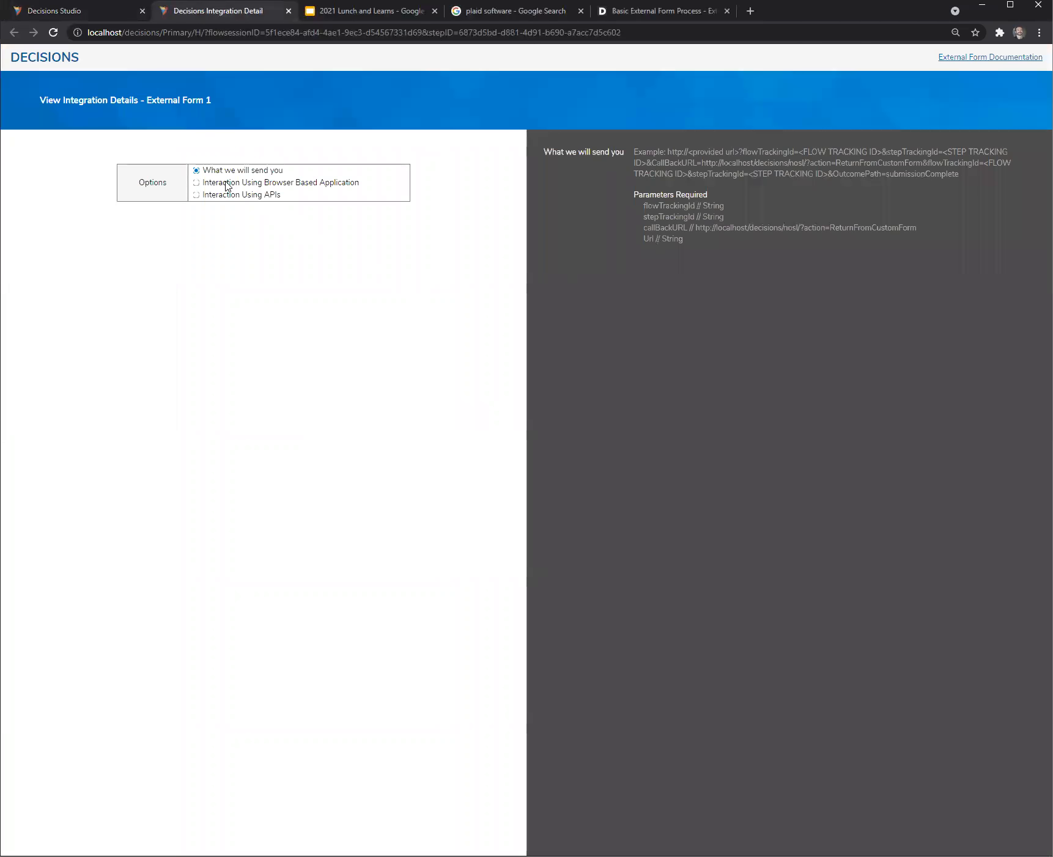
left_click(211, 196)
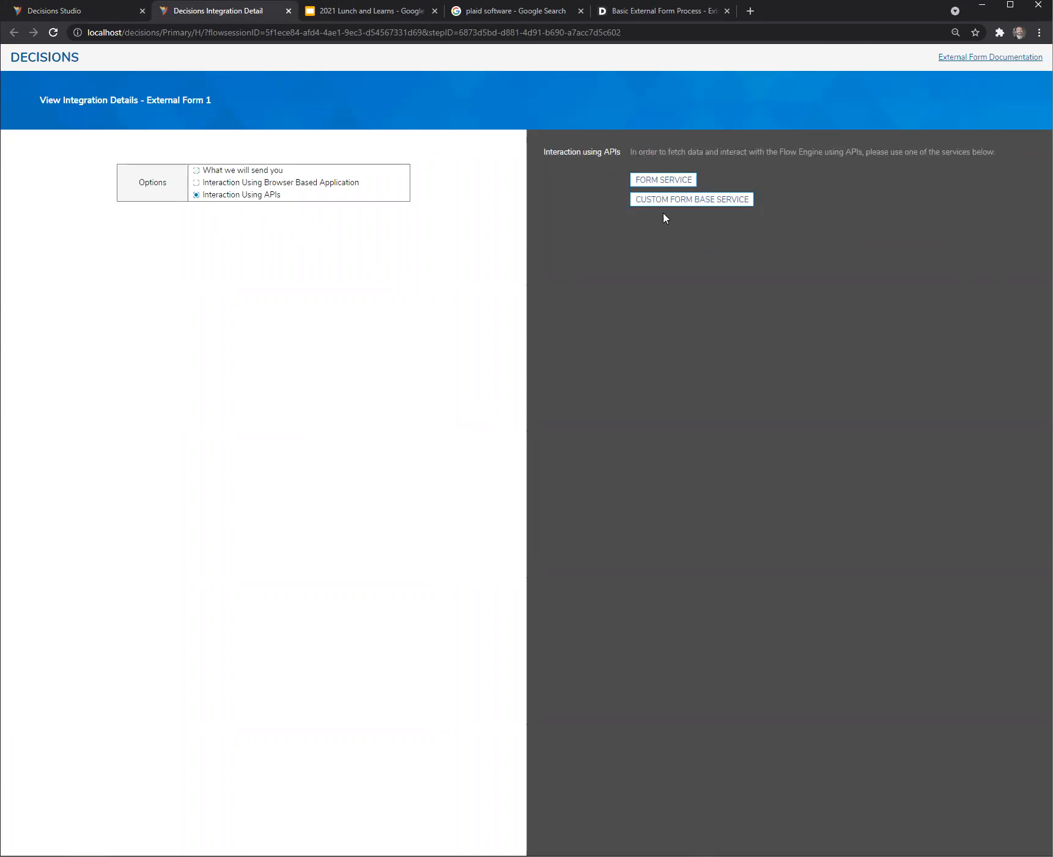
left_click(666, 183)
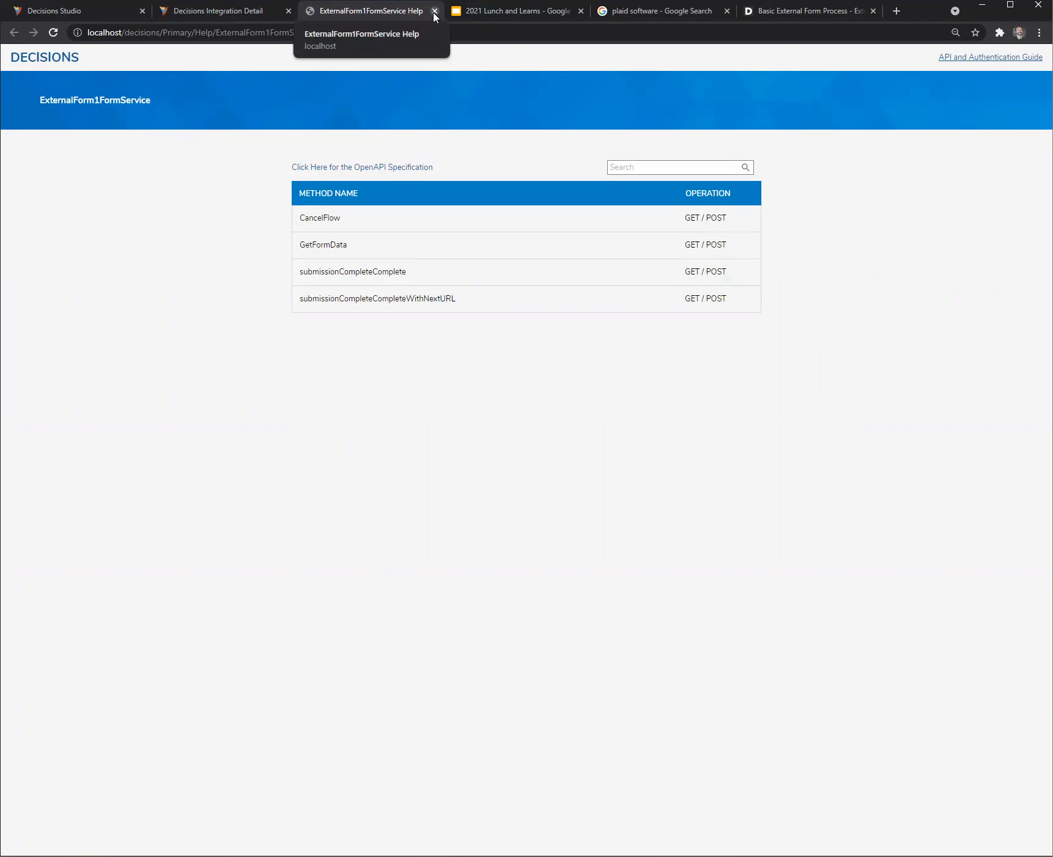
left_click(233, 9)
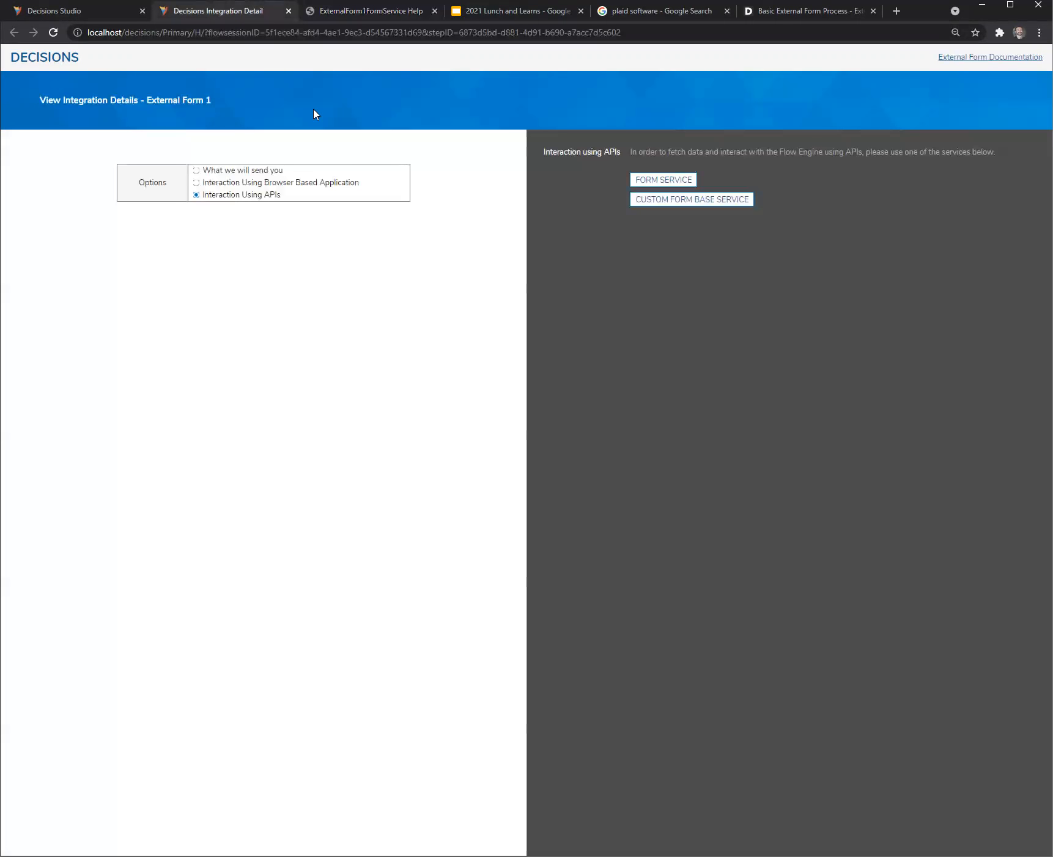
- Return to the launch new plaid req flow, save it and close it
left_click(110, 11)
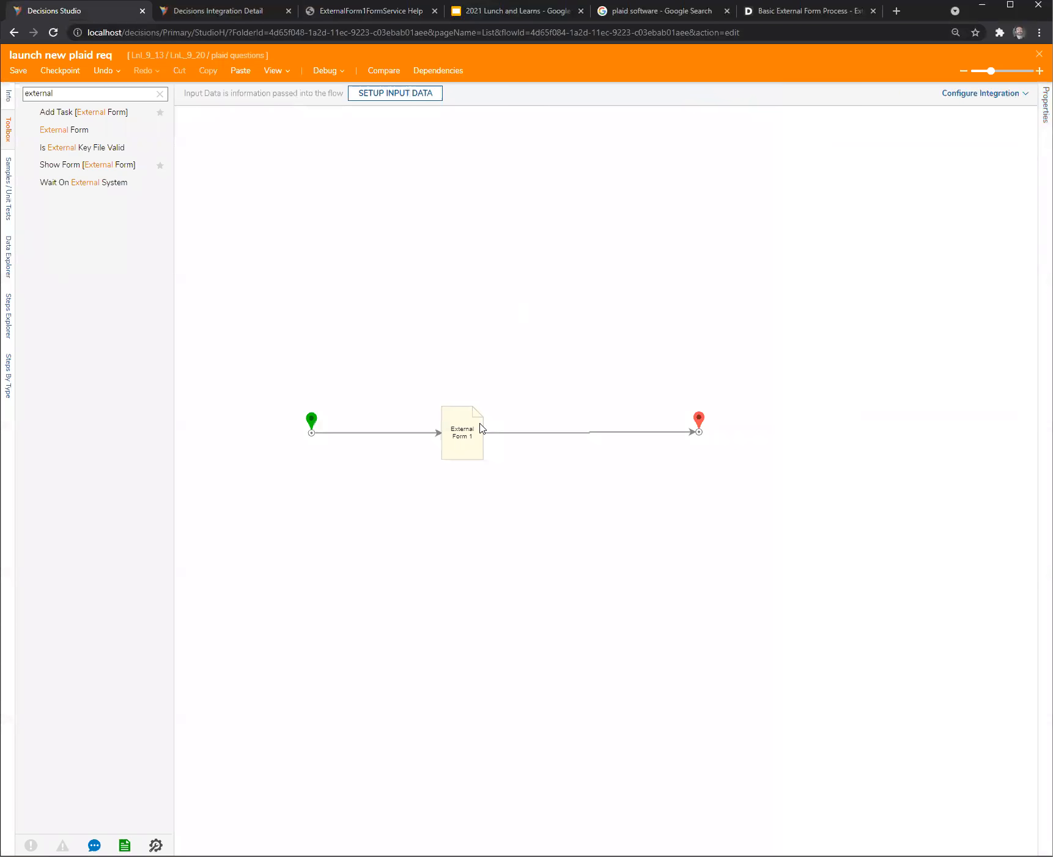
left_click(481, 428)
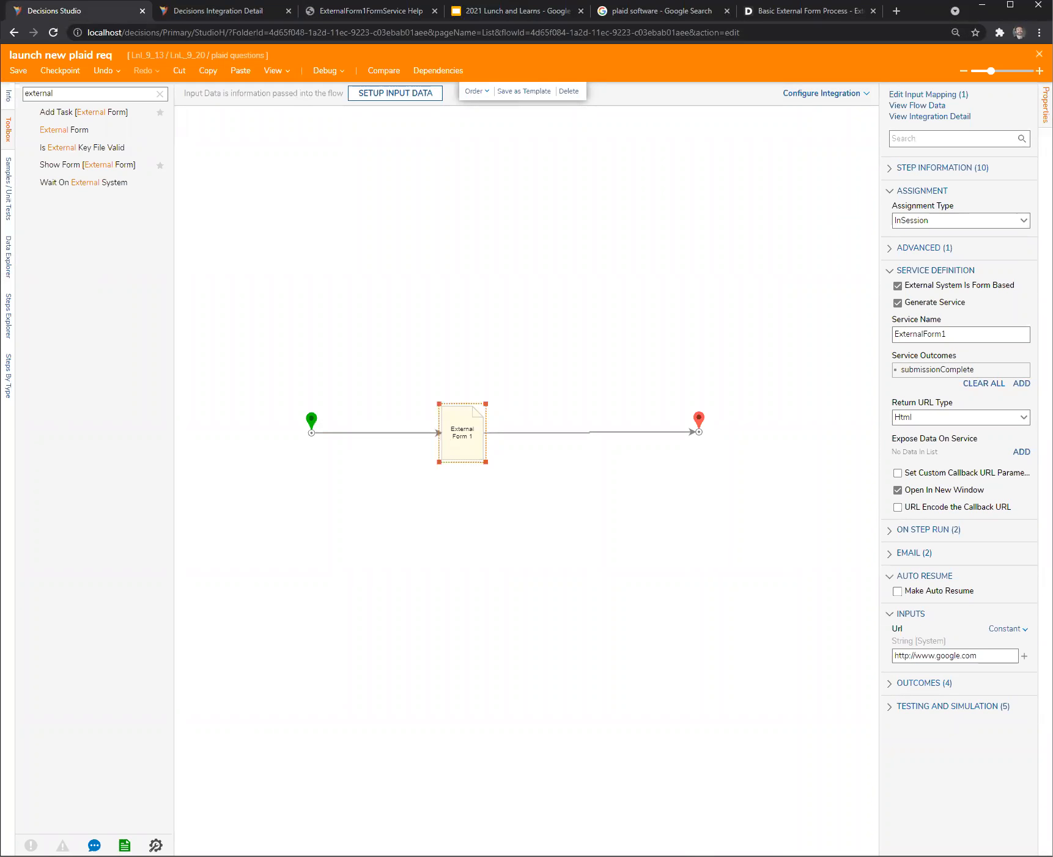
key("ctrl+s")
left_click(624, 518)
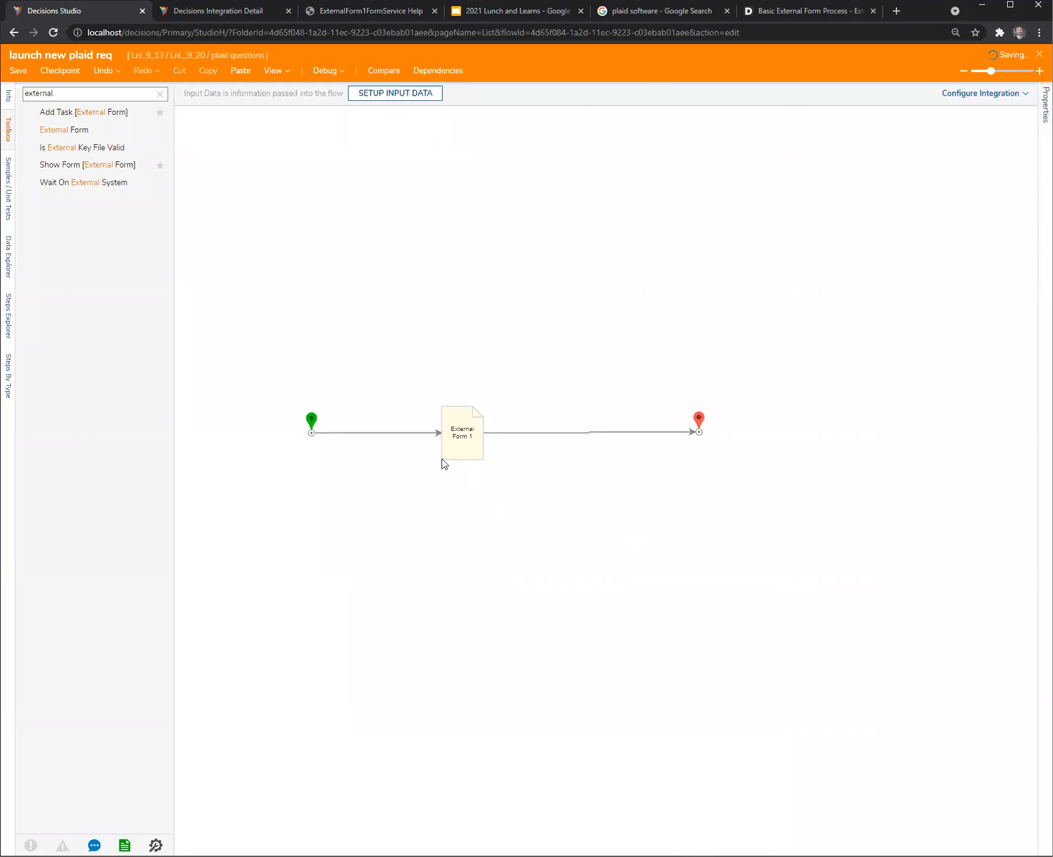
- Create a default flow named Consume plaid req in the plaid questions folder
left_click(161, 108)
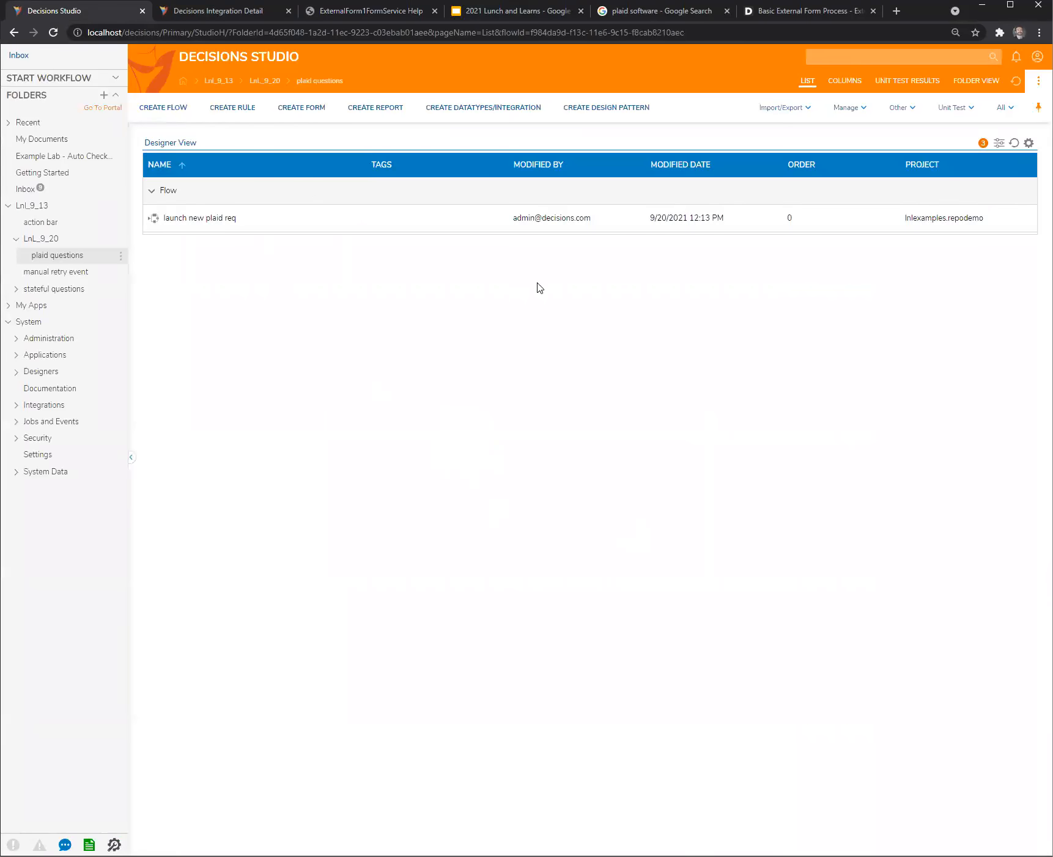
left_click(648, 460)
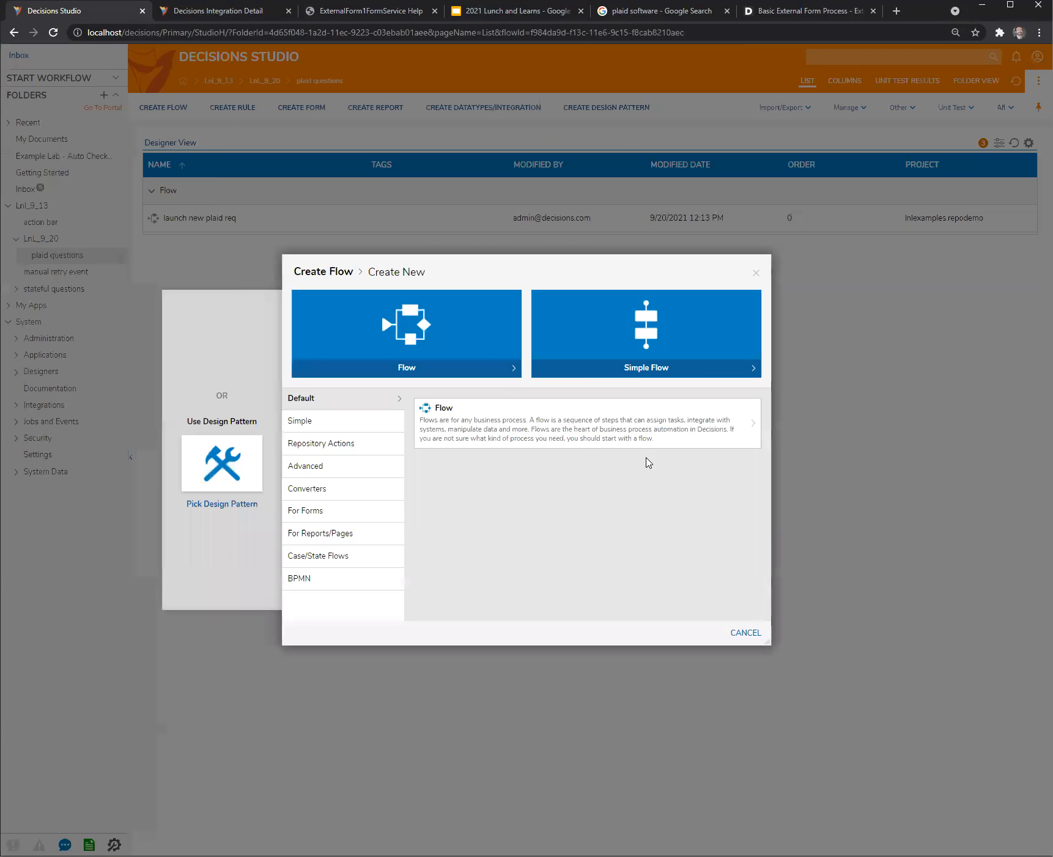
left_click(527, 432)
type("Cor")
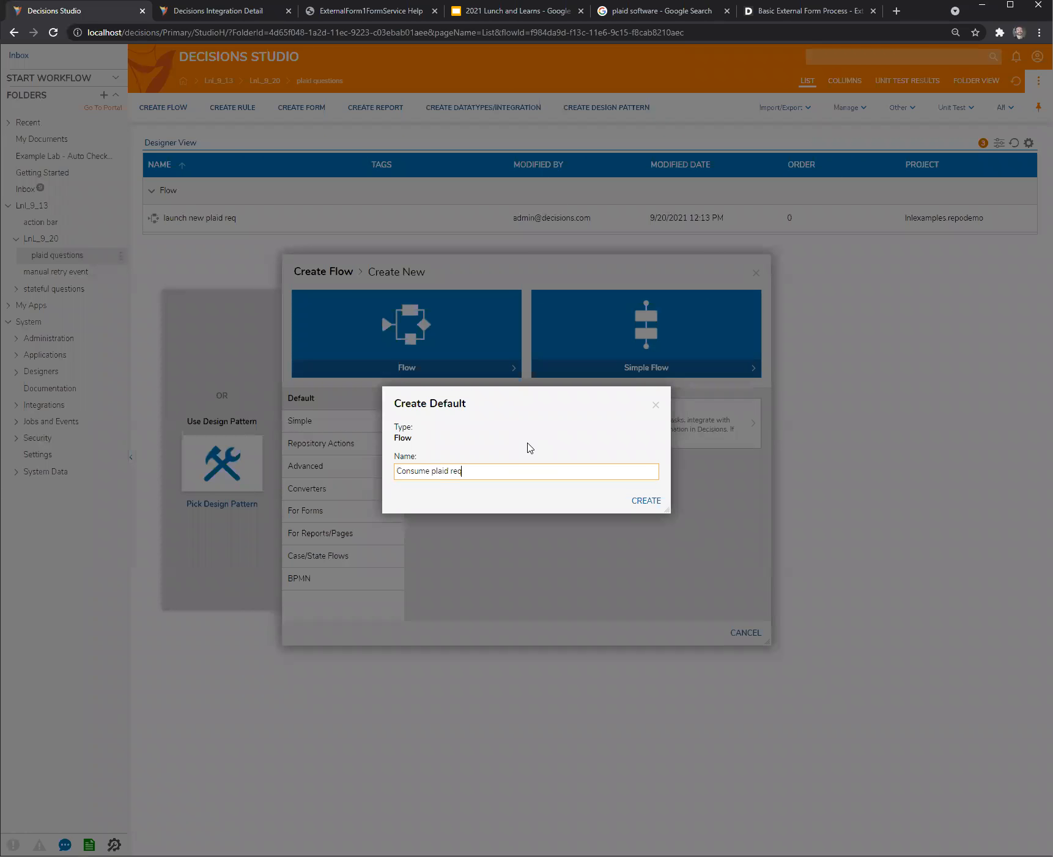
left_click(642, 501)
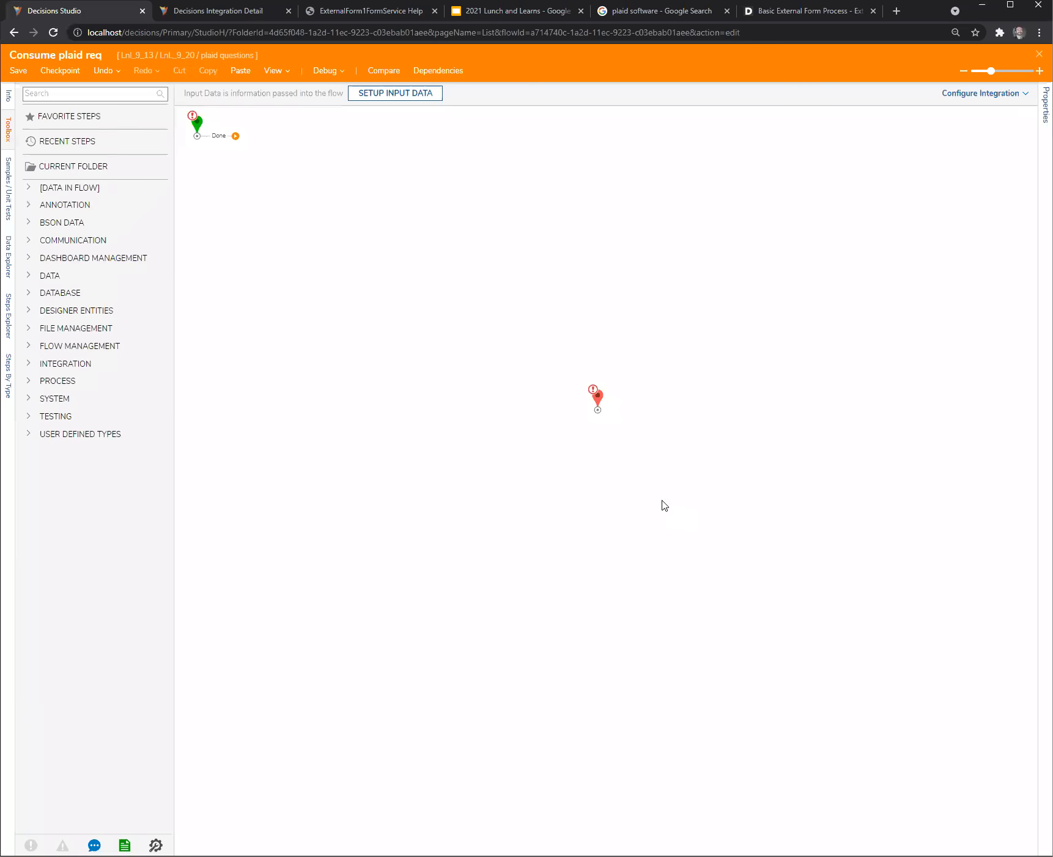
- Reposition the Start step toward the canvas middle and add a String flow input named PlaidTokenId, saving the input definition
left_click_drag(211, 134, 335, 379)
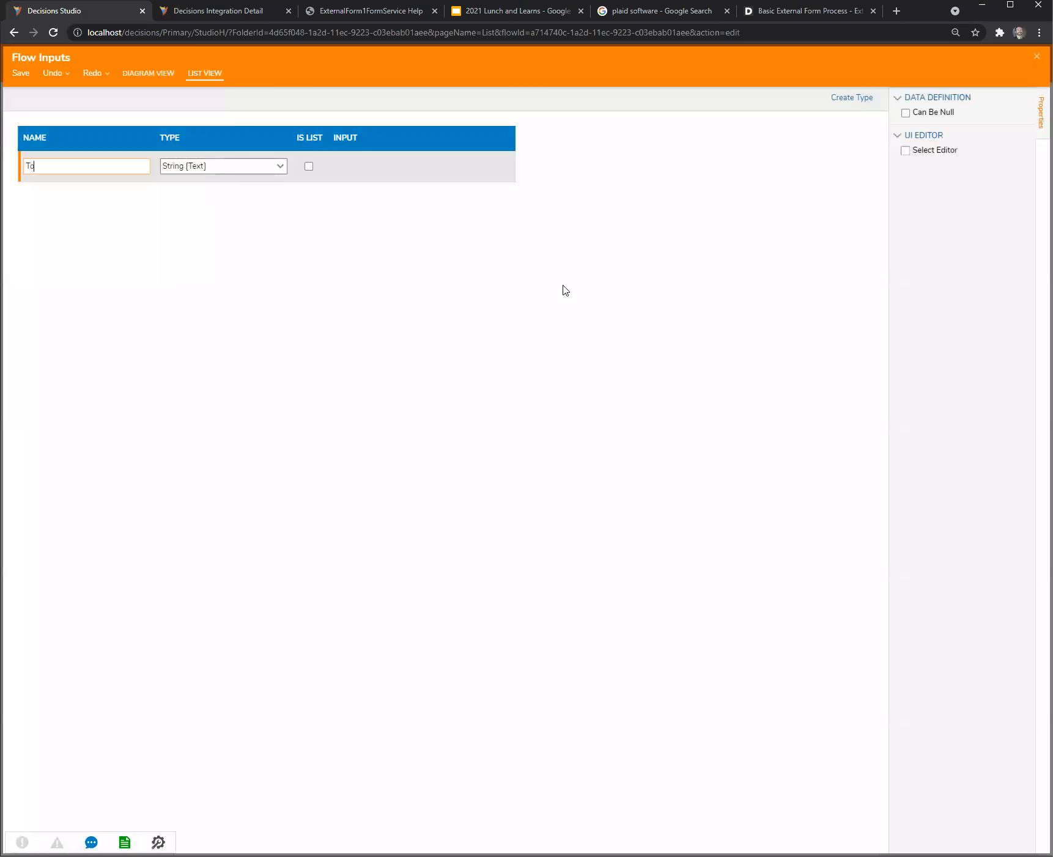
type("To")
key("BackSpace")
key("BackSpace")
type("PlaidTokenId")
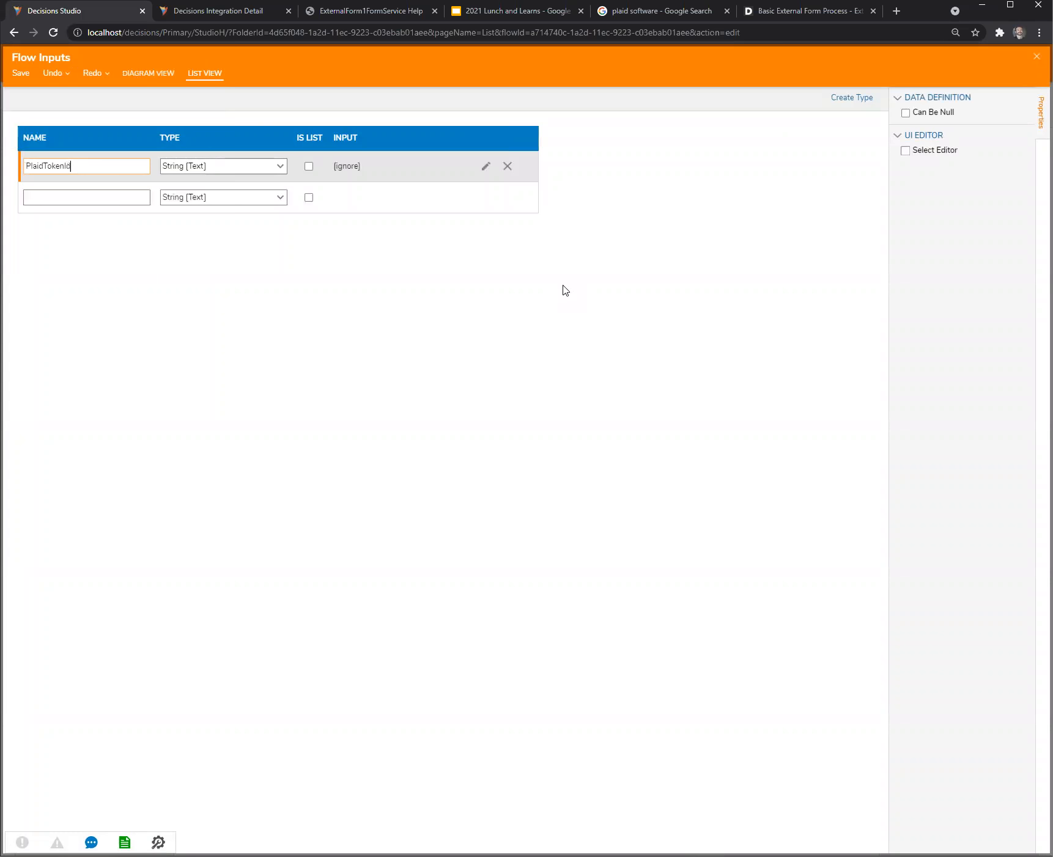
left_click(1037, 56)
left_click(646, 479)
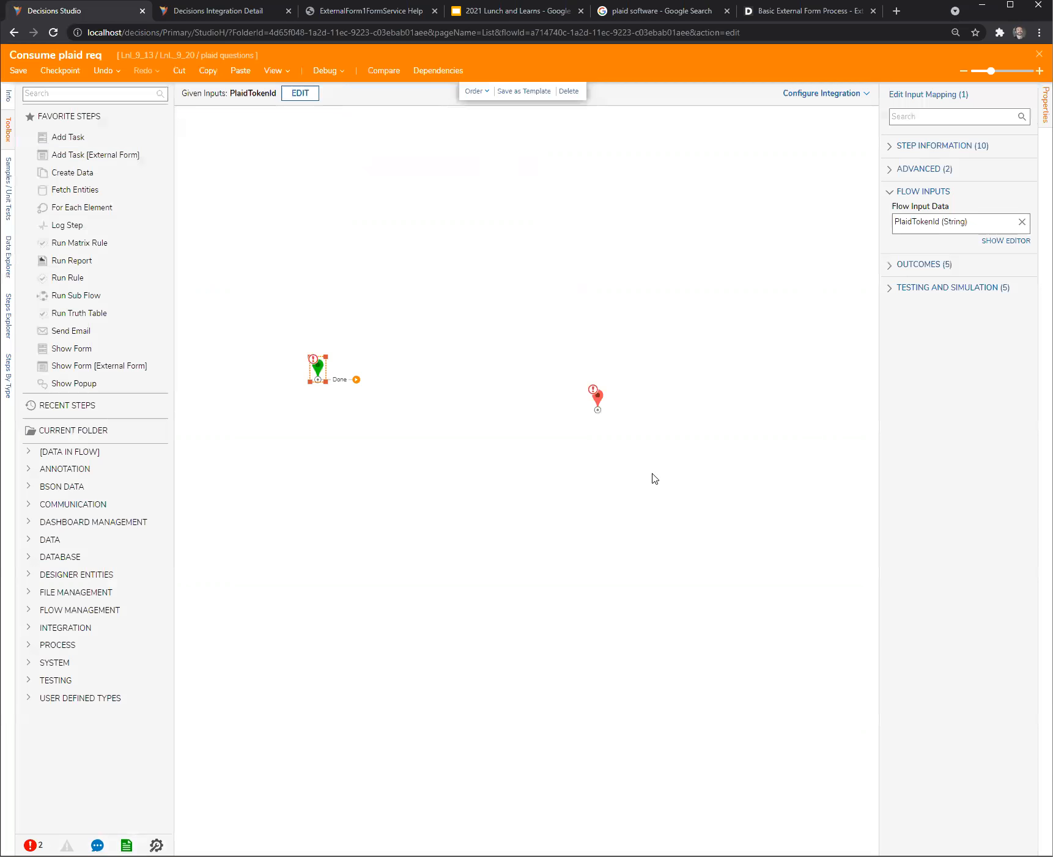
- Line up the Start and End steps in a horizontal row with space between them
mouse_move(598, 398)
left_mouse_down()
mouse_move(581, 365)
mouse_move(592, 369)
left_mouse_up()
left_click_drag(324, 368, 319, 365)
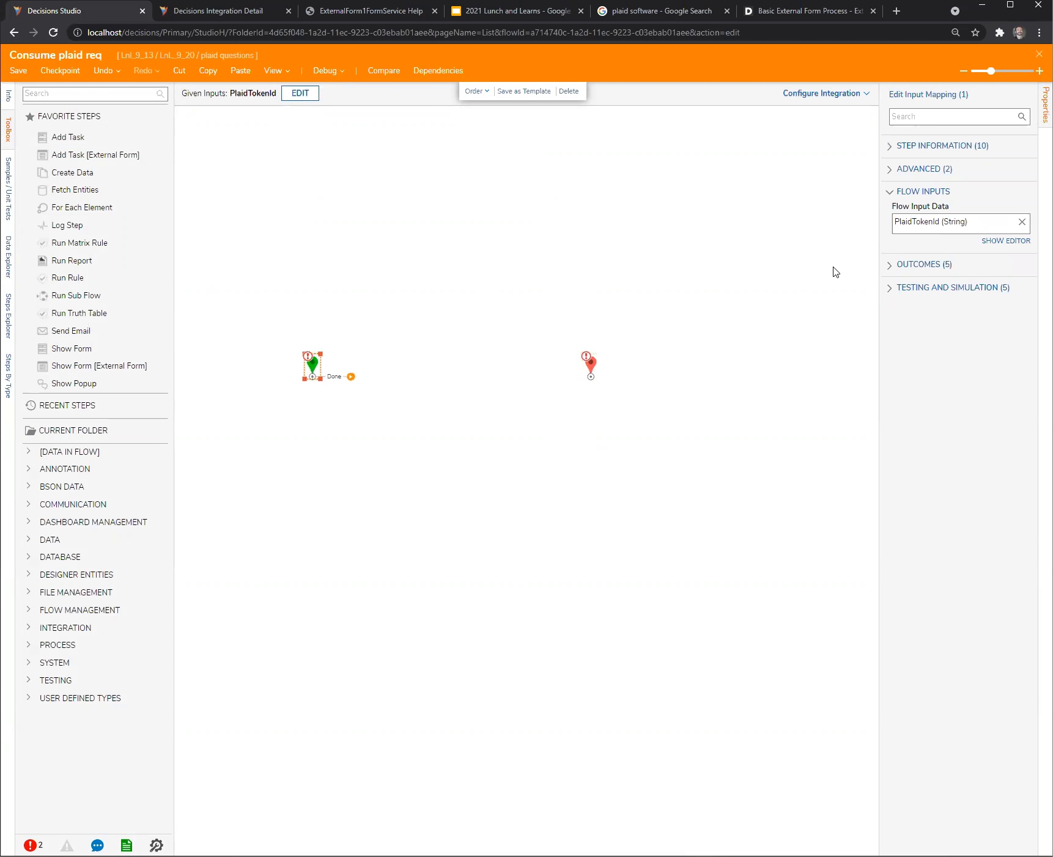
left_click_drag(592, 369, 597, 370)
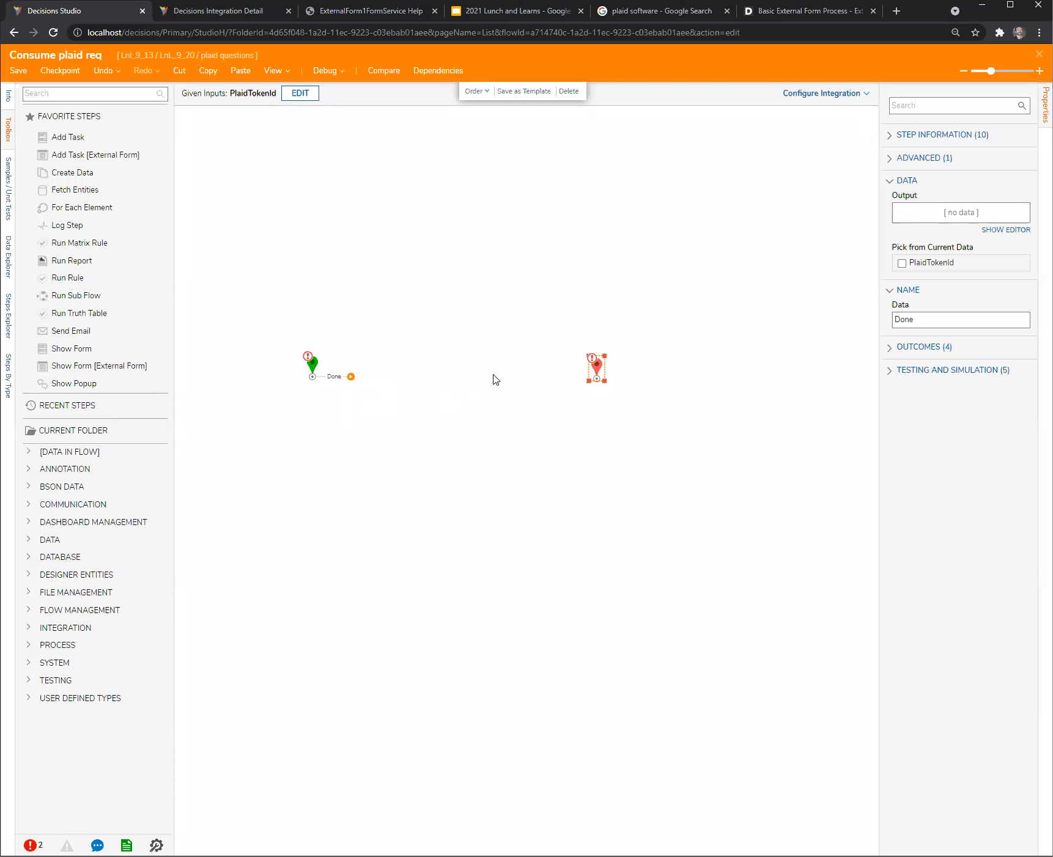
- Add a Placeholder Step named Push main ext form forward between Start and End and connect it to both
left_click(58, 94)
type("place")
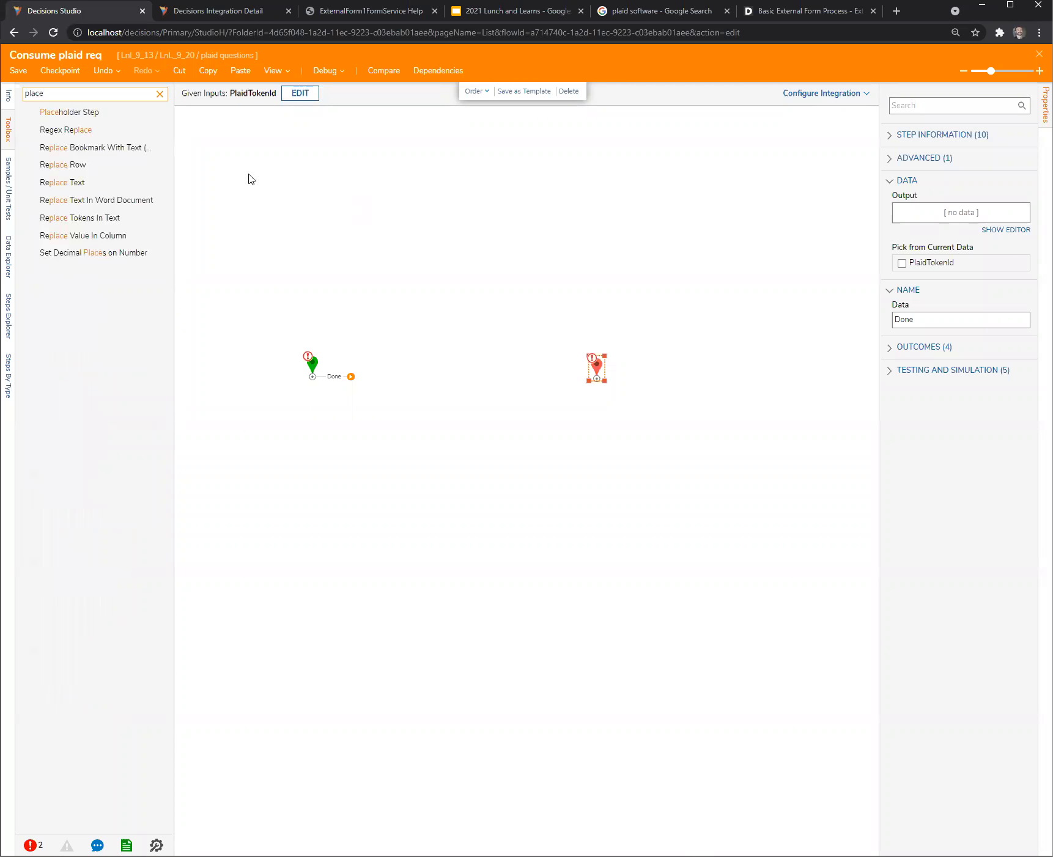
left_click_drag(86, 117, 430, 371)
left_click_drag(350, 377, 428, 385)
type("Push m")
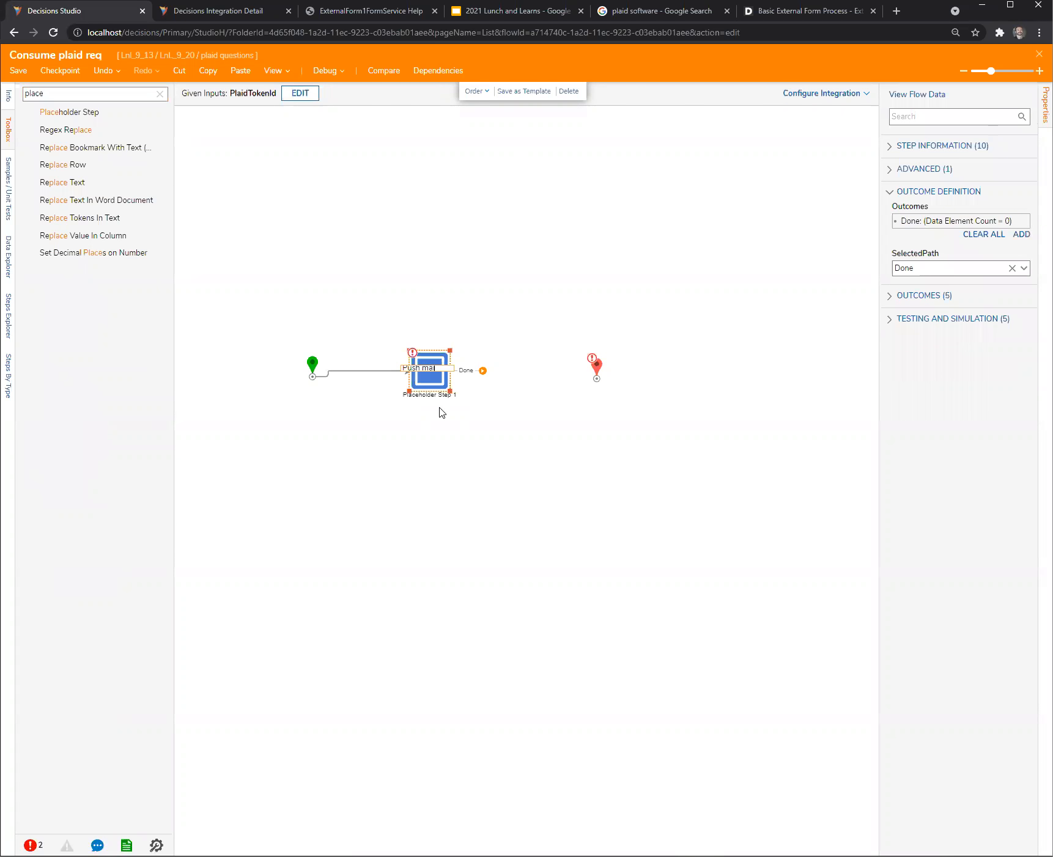
type("form forward")
key("Return")
left_click_drag(471, 374, 598, 386)
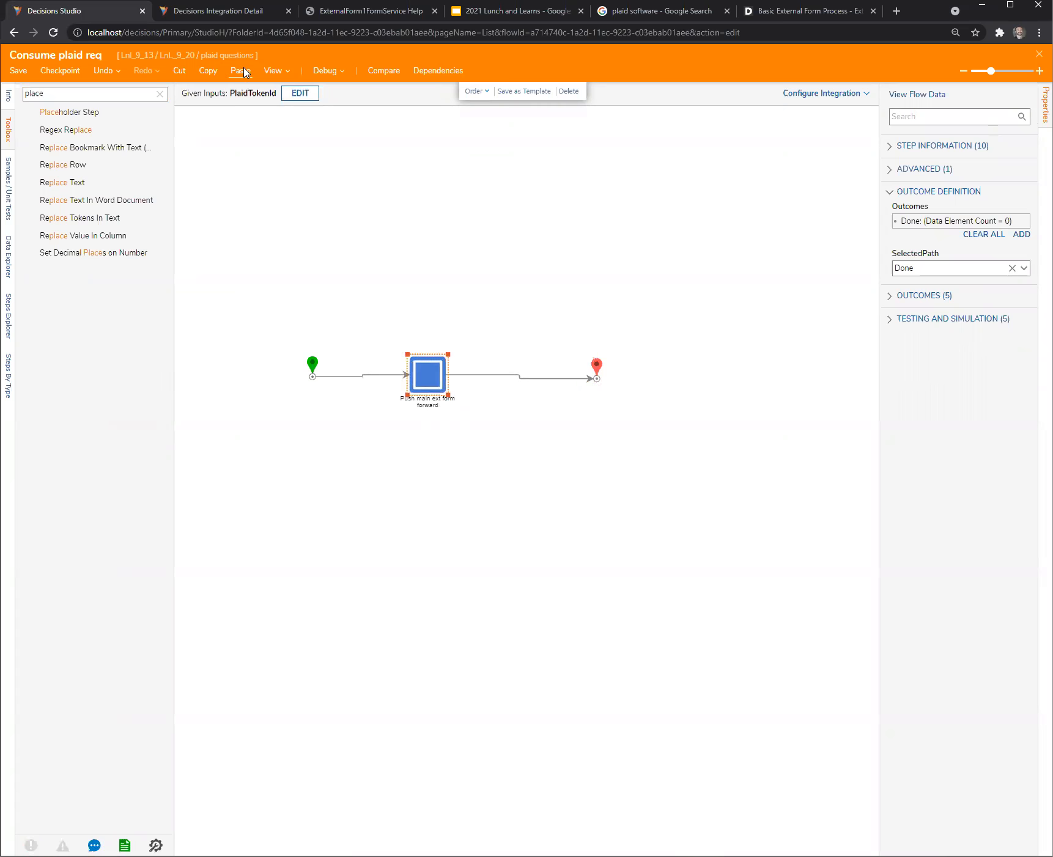
- Open the submissionCompleteComplete method of the external form's form service and highlight its GET request URL
left_click(230, 11)
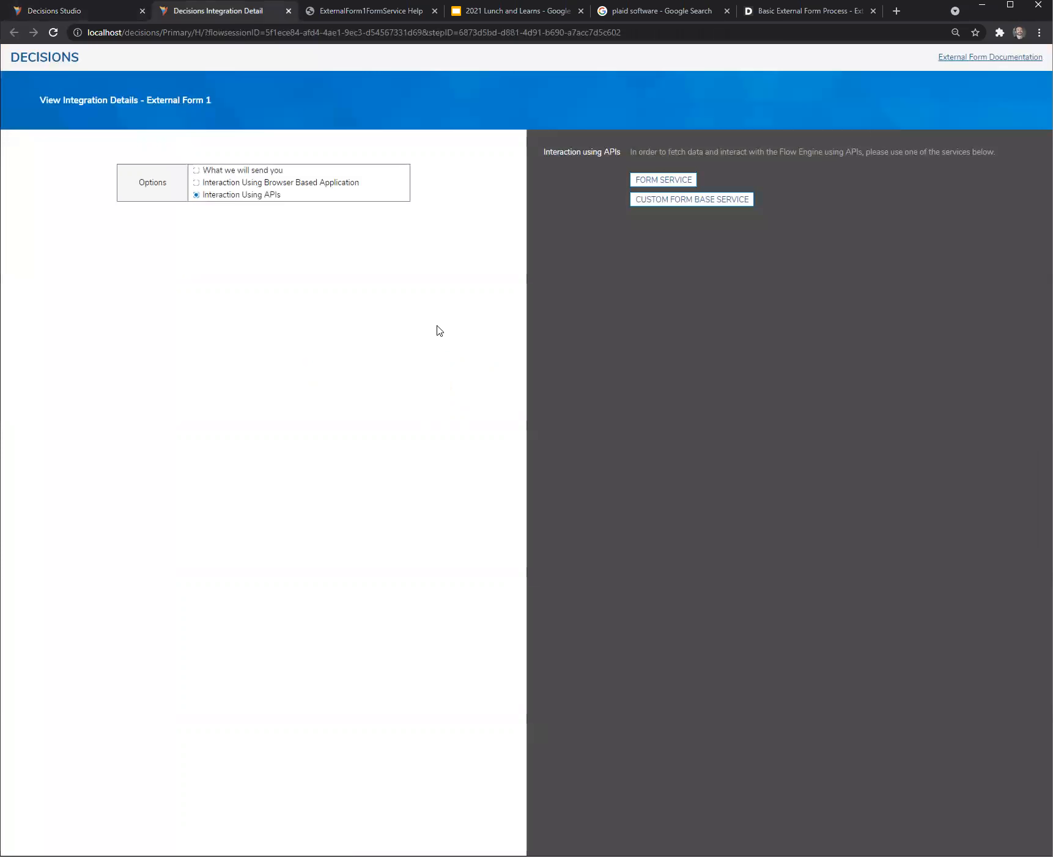
left_click(658, 178)
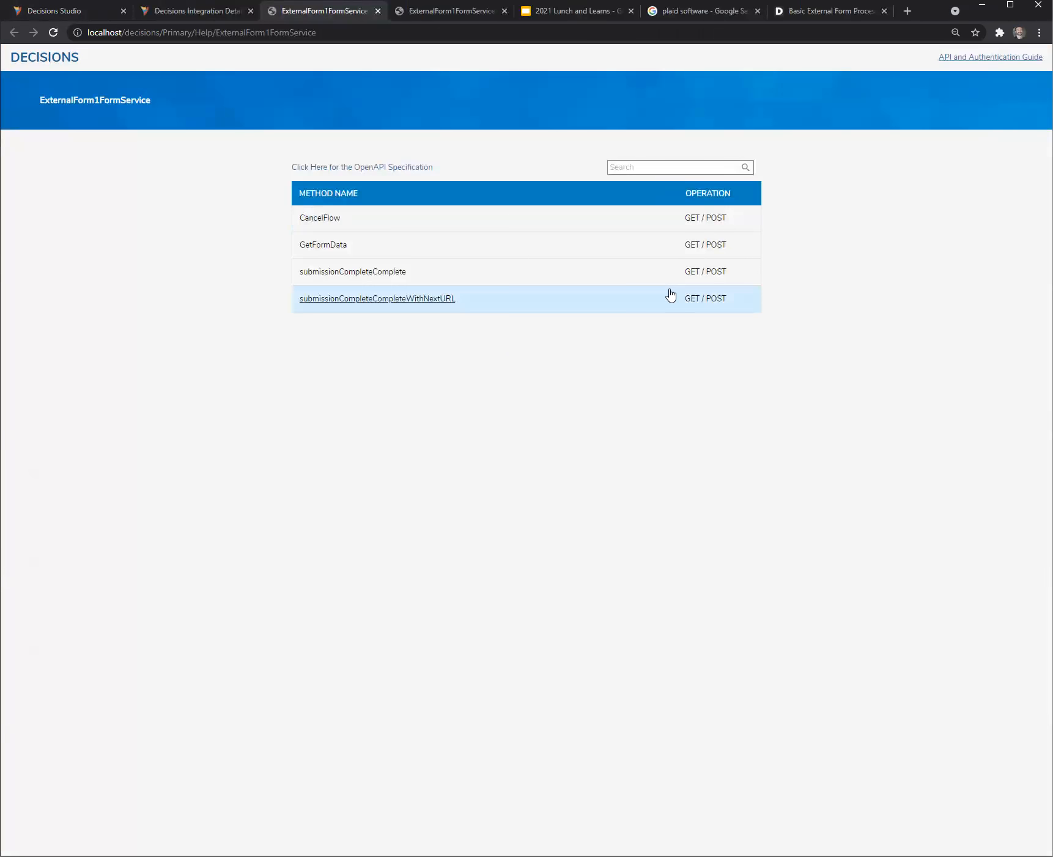
left_click(319, 274)
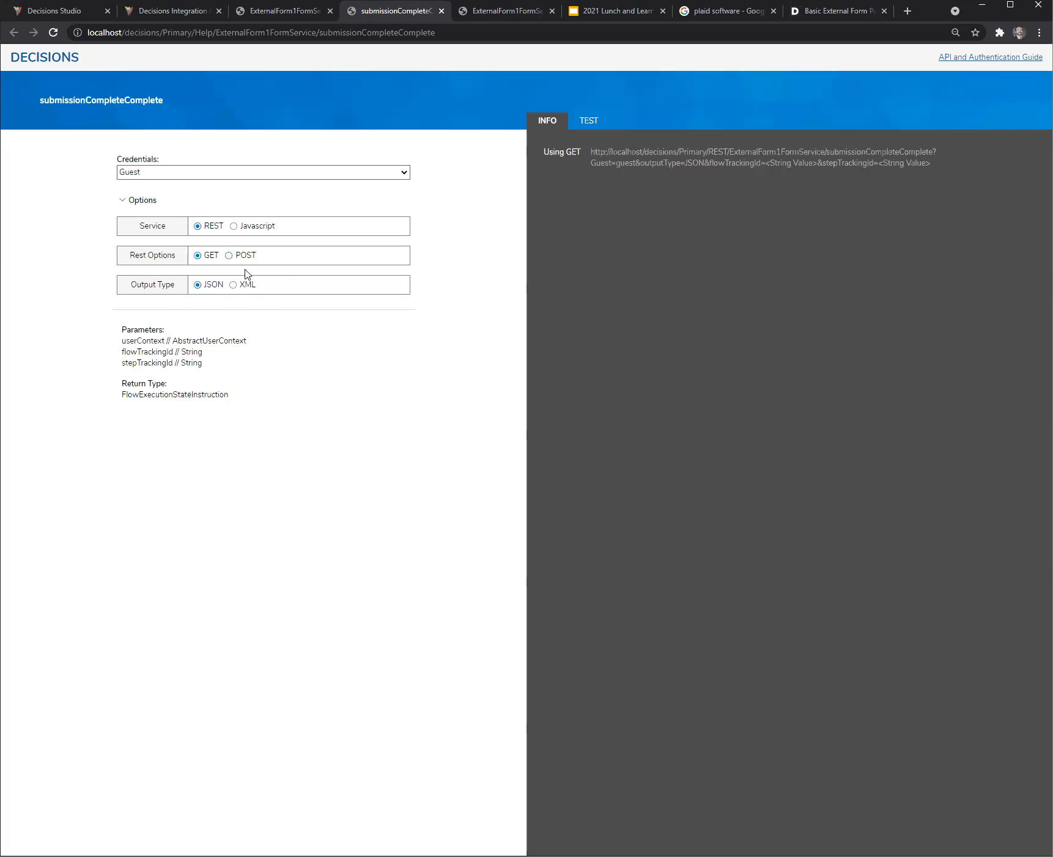
left_click_drag(932, 168, 578, 157)
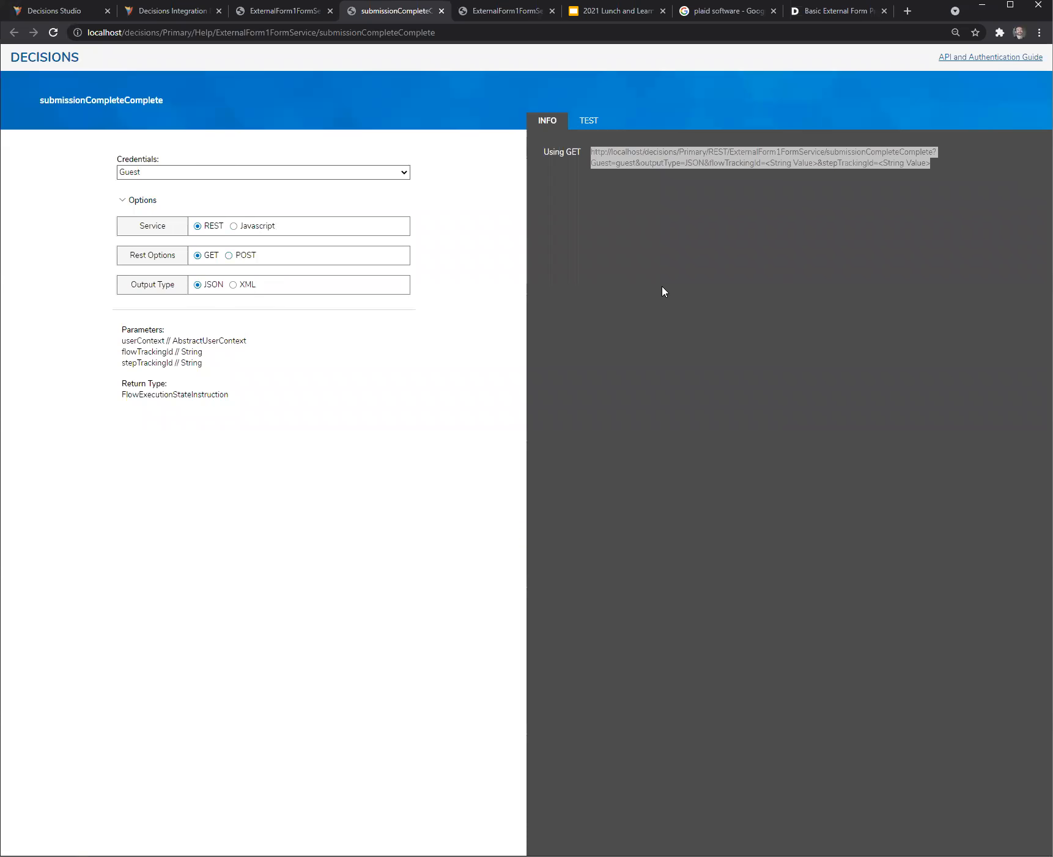
- Duplicate the Consume plaid req flow's browser tab, dismiss the lock prompt, and open launch new plaid req there with External Form 1 selected
left_click(95, 11)
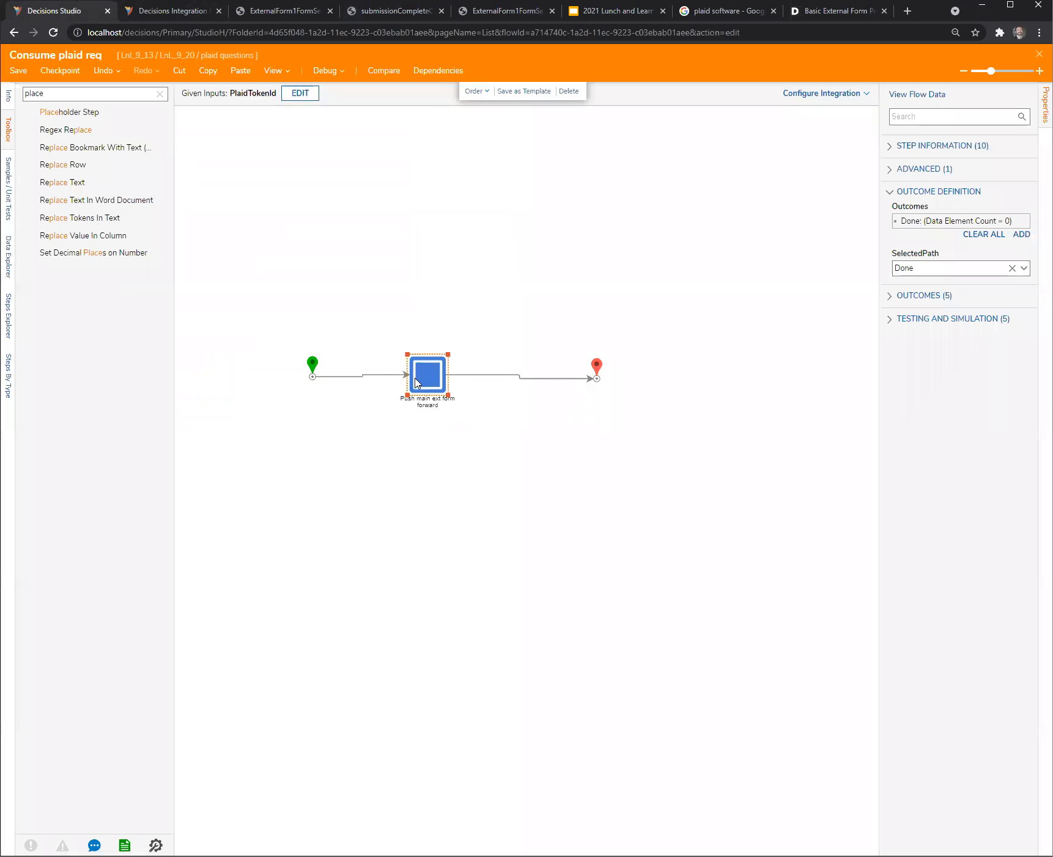
left_click(414, 462)
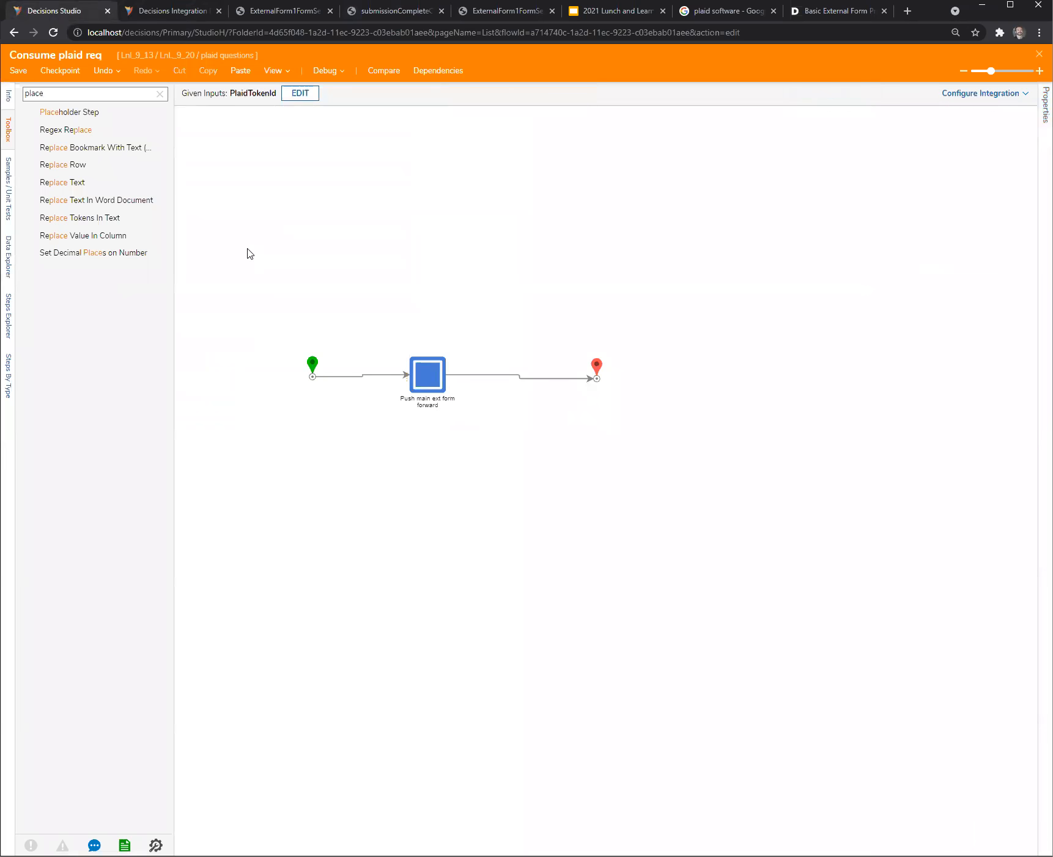
right_click(77, 14)
left_click(125, 105)
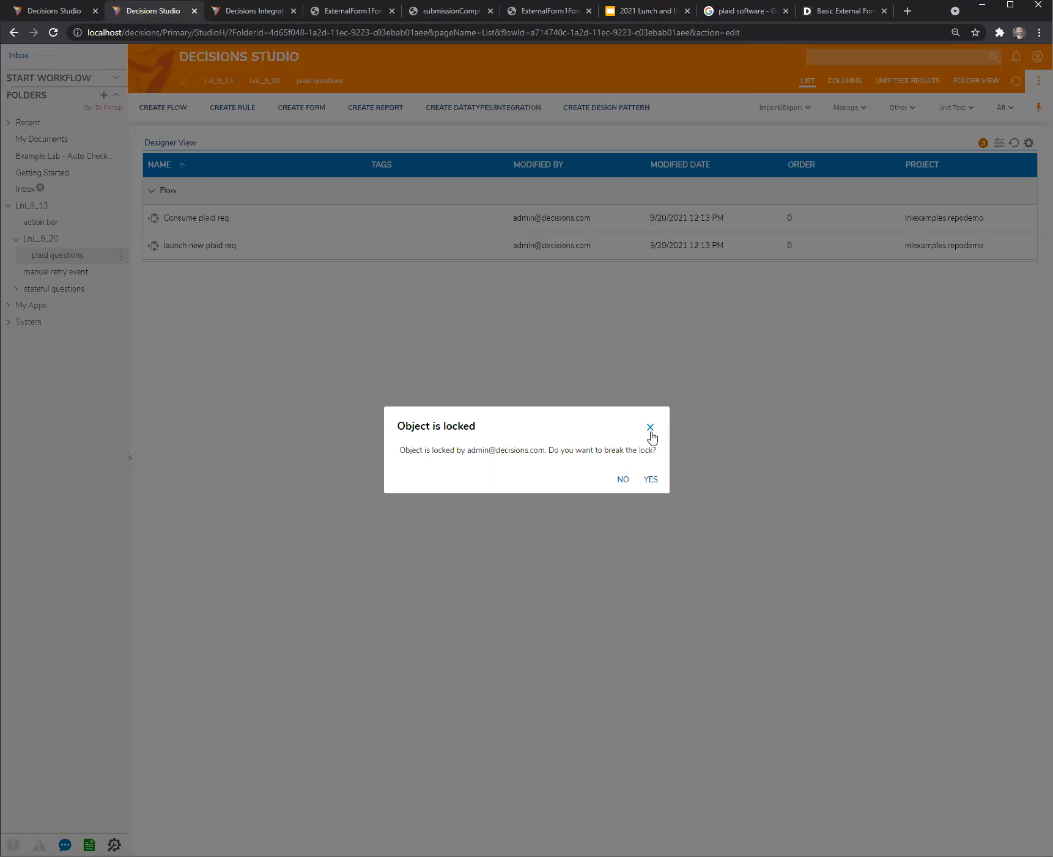
left_click(650, 427)
left_click(200, 246)
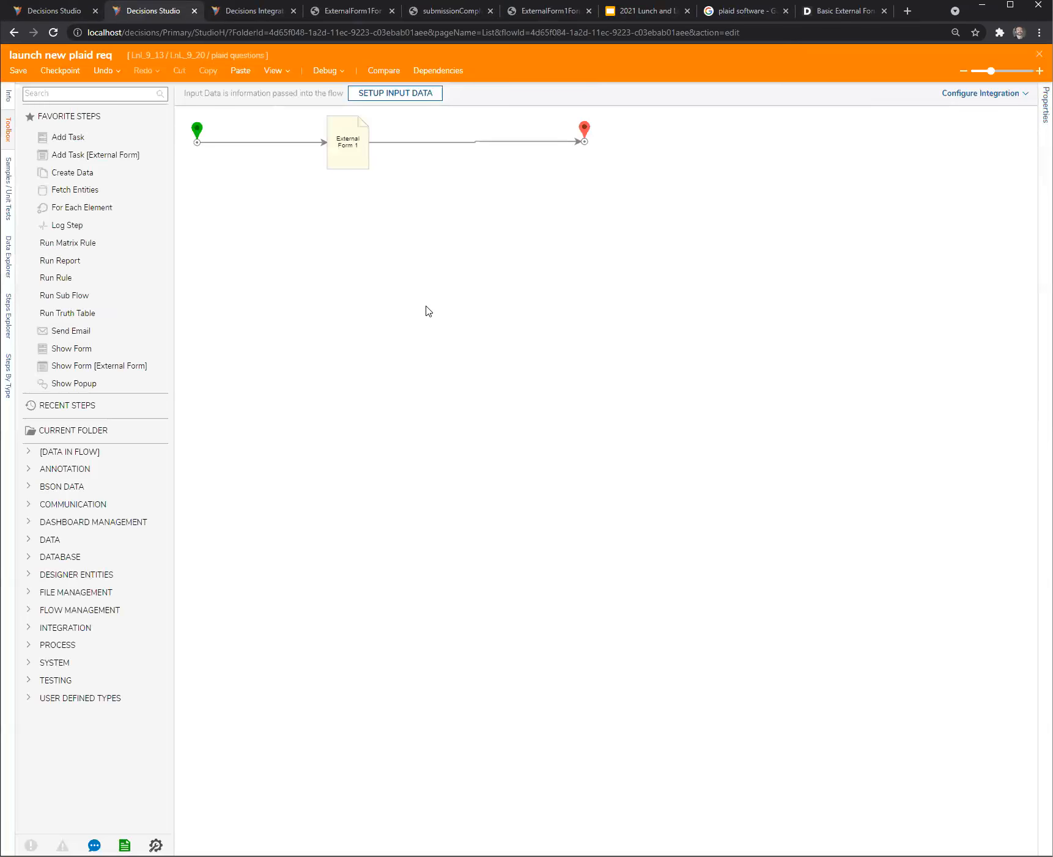
left_click(349, 150)
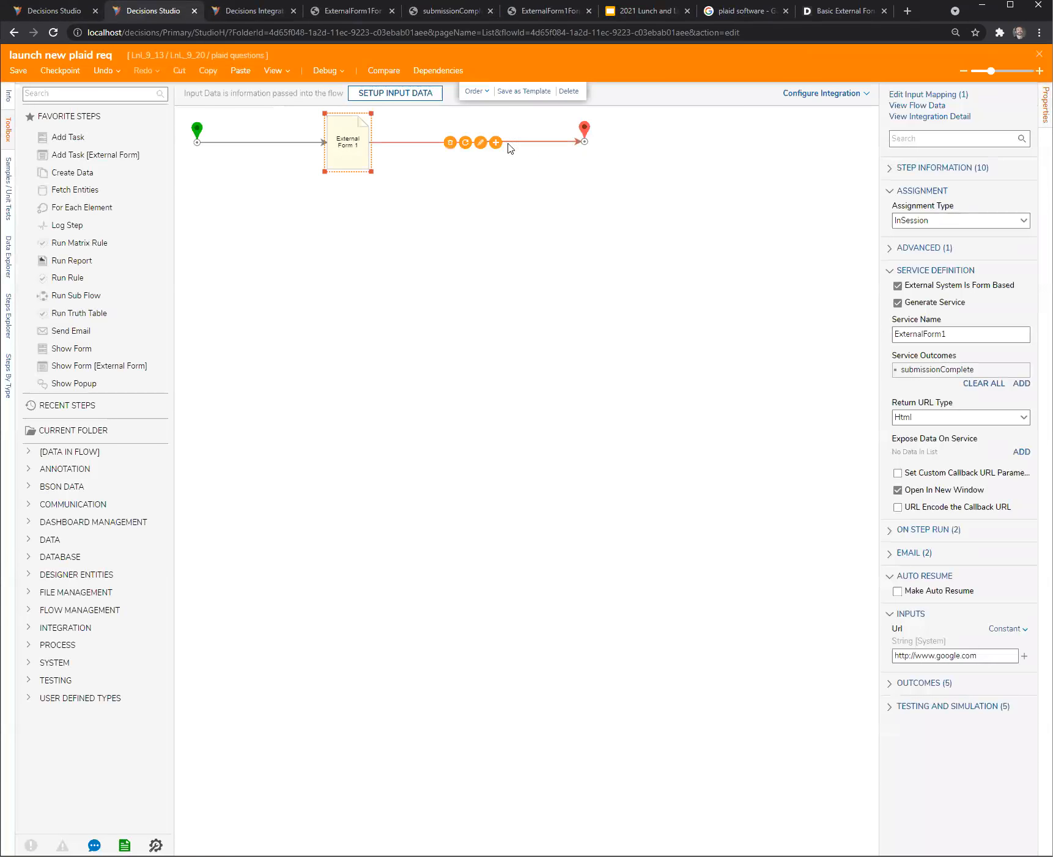
- Switch back to the Consume plaid req flow and shift the Push main ext form forward step level with Start
left_click(73, 11)
left_click(421, 382)
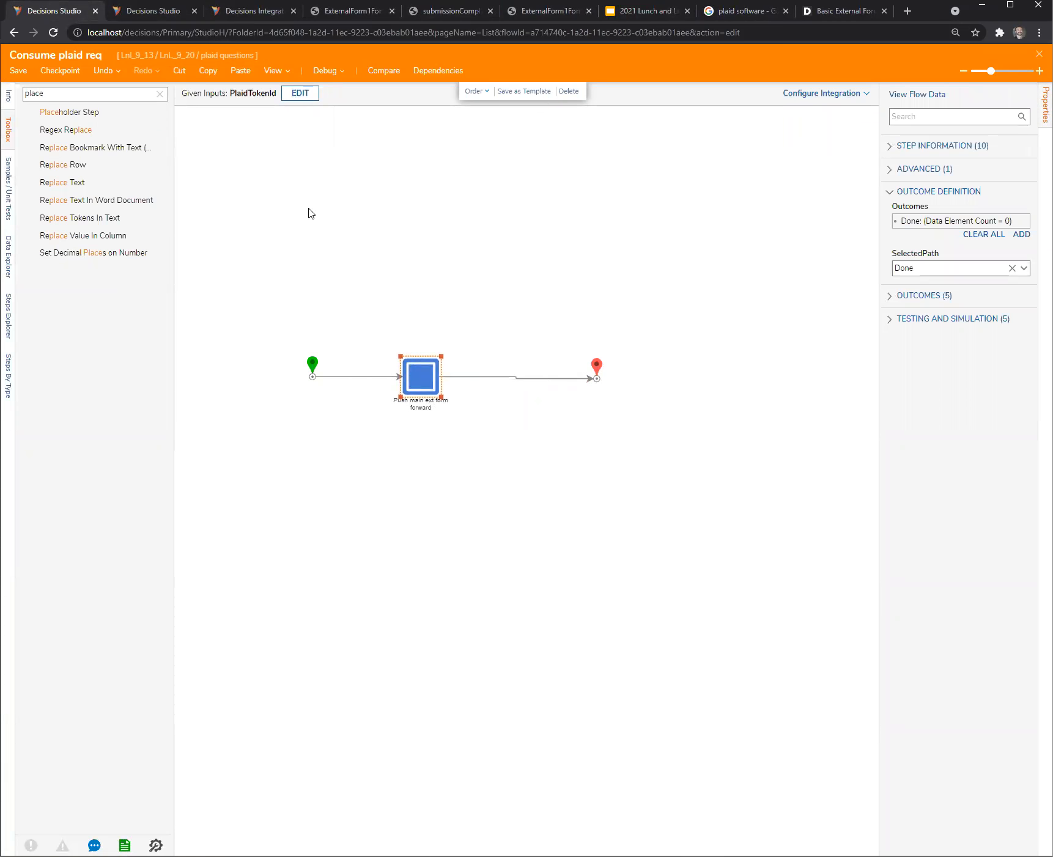
- Switch to the launch new plaid req flow and shift its End step level with External Form 1
left_click(162, 11)
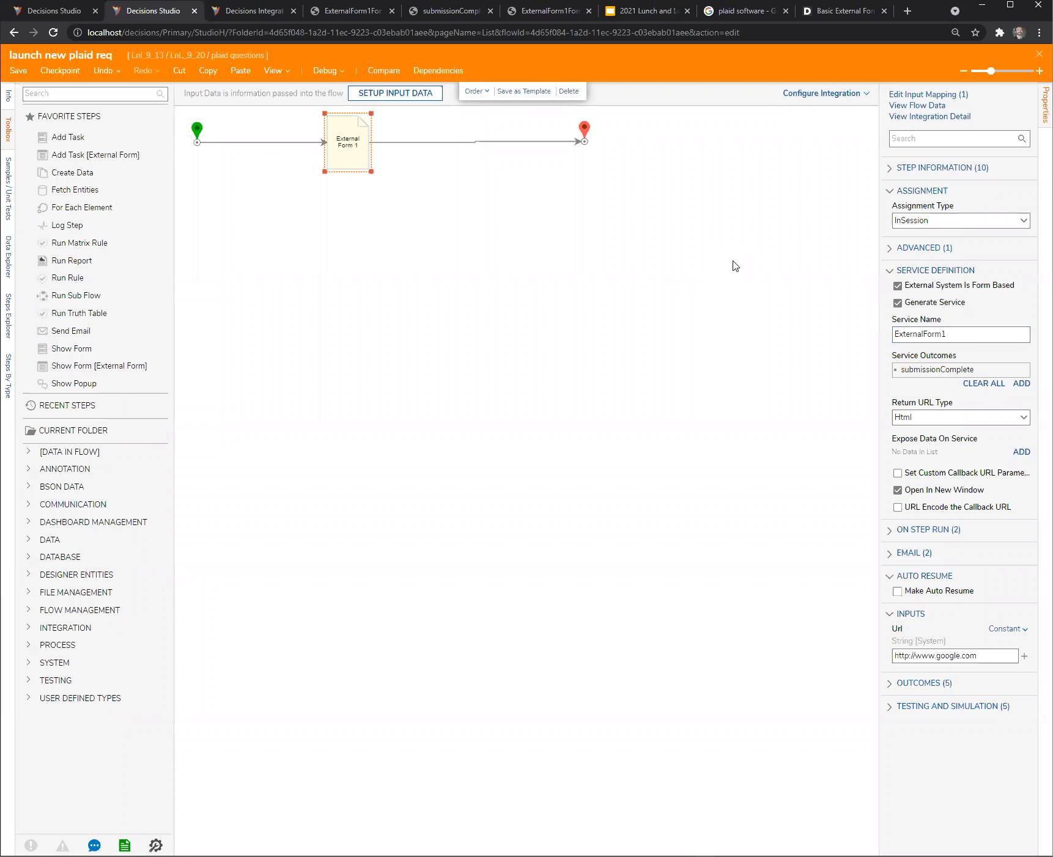
left_click_drag(879, 299, 842, 300)
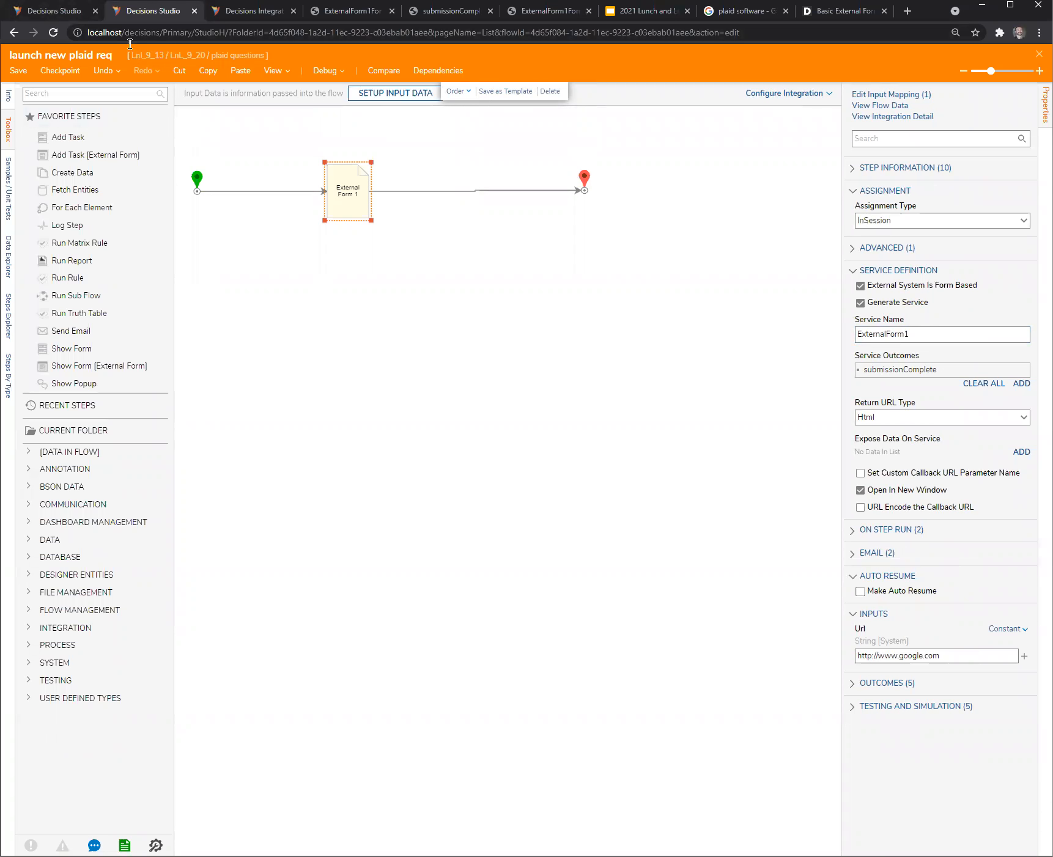
left_click(298, 286)
left_click_drag(184, 144, 669, 287)
left_click(361, 299)
left_click(584, 179)
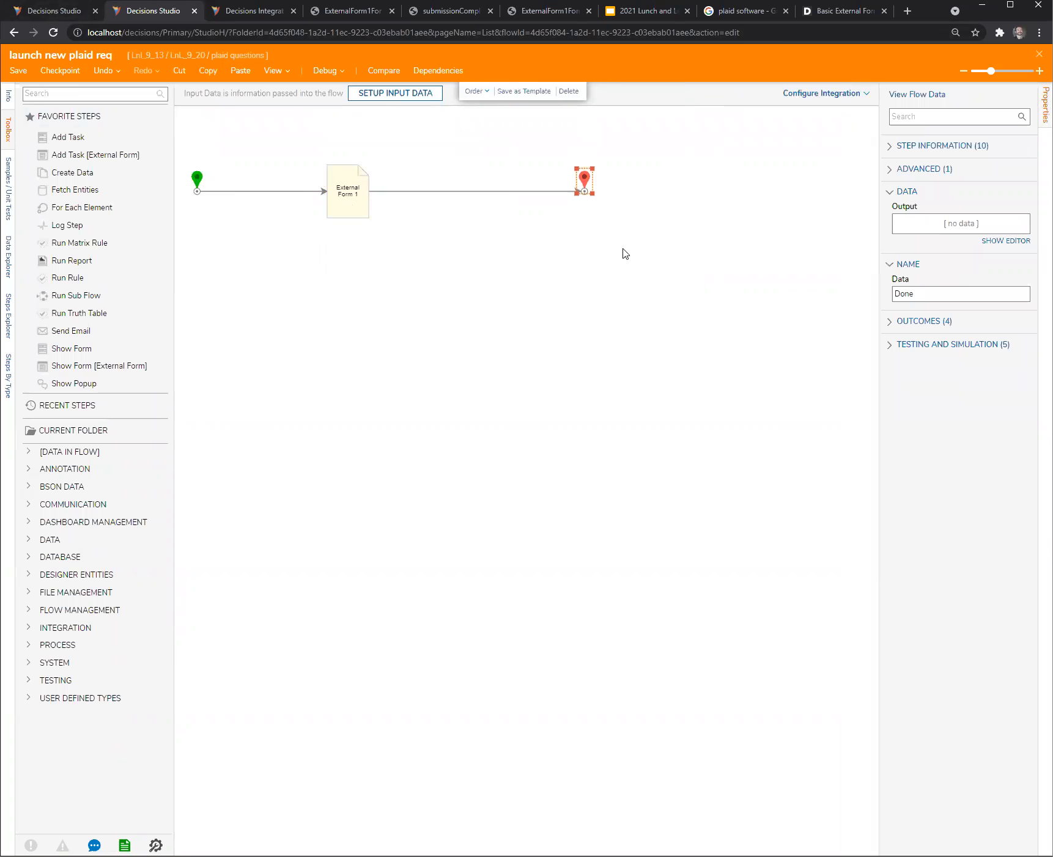
- Examine the service definition and Url input in the properties of External Form 1
left_click(354, 188)
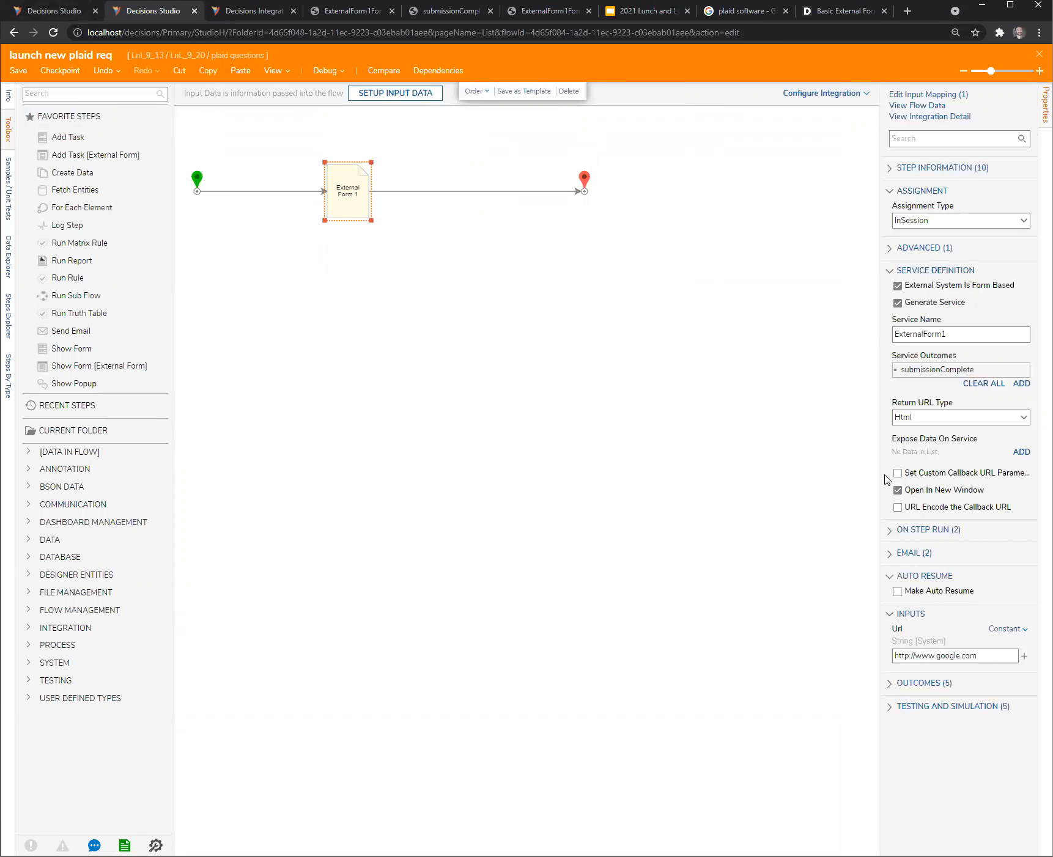
left_click_drag(881, 485, 682, 497)
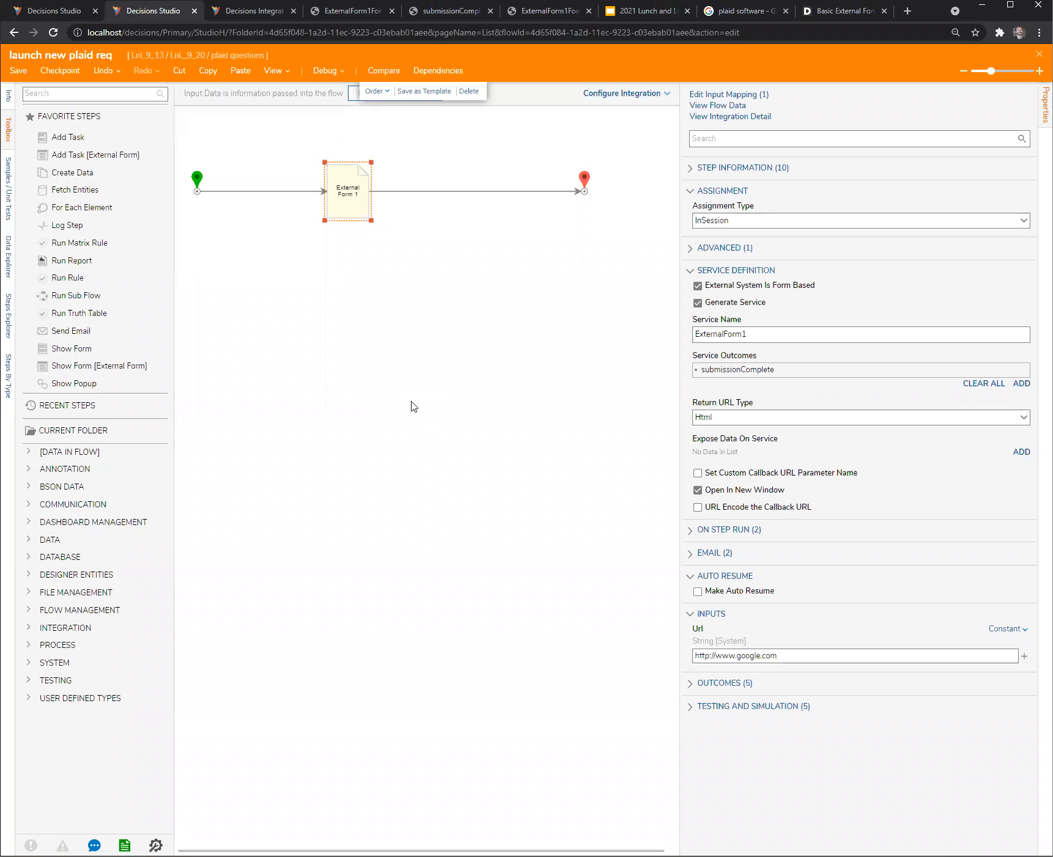
left_click(422, 363)
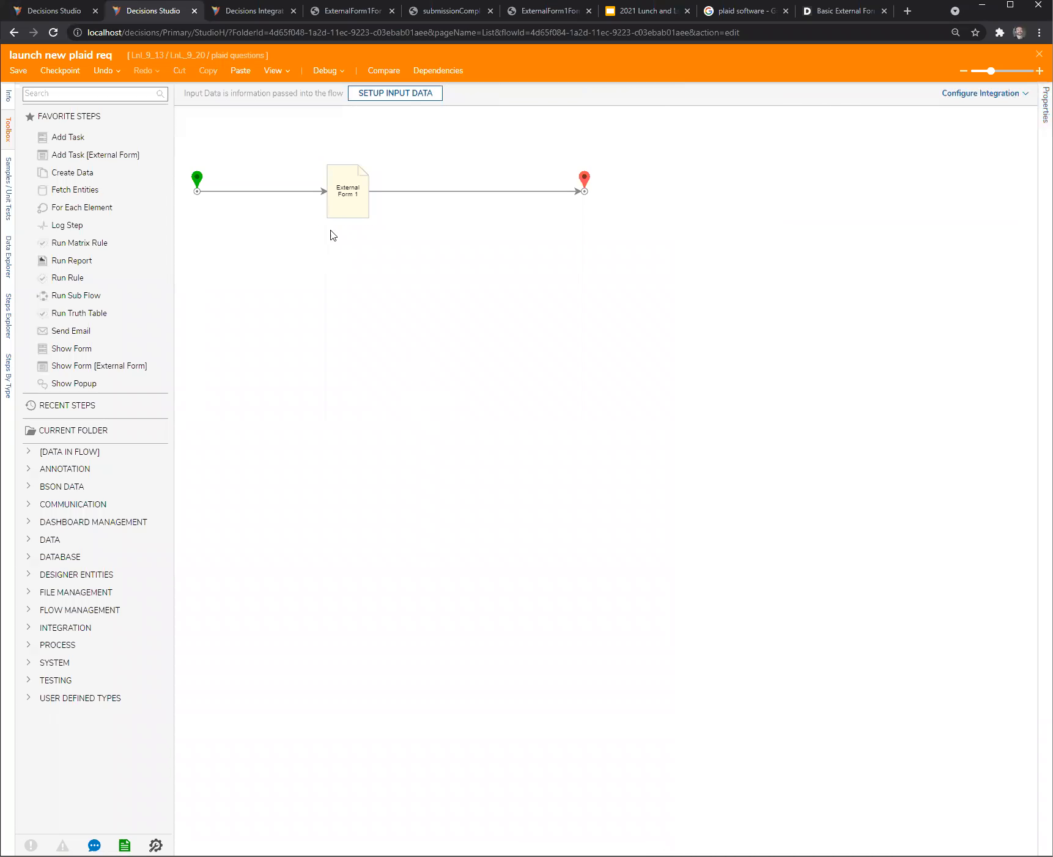
left_click(334, 208)
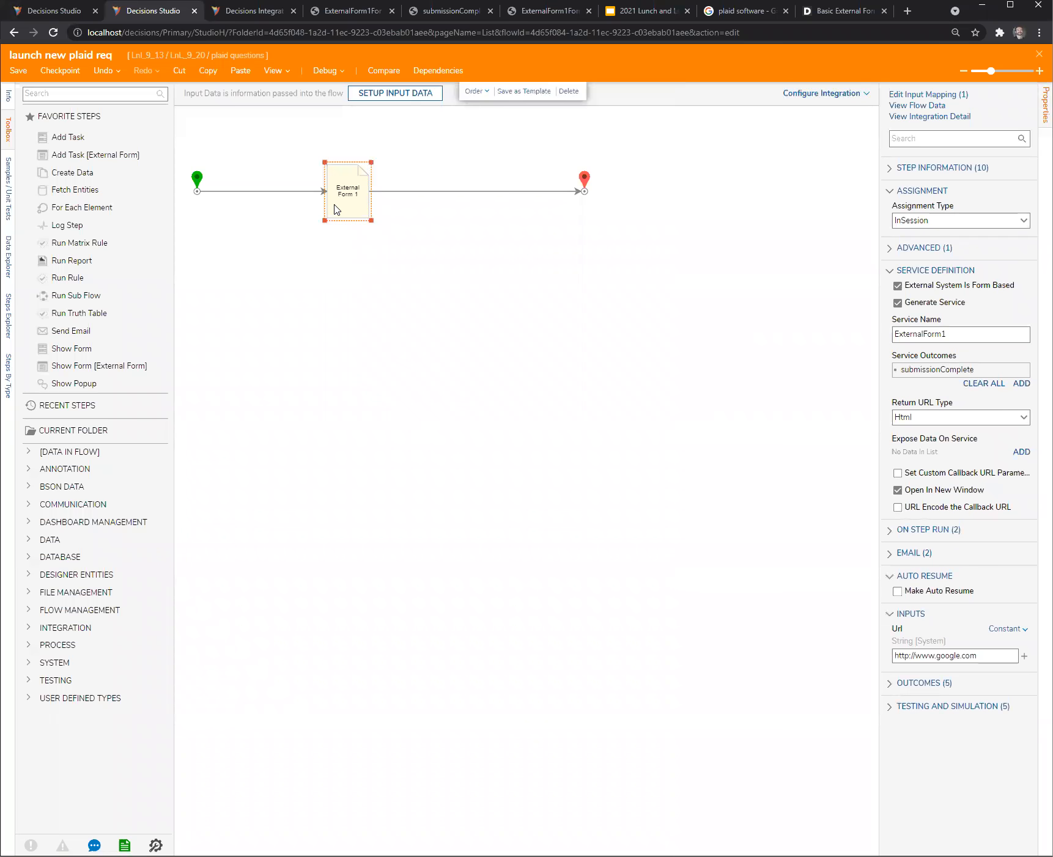
left_click_drag(879, 454, 815, 464)
triple_click(853, 658)
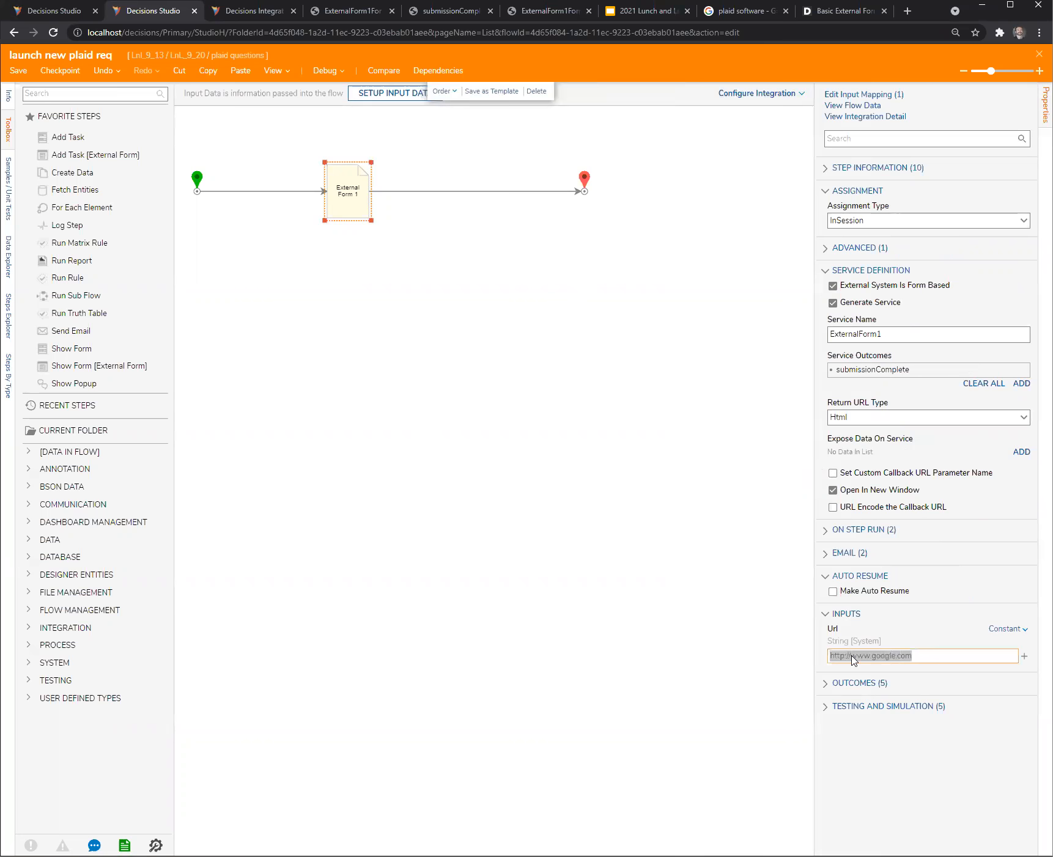
left_click(929, 655)
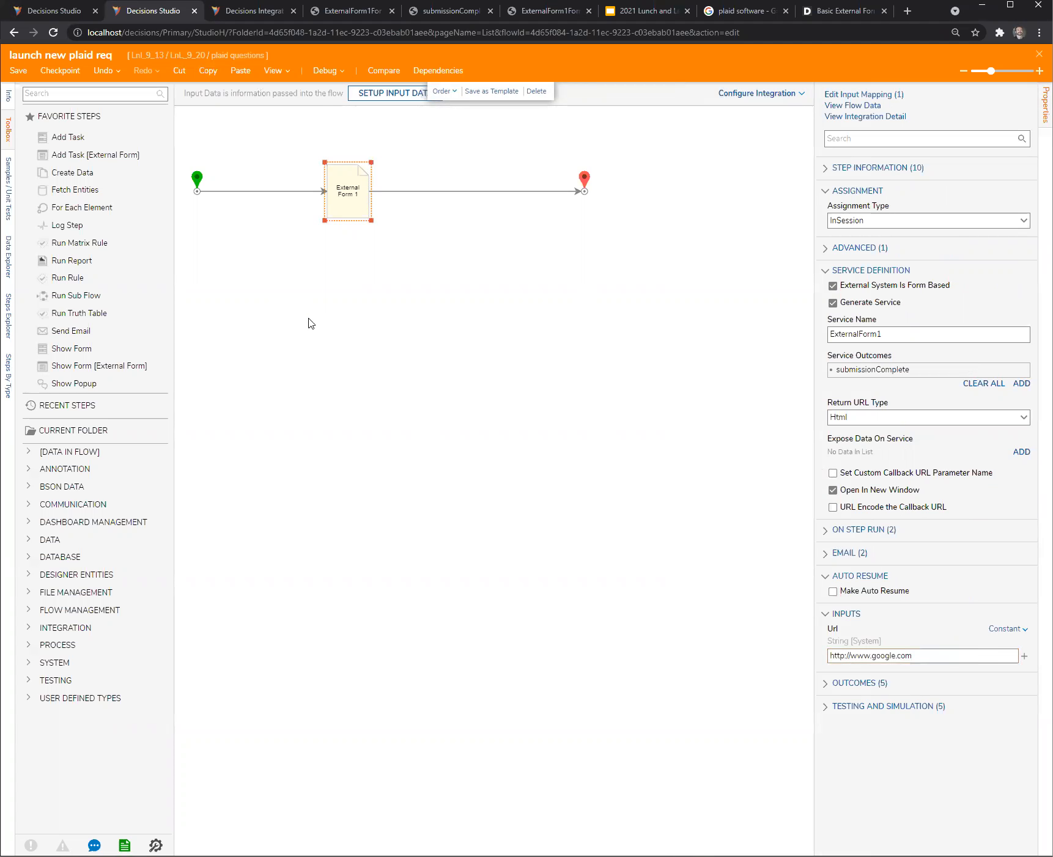
- Find the Script Form step in the toolbox and add it to the flow directly below External Form 1
type("script")
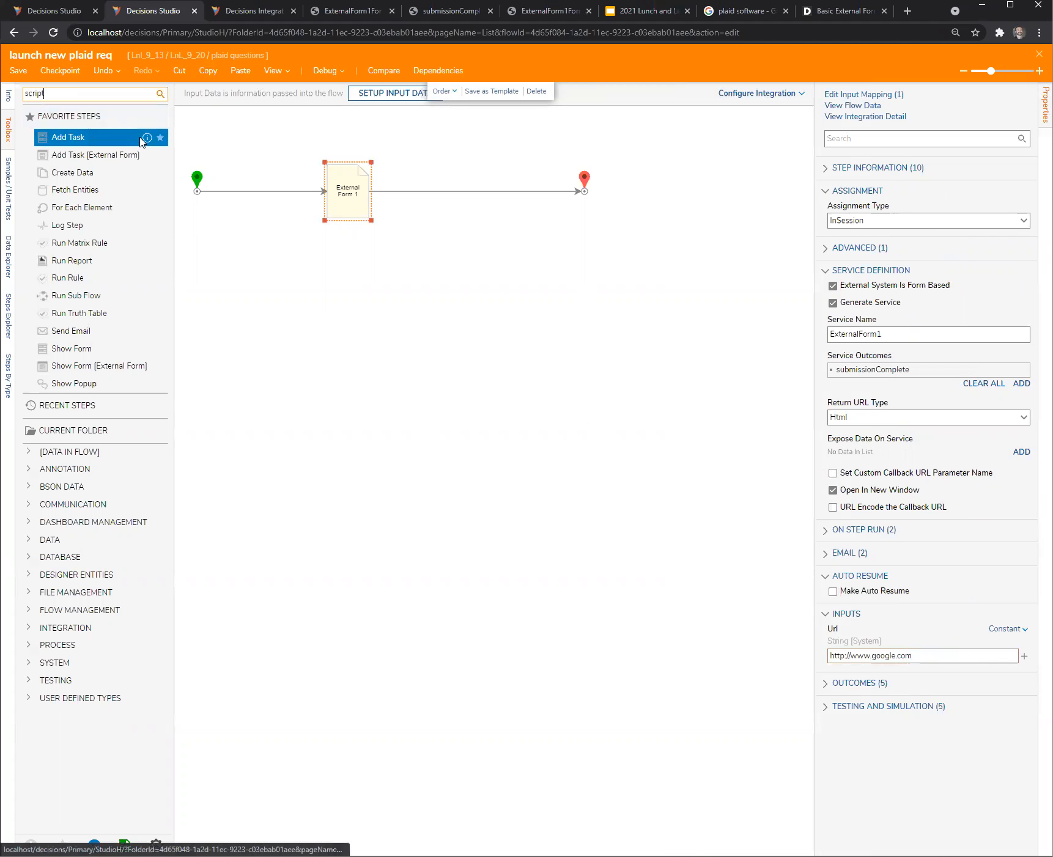
left_click_drag(62, 236, 438, 324)
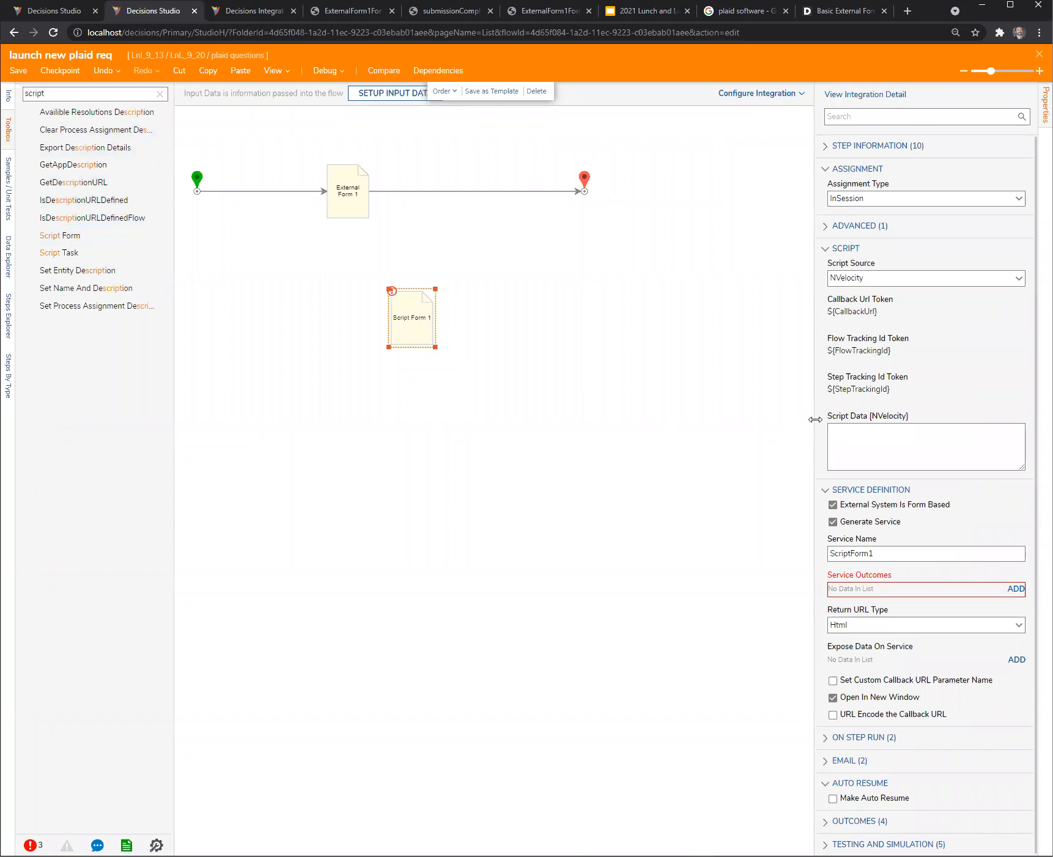
left_click_drag(816, 419, 775, 421)
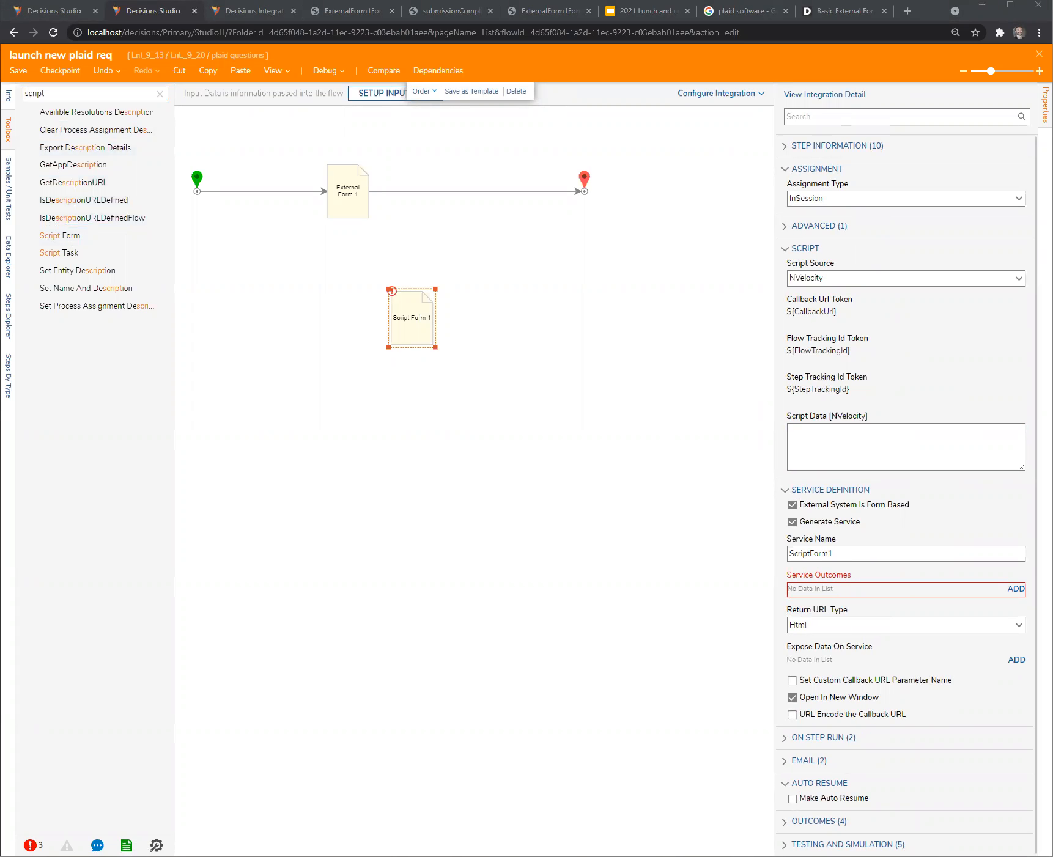
left_click(810, 445)
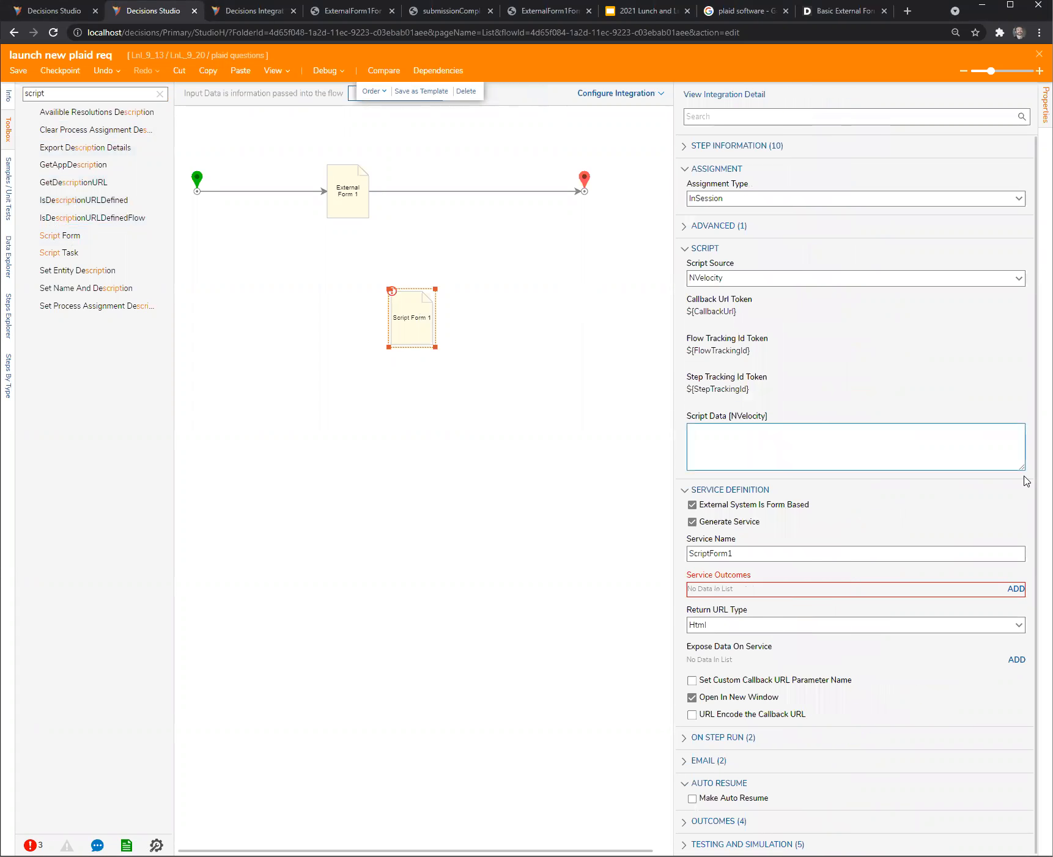
left_click_drag(1022, 470, 1021, 526)
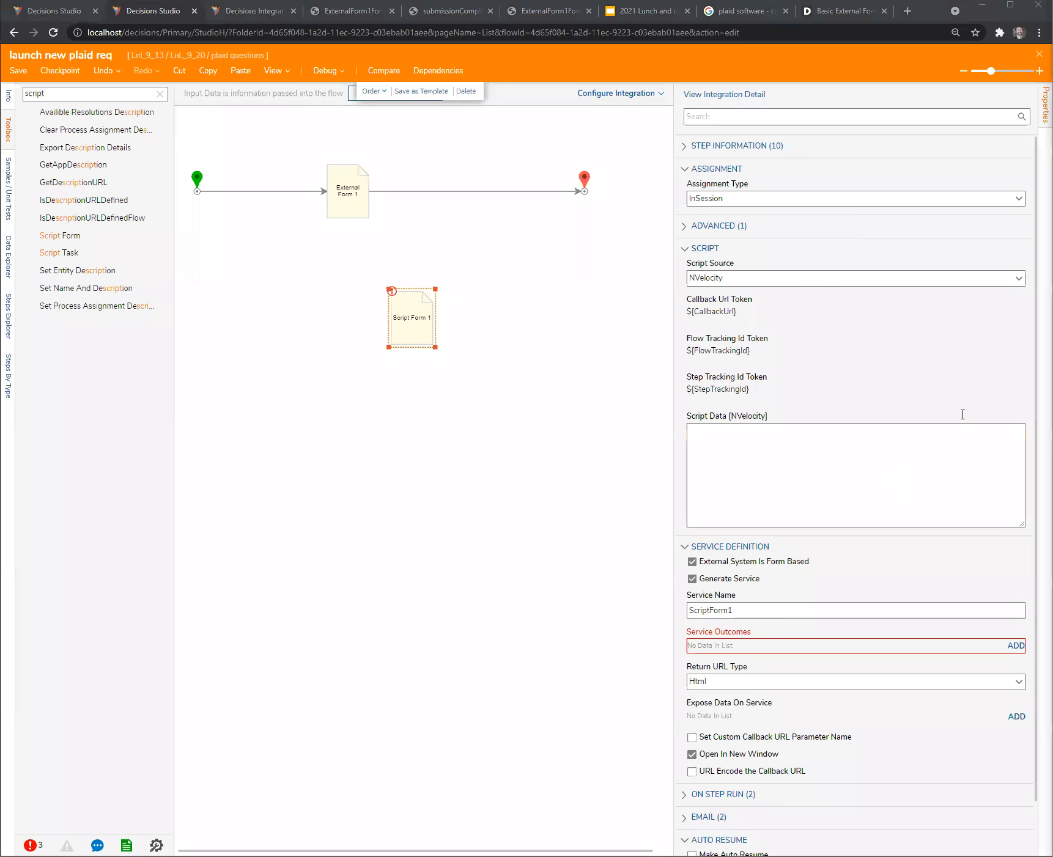
left_click_drag(411, 323, 356, 280)
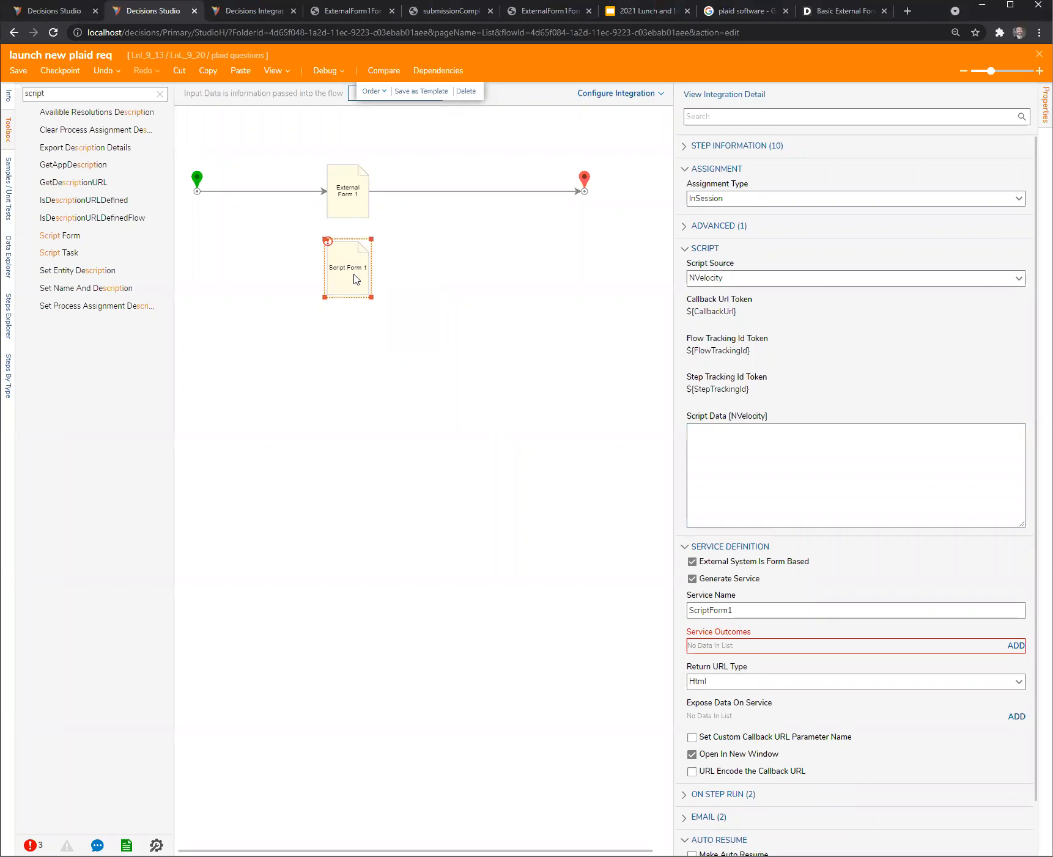
- Inspect the NVelocity script settings of Script Form 1 with its Script Data field enlarged
left_click(735, 447)
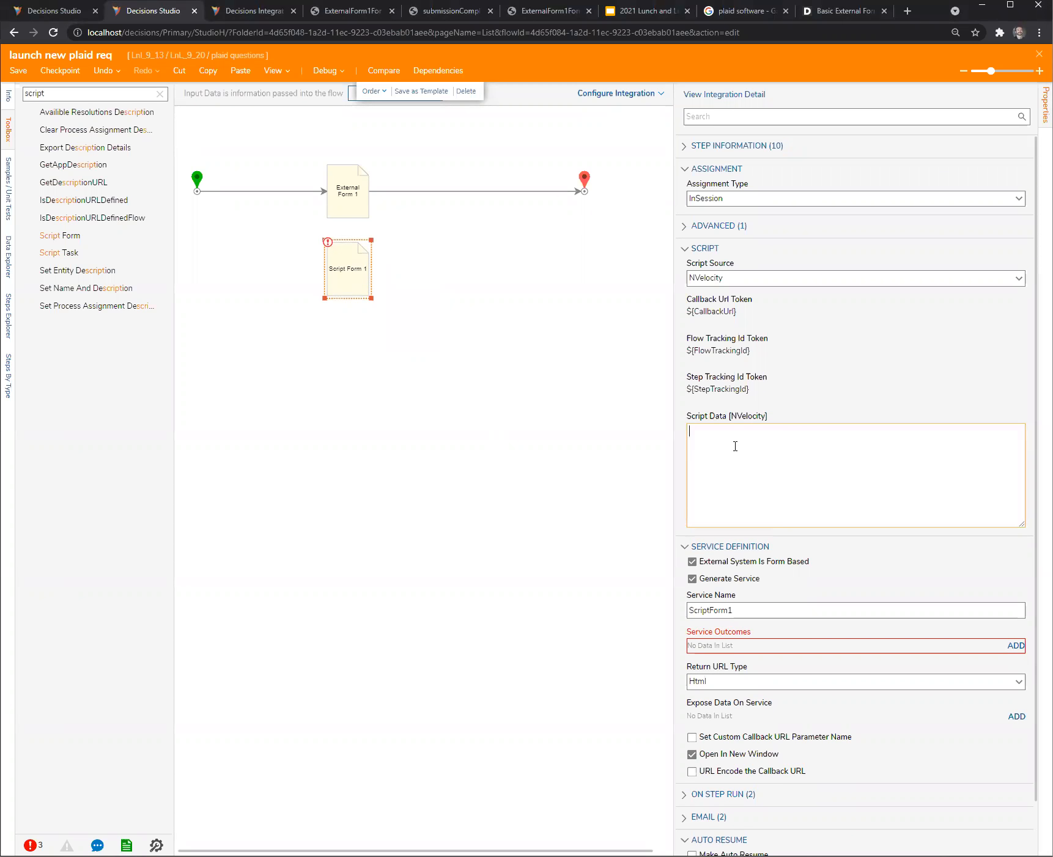
left_click(342, 435)
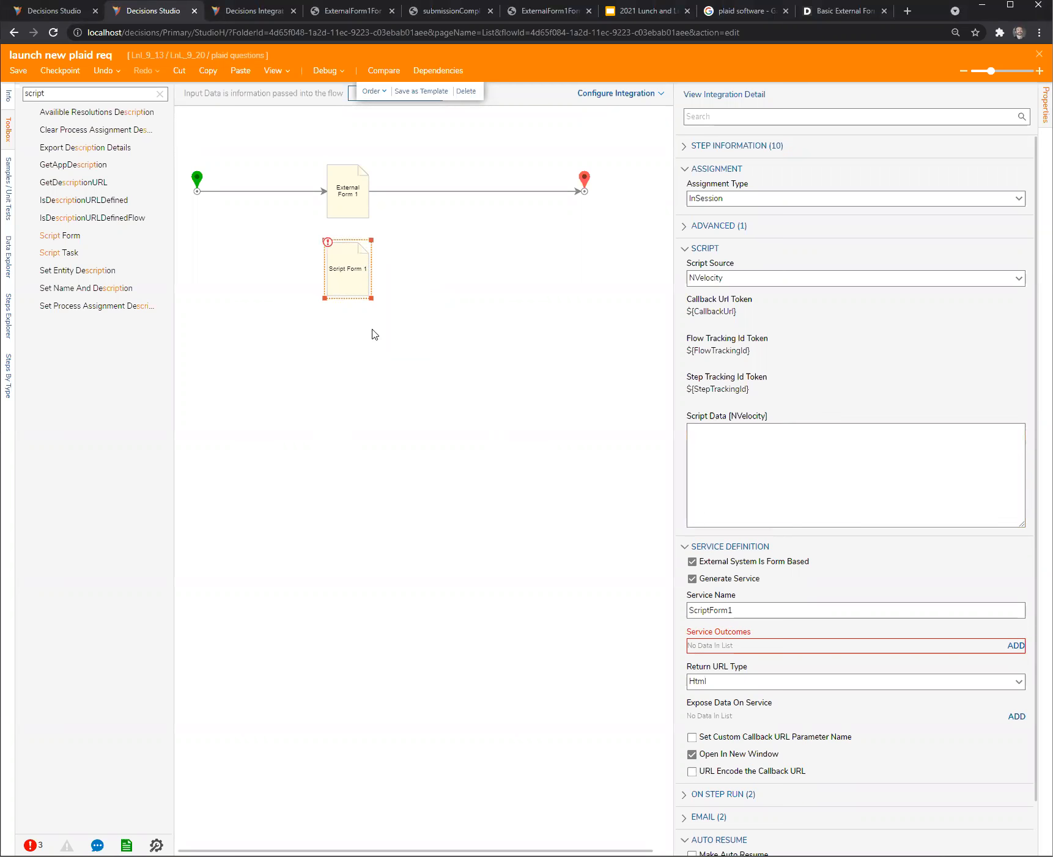
left_click(425, 284)
left_click(348, 264)
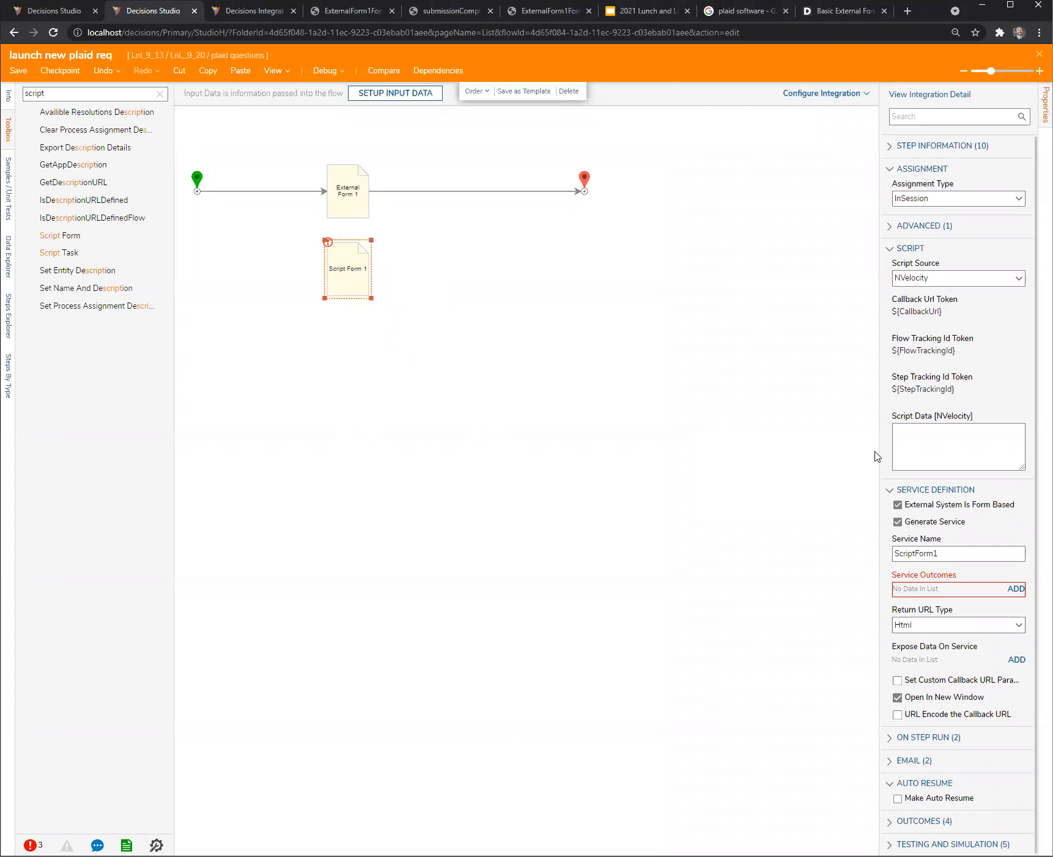
left_click_drag(876, 455, 712, 453)
left_click(778, 456)
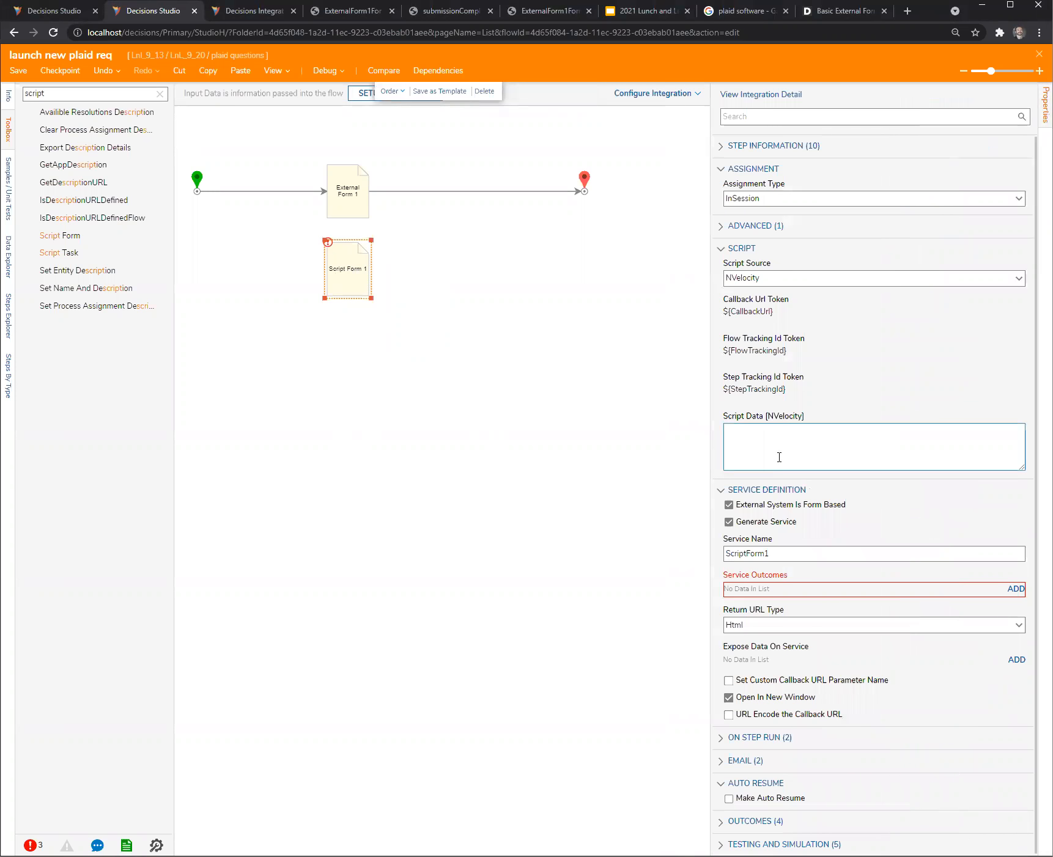
left_click_drag(1021, 486, 1021, 547)
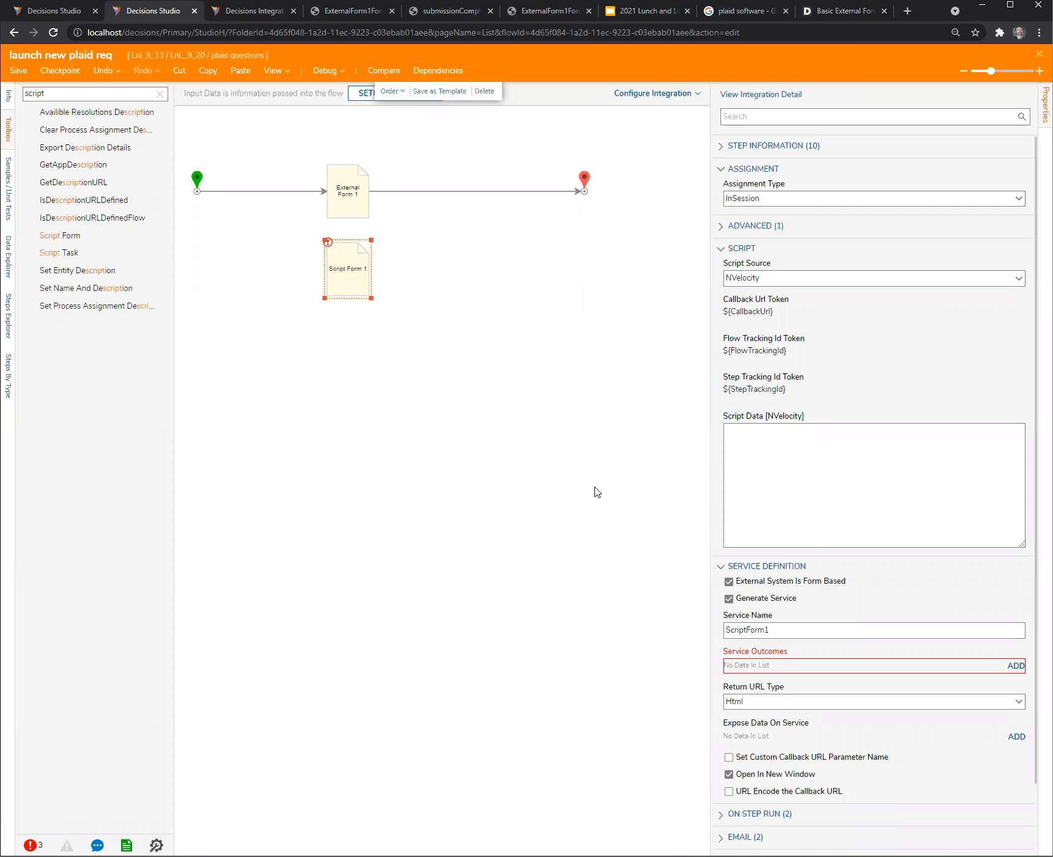
- Move Script Form 1 closer beneath External Form 1 and clear the selection
left_click(557, 439)
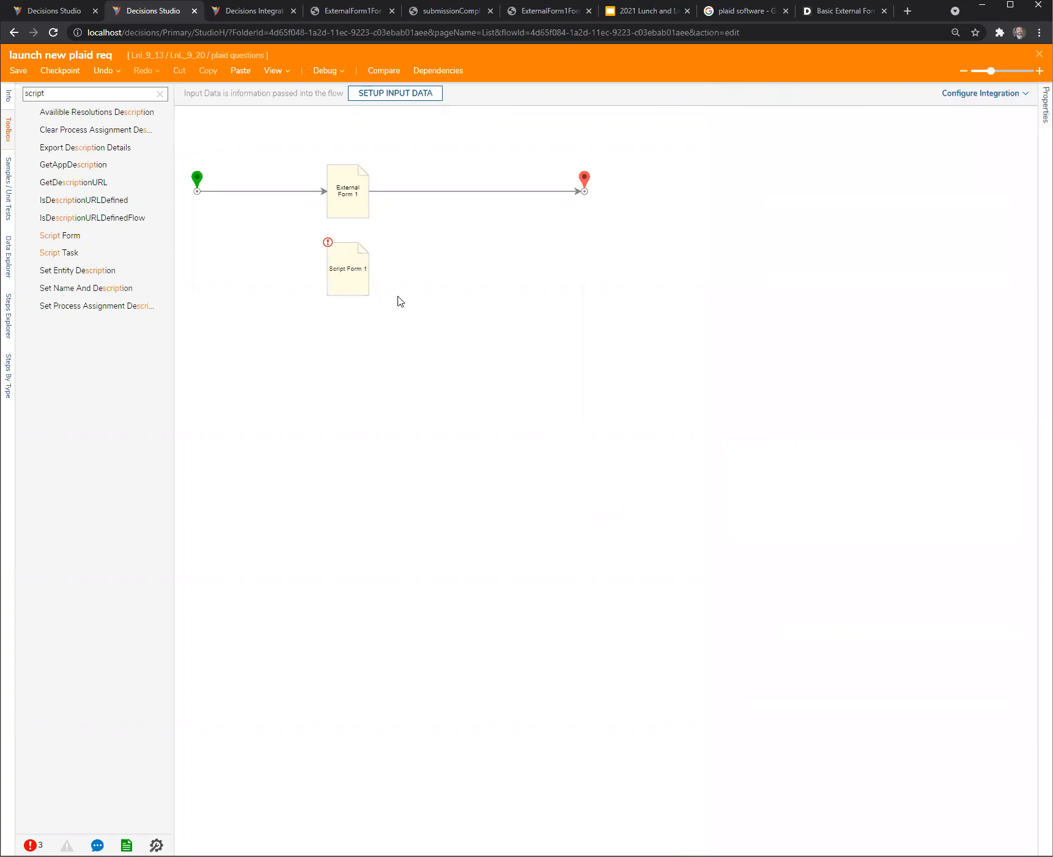
left_click_drag(356, 280, 354, 268)
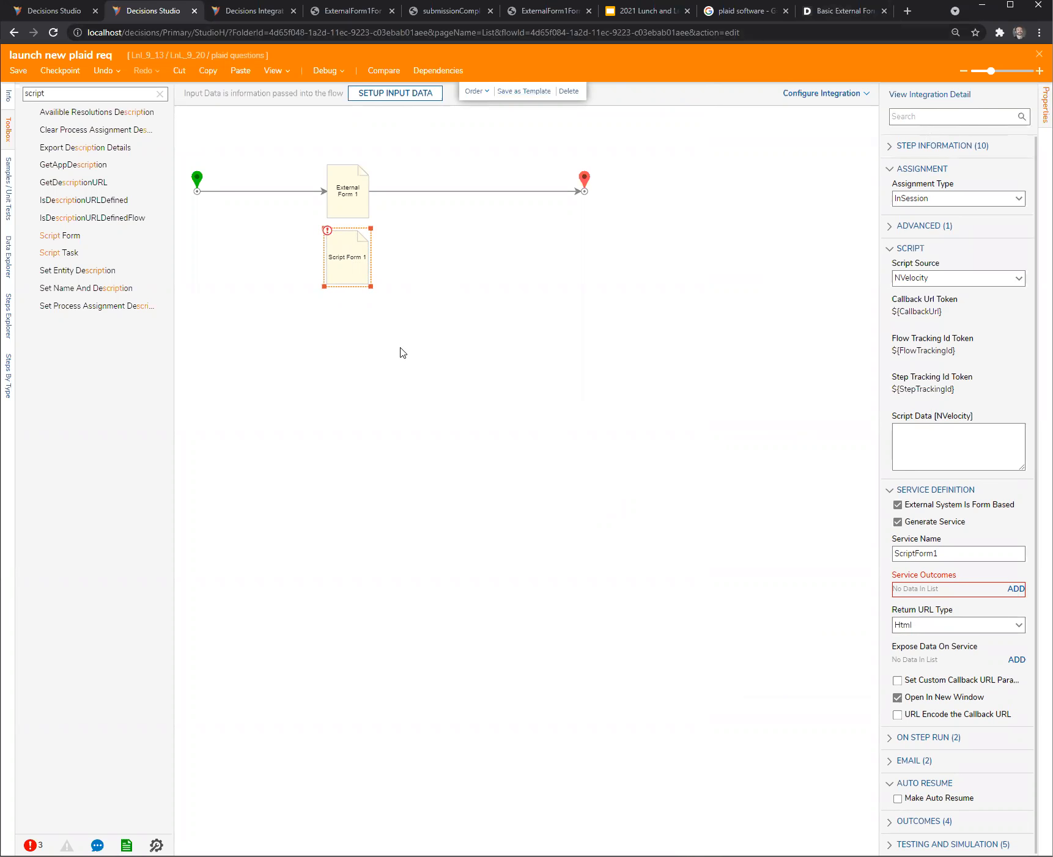
left_click(419, 377)
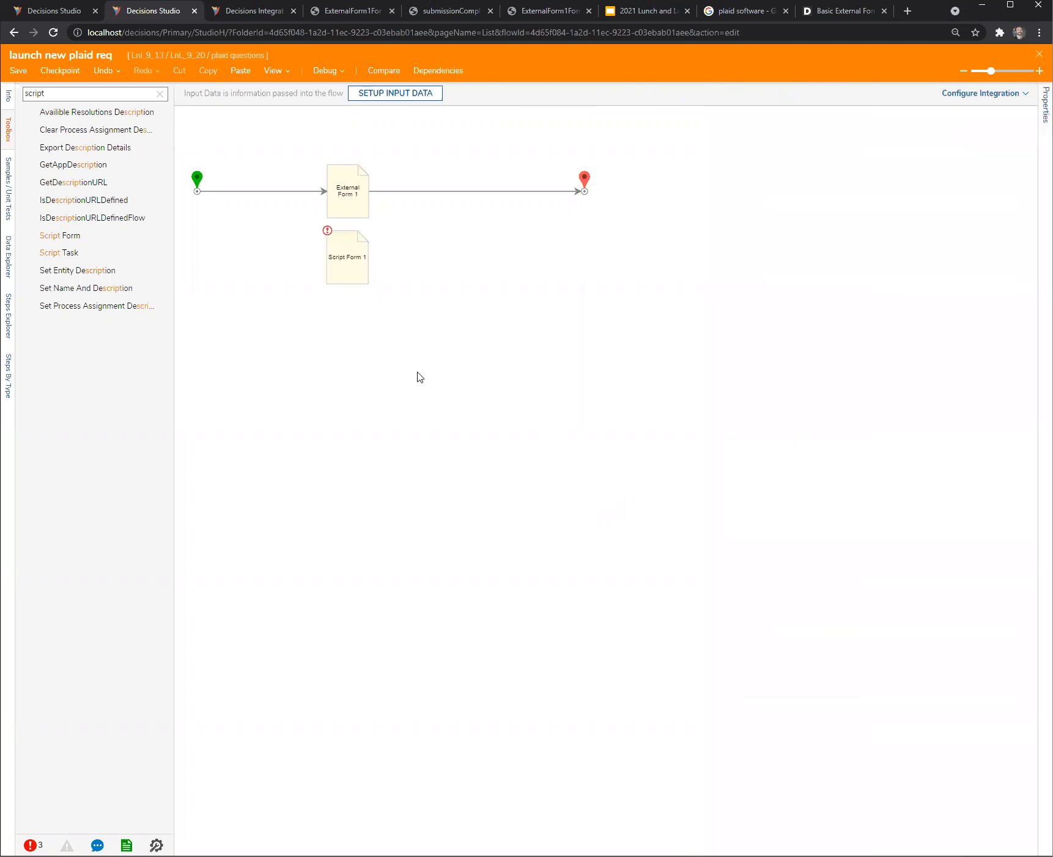
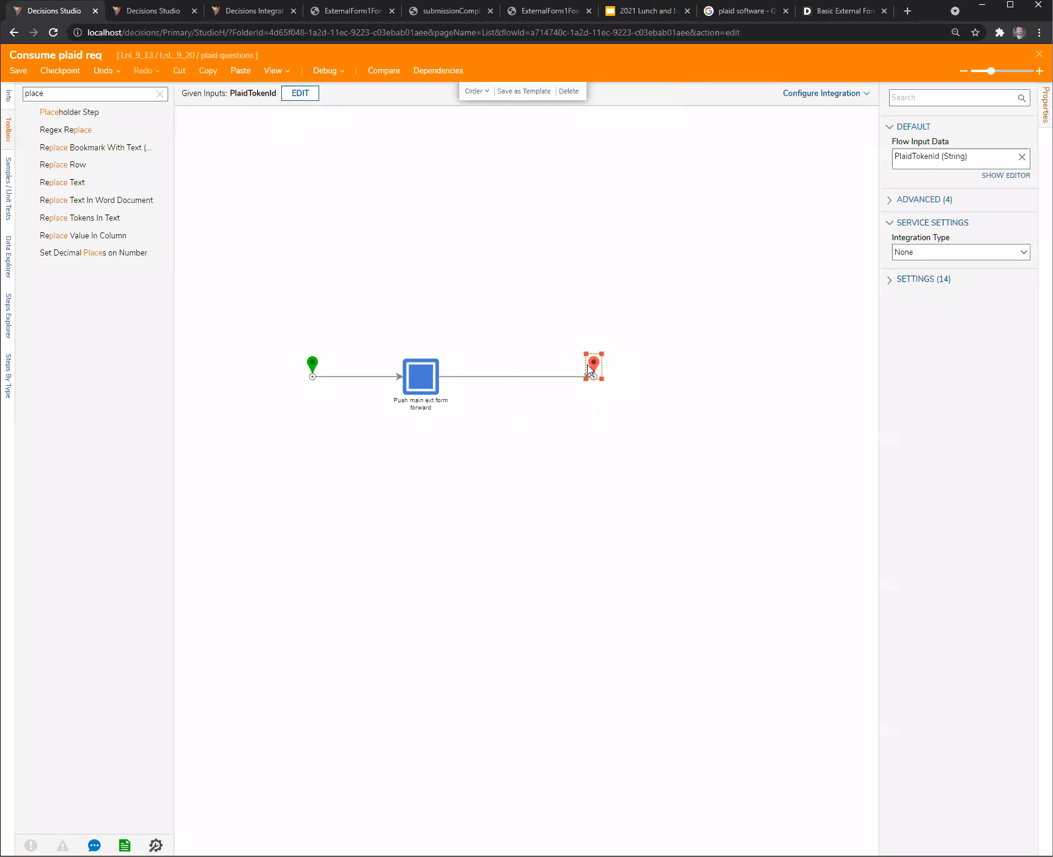
- Examine the Flow Input Data on the start step of the Consume plaid req flow and clear the selection
left_click(404, 313)
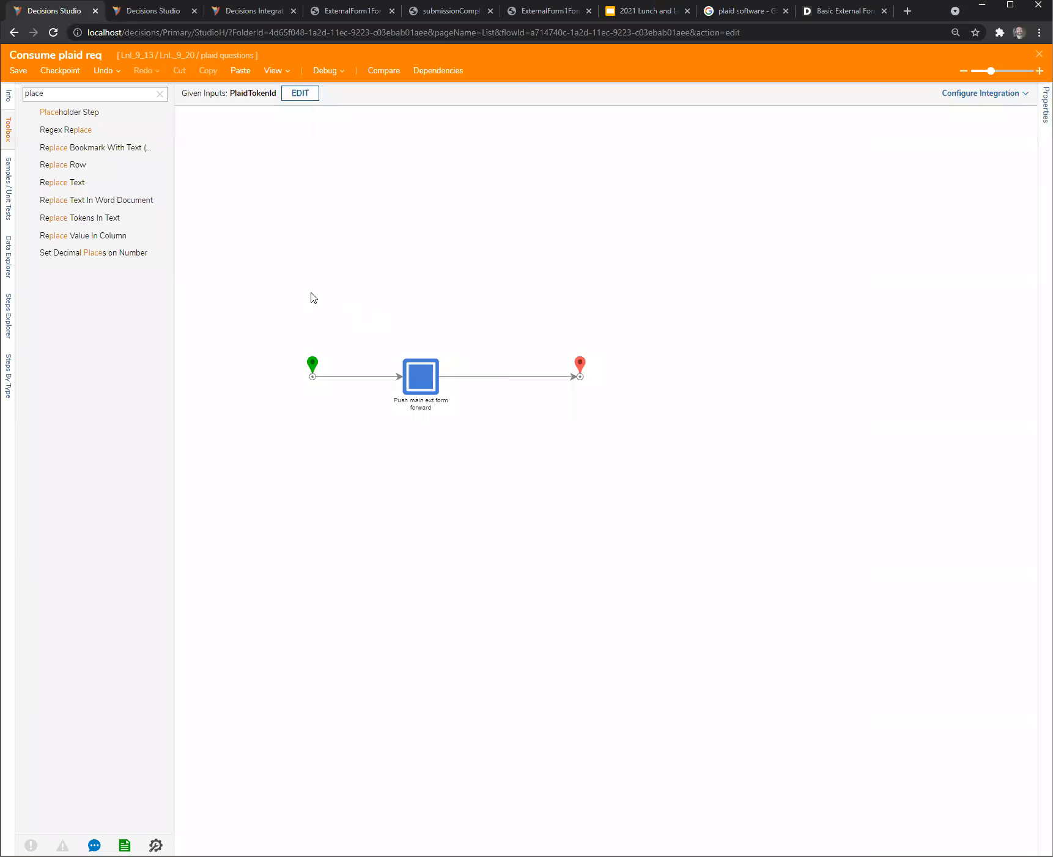
left_click_drag(248, 309, 658, 458)
left_click(579, 342)
left_click(312, 373)
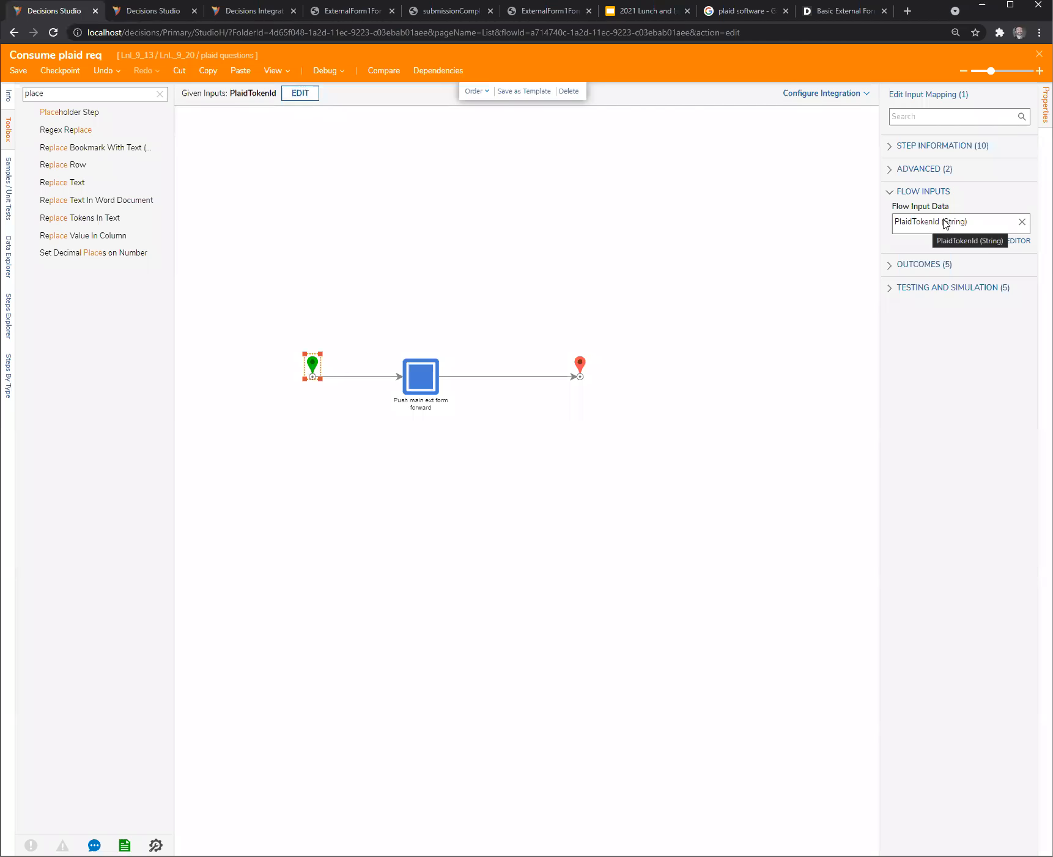
left_click_drag(880, 241, 825, 269)
left_click(601, 271)
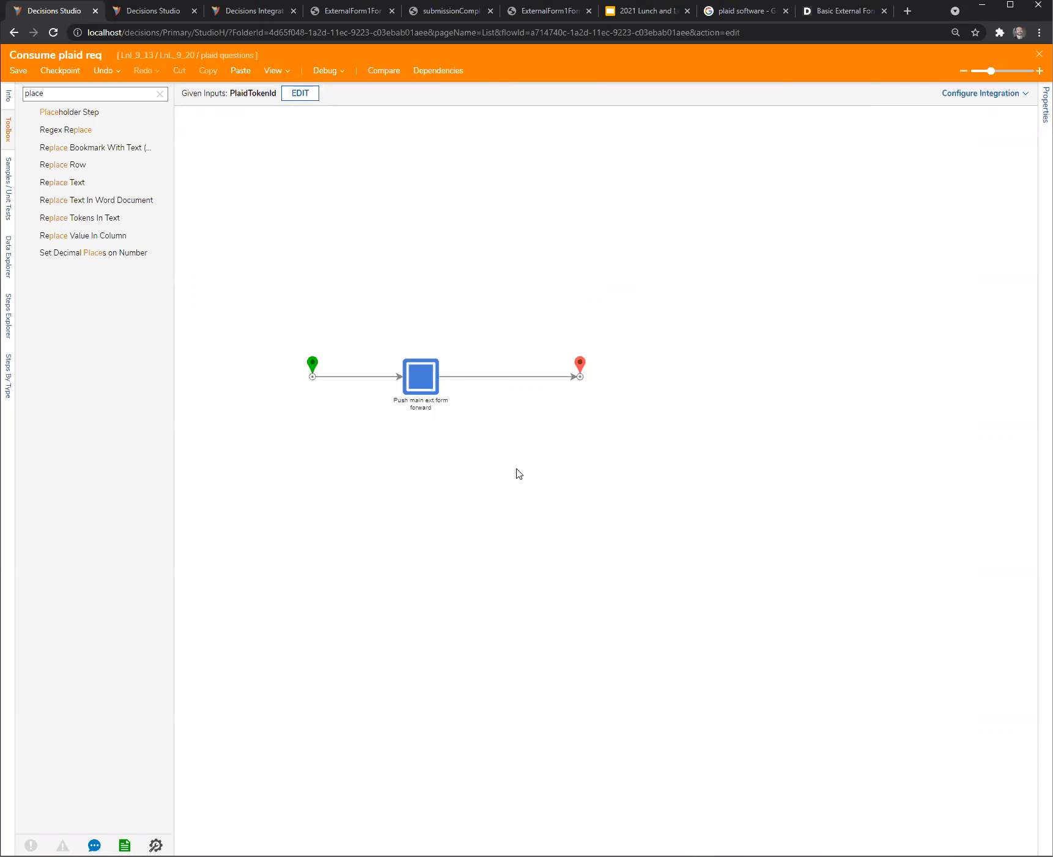
- Search the Decisions documentation for "post to" and read through the Post to Flow Behavior article
left_click(843, 13)
left_click(713, 74)
type("post to")
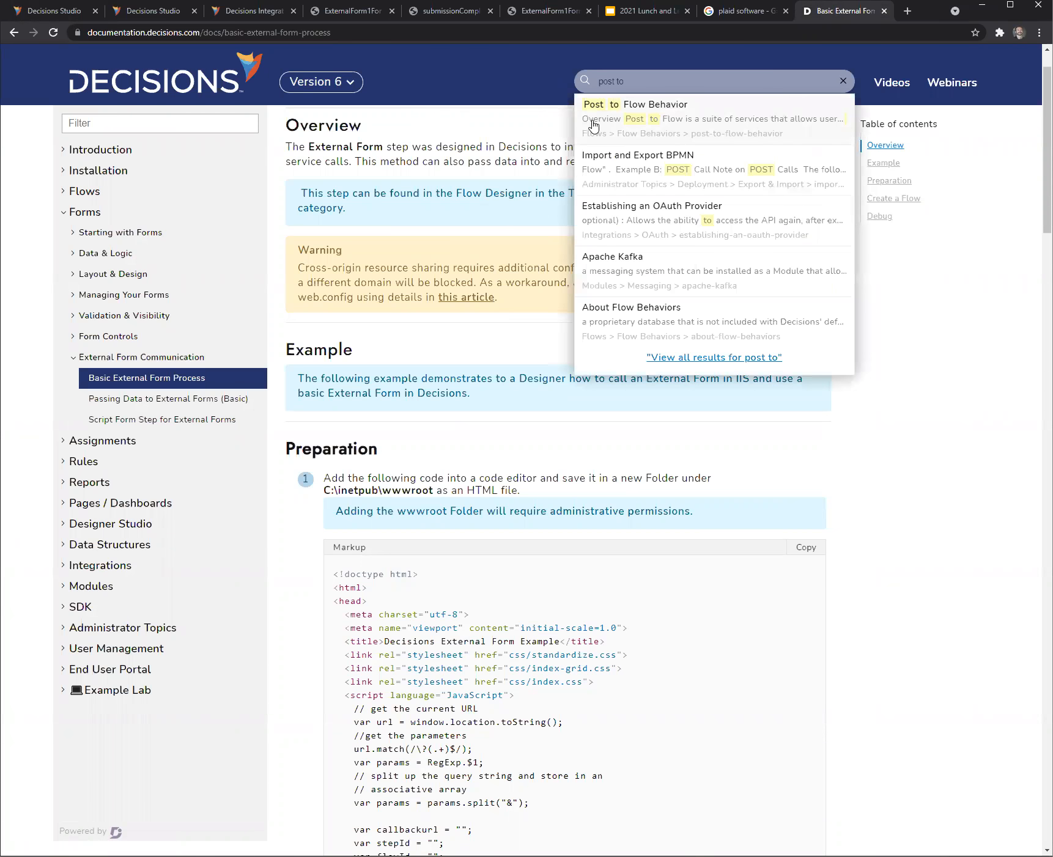
left_click(592, 125)
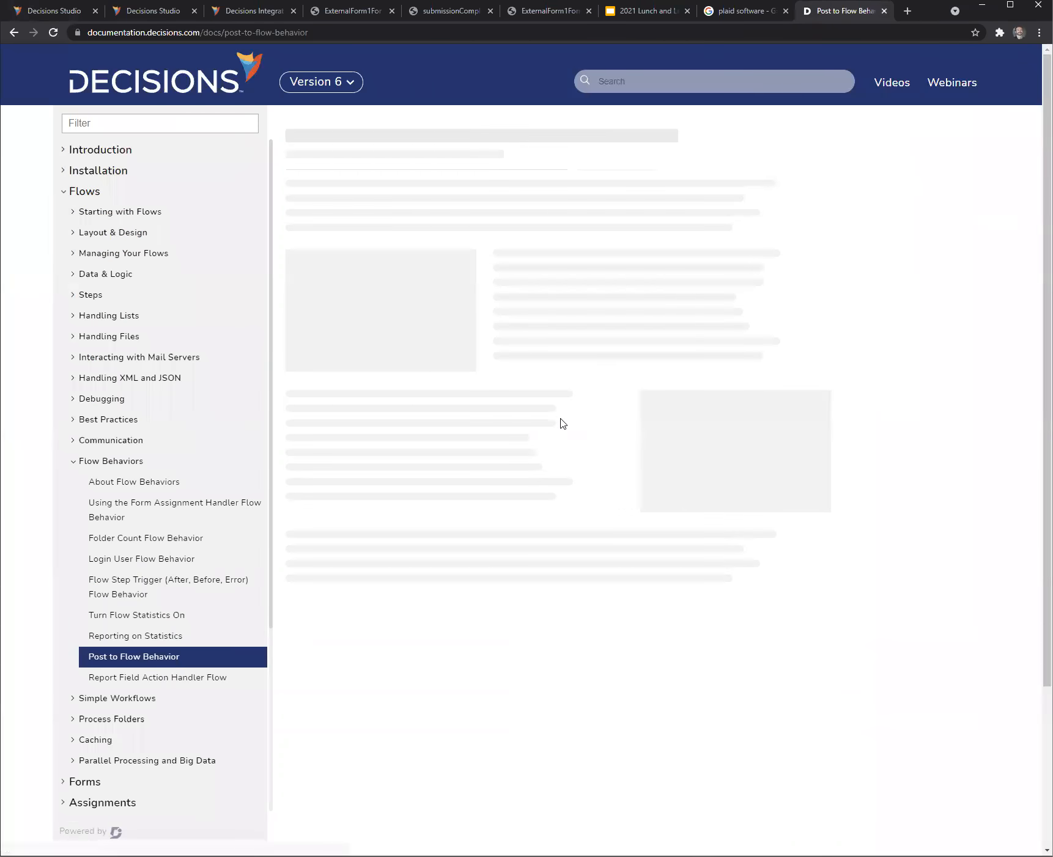
scroll(921, 430, "down", 15)
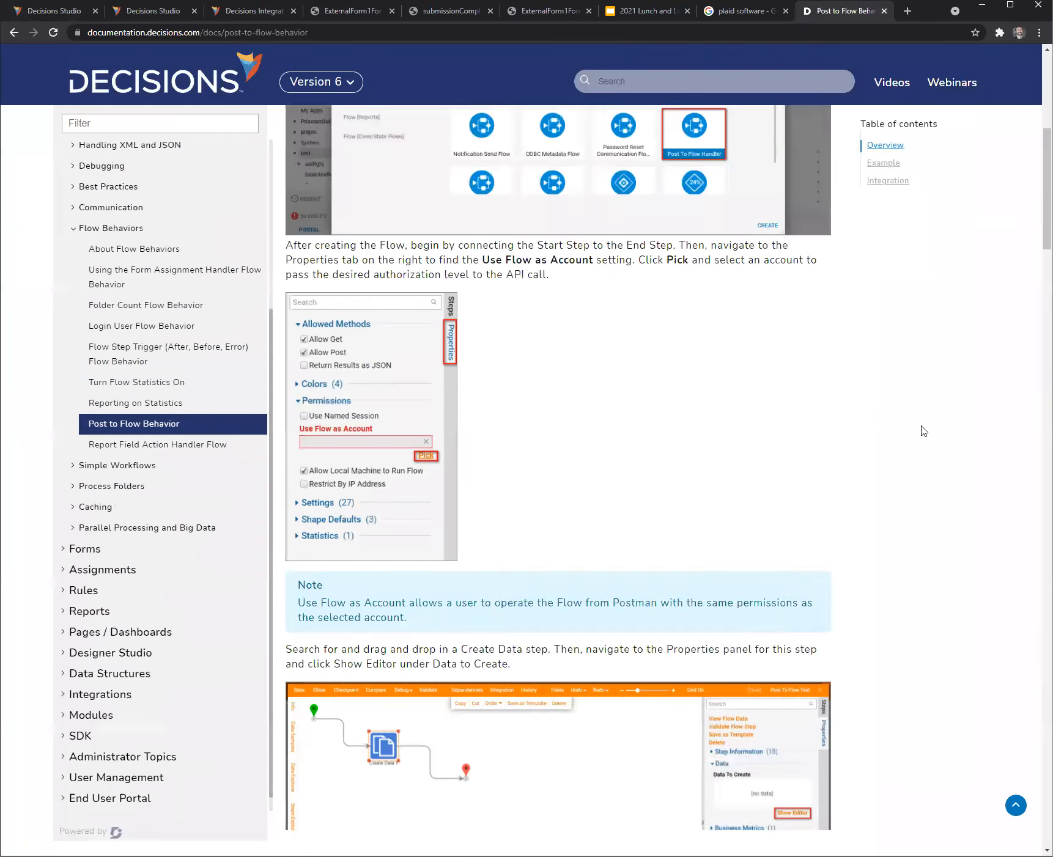
scroll(923, 431, "down", 20)
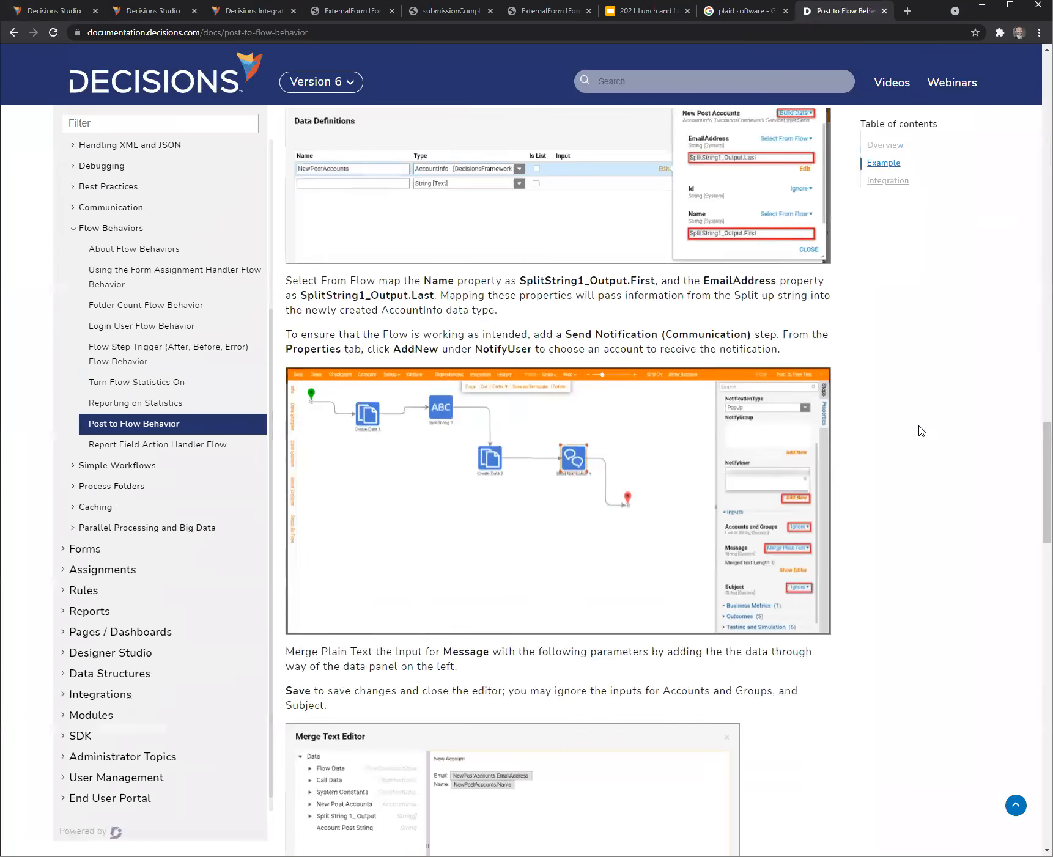
scroll(922, 431, "down", 17)
scroll(921, 432, "up", 20)
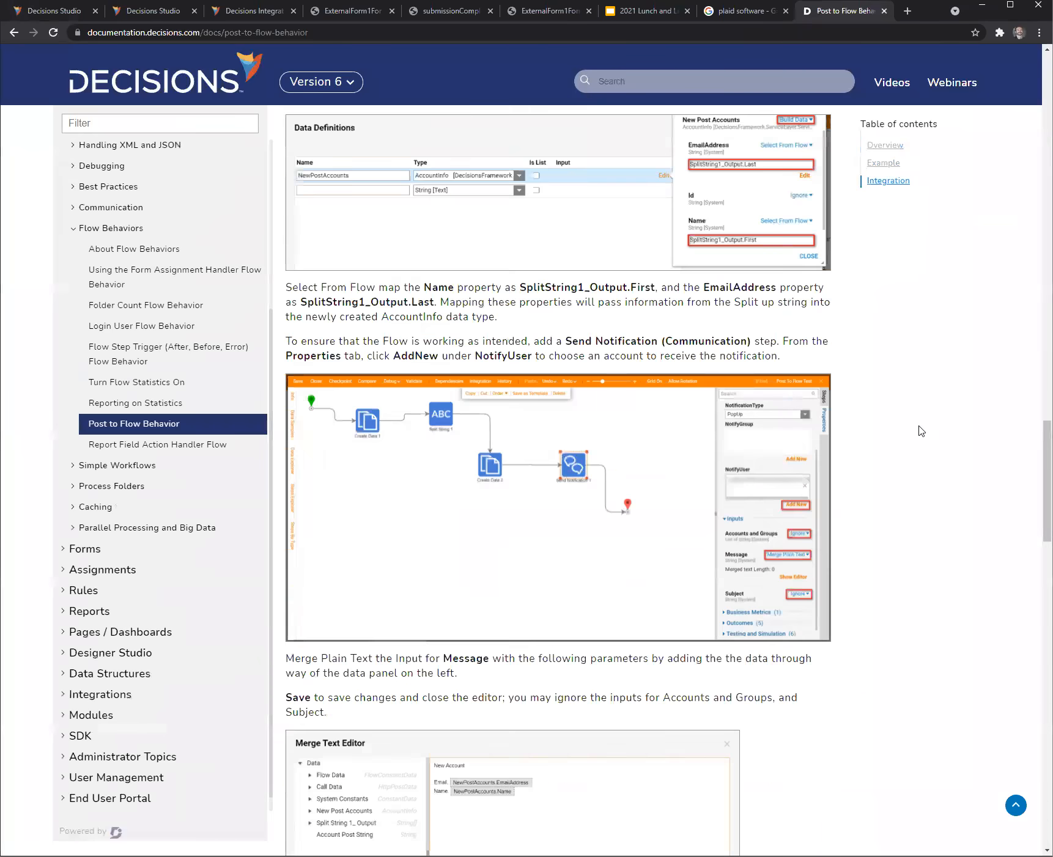
- Return to the launch new plaid req flow and close its designer, saving the changes
left_click(55, 10)
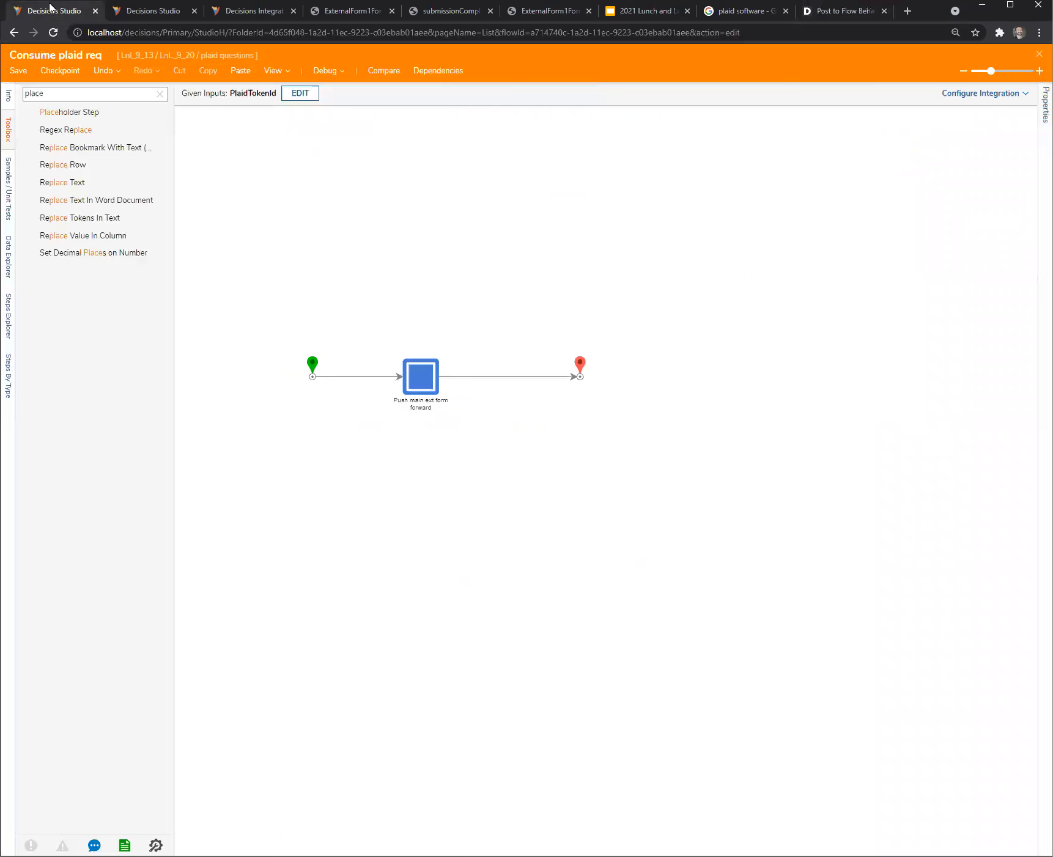
left_click(147, 11)
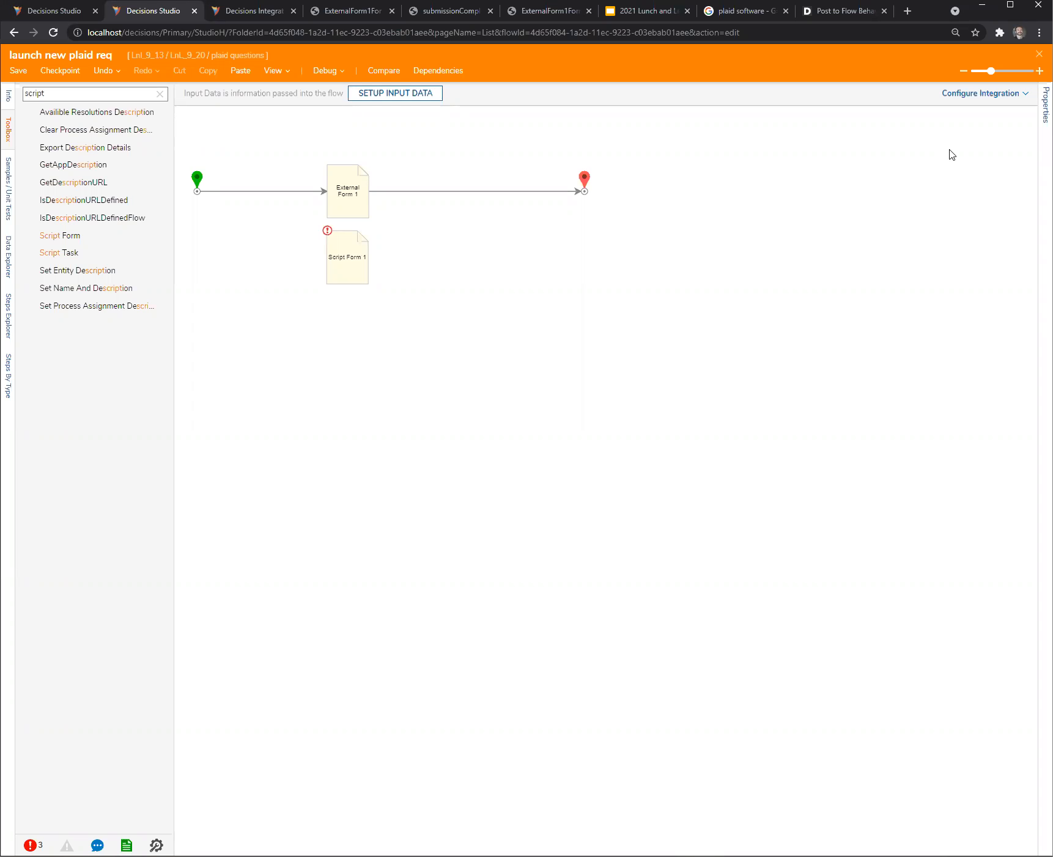
left_click(1039, 54)
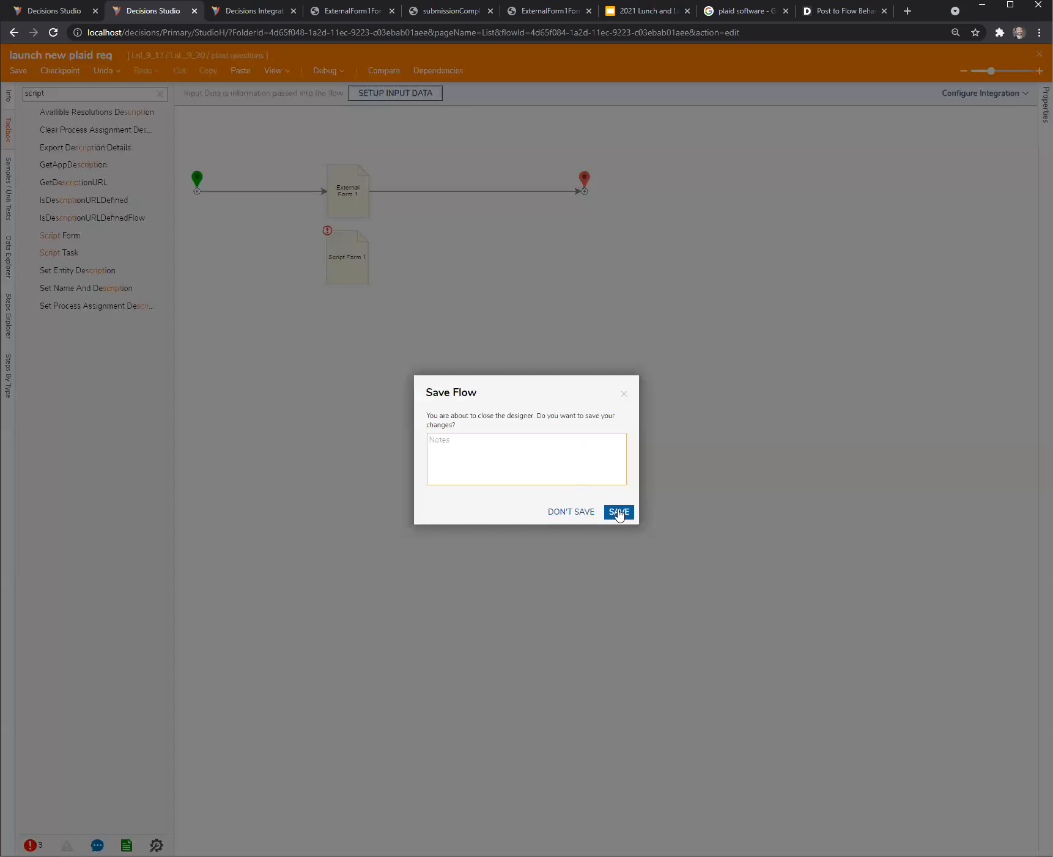
left_click(618, 512)
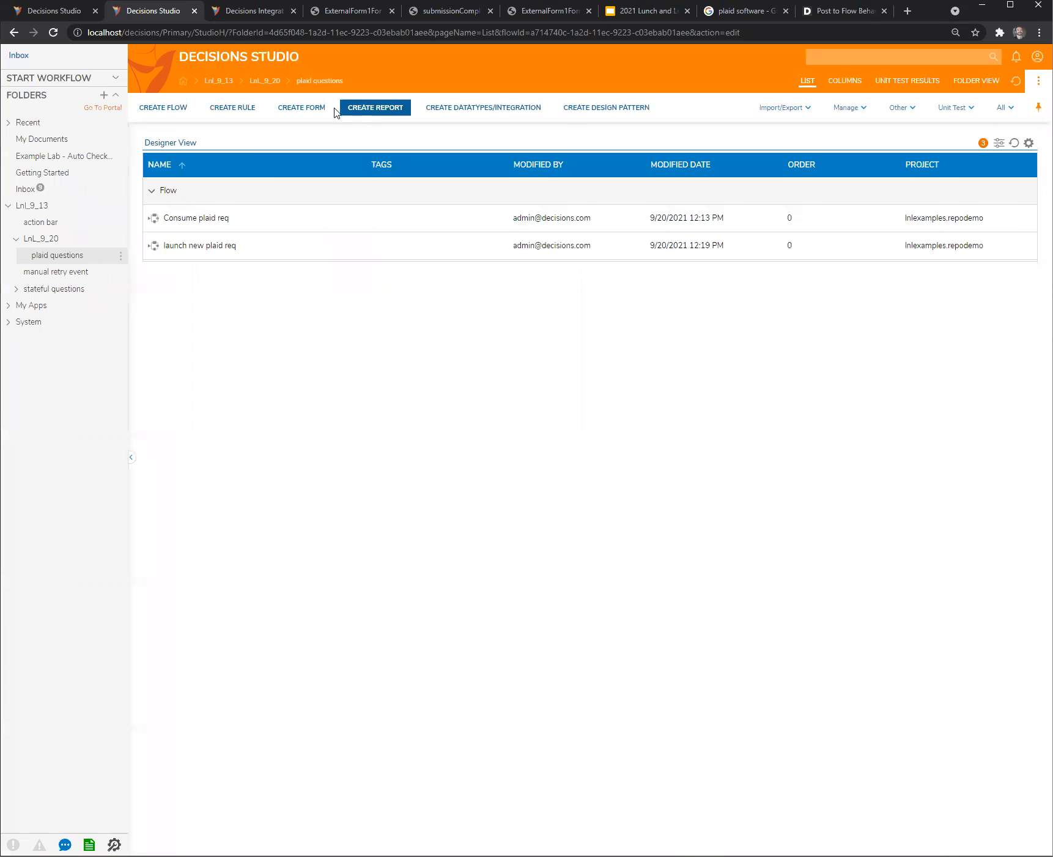
- Create a designer project folder named "stack questions" under LnL_9_20
left_click(121, 256)
left_click(180, 218)
left_click(636, 436)
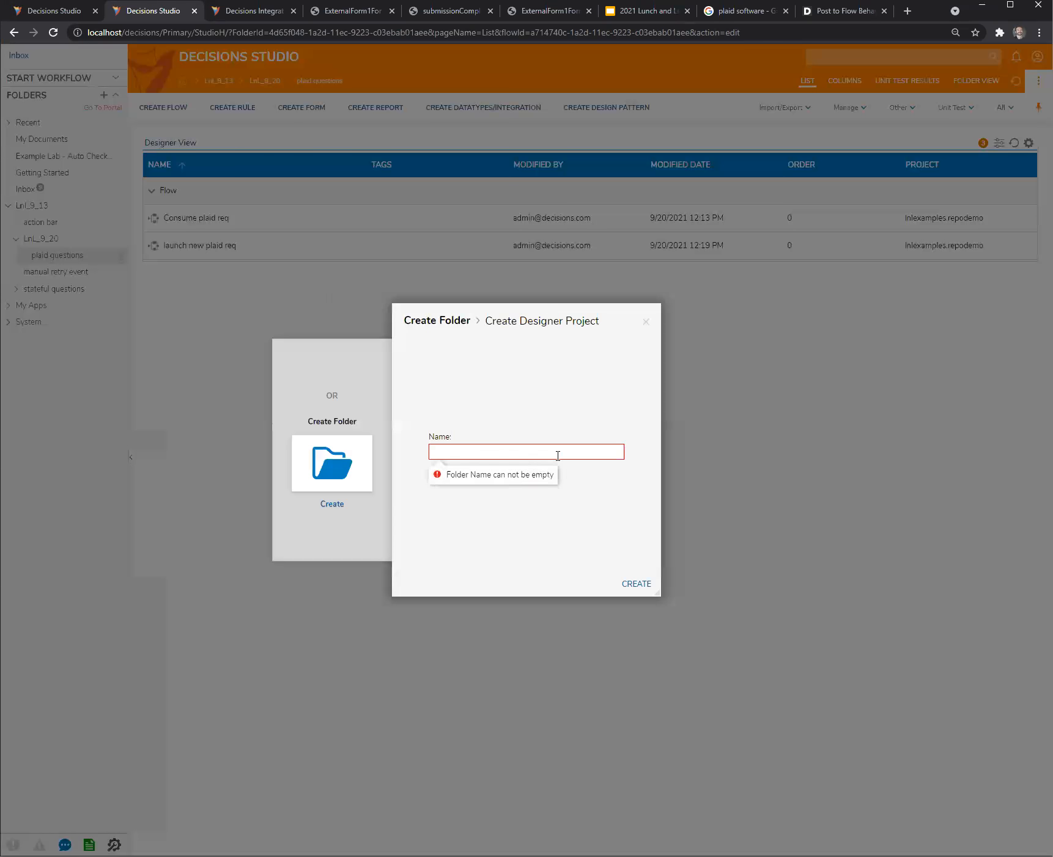
type("stack questions")
left_click(636, 586)
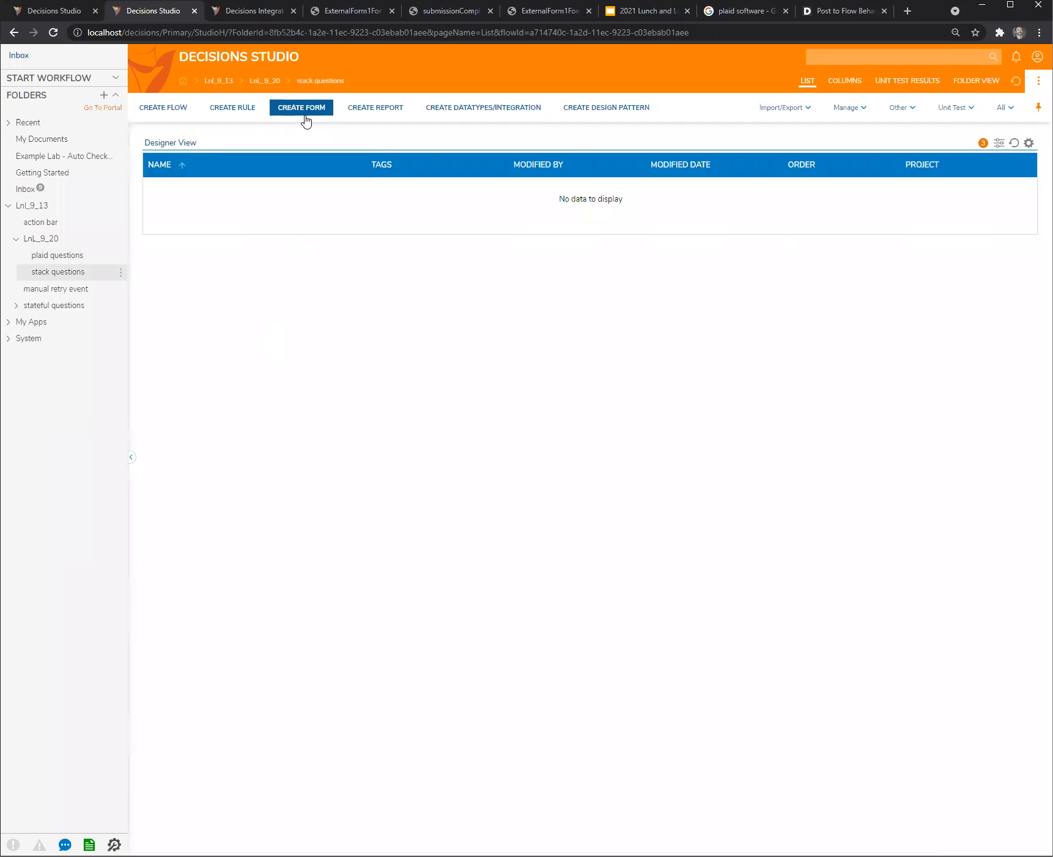
- Create a normal form named Form 1 in the stack questions folder
left_click(304, 107)
left_click(612, 464)
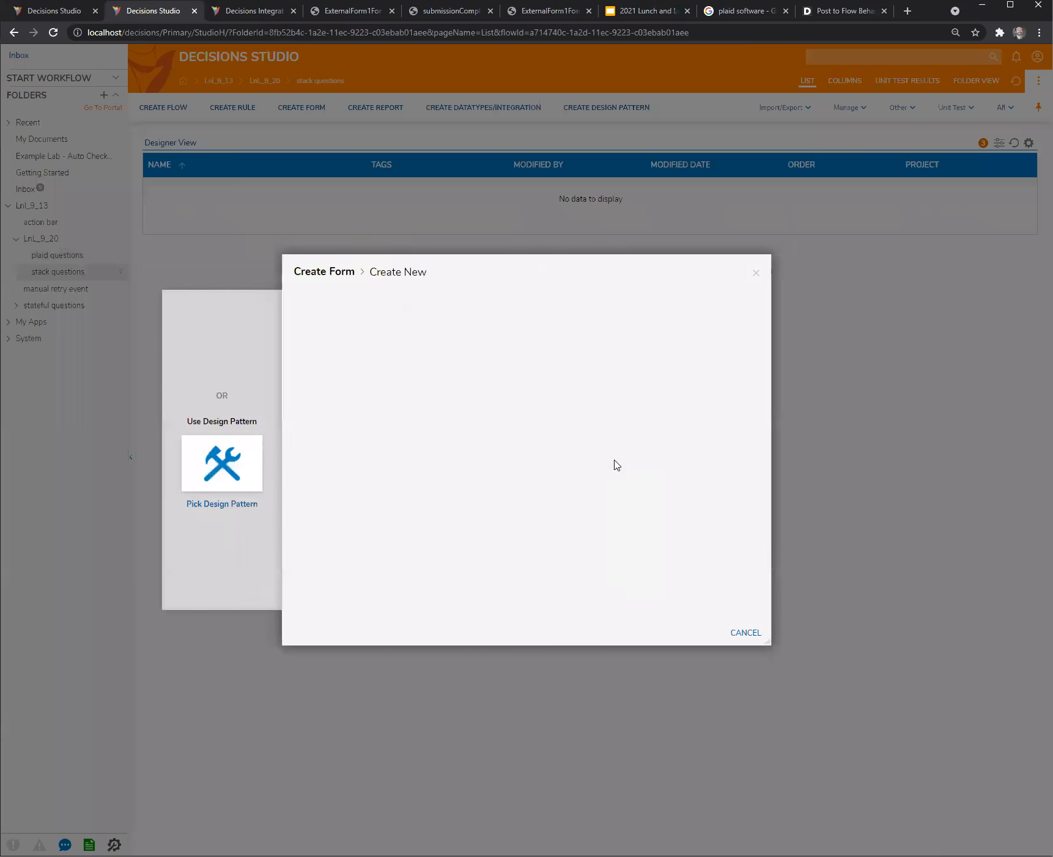
left_click(523, 422)
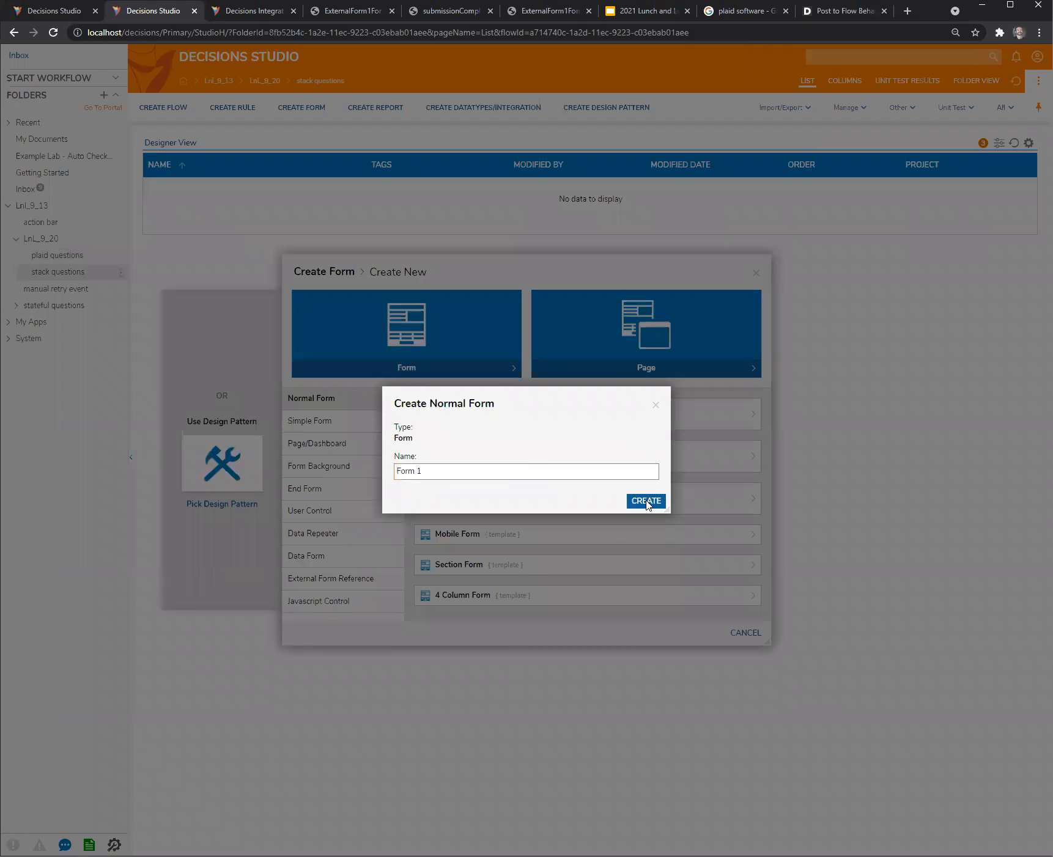
left_click(646, 502)
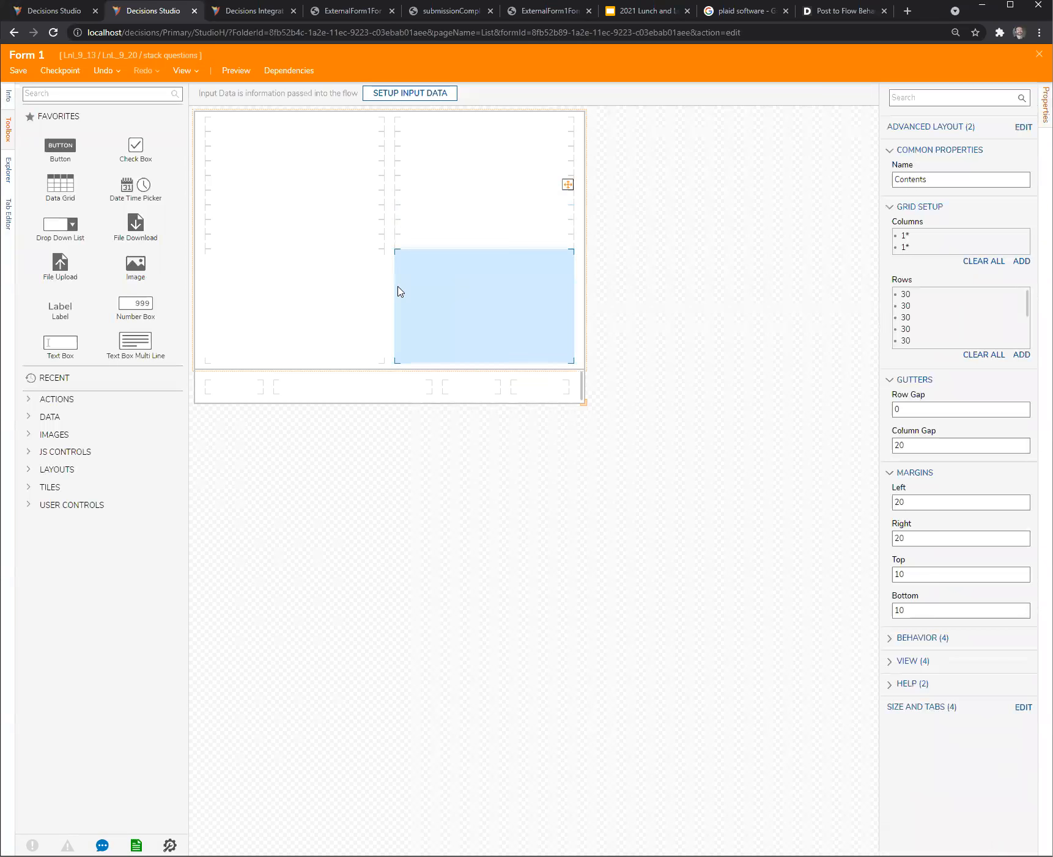
- Remove the default Contents grid from the form and fill its main area with a Vertical Stack layout
left_click(331, 301)
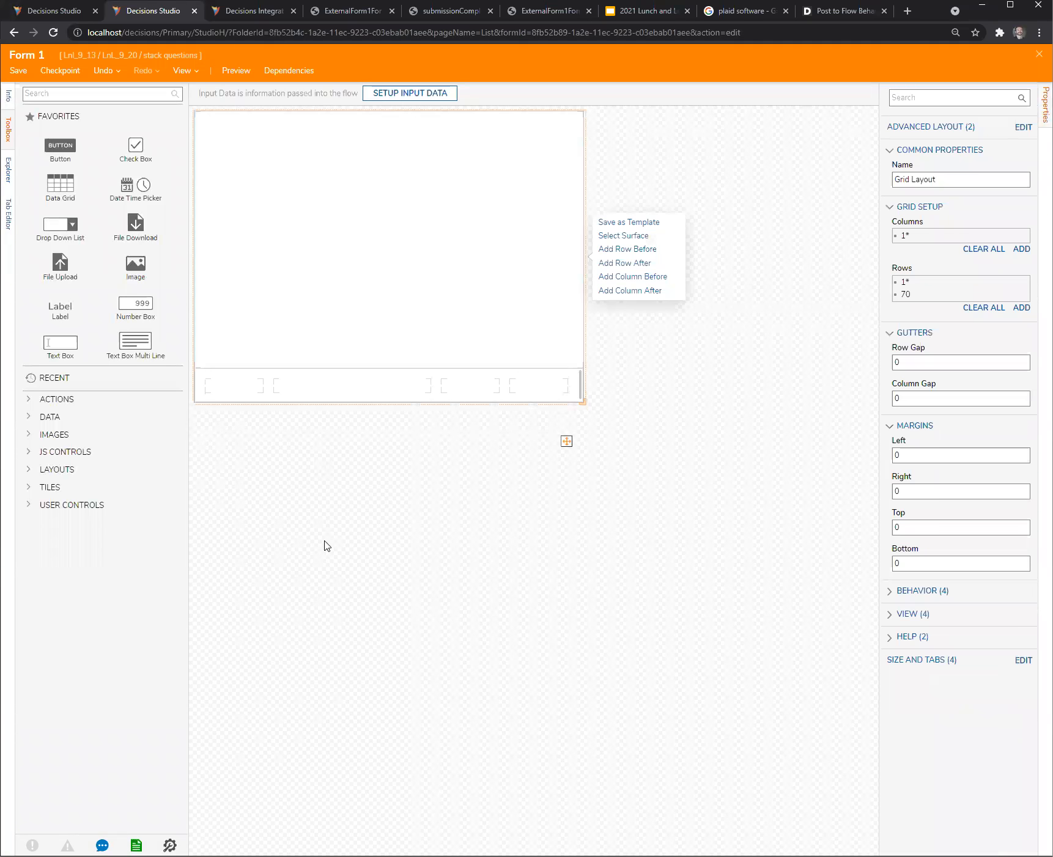
left_click(31, 471)
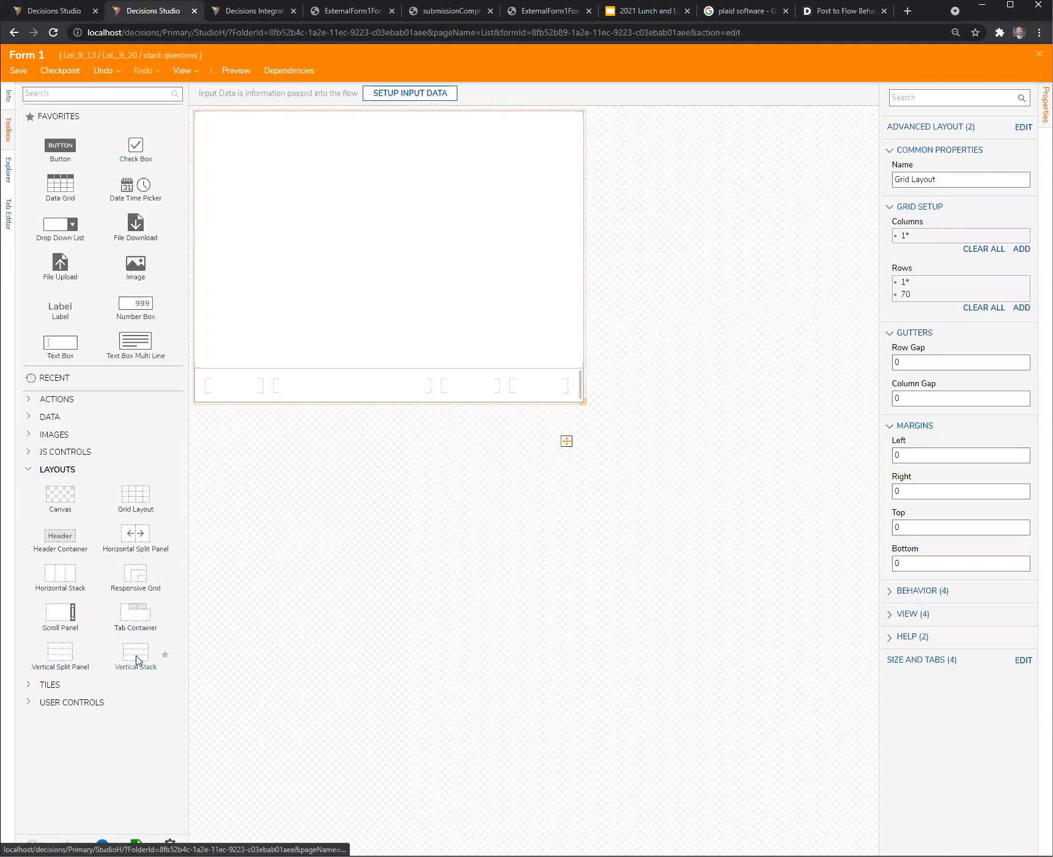
left_click_drag(129, 655, 323, 298)
left_click_drag(136, 660, 338, 268)
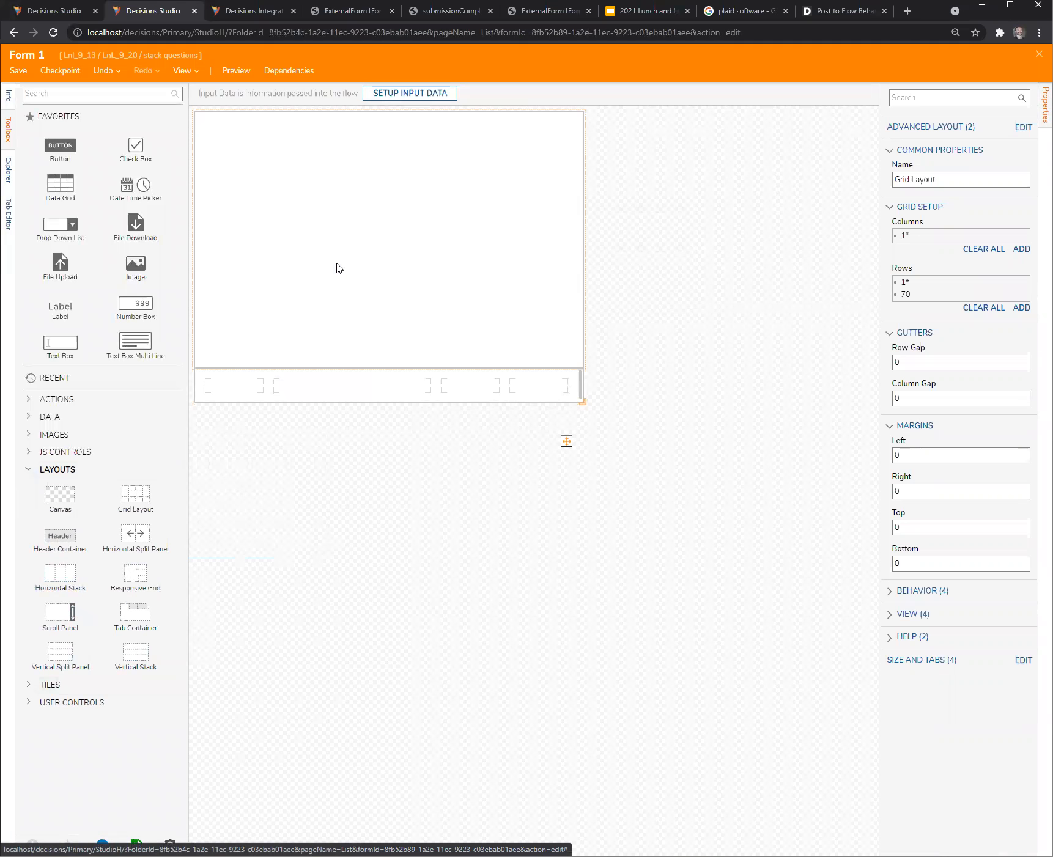
right_click(339, 268)
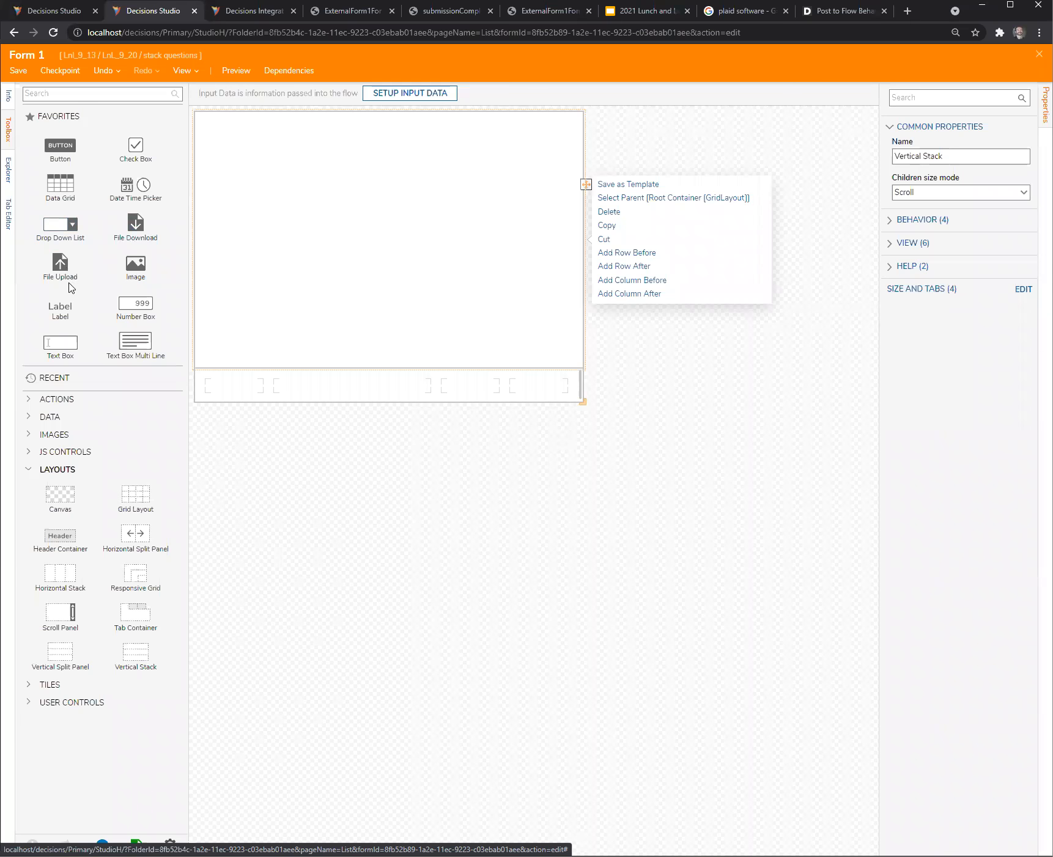
- Add three text boxes one below another inside the Vertical Stack, then select the form surface
left_click_drag(58, 347, 286, 218)
left_click_drag(60, 344, 287, 222)
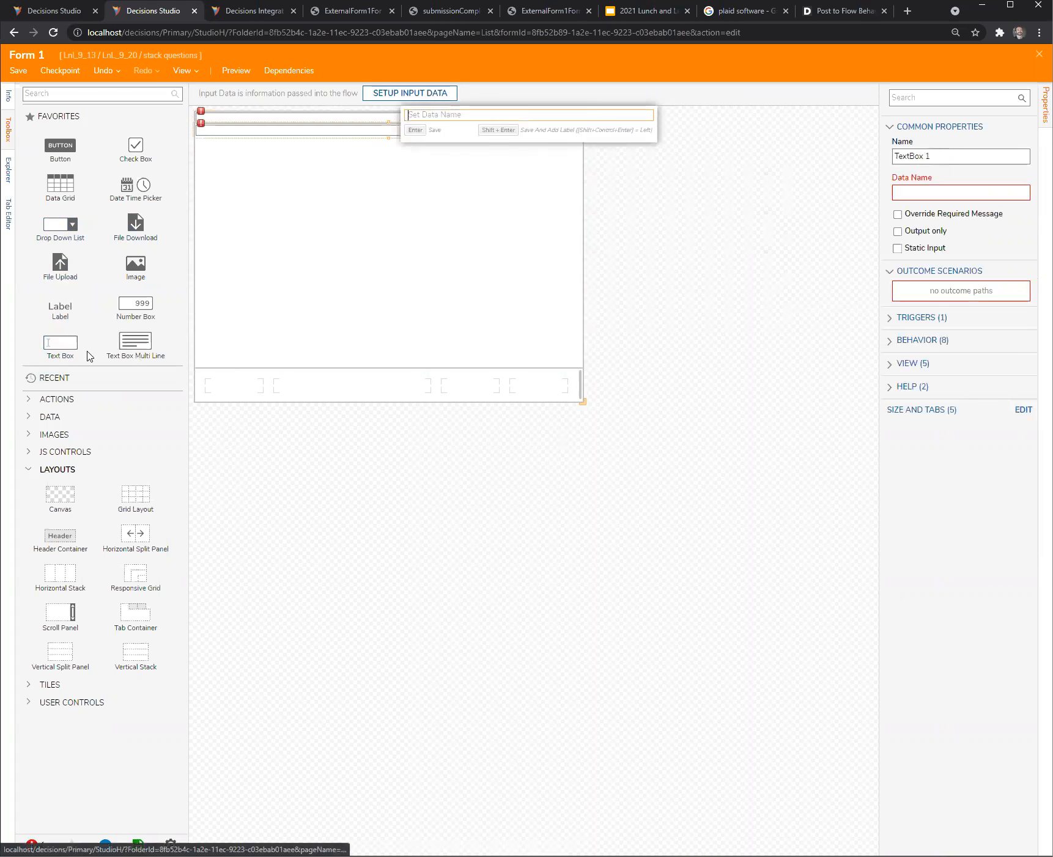
left_click_drag(58, 350, 335, 234)
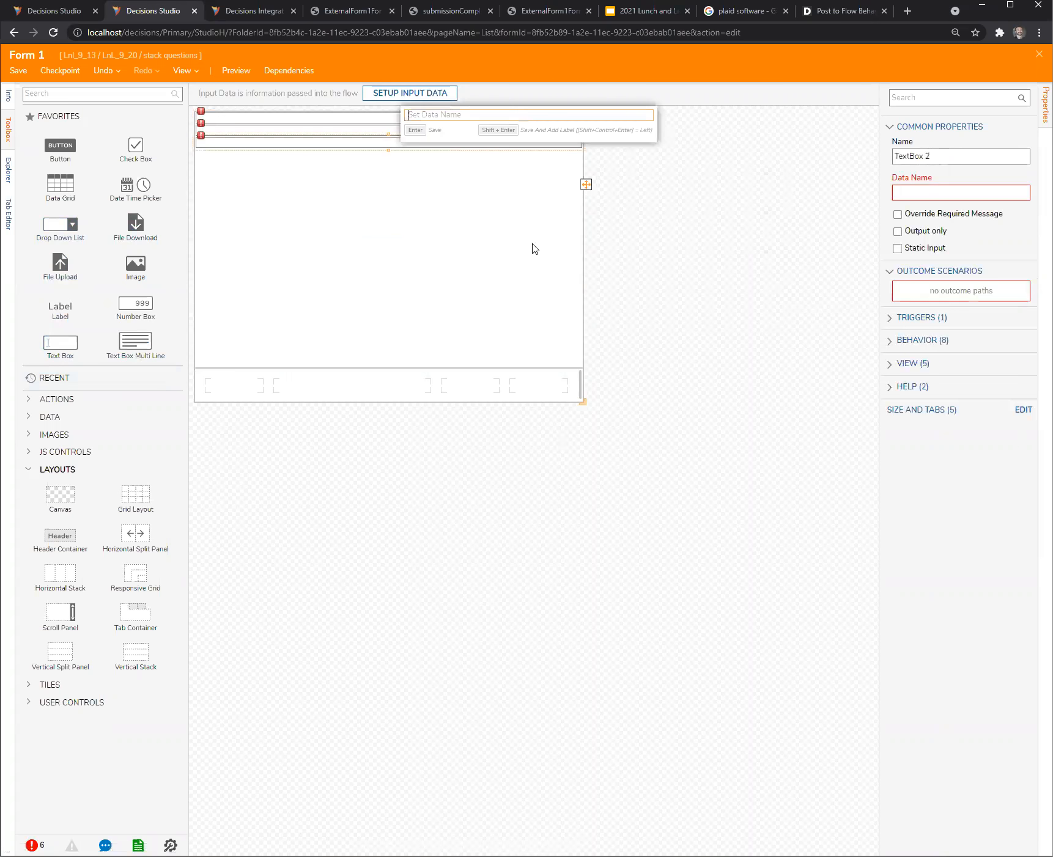
left_click(705, 296)
left_click(263, 132)
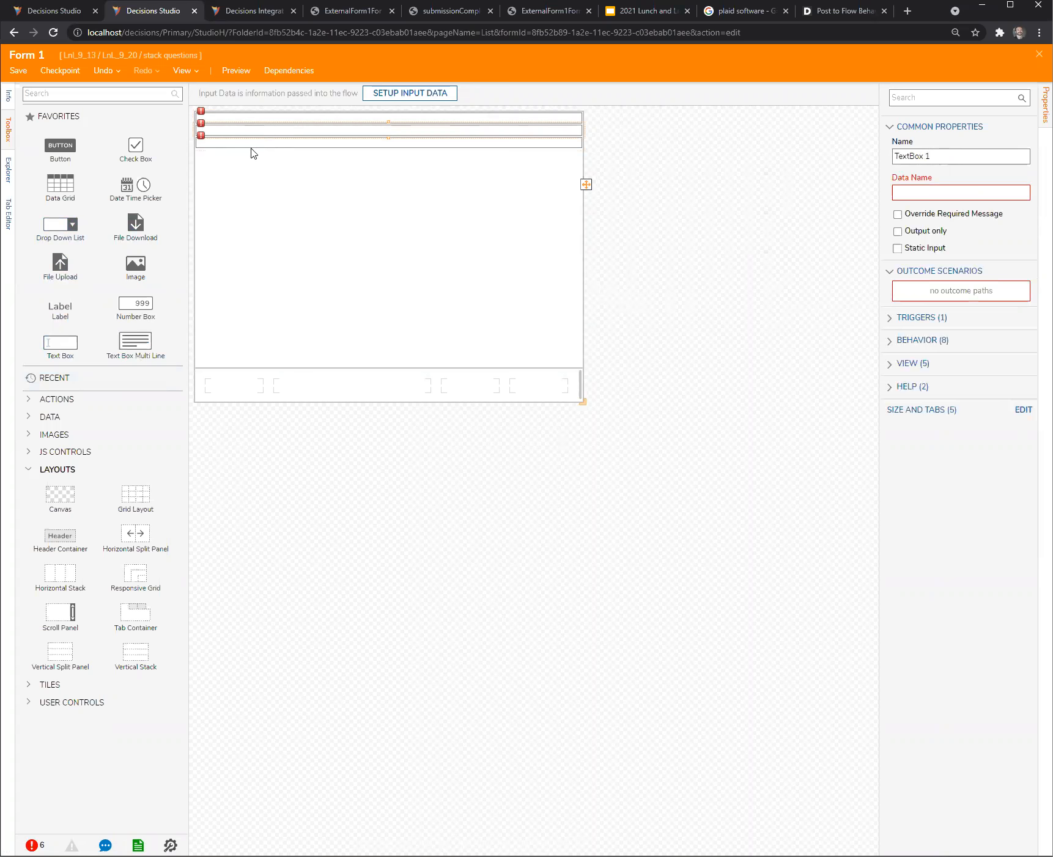
left_click(247, 148)
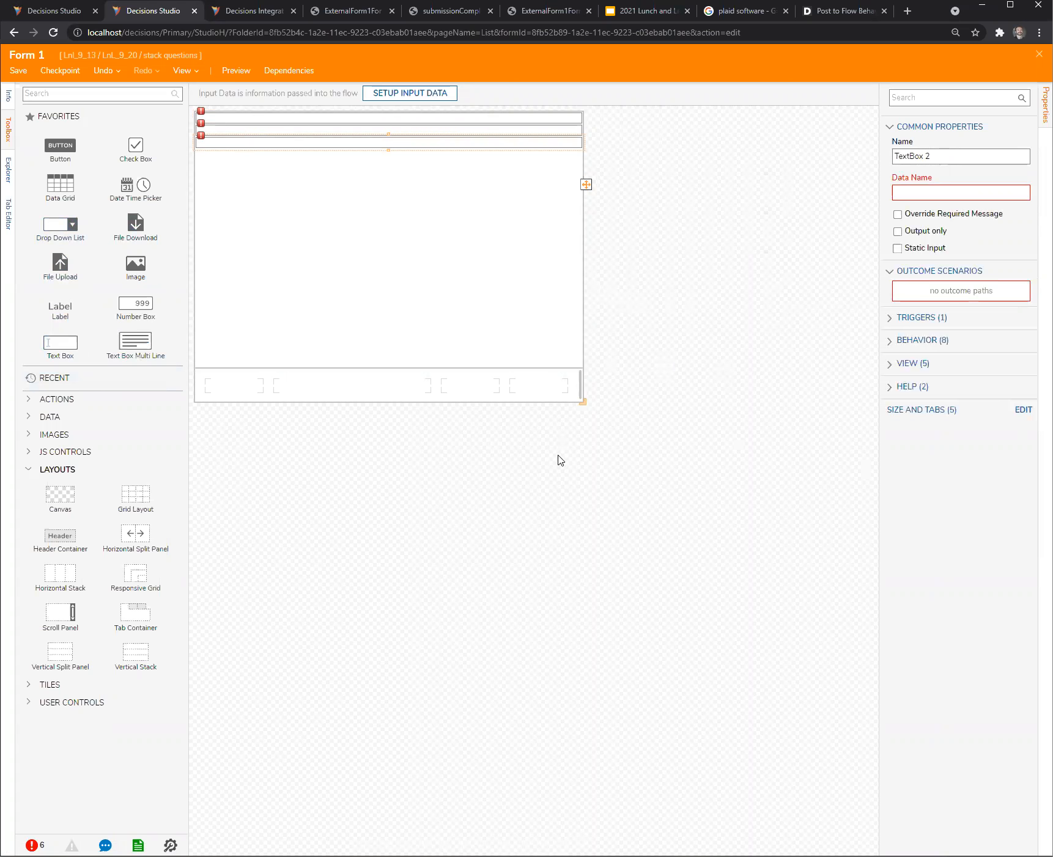
left_click(640, 394)
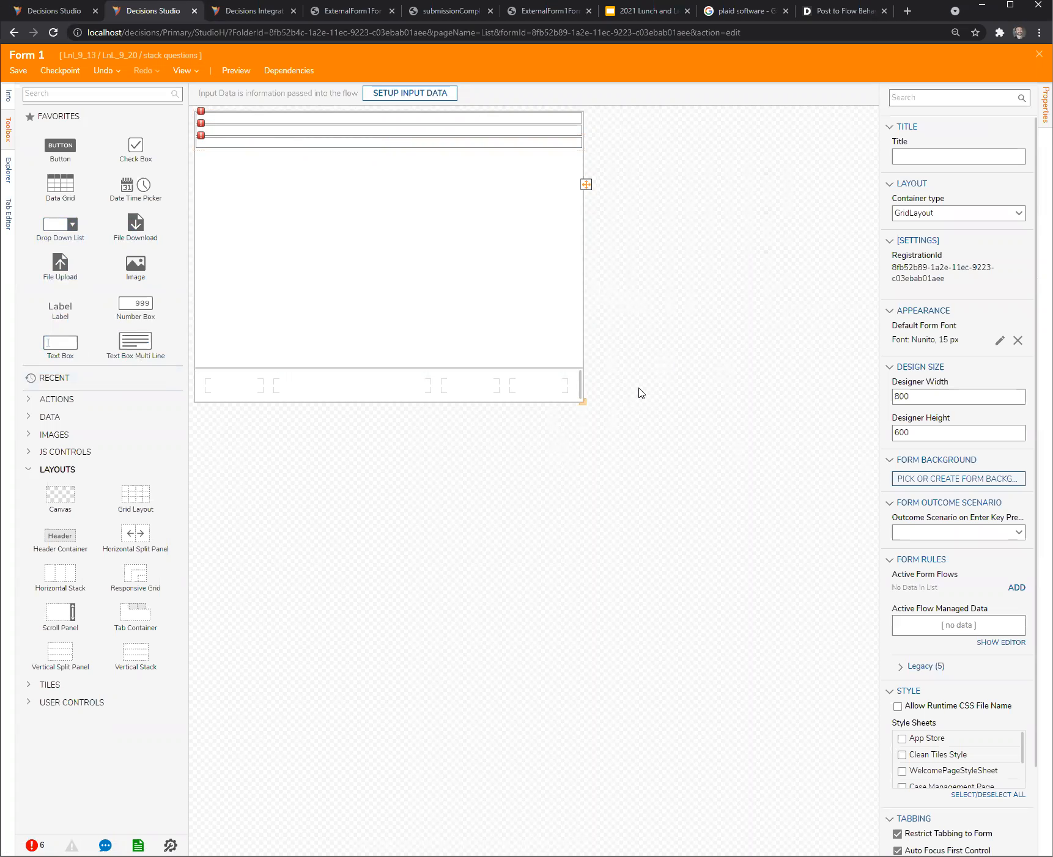
- Search the Decisions documentation for "stack" and read the Horizontal and Vertical Stacks article through its Debug section
left_click(816, 12)
type("stack")
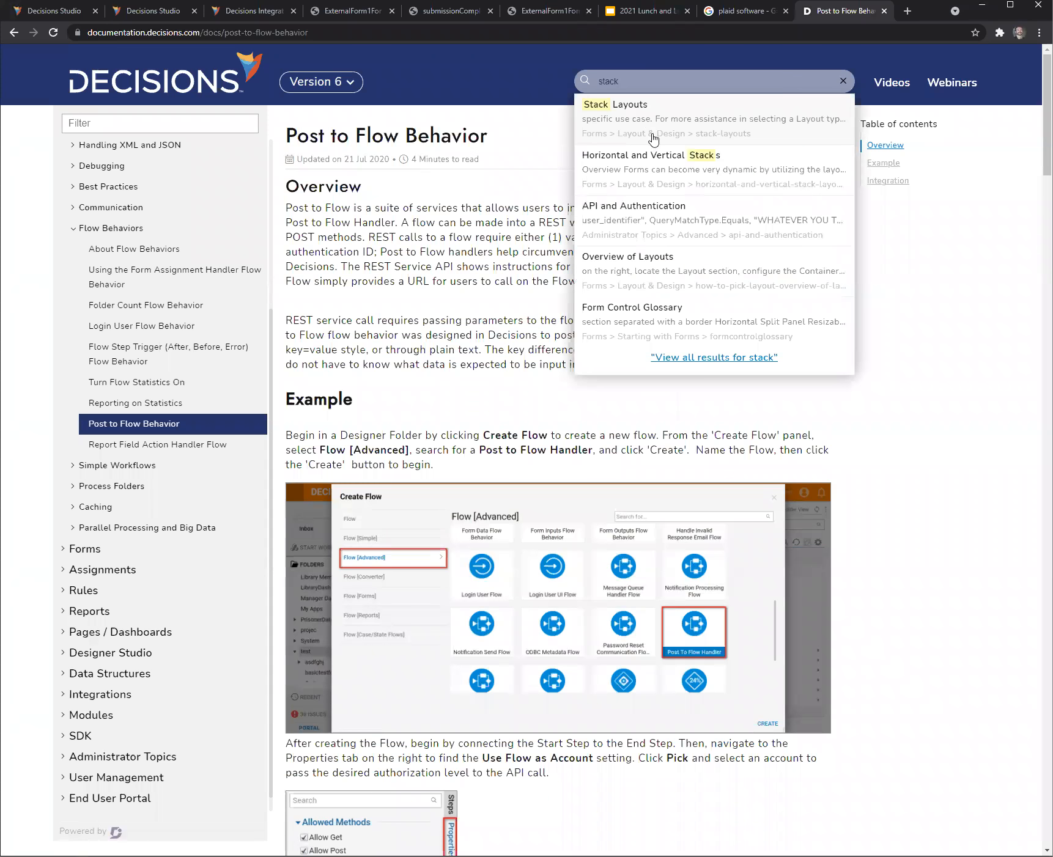
left_click(640, 170)
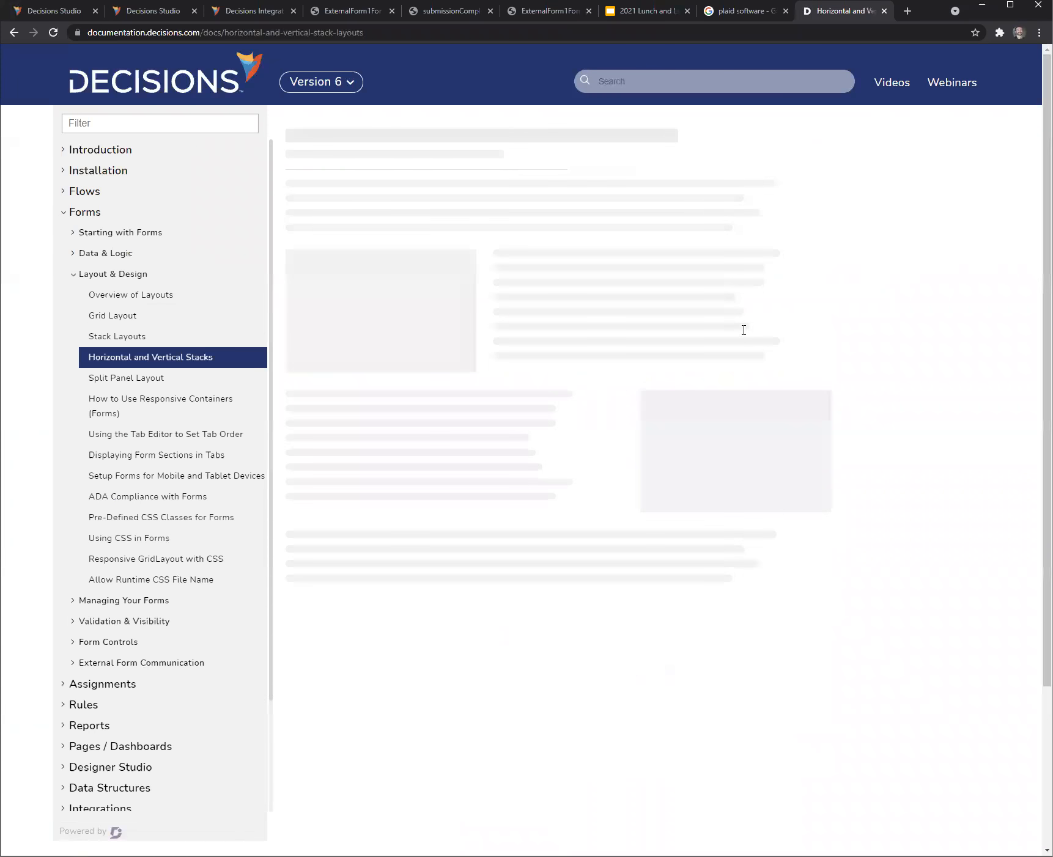
scroll(899, 419, "down", 20)
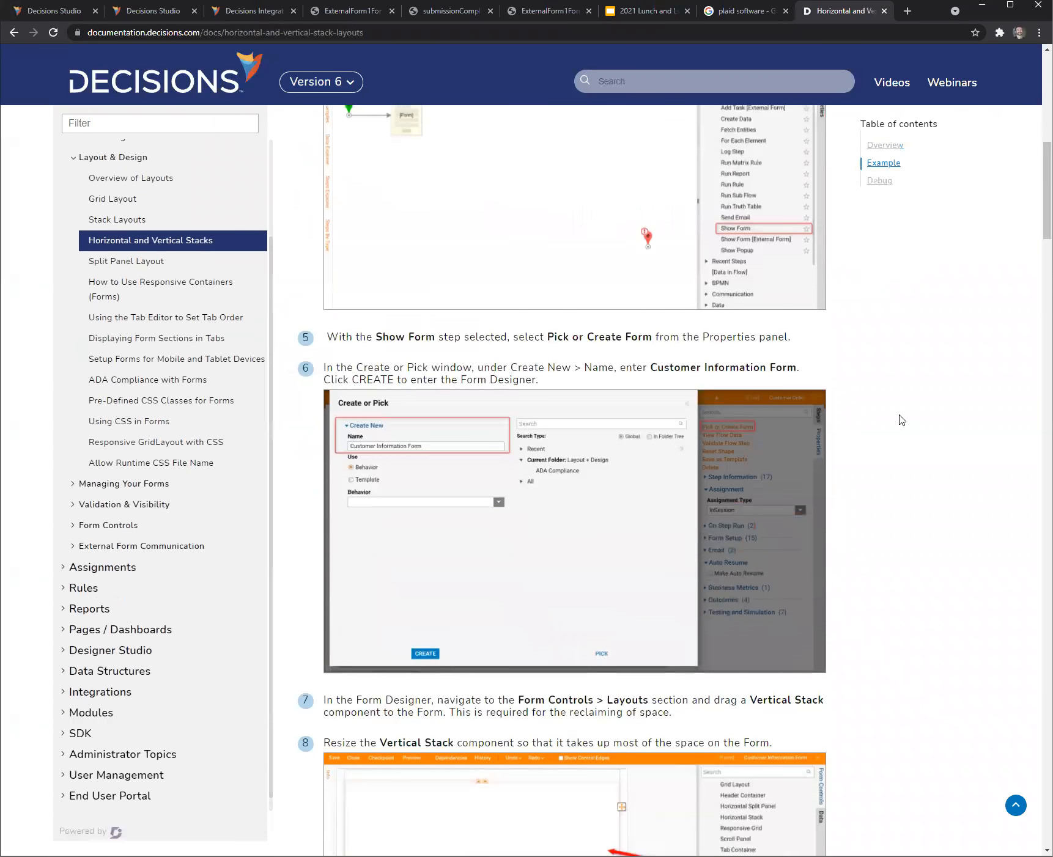
scroll(903, 421, "down", 20)
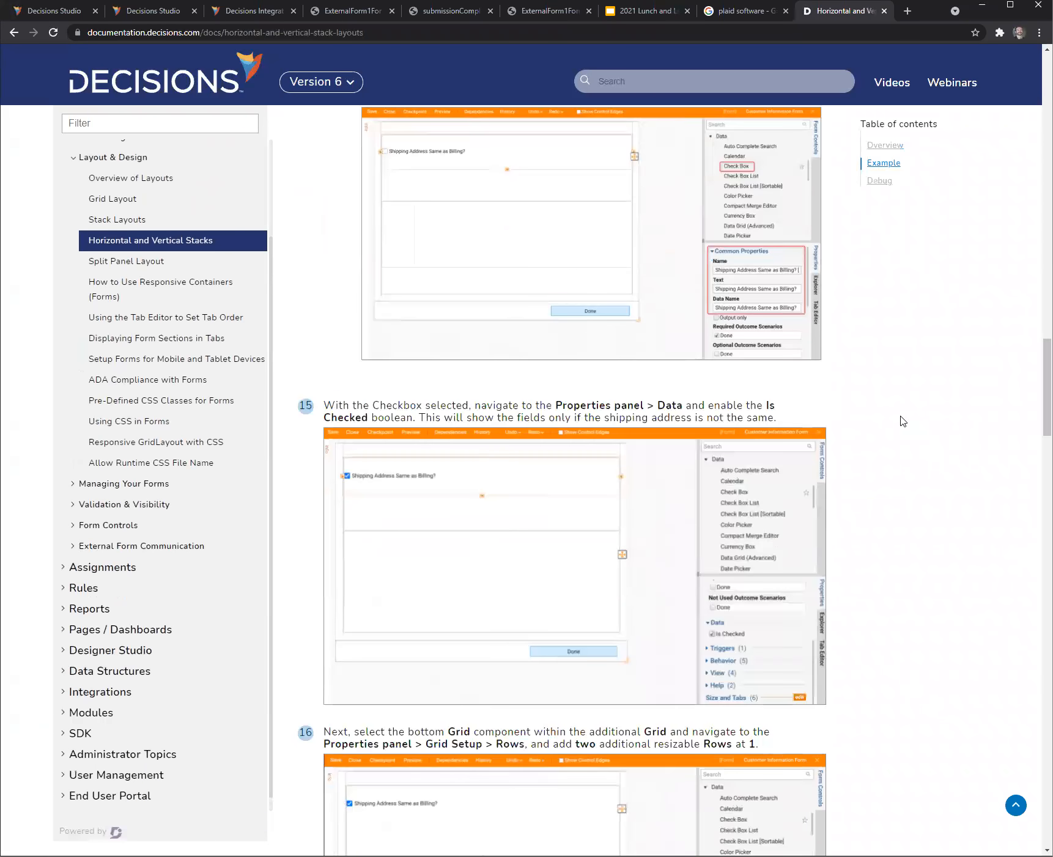
scroll(903, 421, "down", 18)
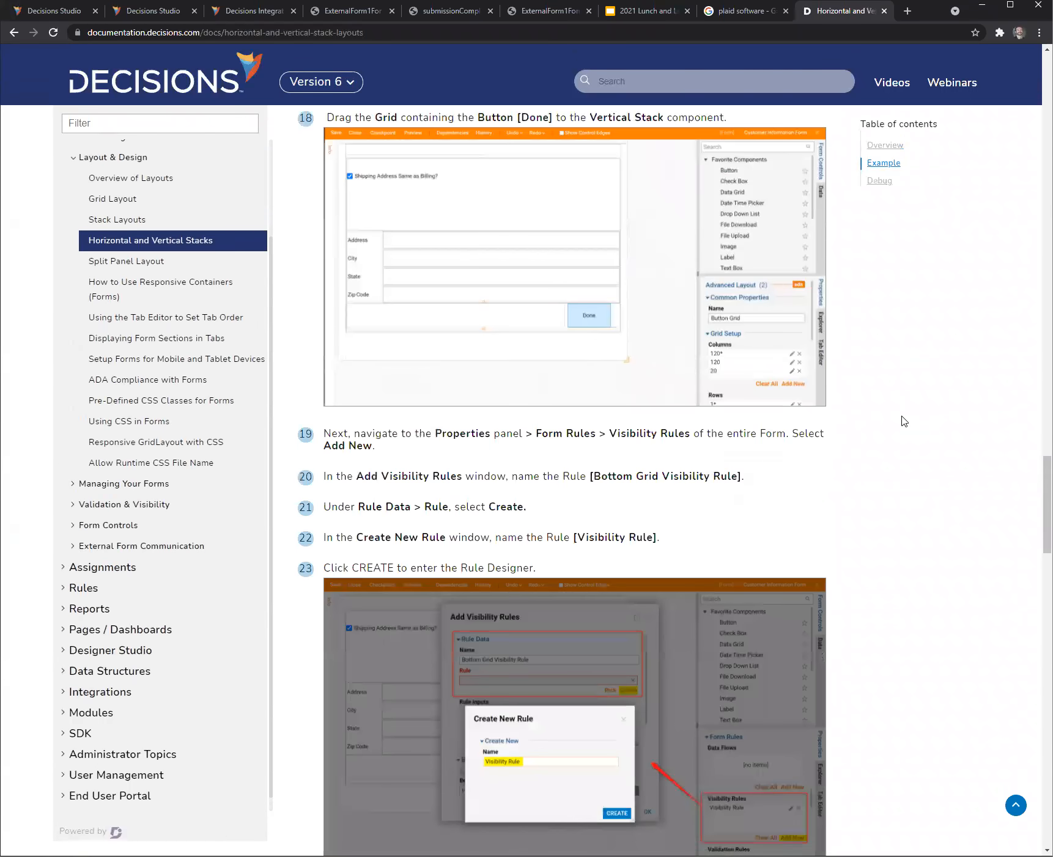
scroll(904, 421, "down", 15)
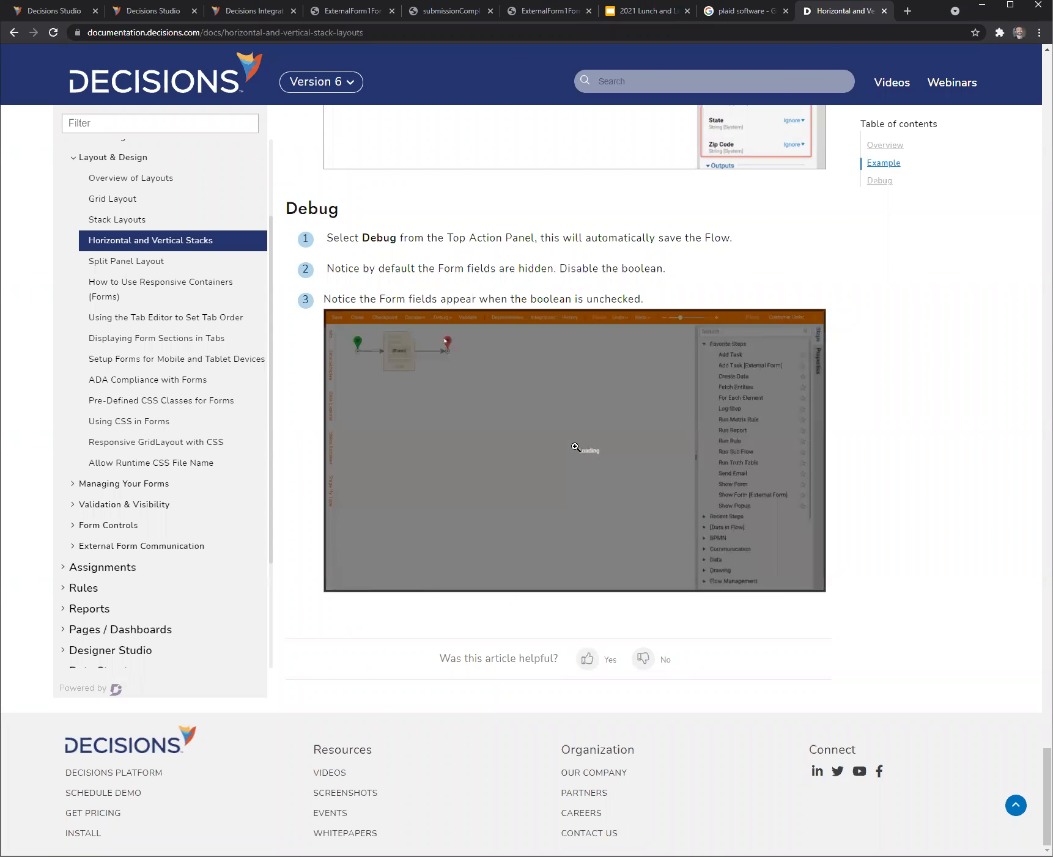
- Return to Form 1 and move the Vertical Stack with its text boxes into the wide cell of the footer grid
left_click(54, 13)
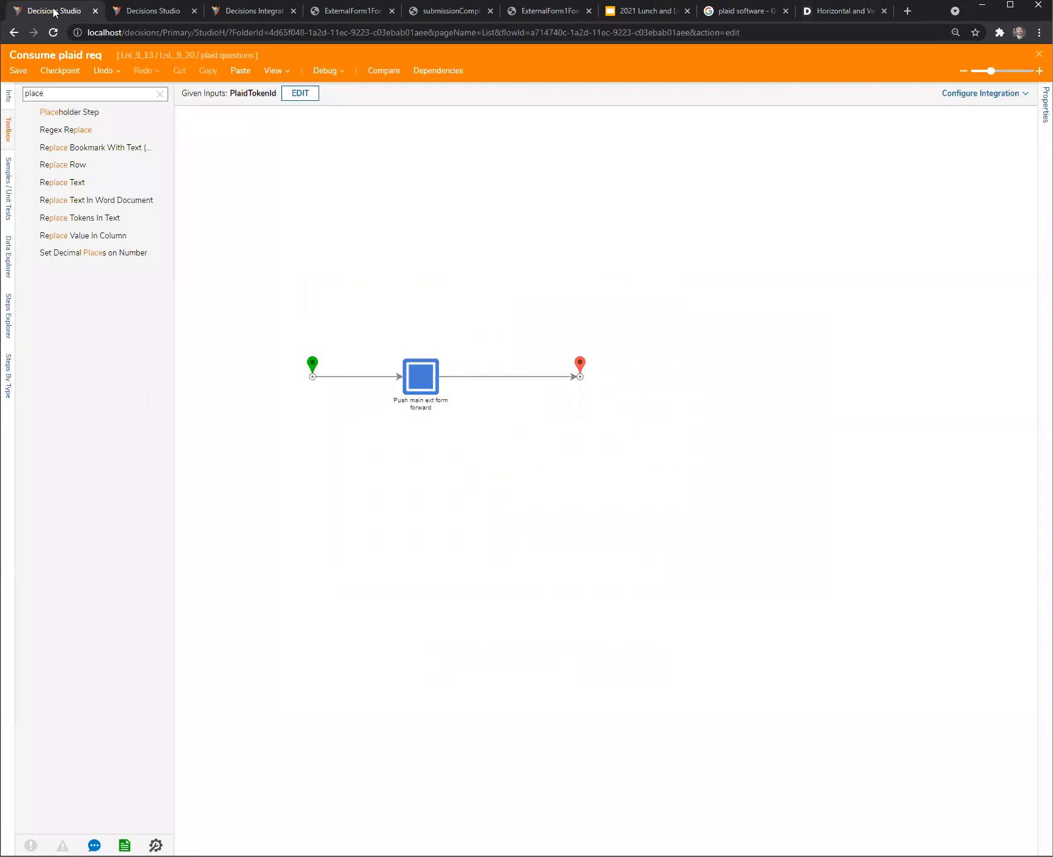
left_click(162, 12)
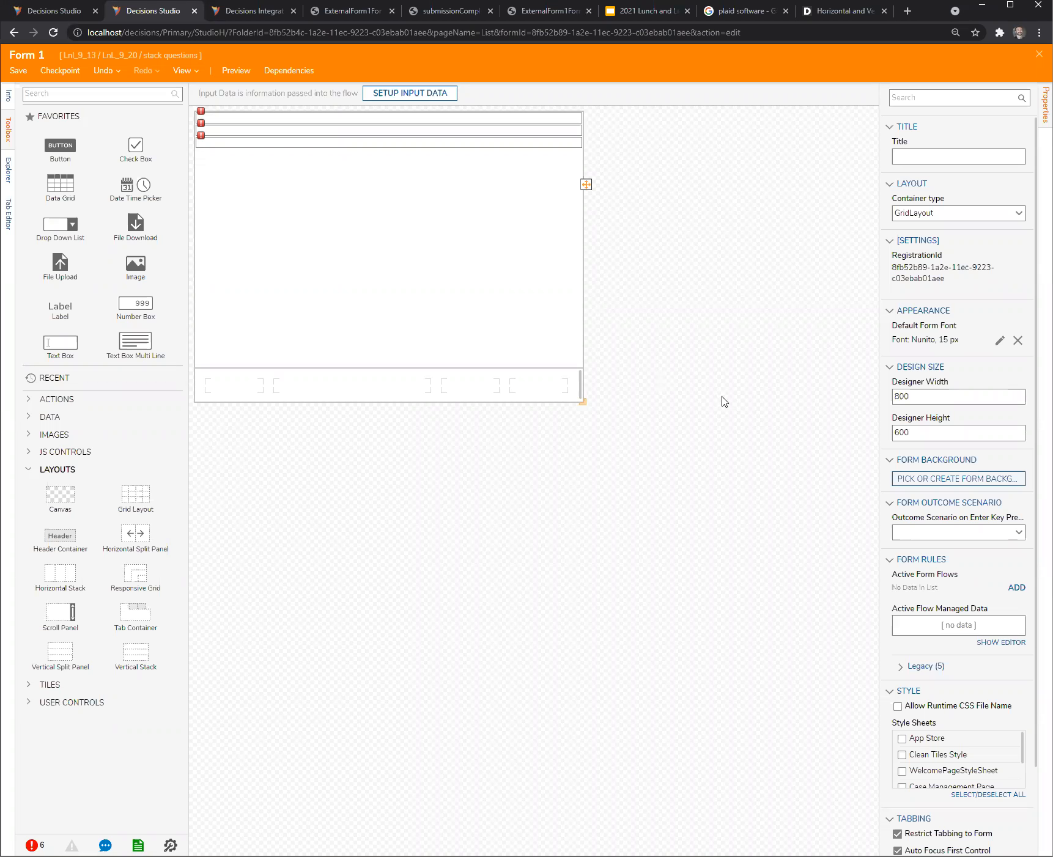
left_click_drag(385, 216, 325, 391)
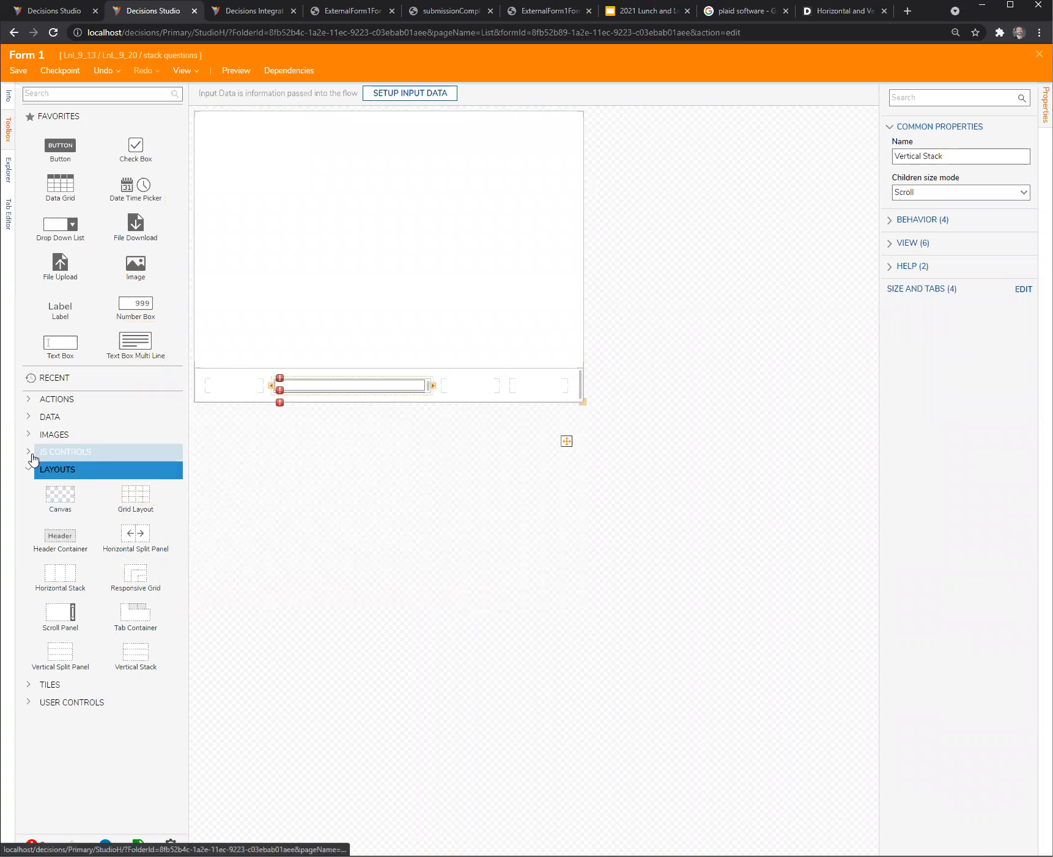
- Add a Grid Layout to the form's main area and move the Bottom Bar grid into its upper row, spanning both columns
left_click_drag(122, 500, 269, 297)
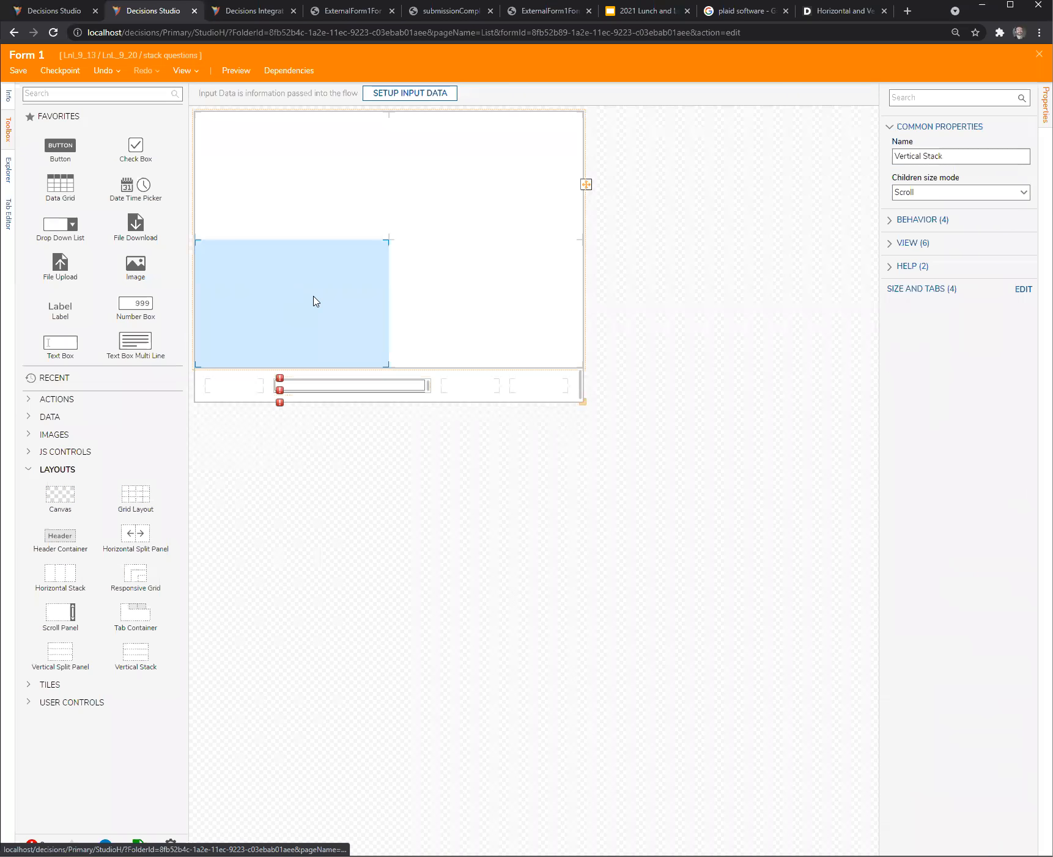
left_click_drag(356, 396, 314, 201)
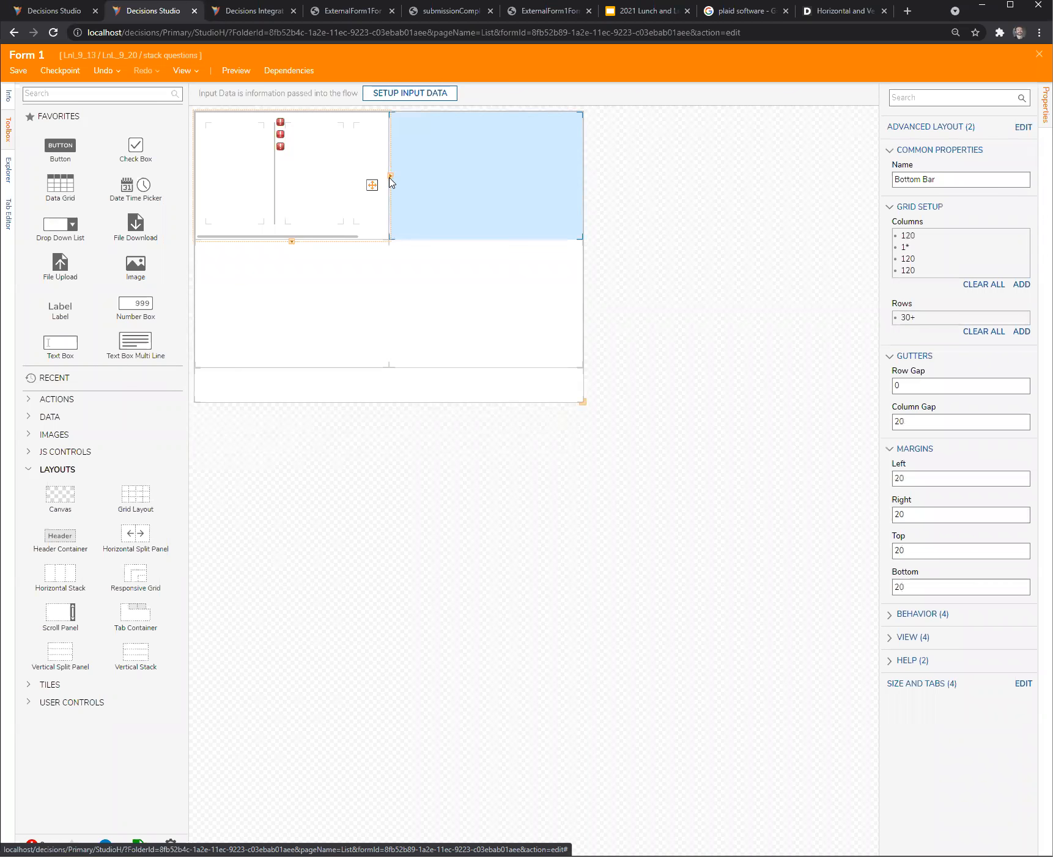
left_click(391, 177)
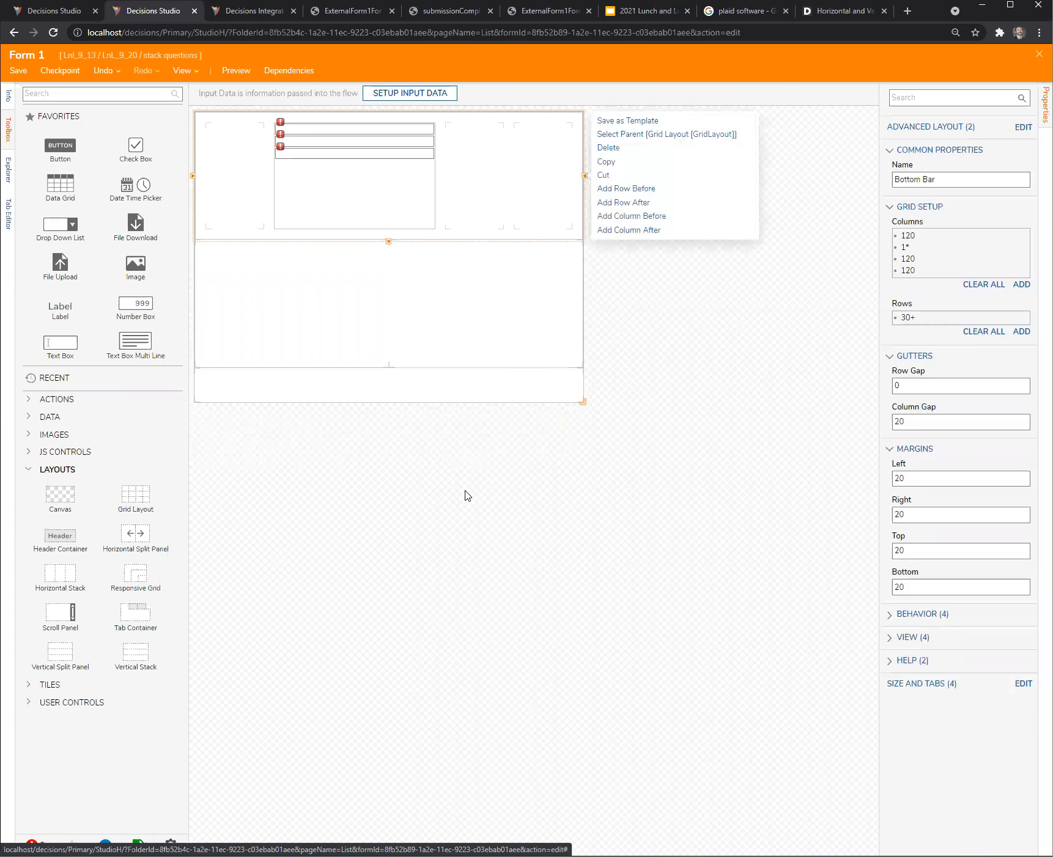
left_click(639, 403)
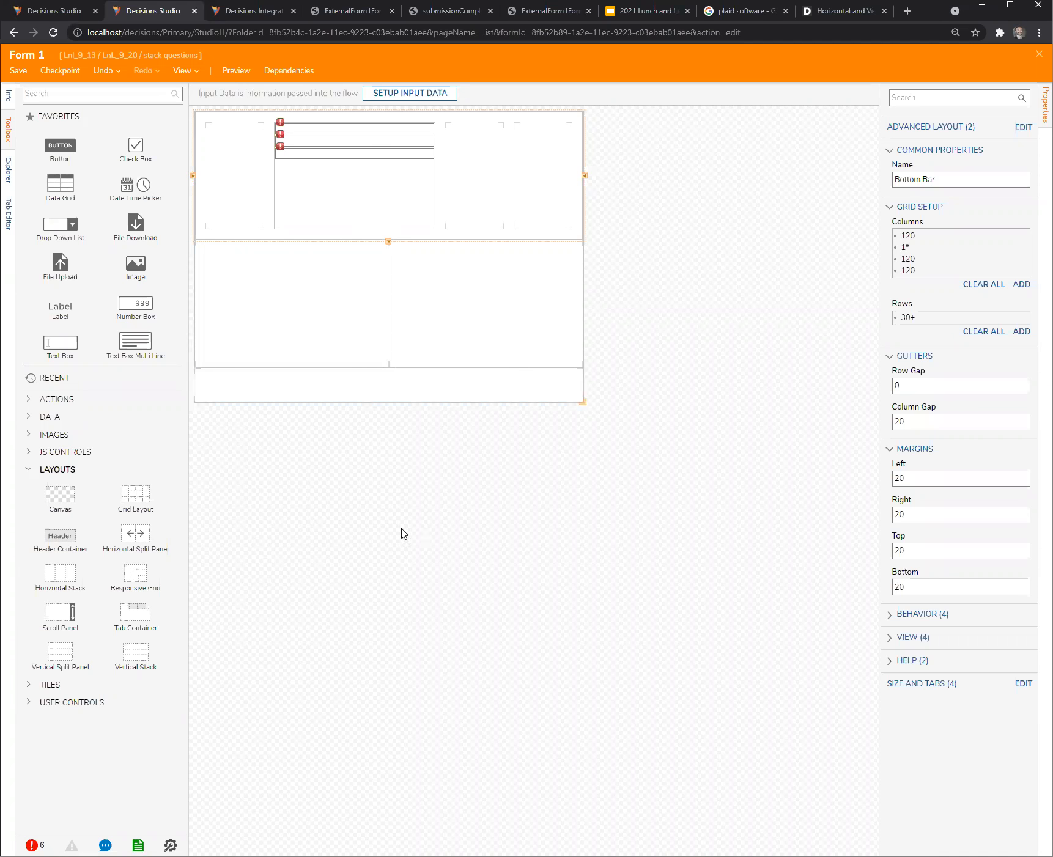
- Fill the form's empty footer row with a Horizontal Stack containing three buttons side by side, then select the form surface
left_click_drag(86, 591, 365, 480)
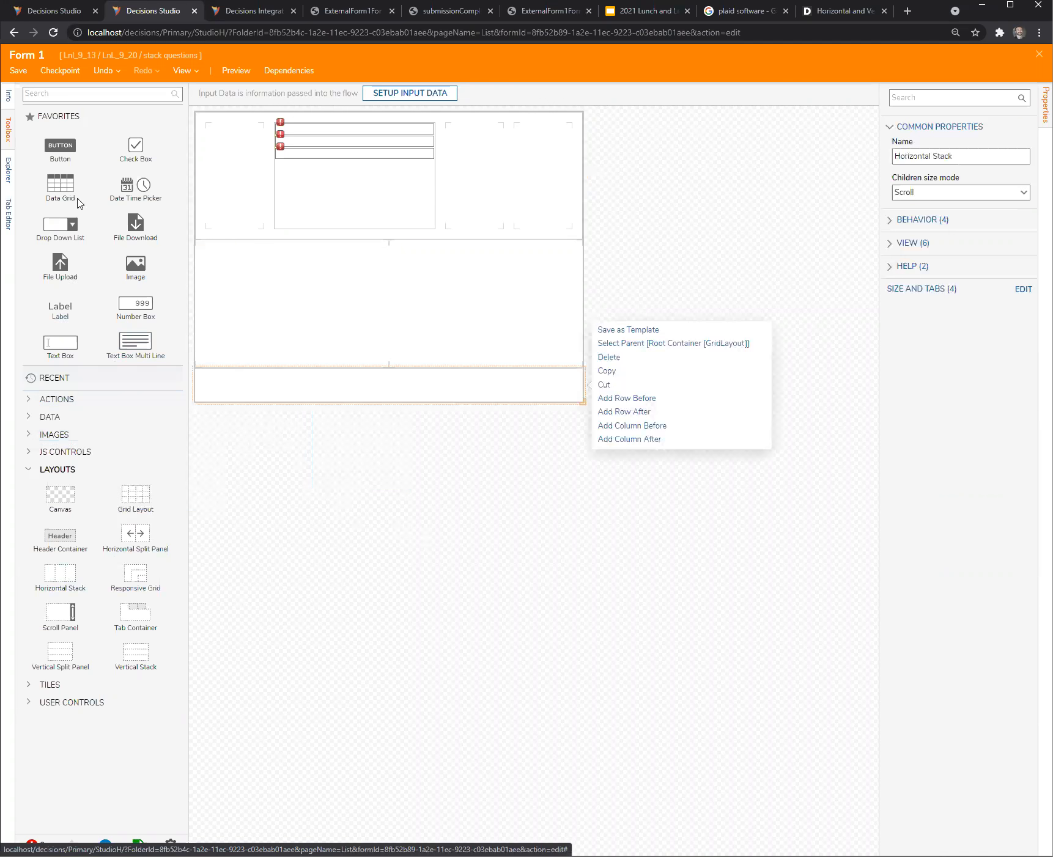
left_click_drag(64, 149, 477, 395)
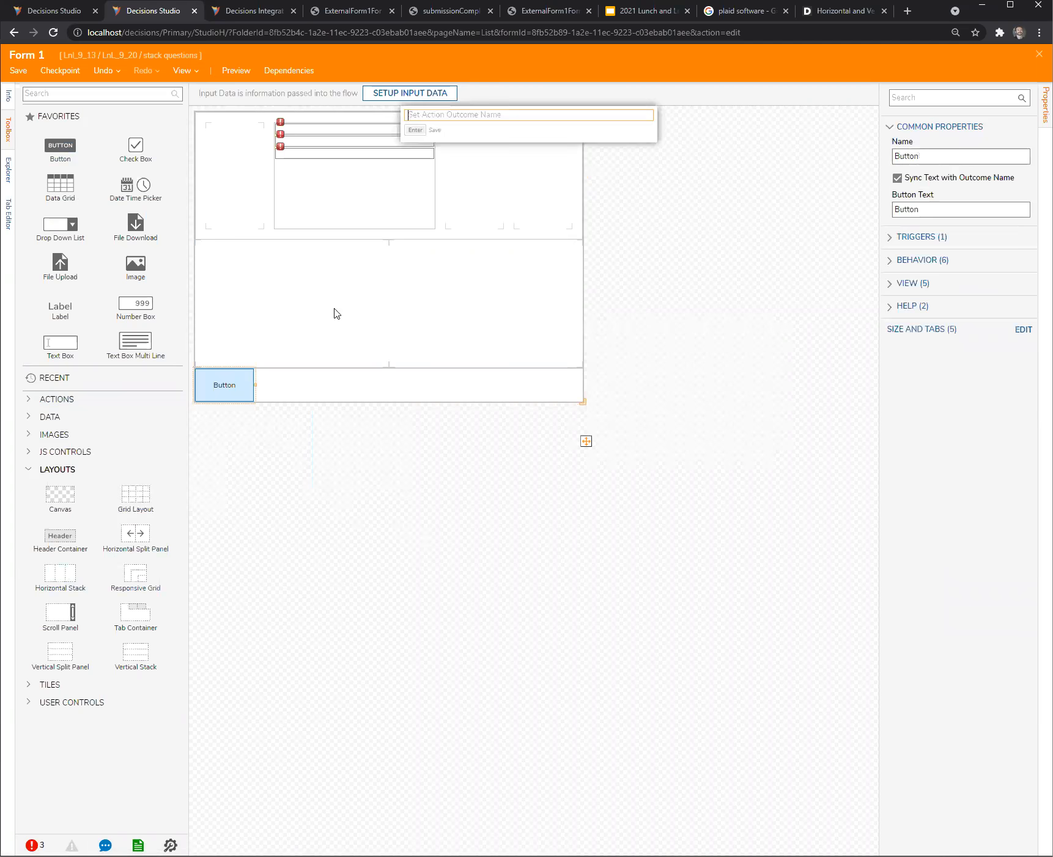
left_click_drag(85, 145, 369, 401)
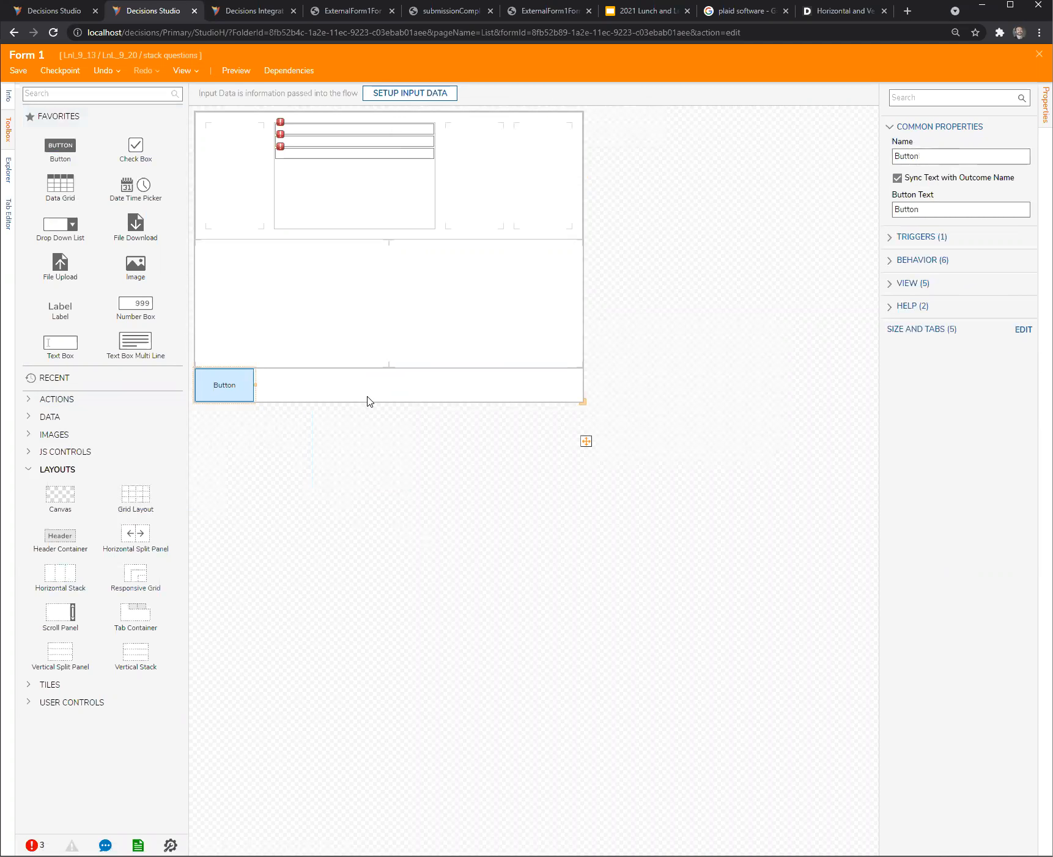
left_click_drag(61, 148, 361, 404)
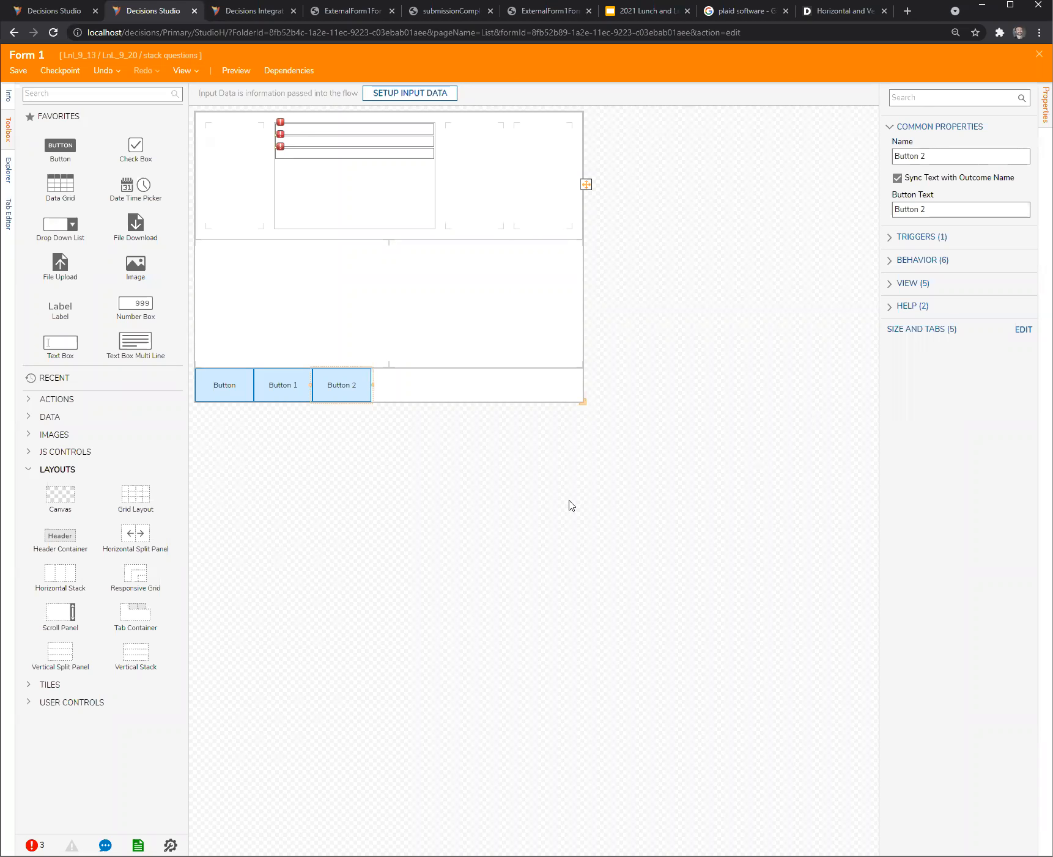
left_click(484, 508)
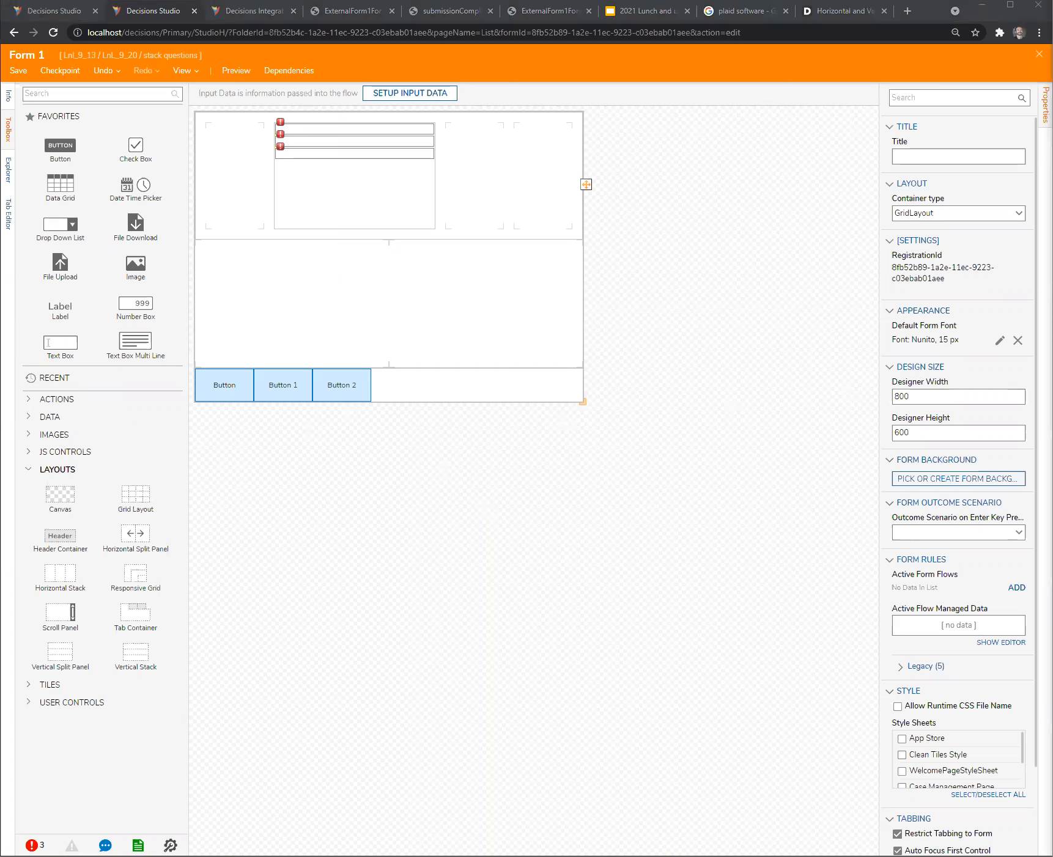
- Switch to the support Decisions Studio and expand TIRADE Designer Project and Support Ticketing Process under Support Tickets, leaving Support ToolKit collapsed
left_click_drag(920, 26, 842, 17)
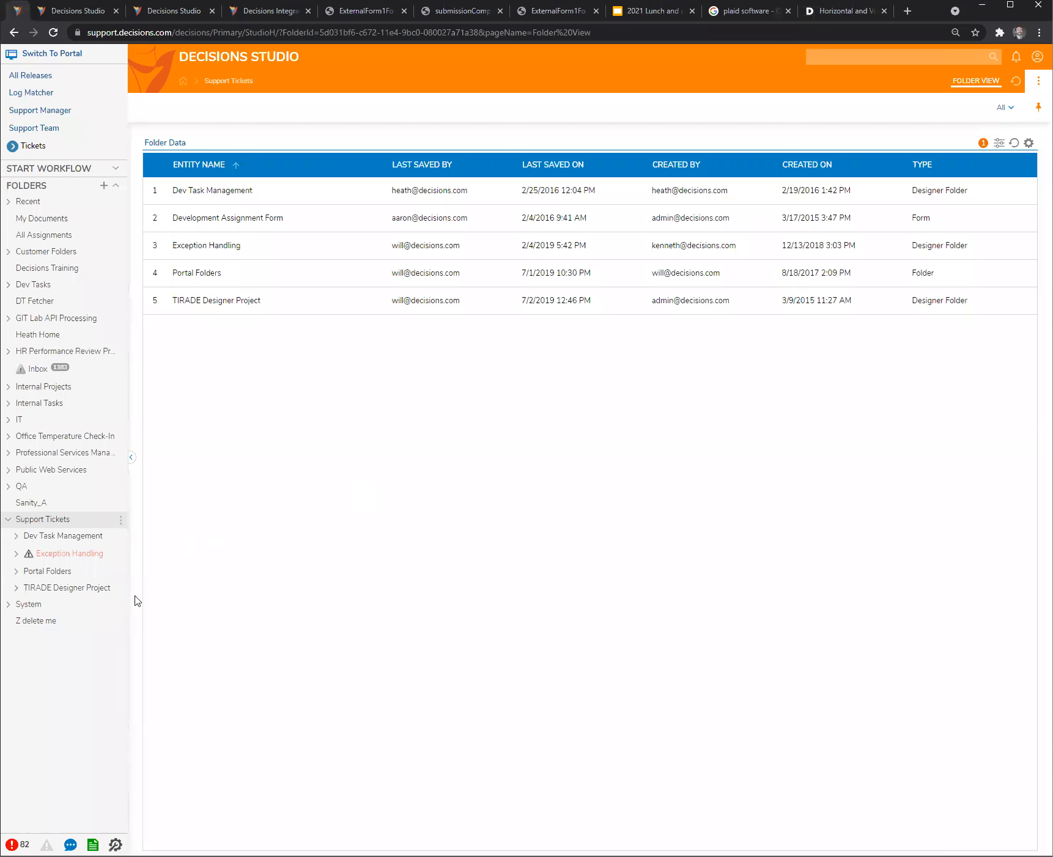
left_click(17, 589)
left_click(24, 737)
scroll(28, 724, "down", 2)
left_click(25, 649)
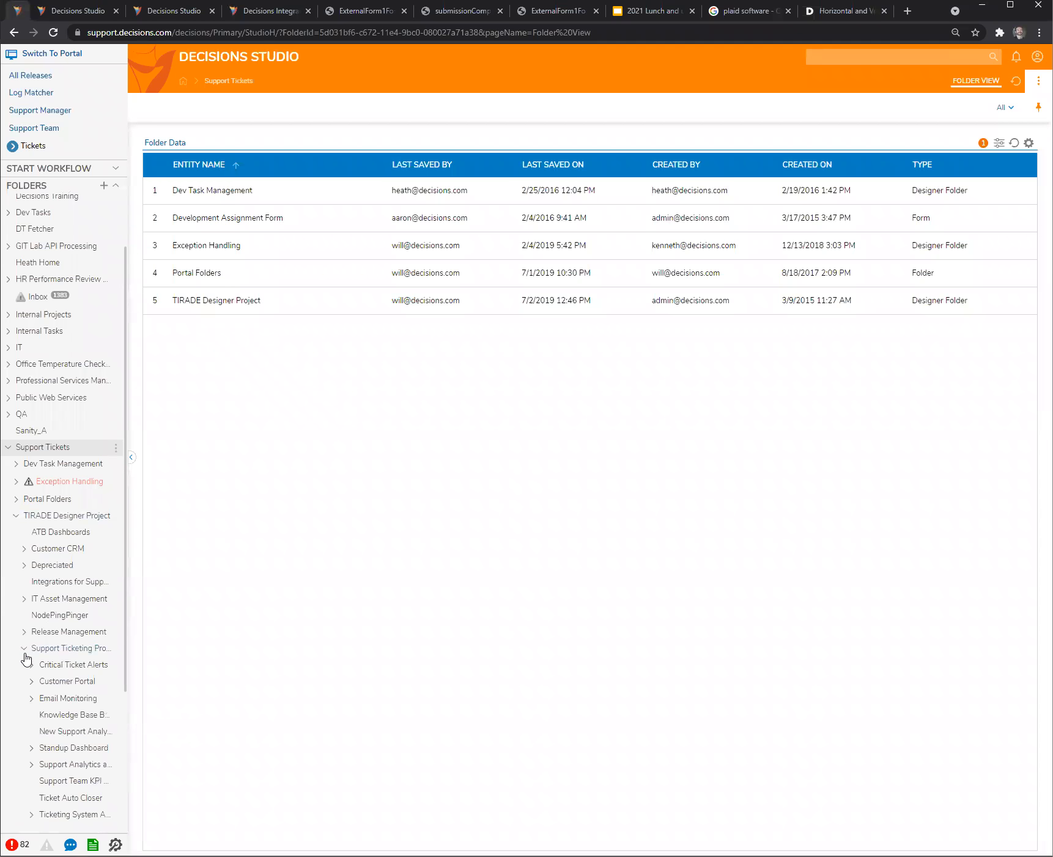
scroll(64, 653, "down", 3)
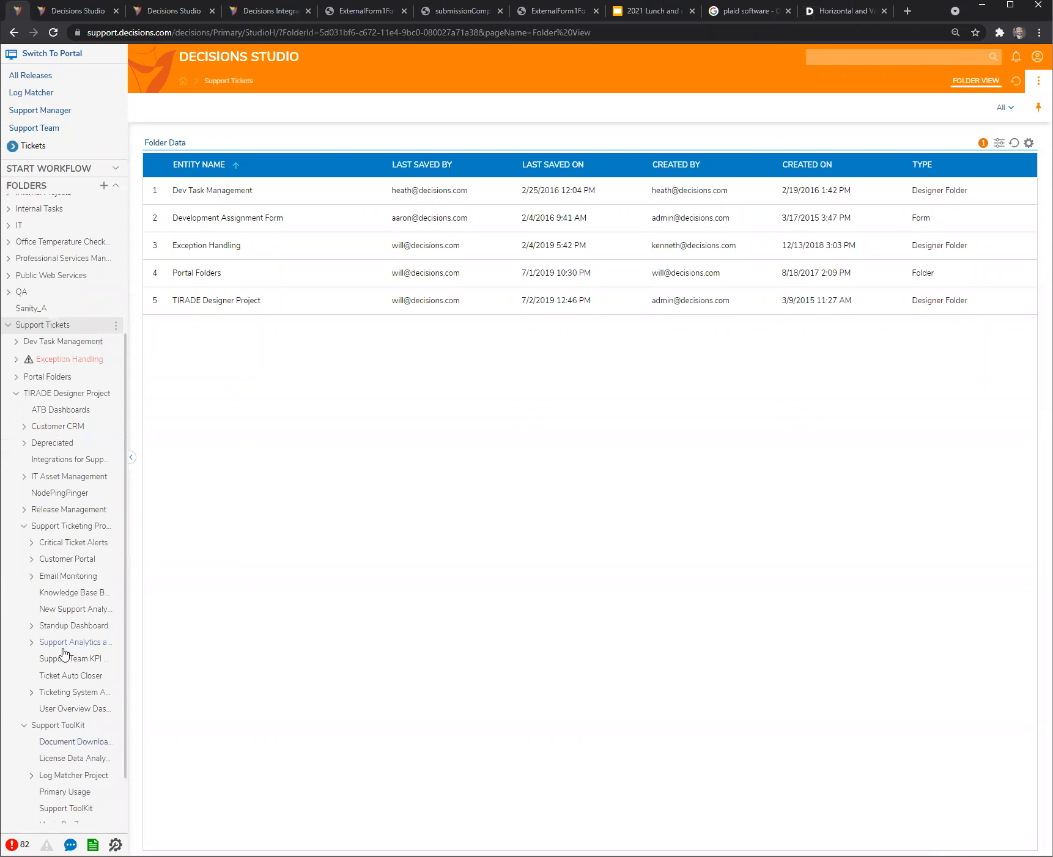
left_click(24, 726)
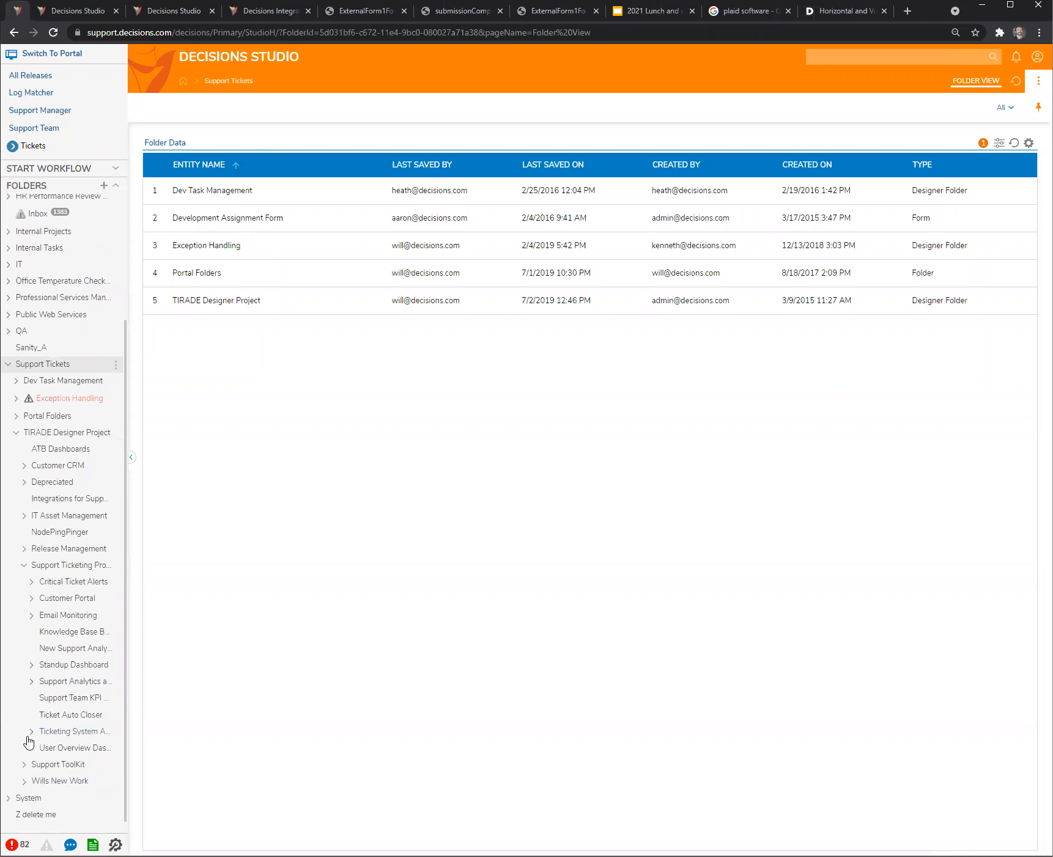
- Expand Ticketing System Add-Ons, widen the folder tree, and open the SLA alerter email folder
left_click(31, 733)
scroll(68, 724, "down", 3)
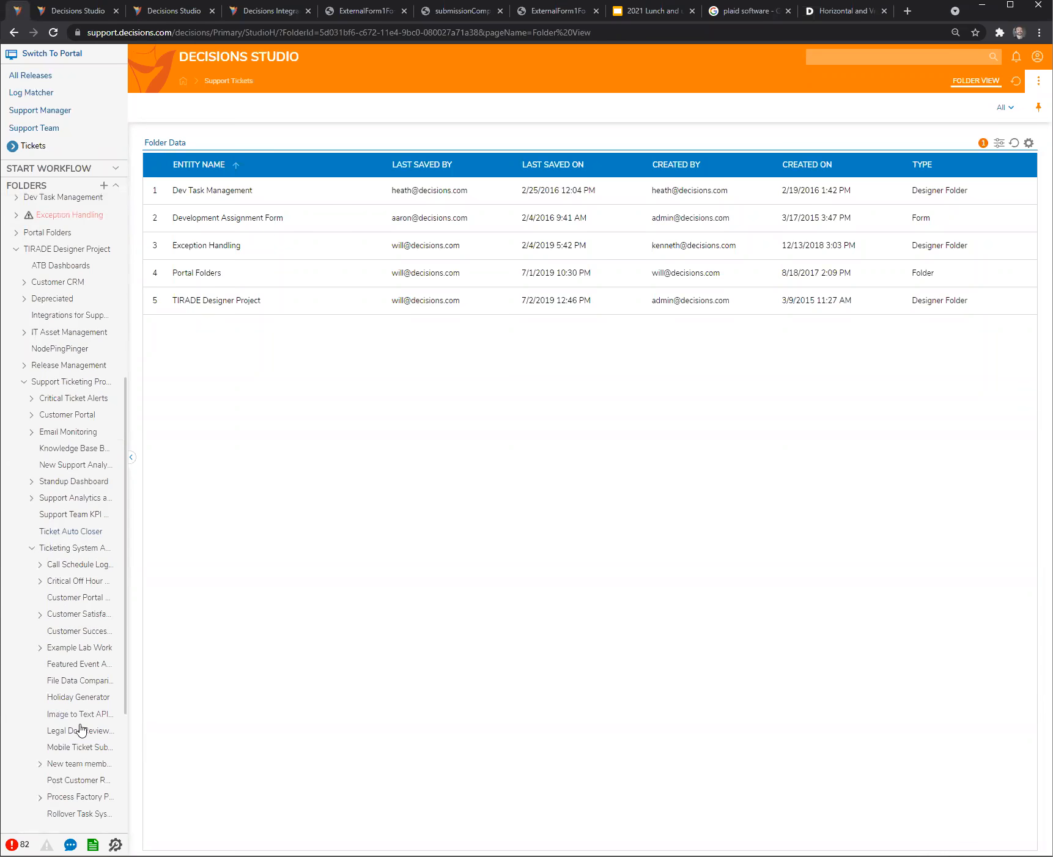
left_click_drag(130, 732, 177, 731)
scroll(89, 734, "down", 2)
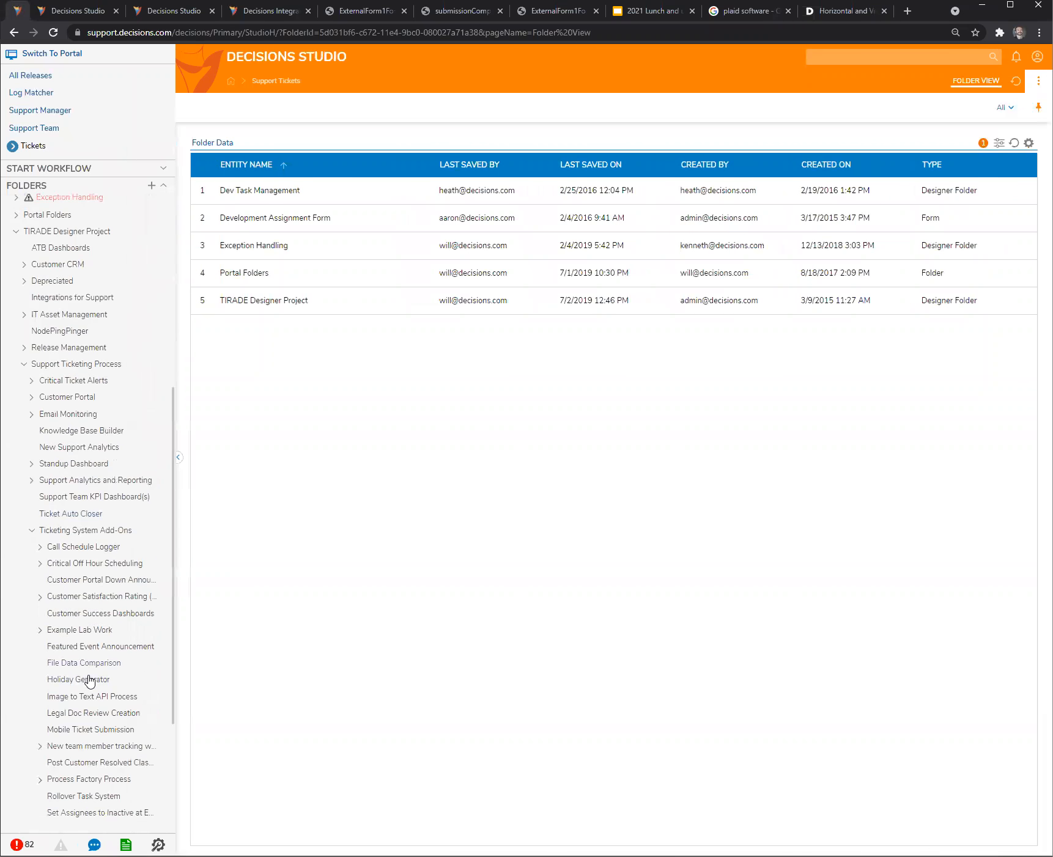
left_click(85, 726)
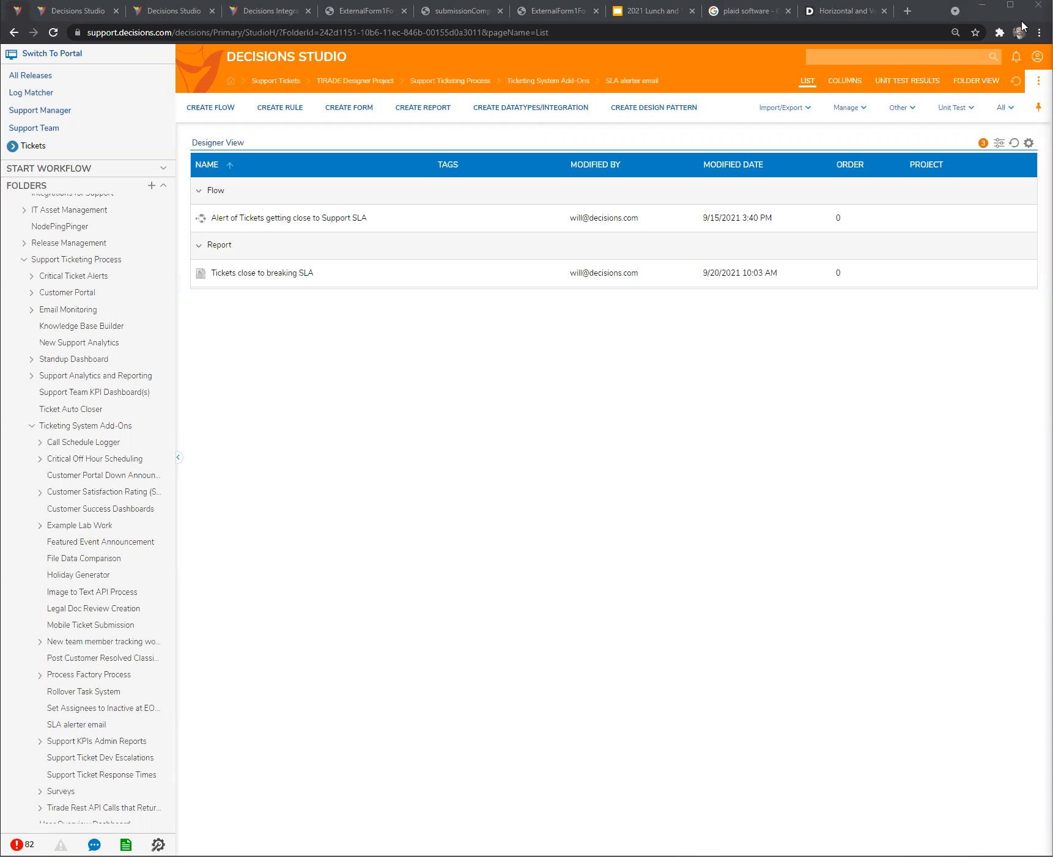
- View the "Tickets Approaching SLA!" email in Gmail, then search the Decisions documentation for "string builder" and open Appending HTML Lines Using String Builder
key("alt+Tab")
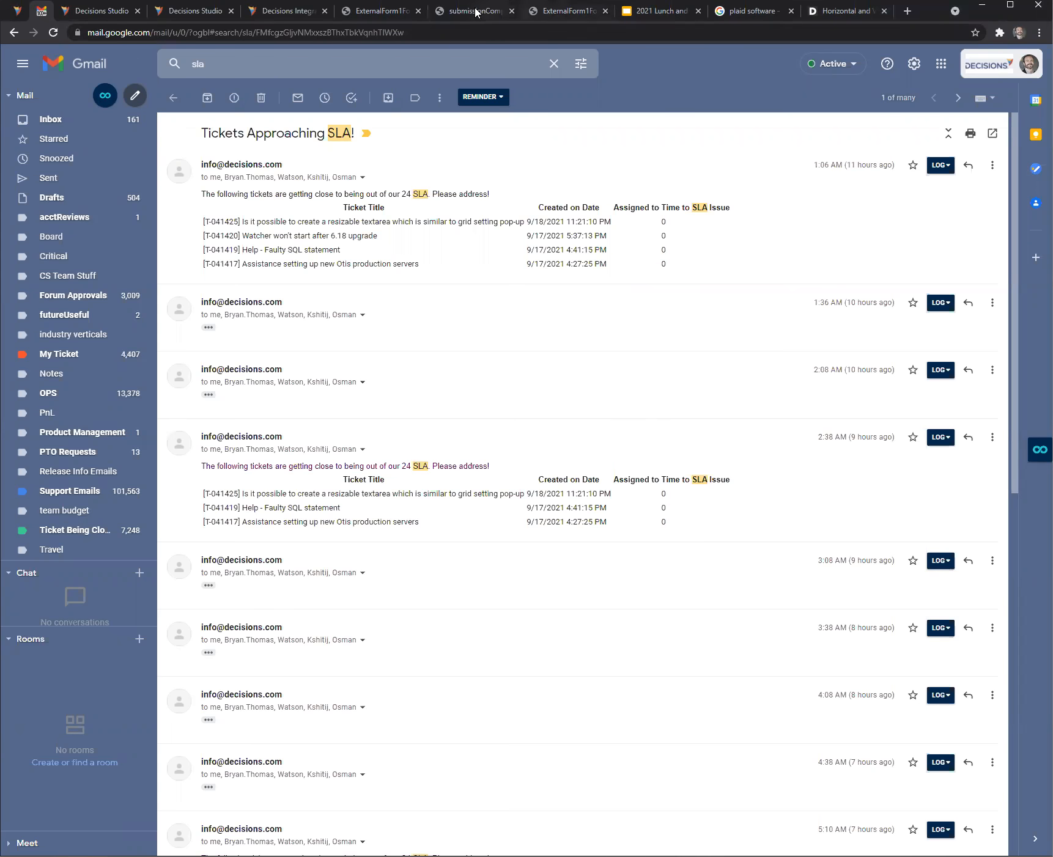
left_click(836, 16)
left_click(701, 75)
type("string builder")
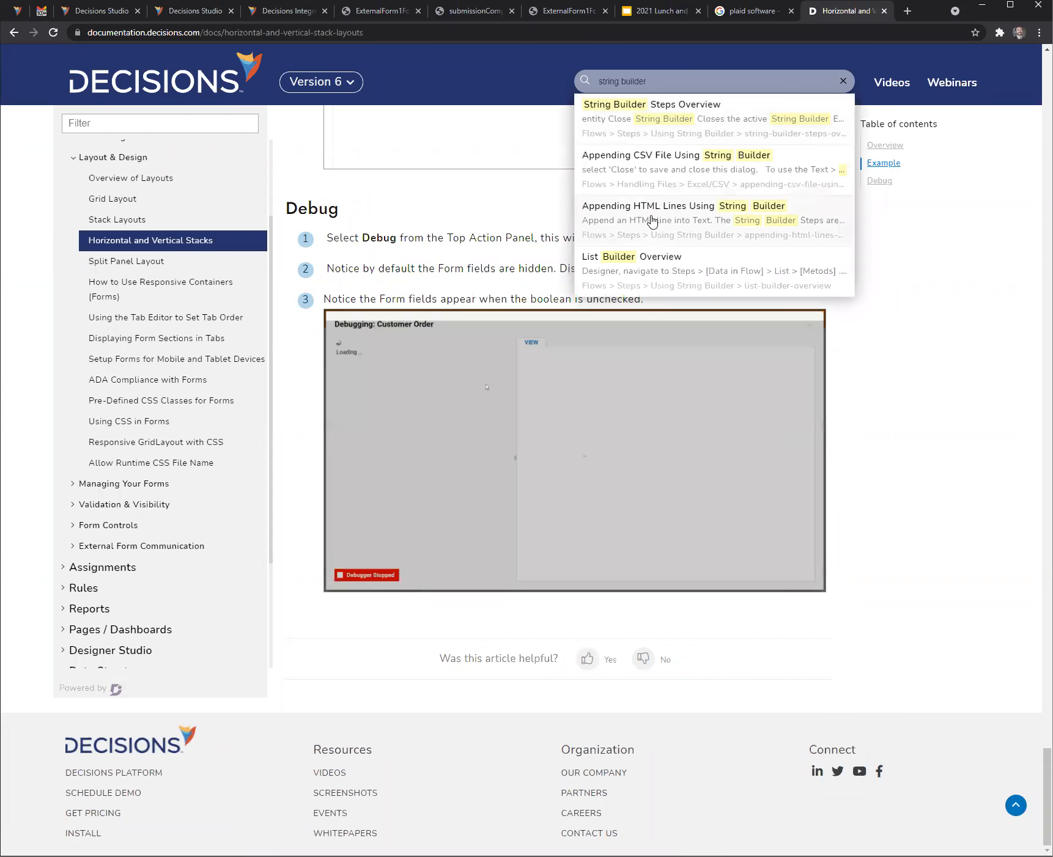
left_click(652, 222)
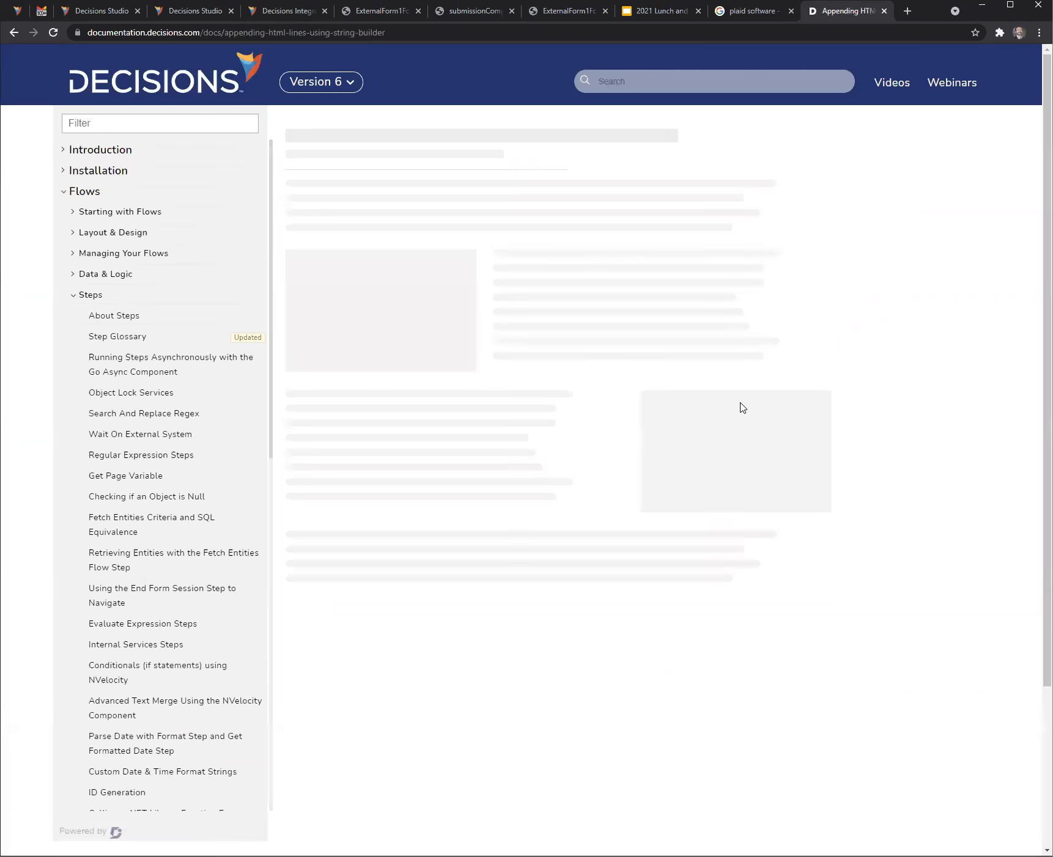
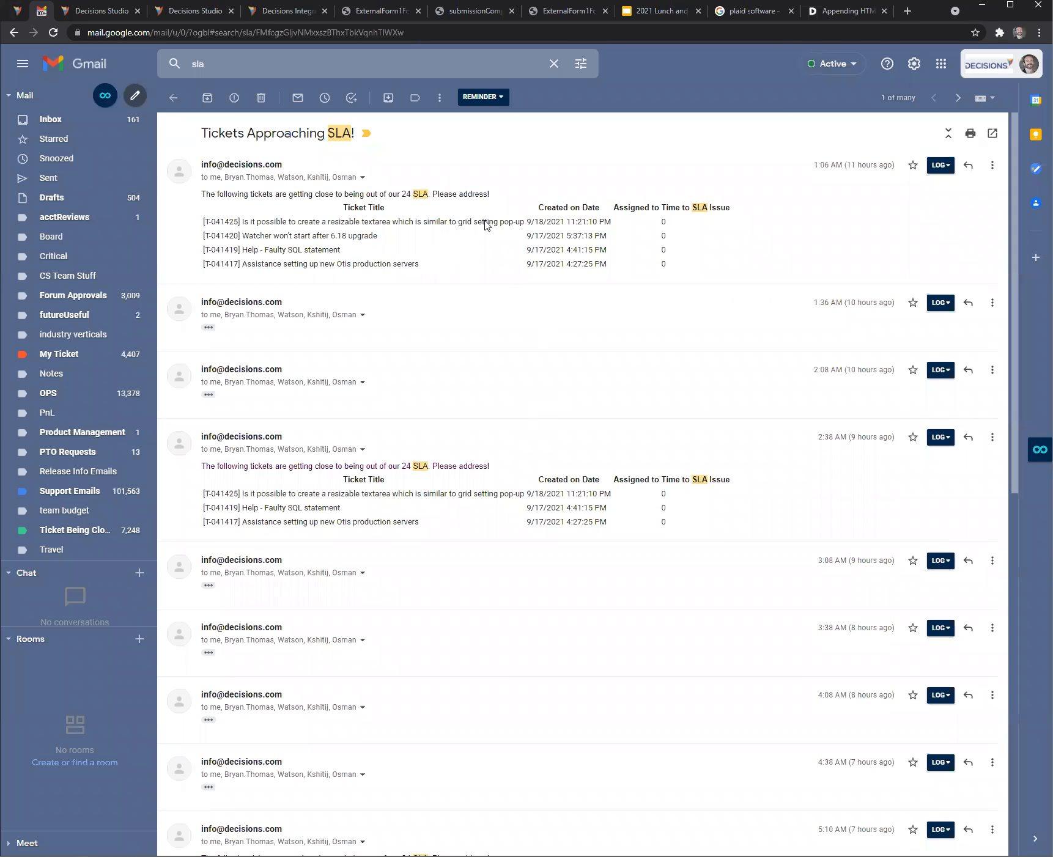
- Highlight the ticket table in the first SLA email, then switch to Decisions Studio and open the Alert of Tickets getting close to Support SLA flow
left_click_drag(701, 271, 196, 222)
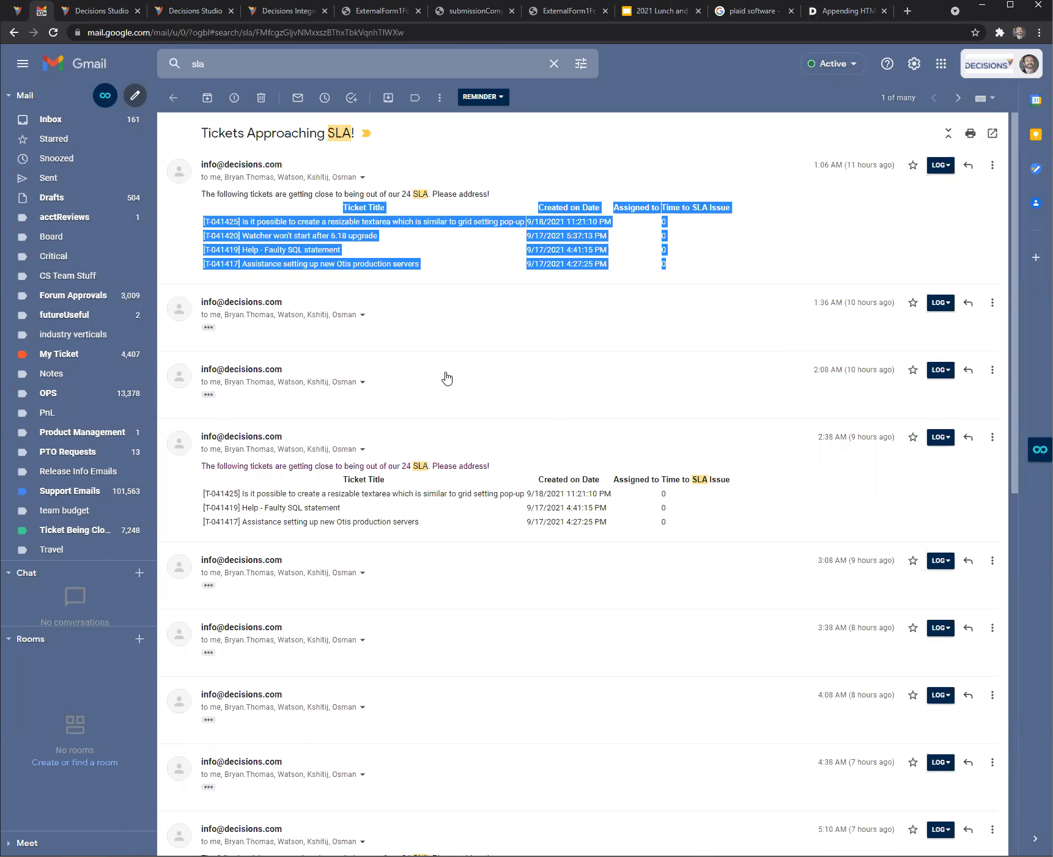
left_click(734, 263)
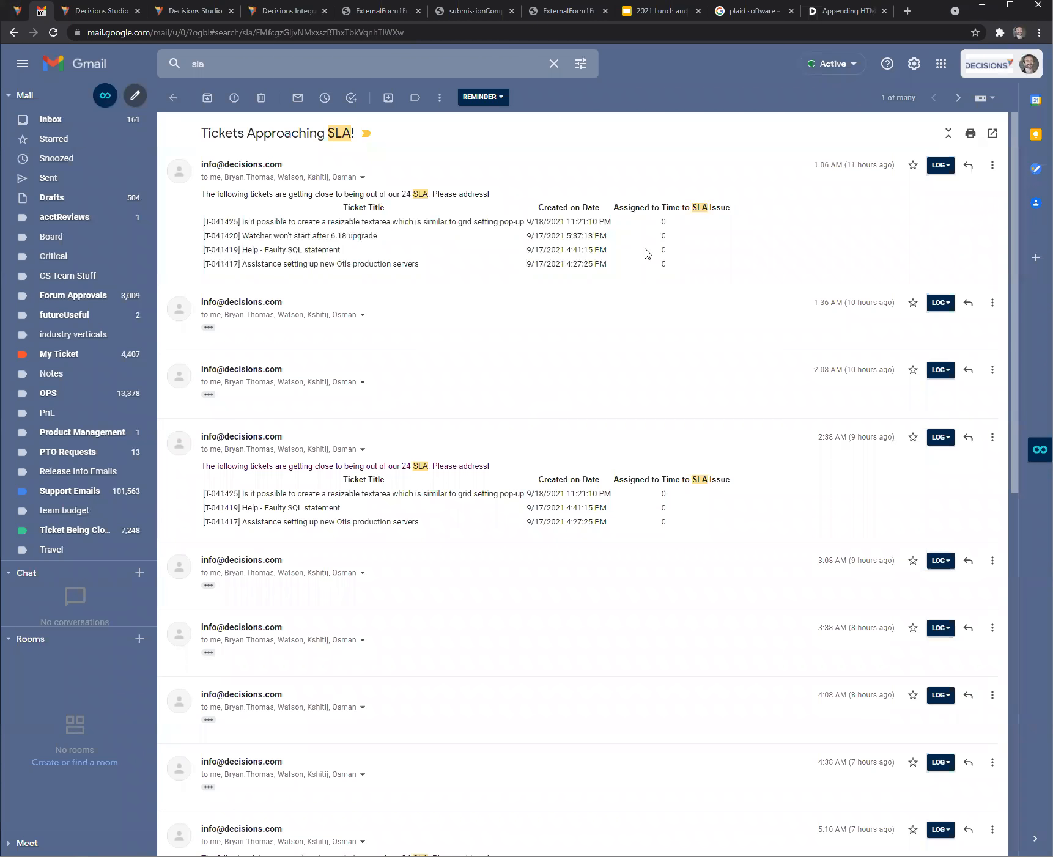
left_click(18, 11)
left_click(251, 219)
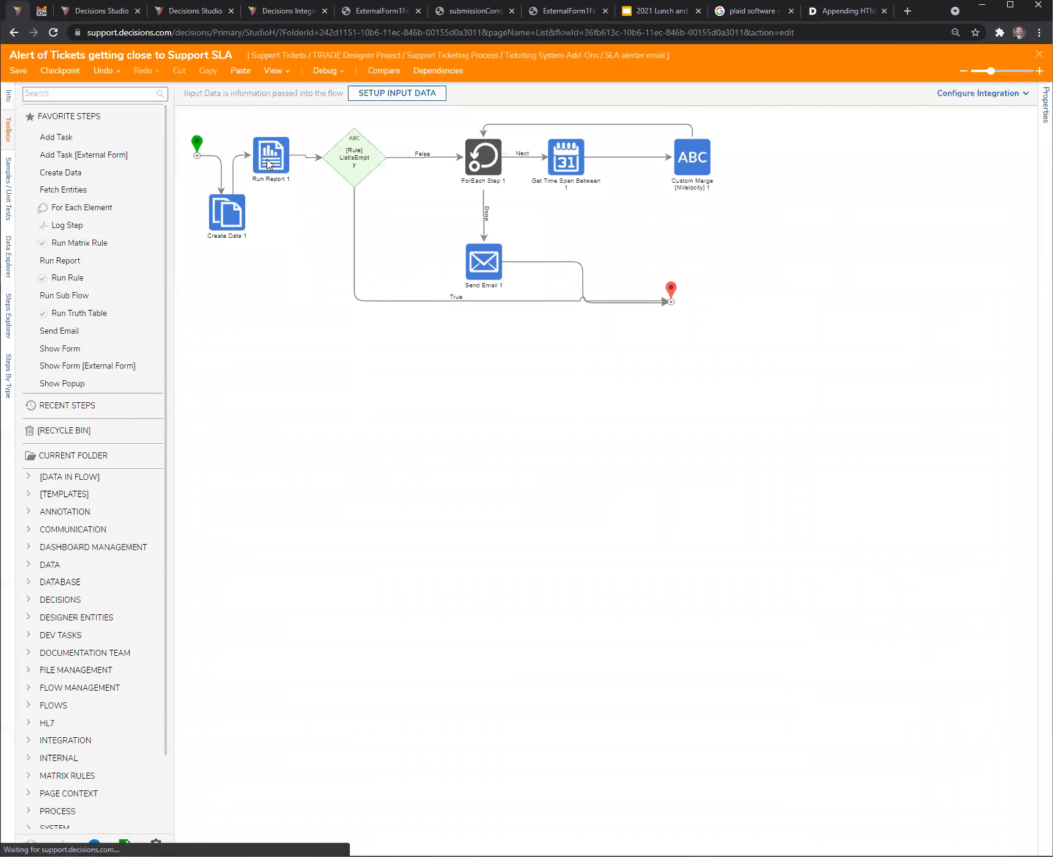
- Inspect the settings of the Run Report, ListIsEmpty rule and ForEach steps, giving the properties more width
left_click(273, 175)
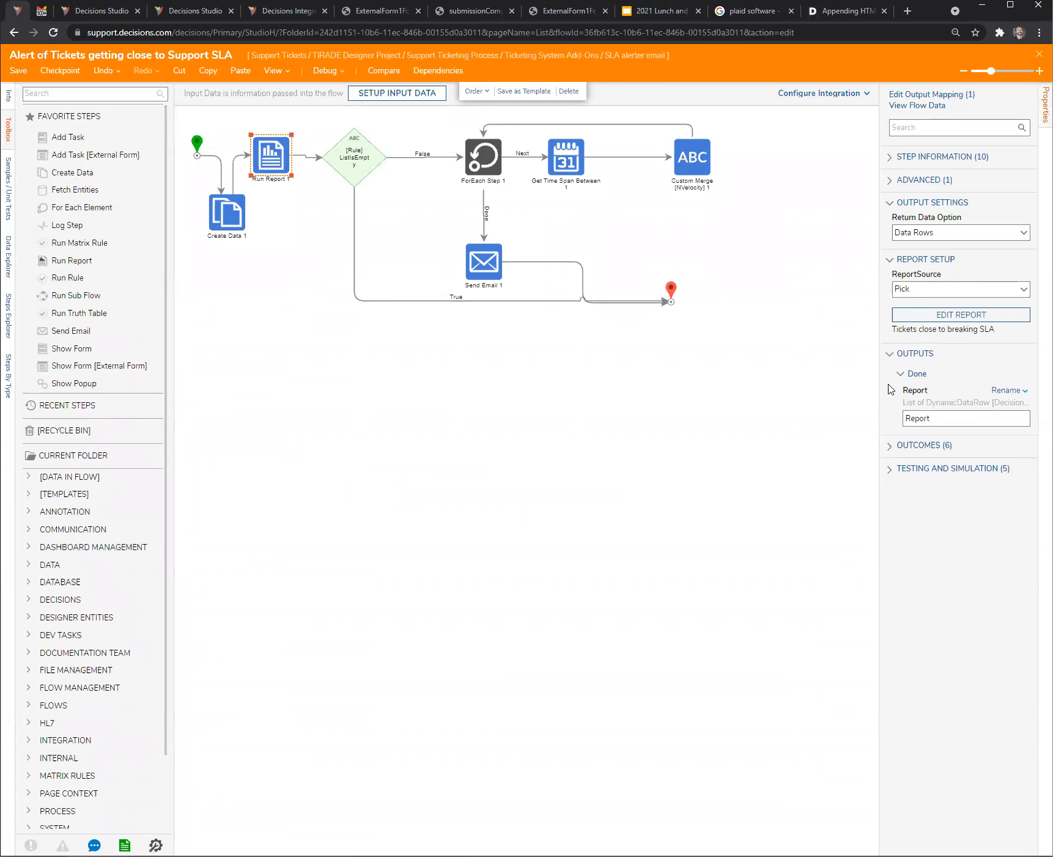
left_click_drag(842, 392, 831, 339)
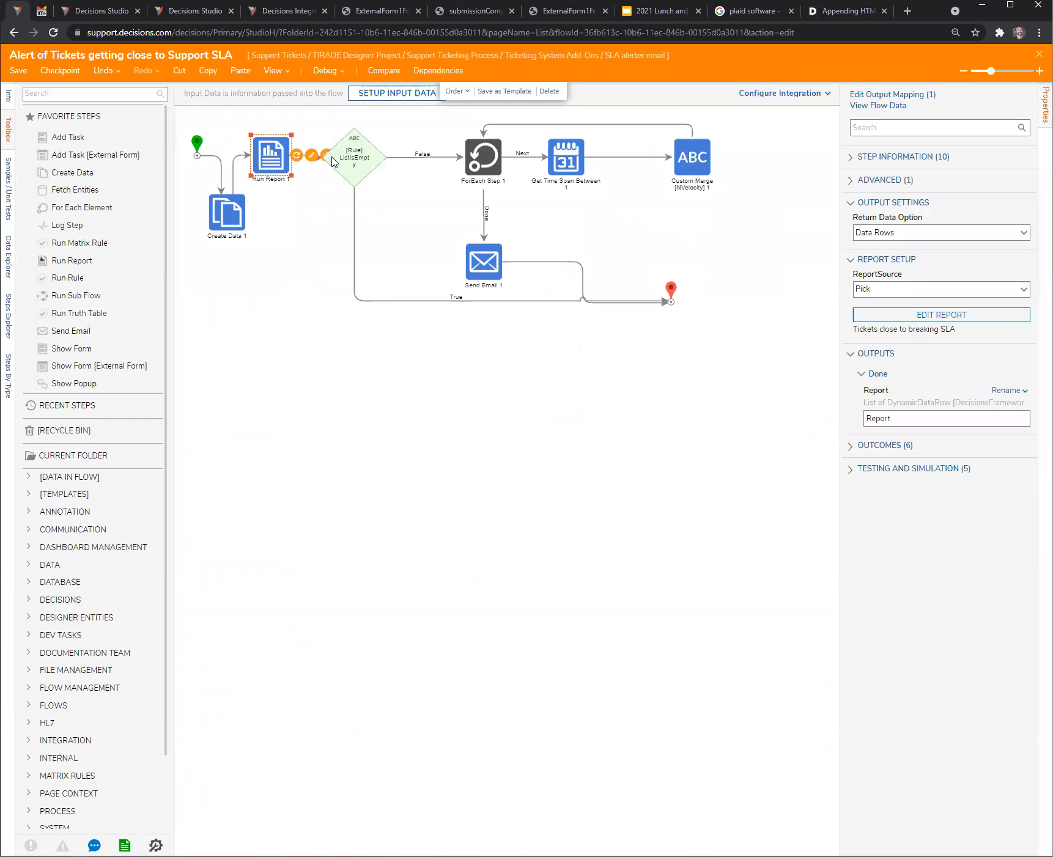
left_click(353, 174)
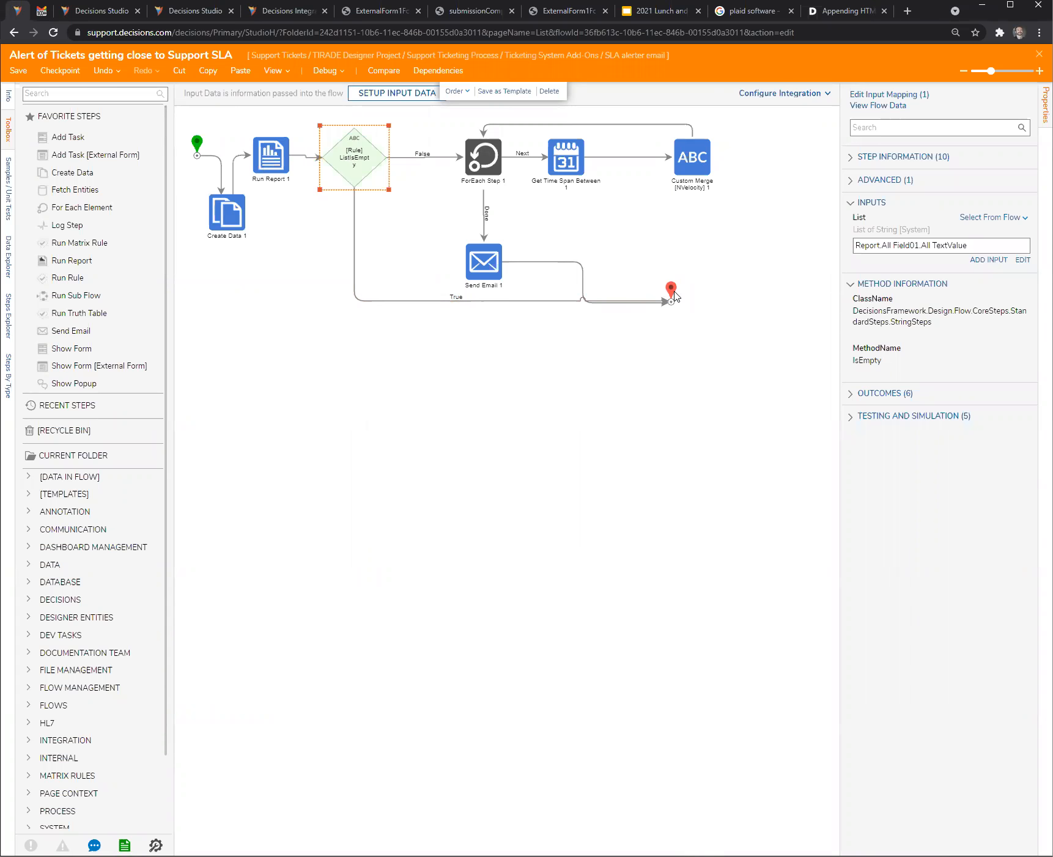
left_click(484, 169)
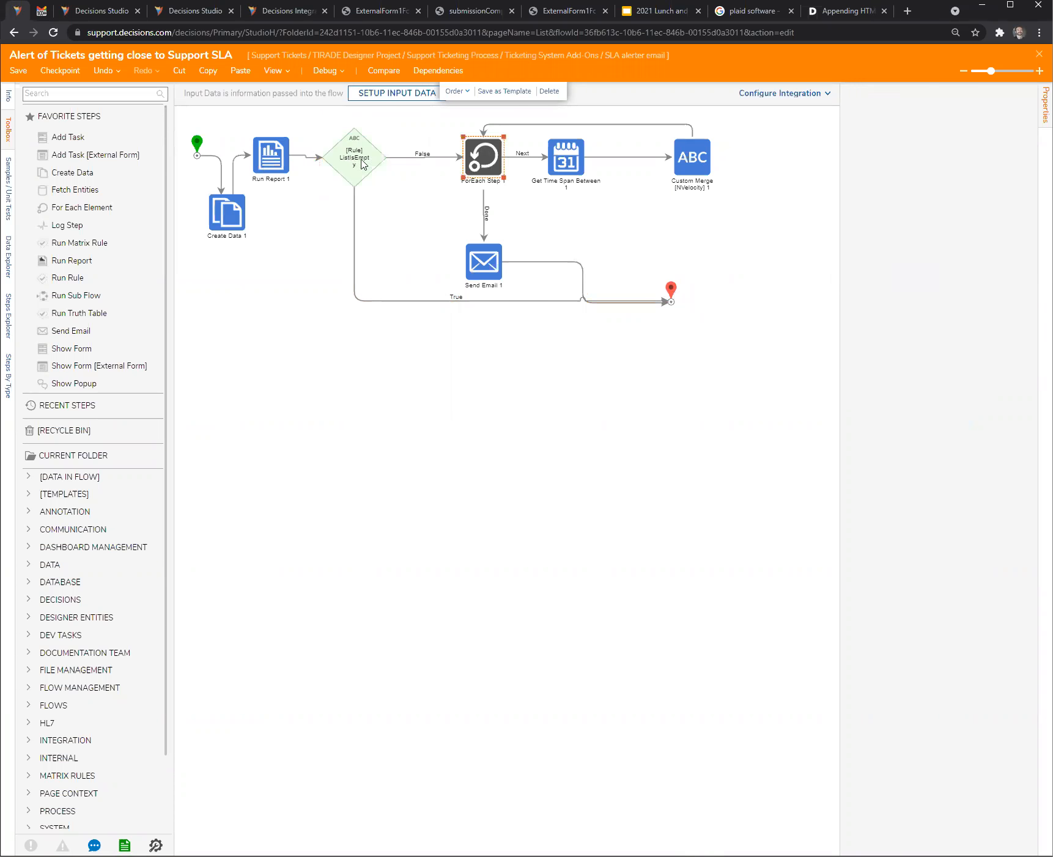
left_click(276, 161)
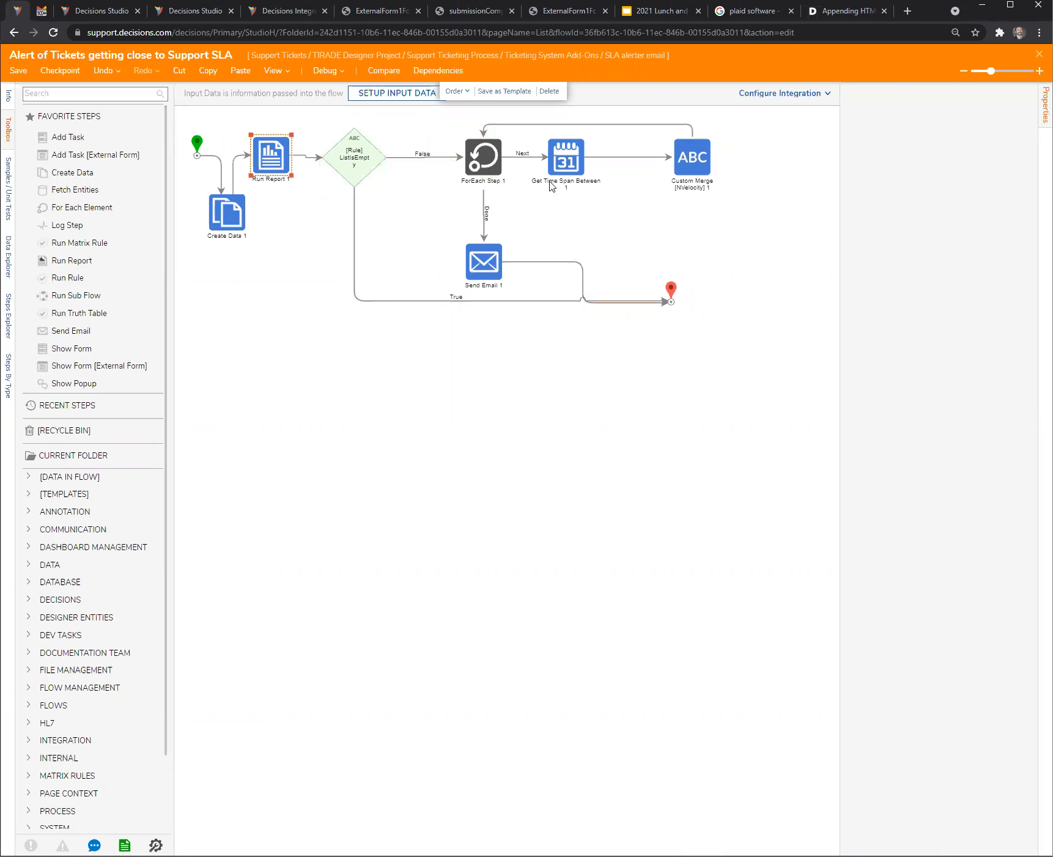
- Inspect the Custom Merge [NVelocity] step's template in an enlarged box and highlight its table-row markup
left_click(691, 158)
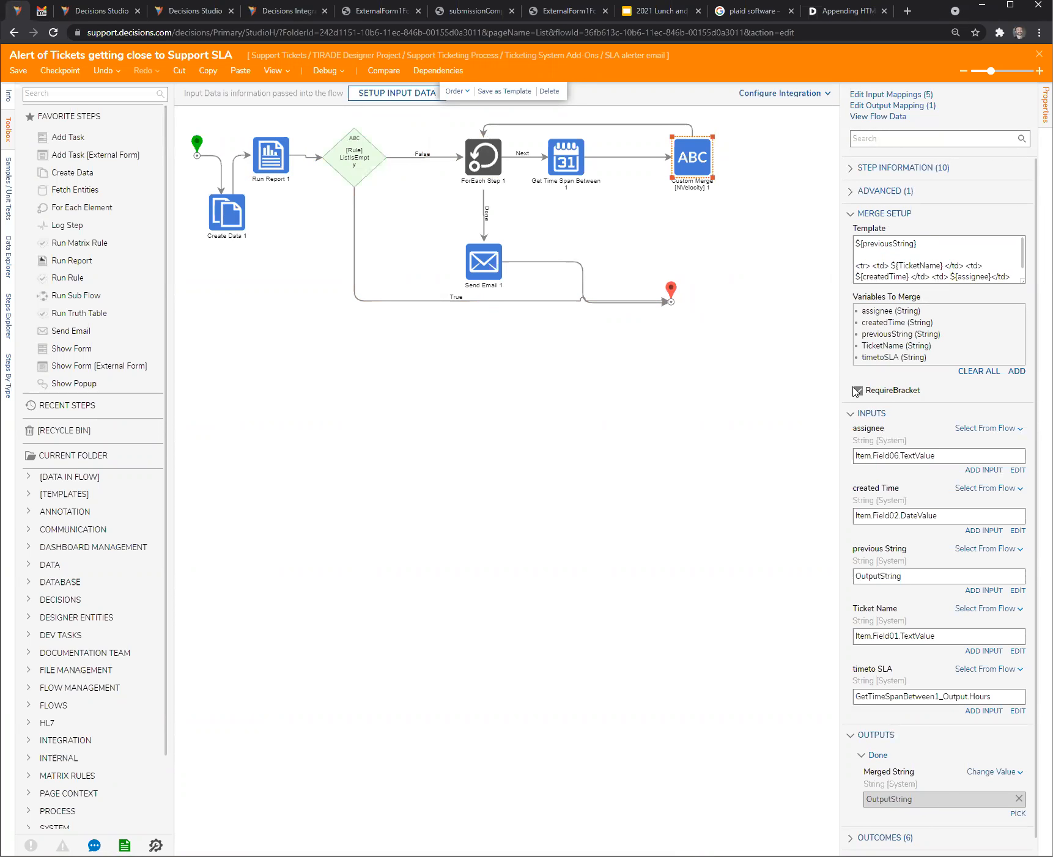
left_click_drag(842, 388, 642, 389)
left_click_drag(1022, 282, 1020, 395)
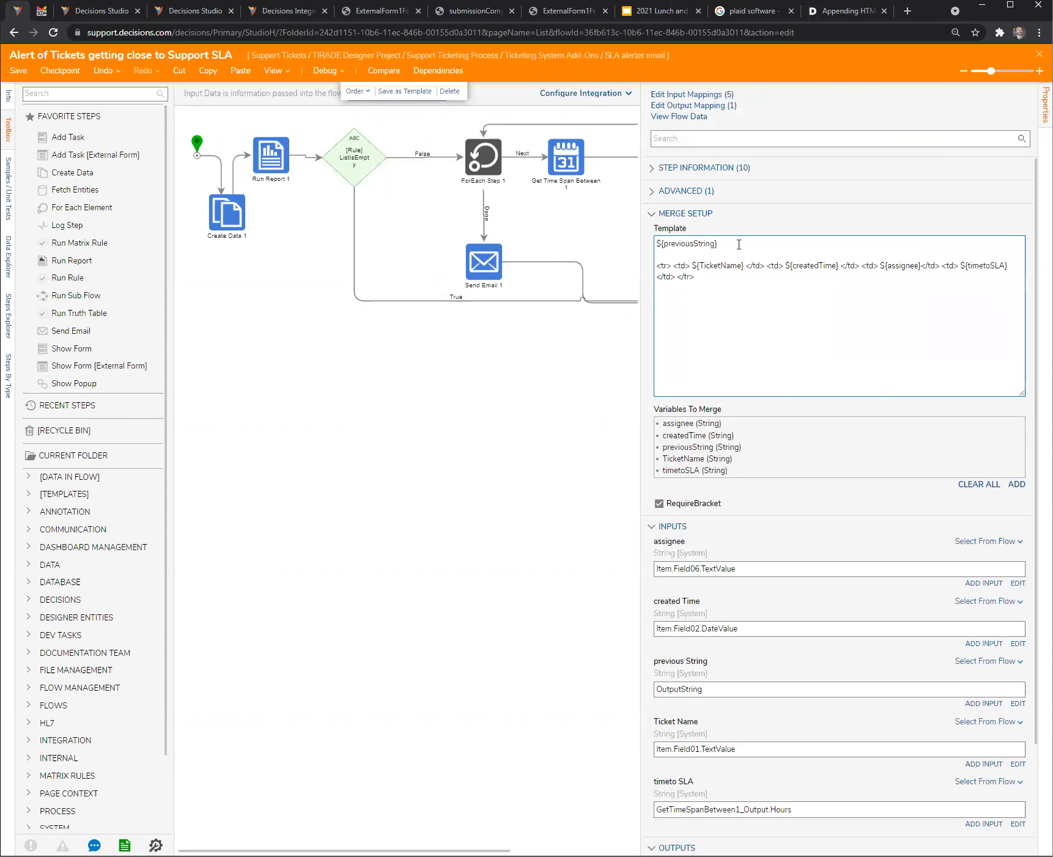
left_click_drag(695, 277, 630, 269)
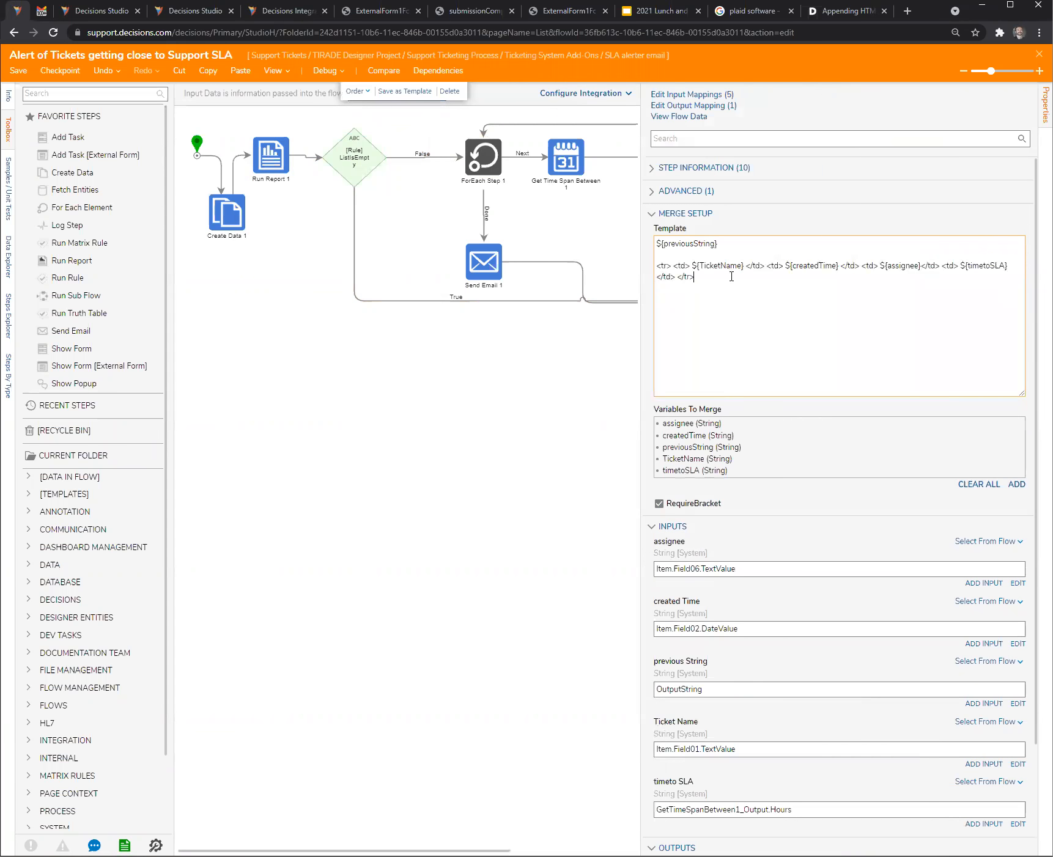
- View the Create Data step's merge text, highlight the intro sentence and table header markup, and close the editor without saving
left_click(227, 219)
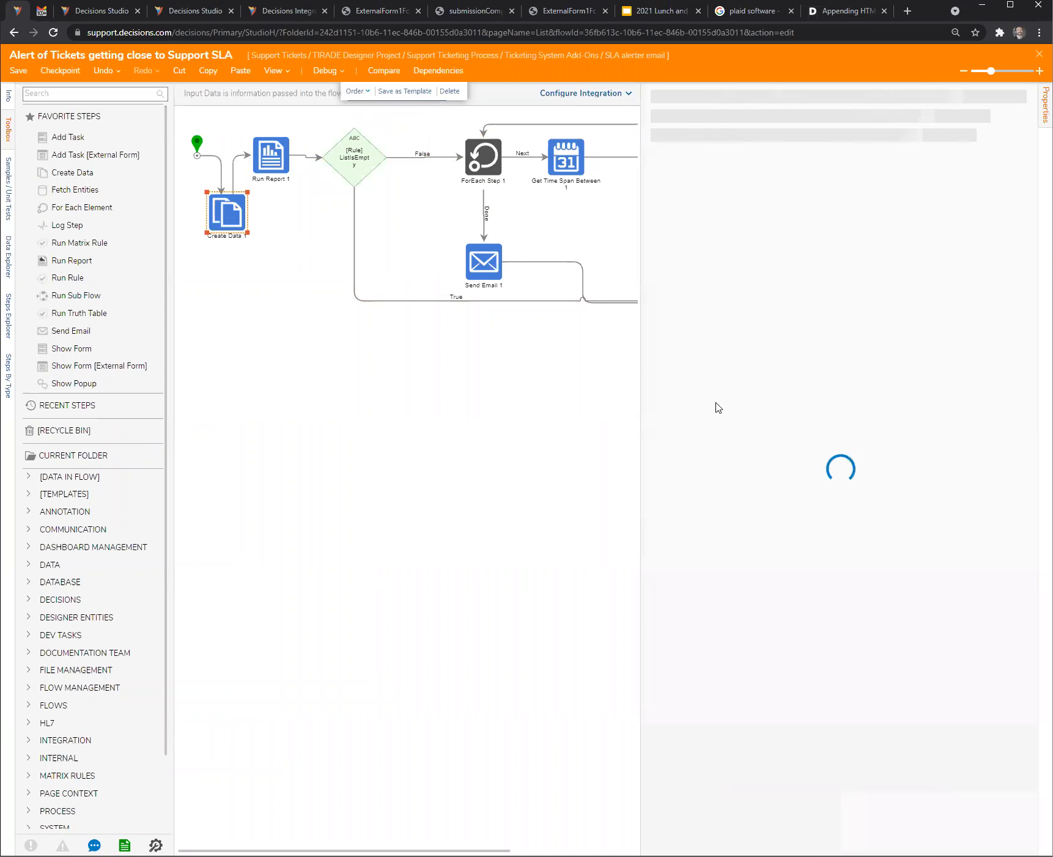
left_click(993, 354)
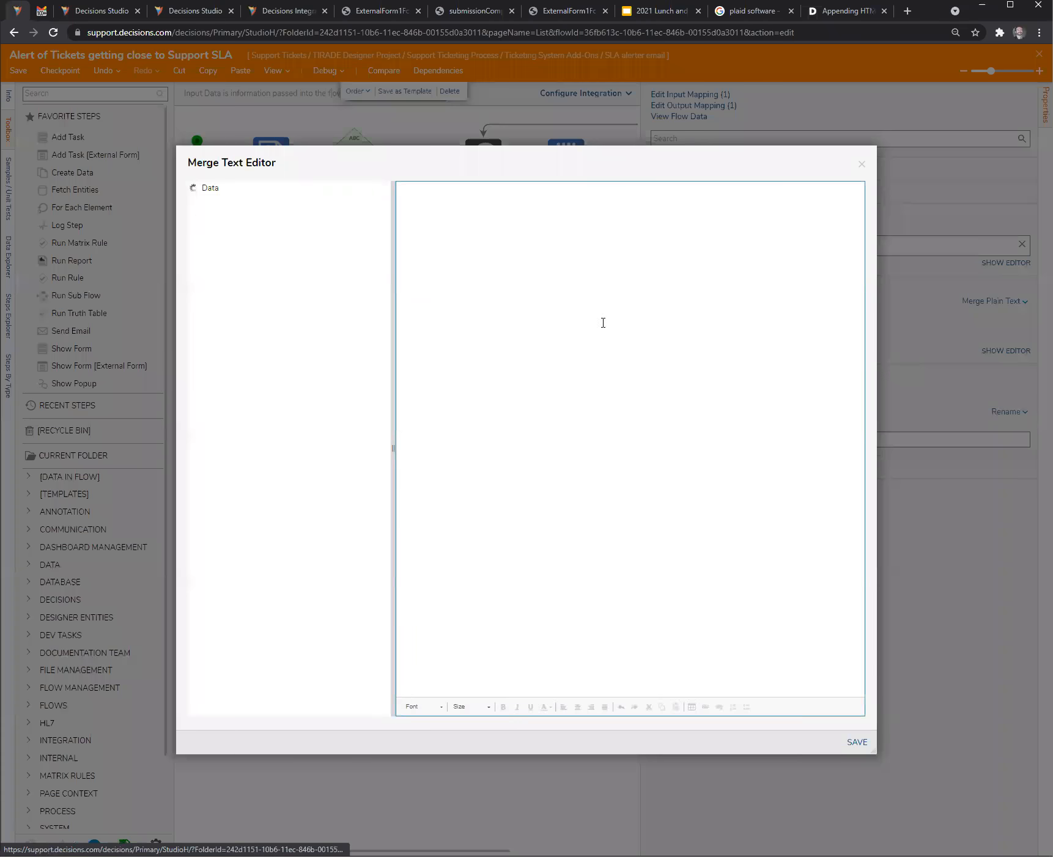
left_click_drag(514, 249, 361, 191)
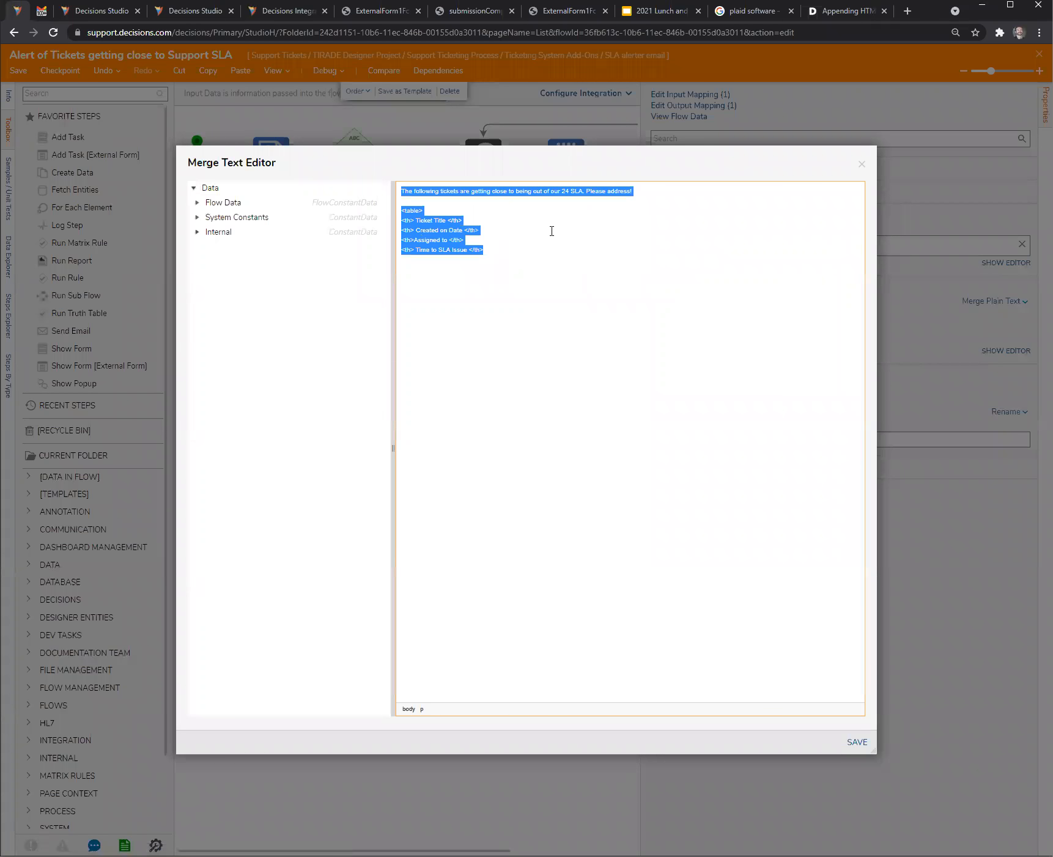
left_click(533, 235)
left_click_drag(499, 252, 366, 223)
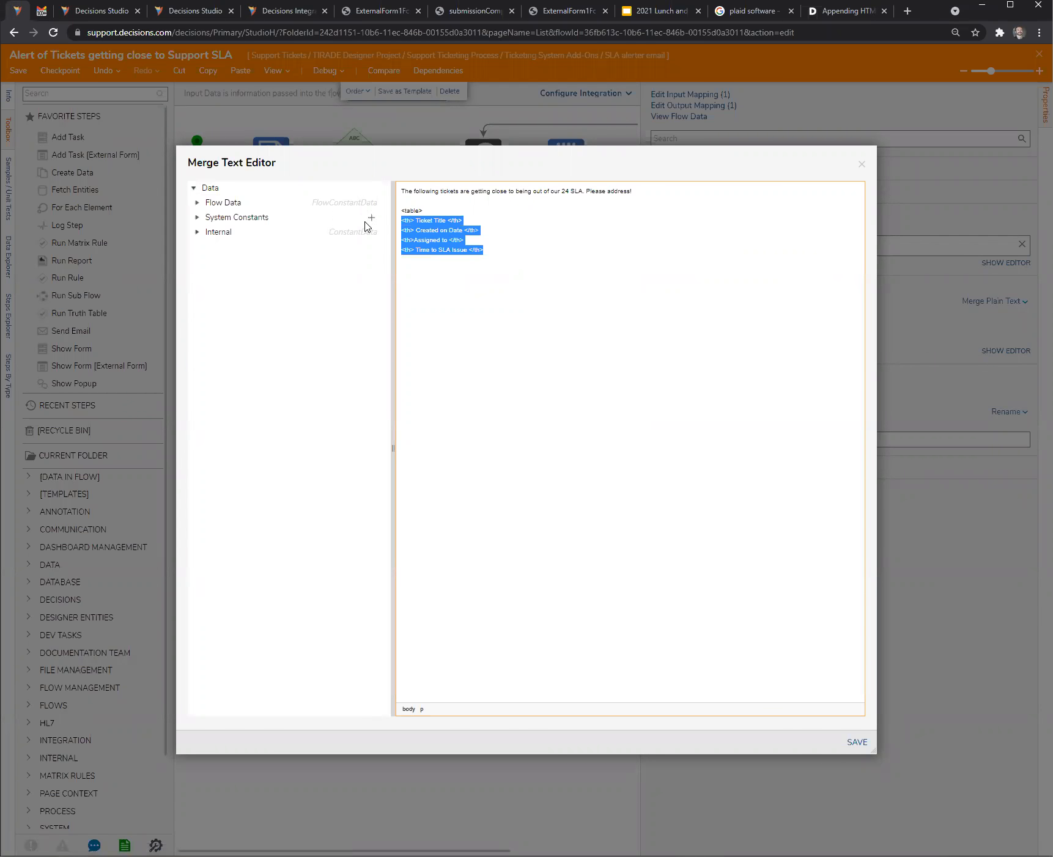
left_click(421, 212)
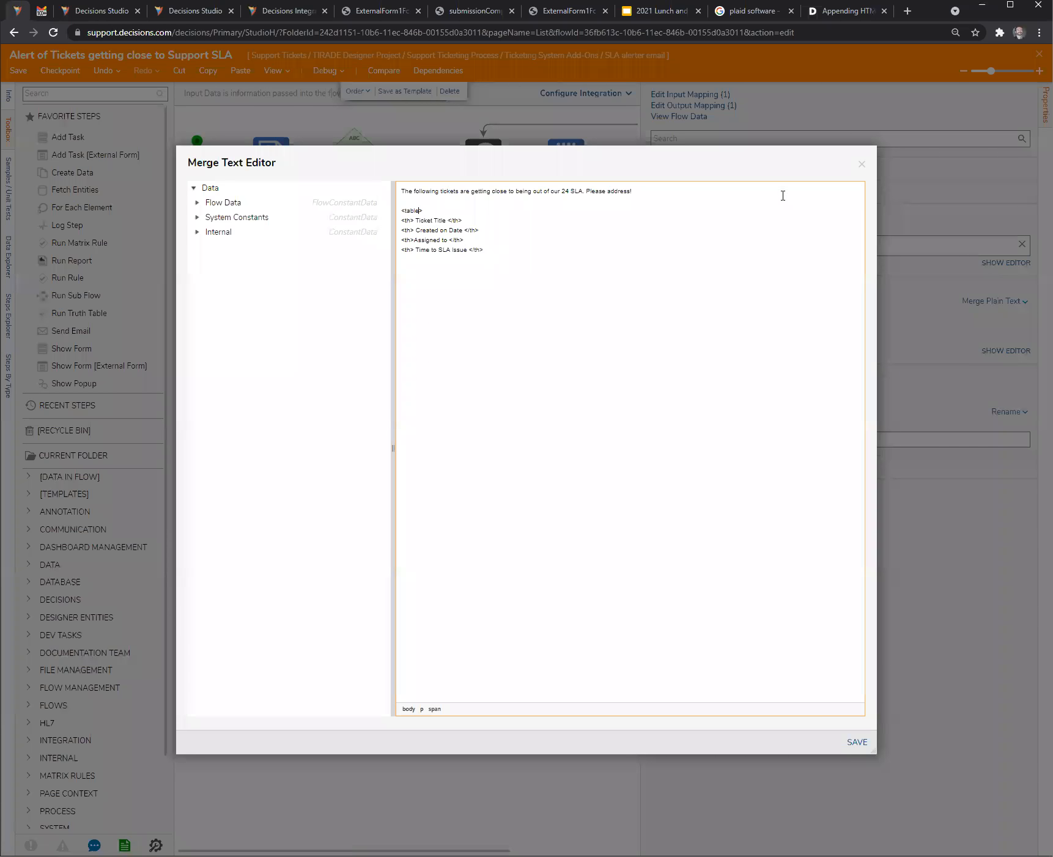
left_click(861, 163)
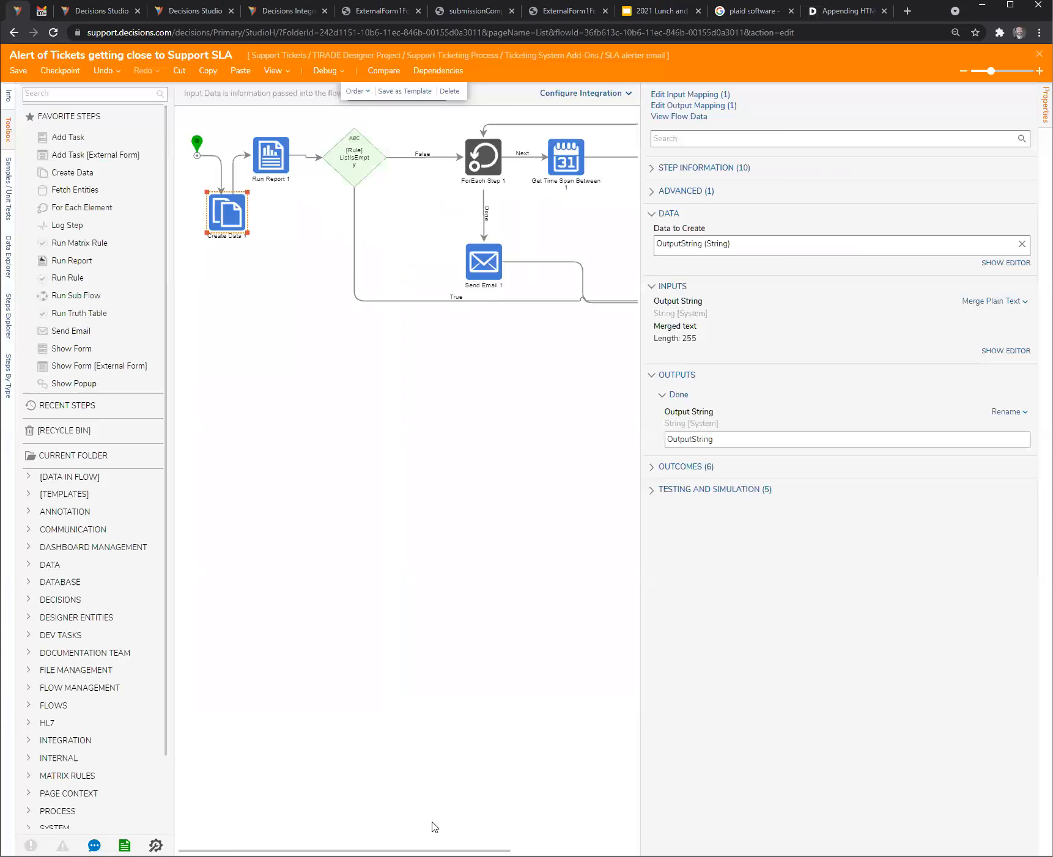
- Return to the Custom Merge step, highlight ${previousString} in its template and enlarge the properties and template box
scroll(615, 494, "right", 3)
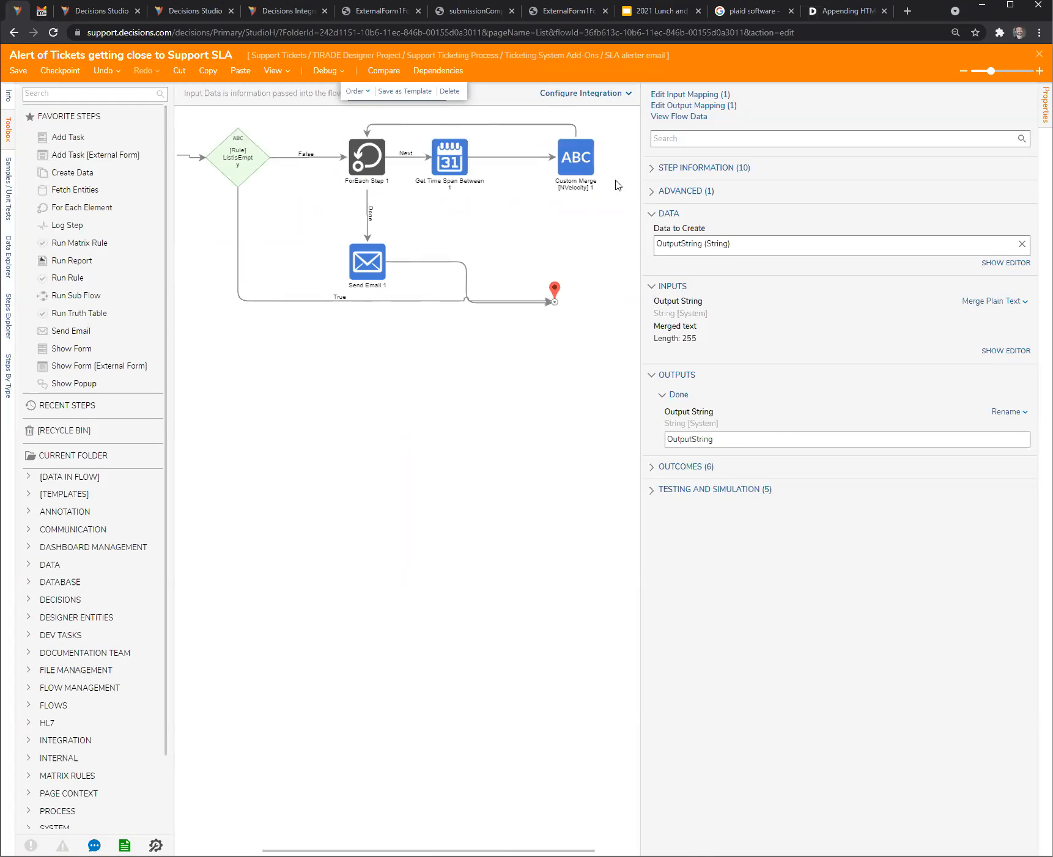
left_click(581, 158)
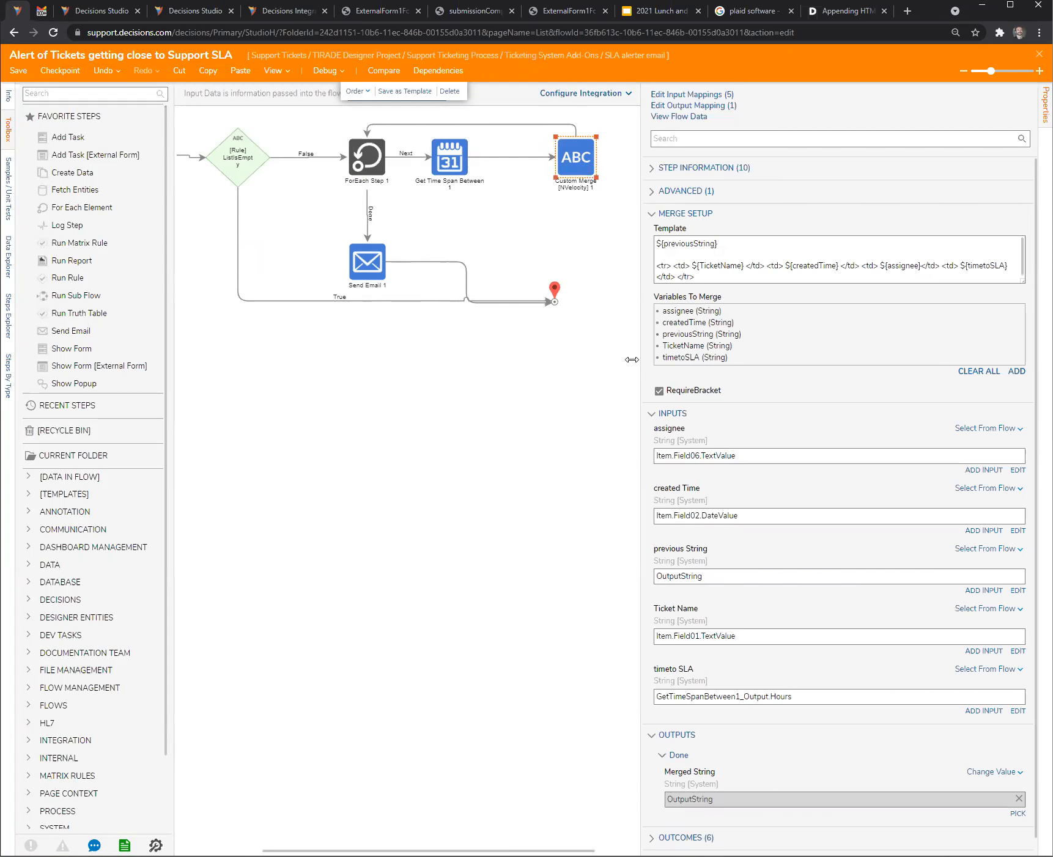
left_click_drag(641, 362, 518, 363)
left_click(613, 242)
left_click_drag(613, 241, 475, 244)
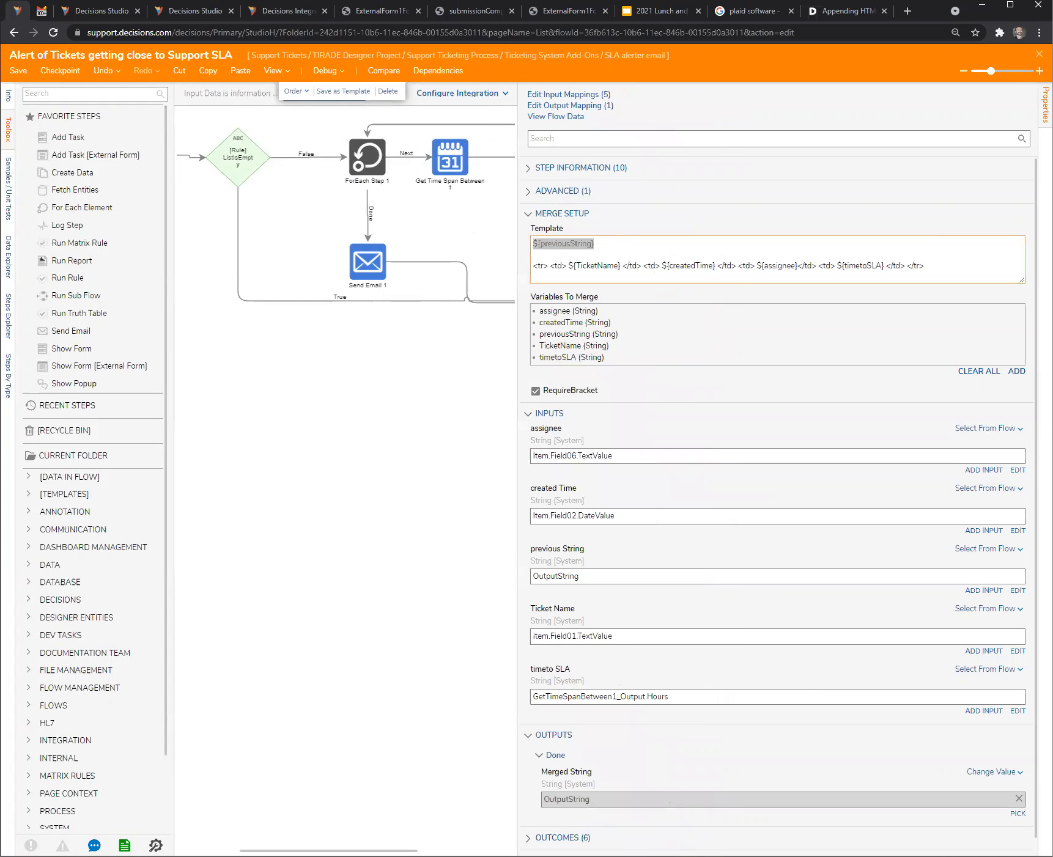
left_click_drag(1022, 281, 1023, 388)
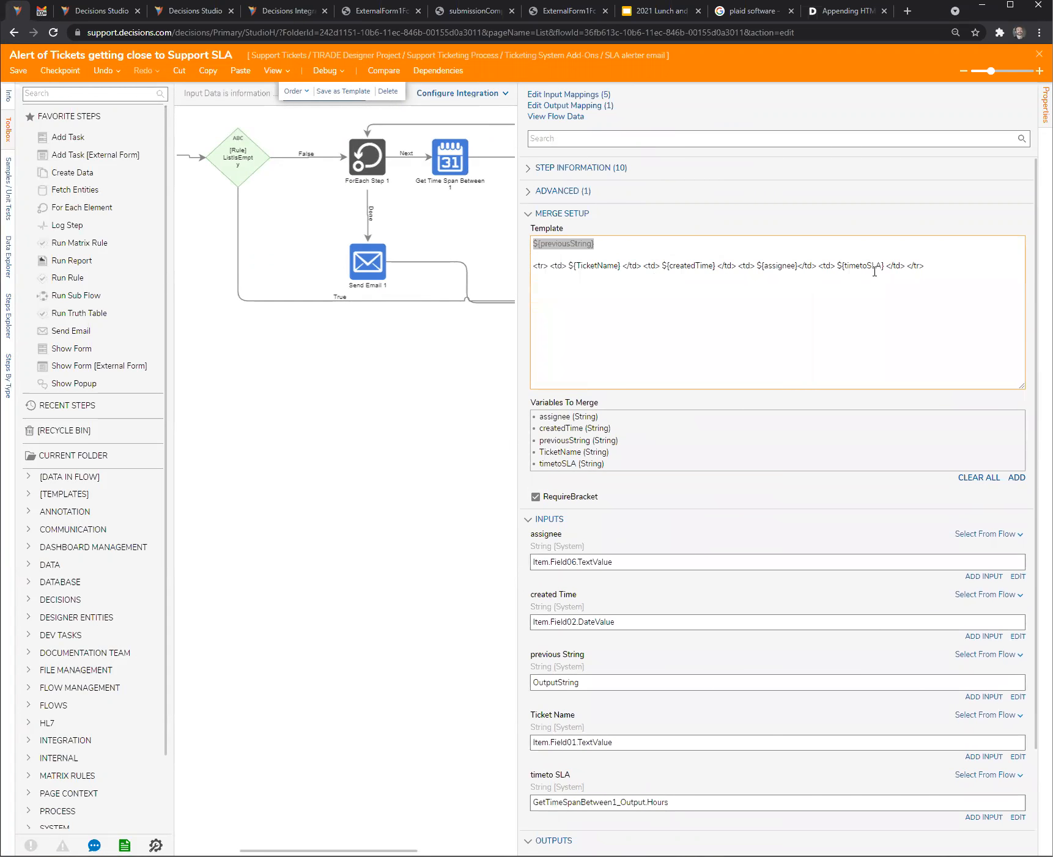
- Highlight the whole Custom Merge template, then only the ${TicketName} variable in its table row
left_click_drag(943, 267, 504, 243)
left_click(603, 274)
left_click_drag(623, 265, 566, 264)
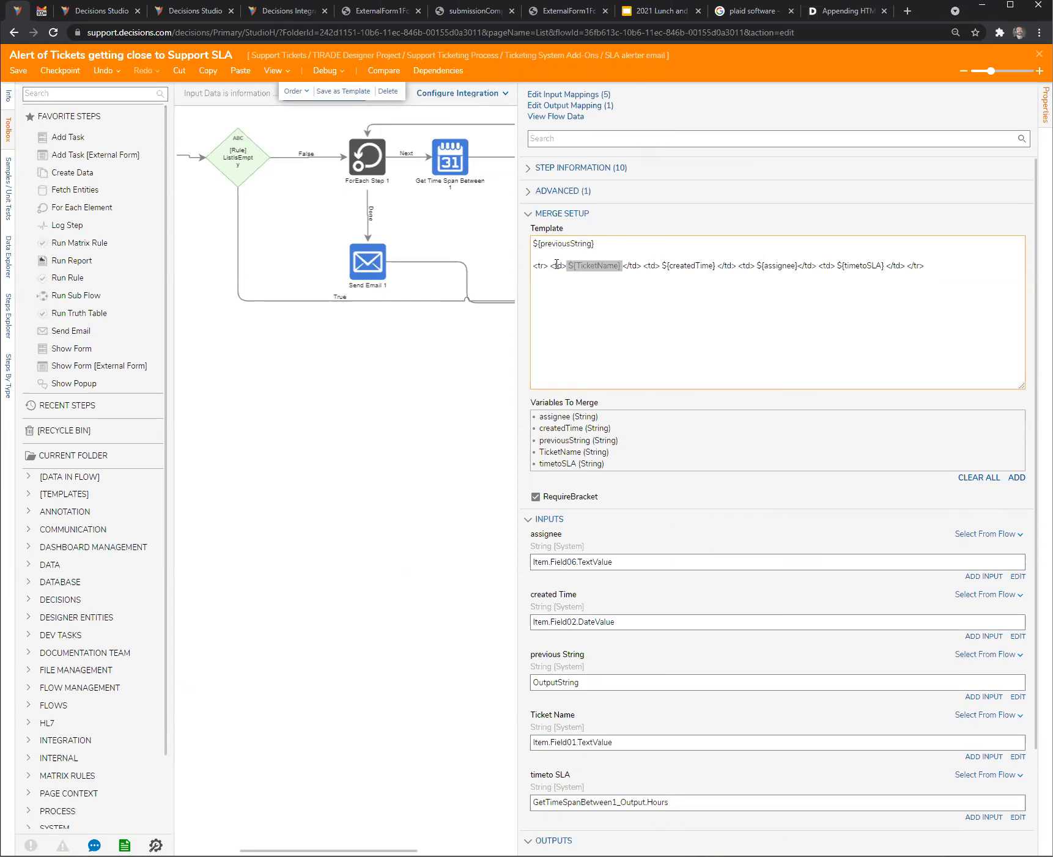
left_click(590, 270)
- Review the Custom Merge step's input mappings against its template and select the previous String input
scroll(680, 587, "down", 2)
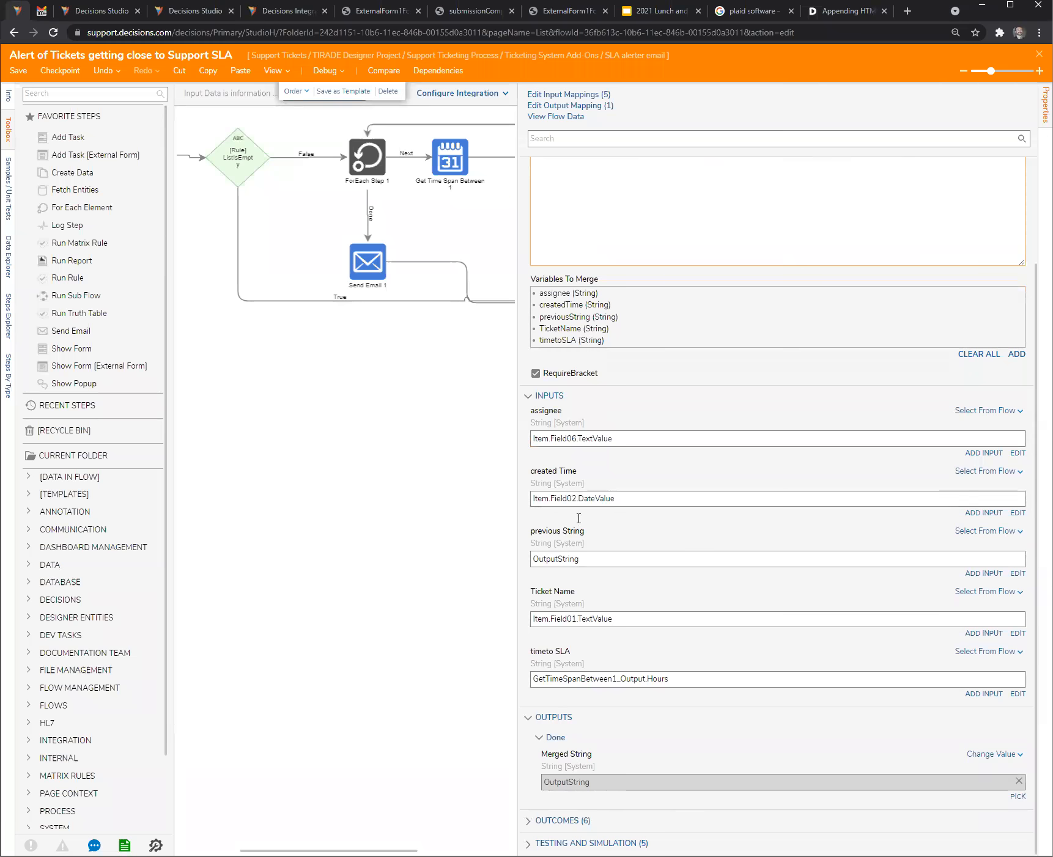
scroll(588, 422, "up", 2)
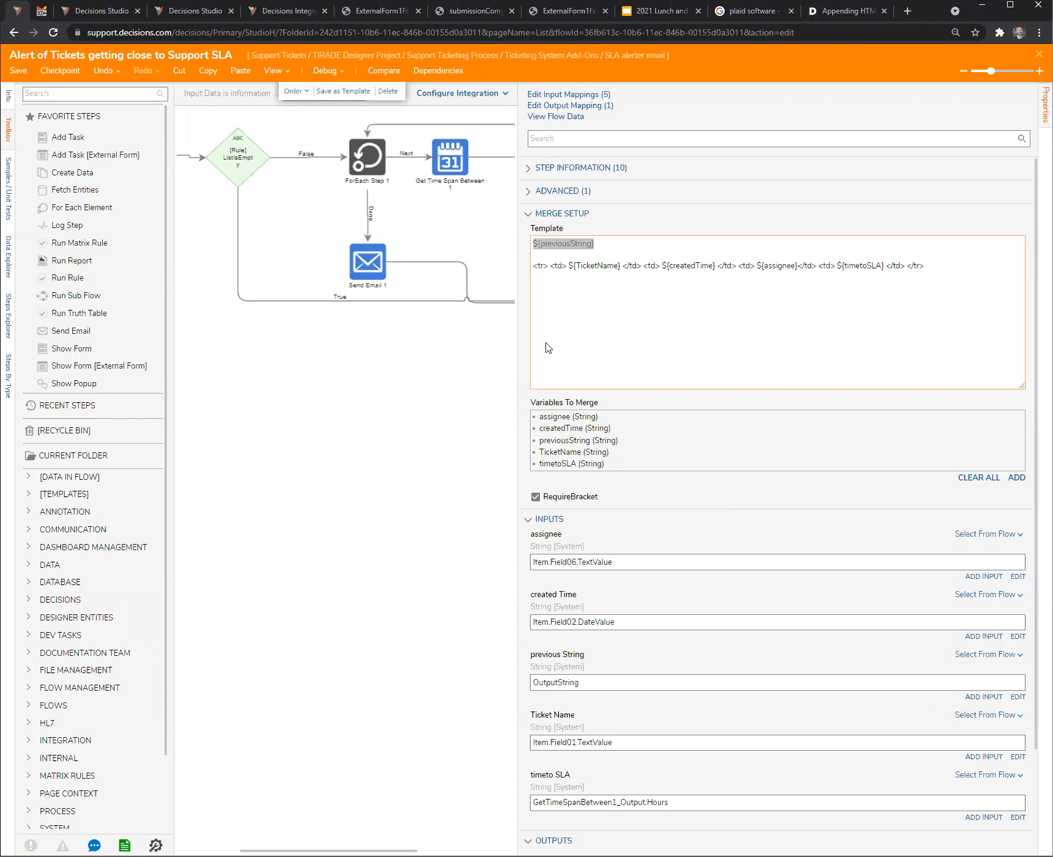
scroll(648, 502, "down", 2)
left_click(597, 559)
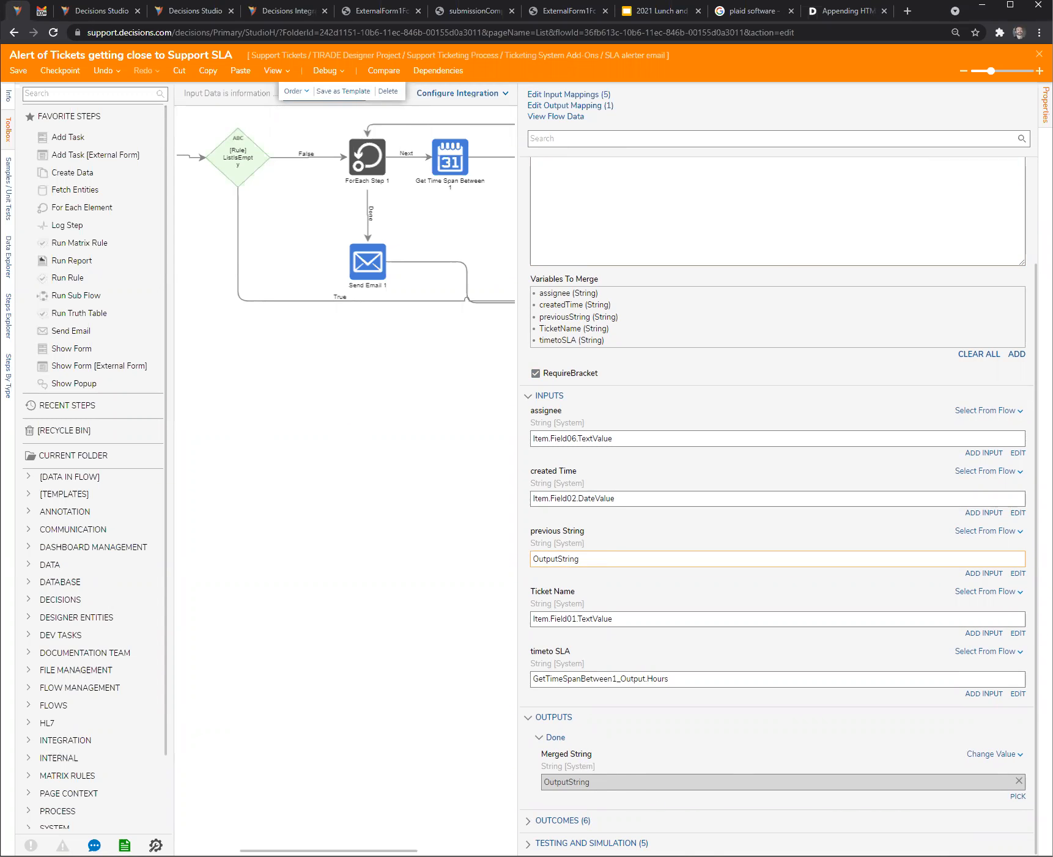
- Check the Create Data step's OutputString output, then clear the selection to show the whole flow
scroll(287, 691, "left", 3)
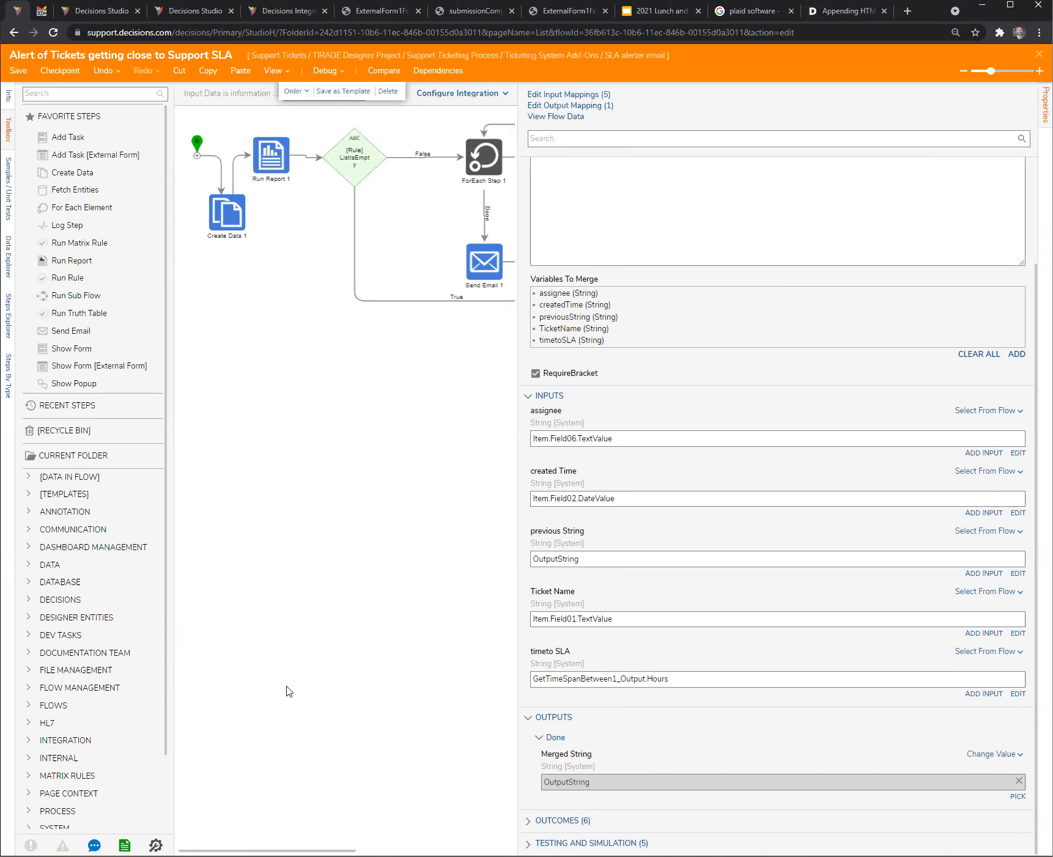
left_click(225, 219)
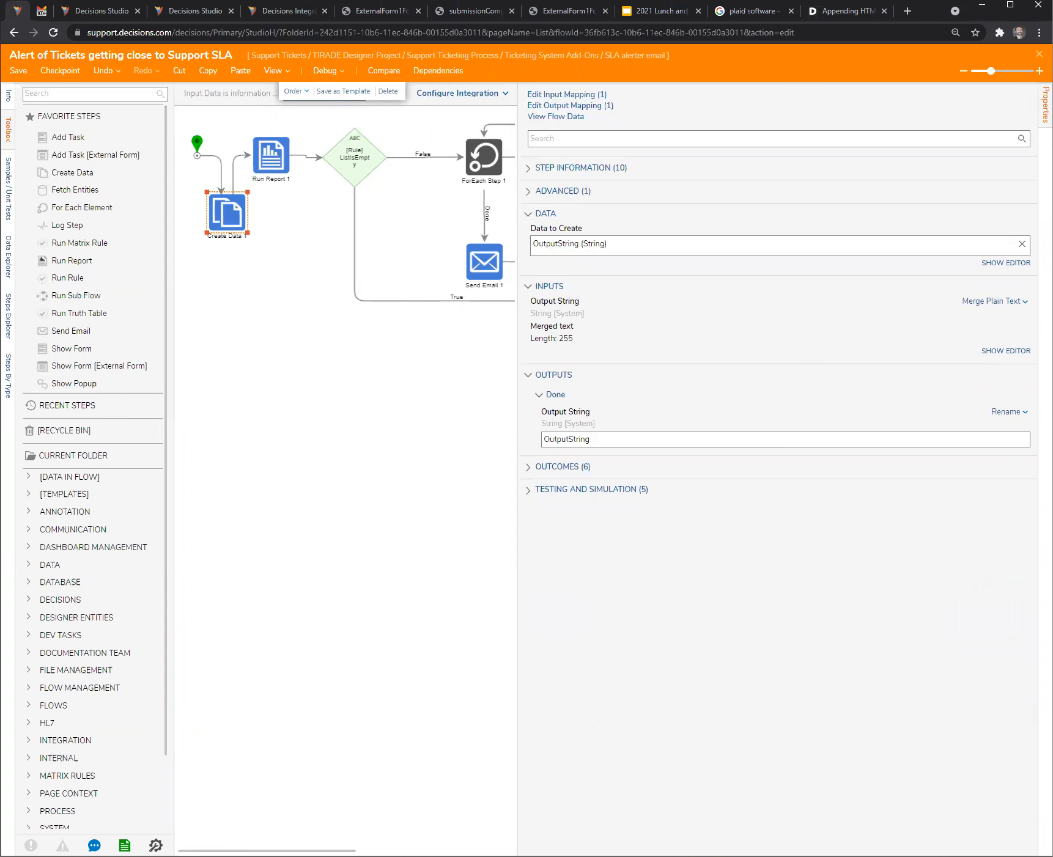
scroll(393, 555, "right", 3)
left_click(392, 555)
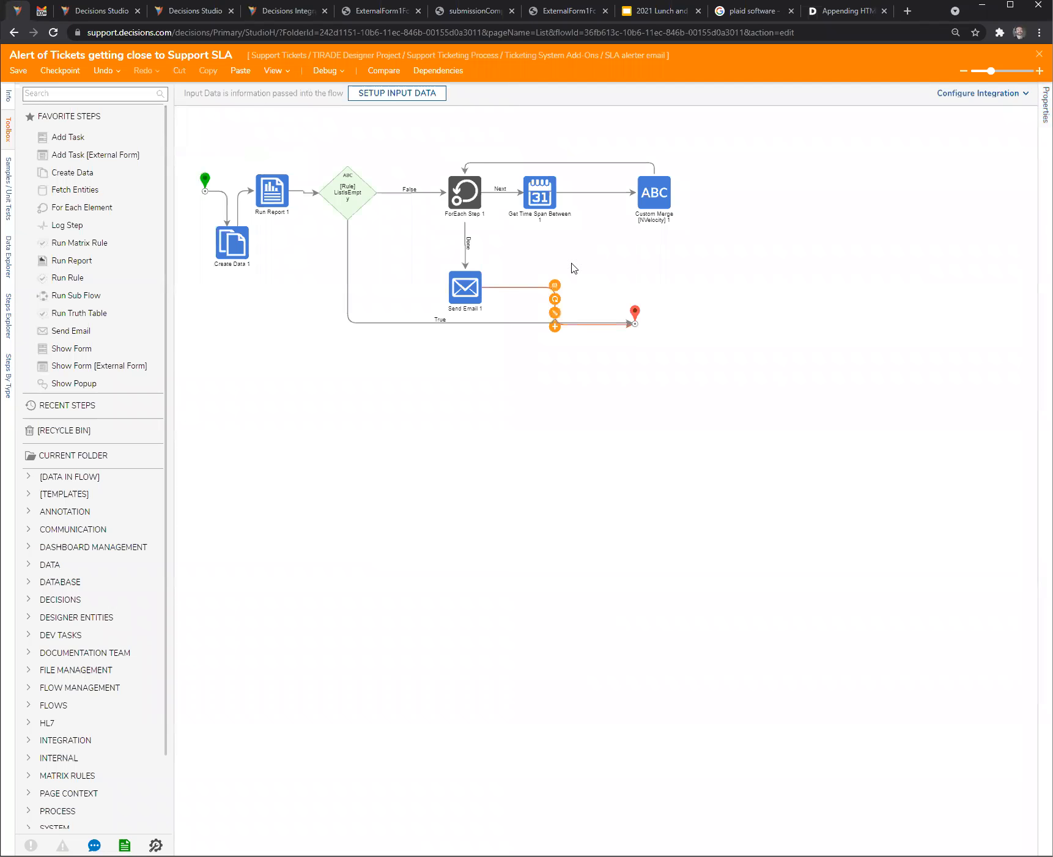
- Review the Custom Merge step's mappings with wider properties, select the Send Email step, and return to Custom Merge
left_click(655, 197)
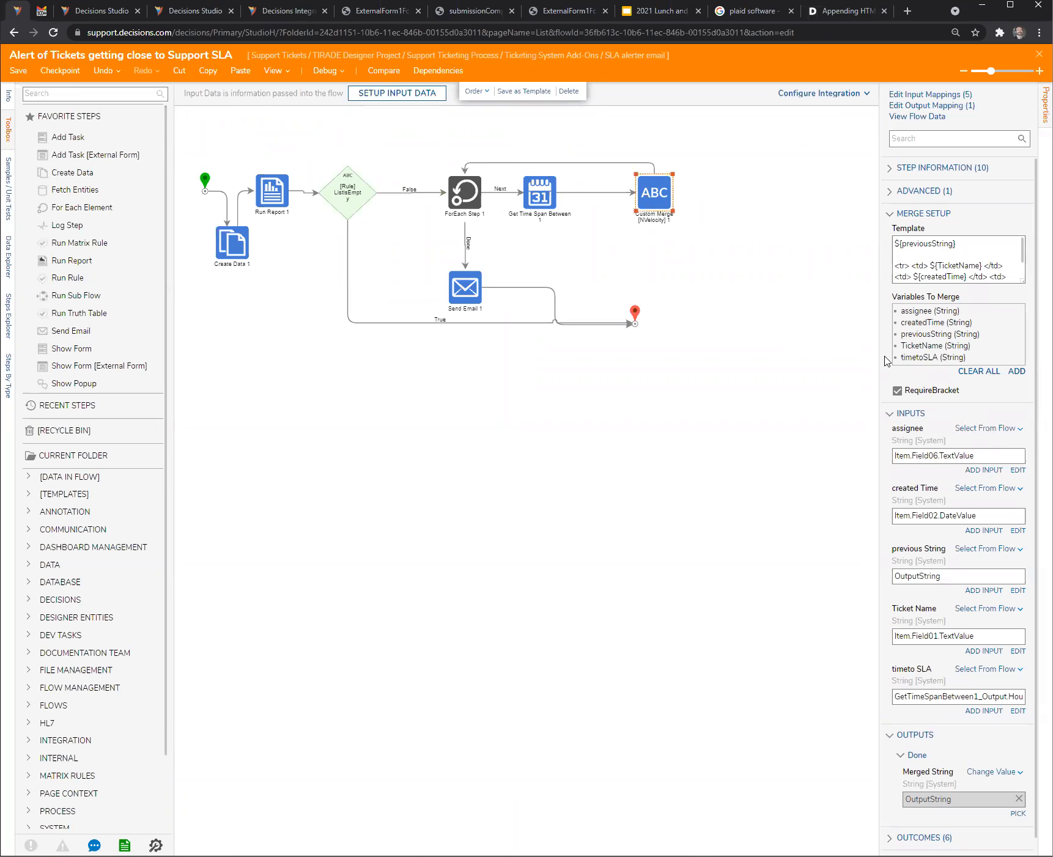
left_click_drag(881, 361, 790, 360)
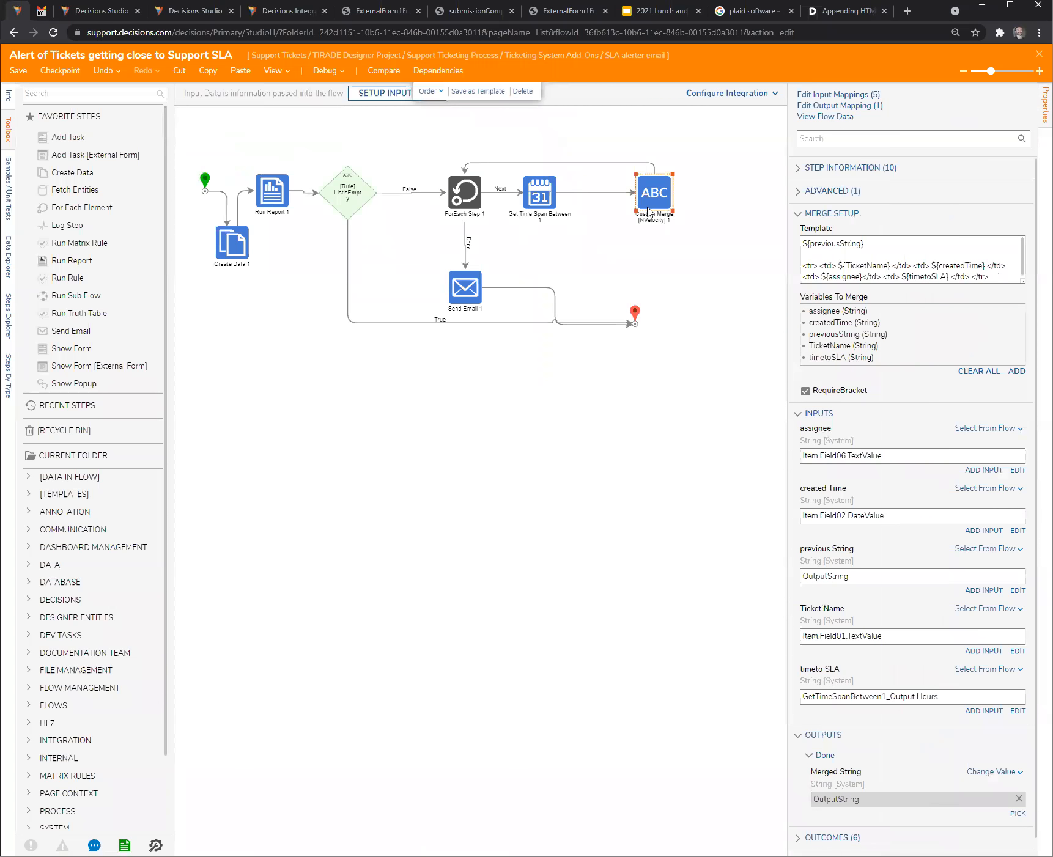
left_click(469, 297)
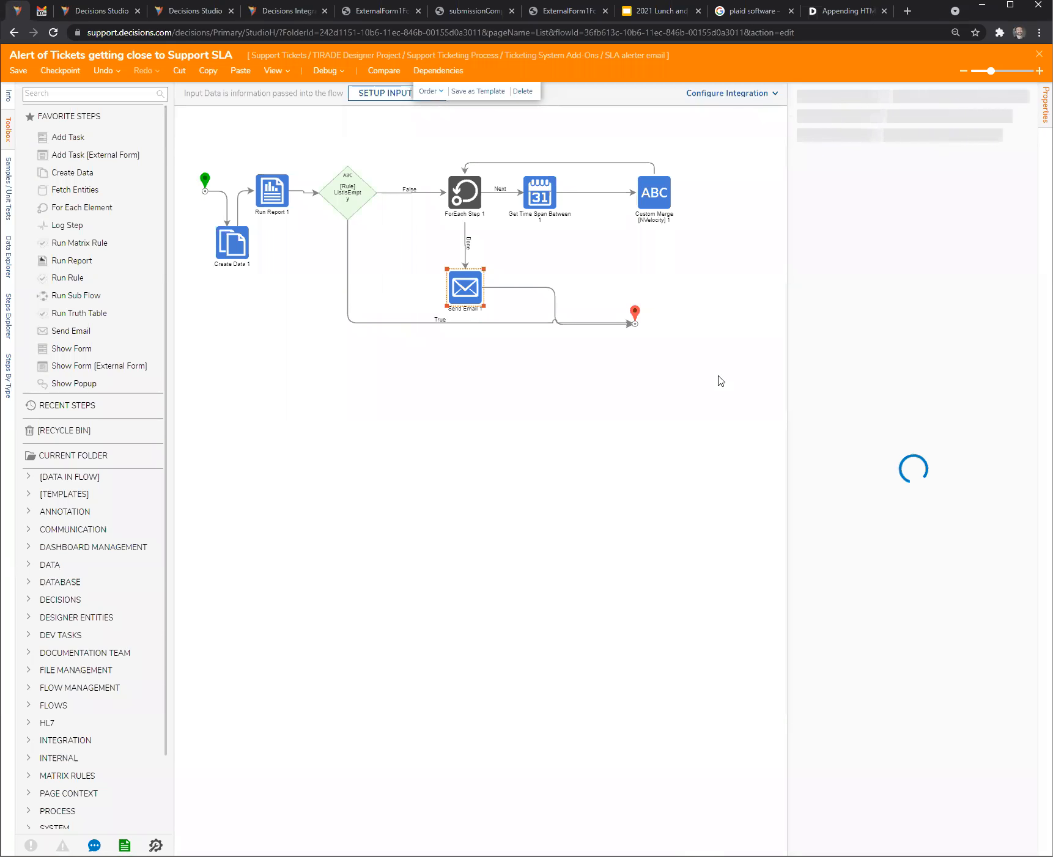
left_click(655, 193)
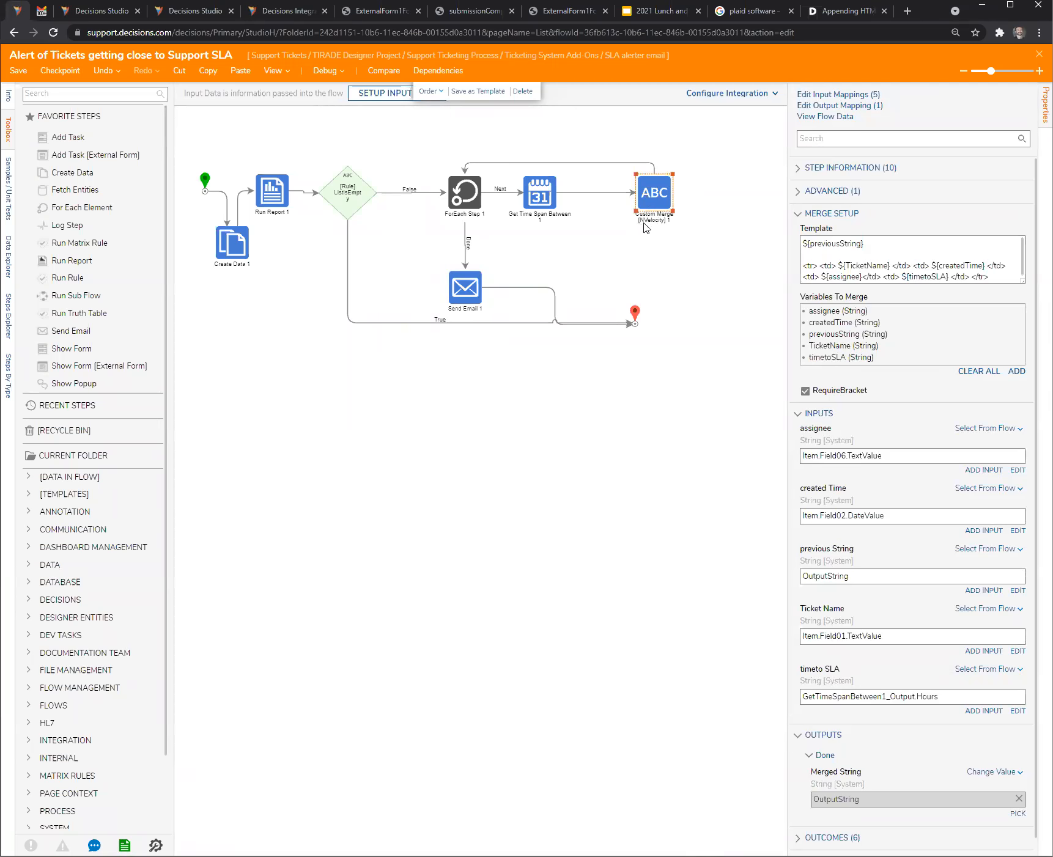
- Search the available flow steps for "nvel" and widen the Custom Merge step's properties
left_click(105, 97)
type("r")
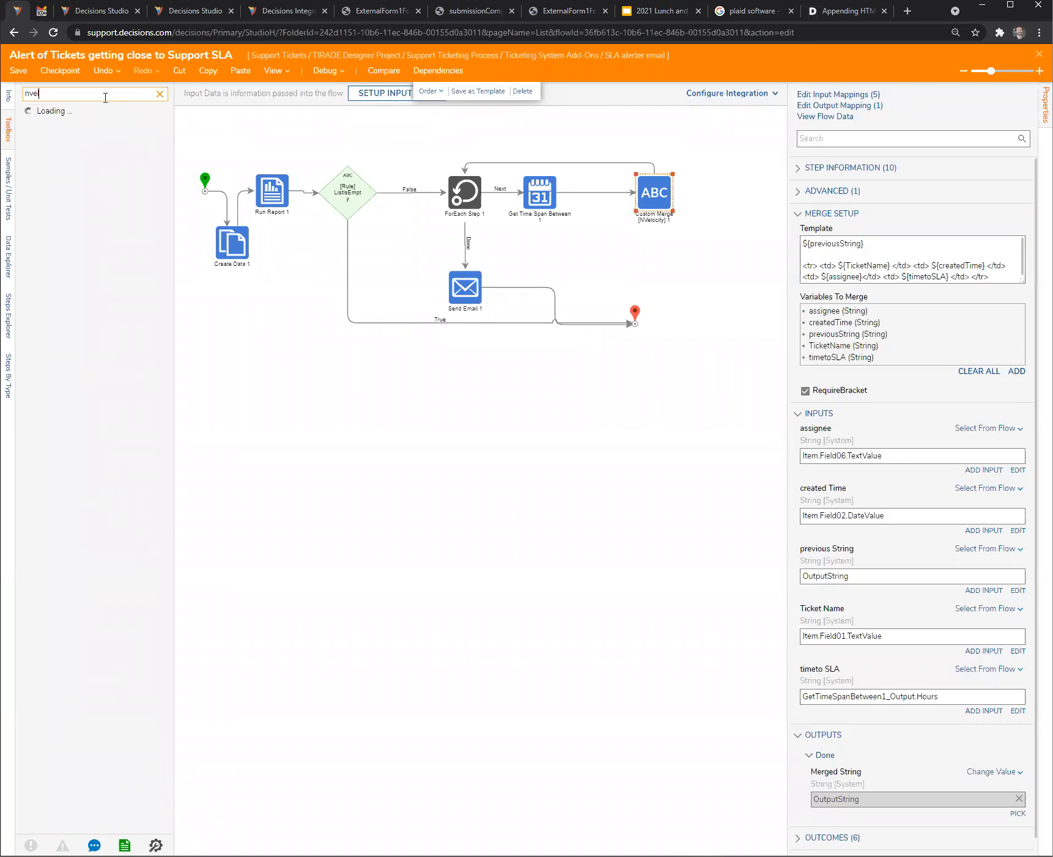
type("l")
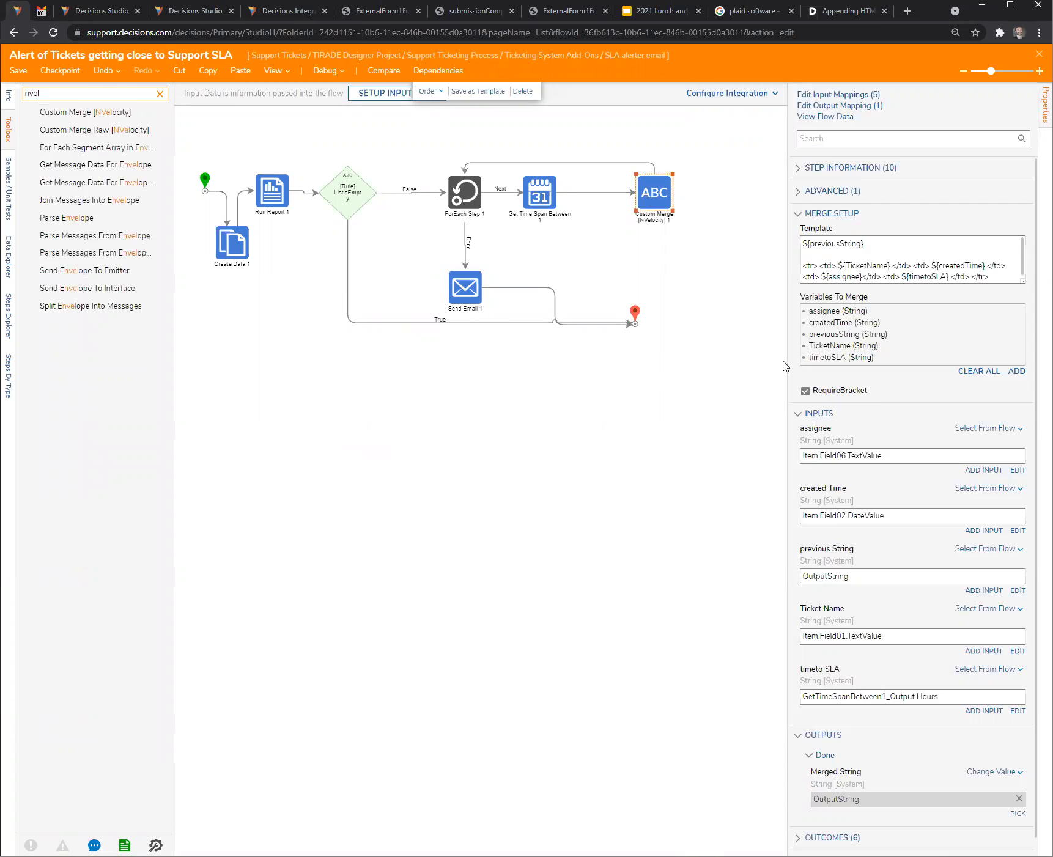
left_click_drag(785, 360, 725, 362)
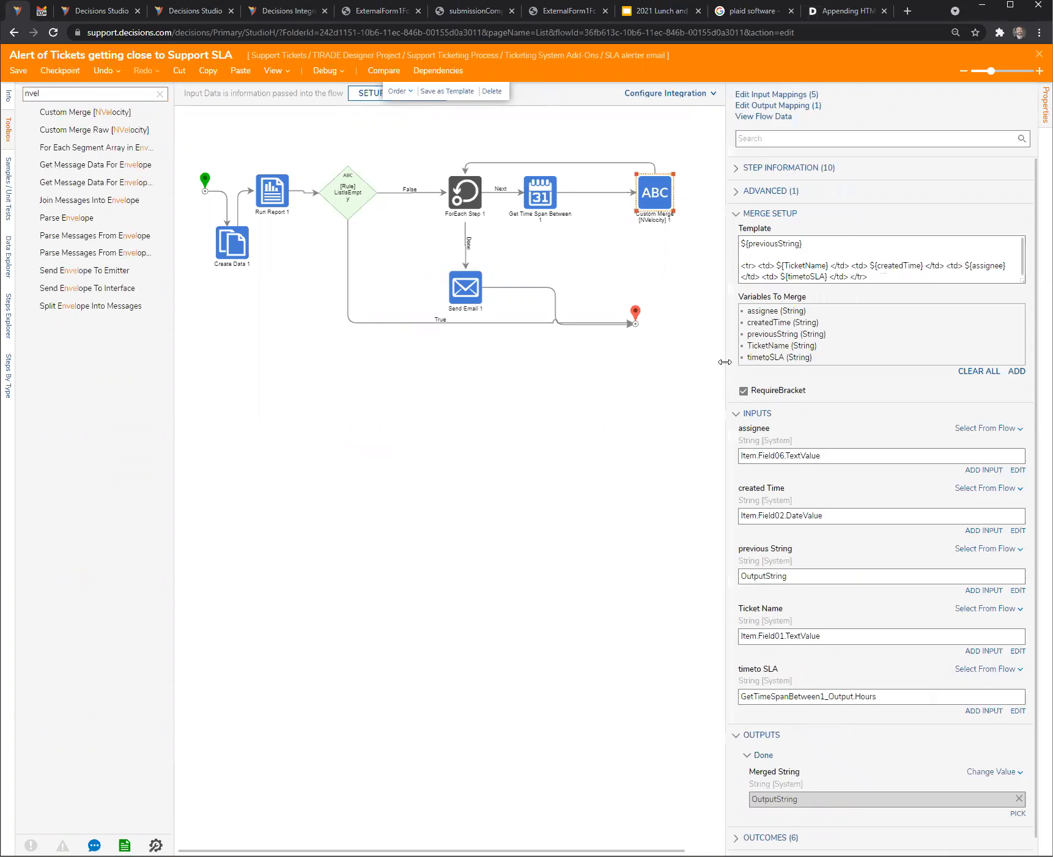
- Enlarge the Custom Merge step's template field to read the whole template, then clear the selection
left_click_drag(1022, 281, 1027, 338)
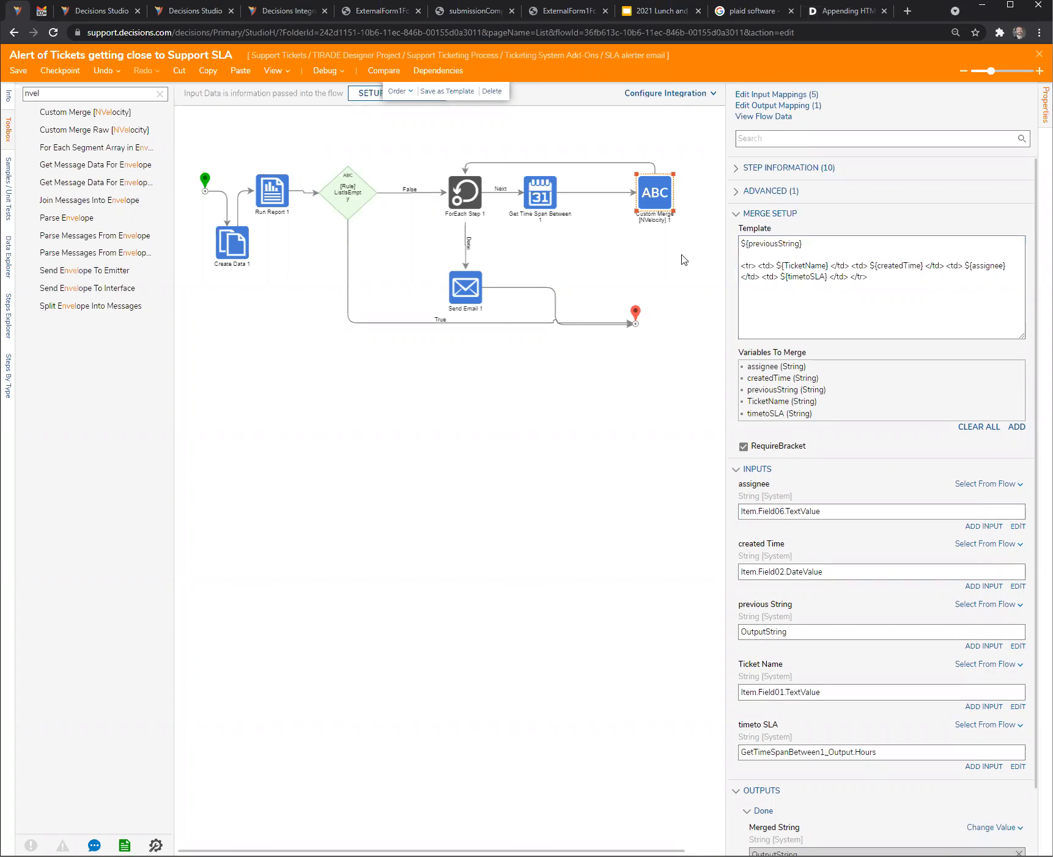
left_click(655, 275)
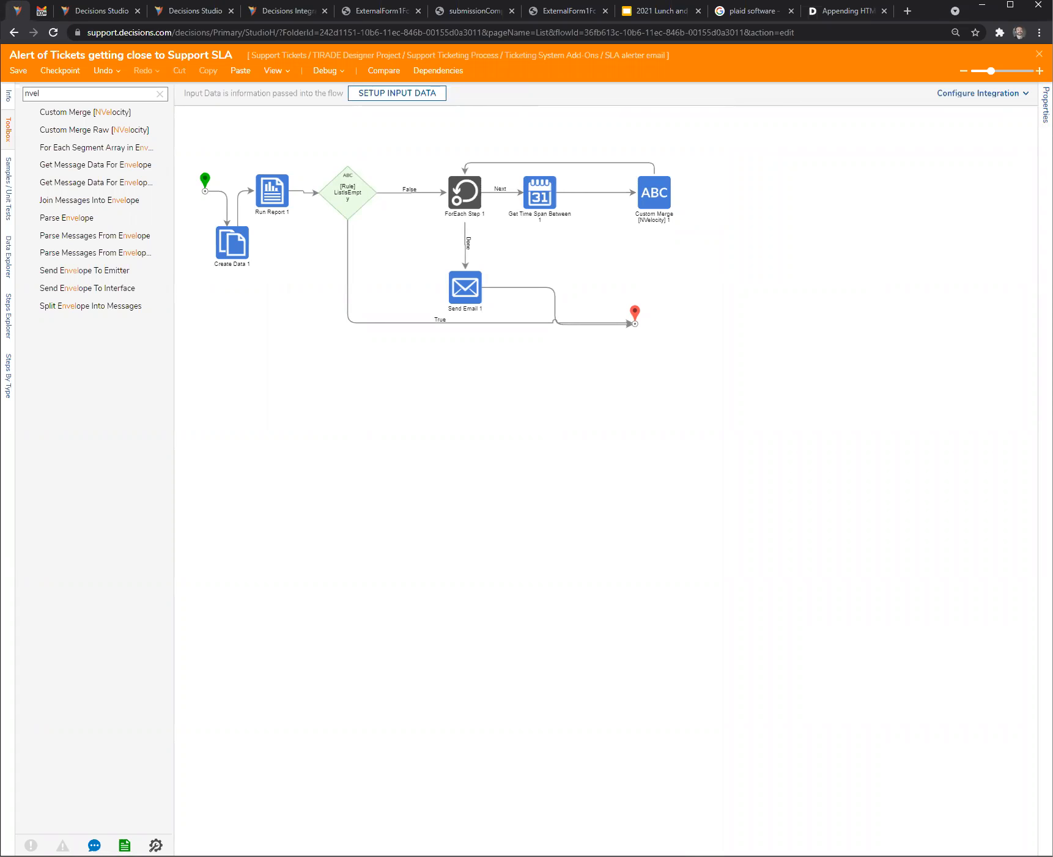
key("alt+Tab")
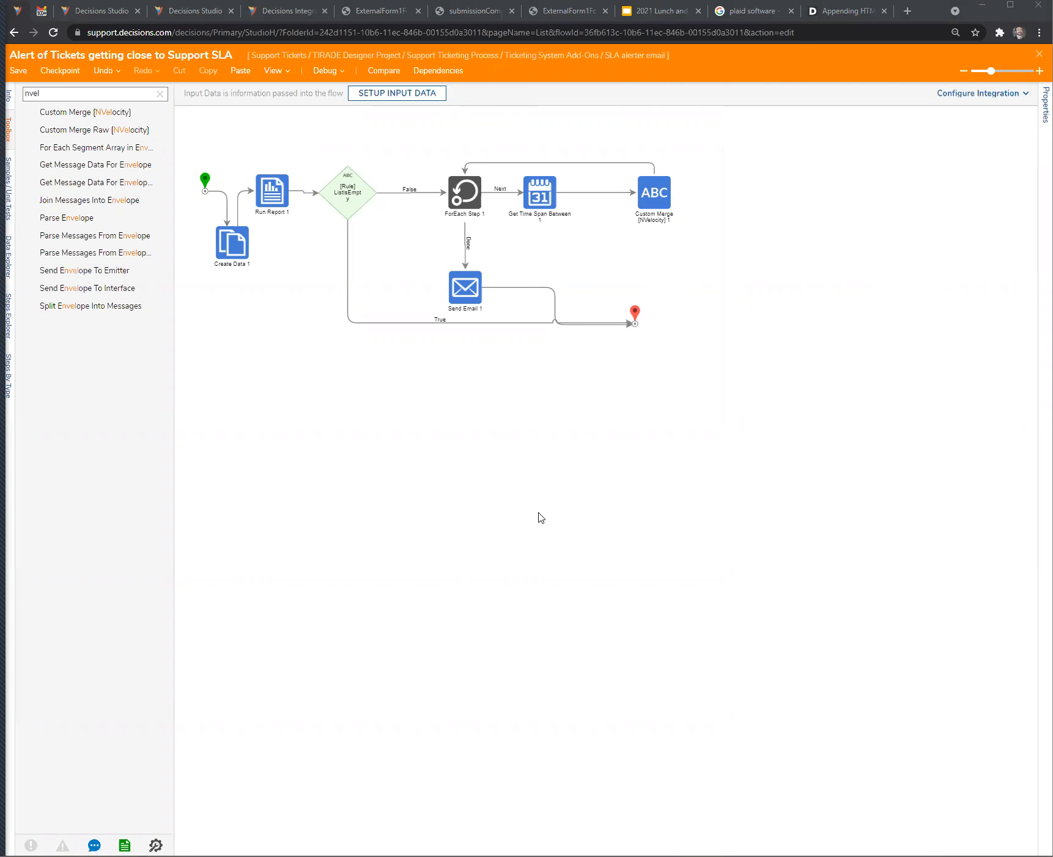
key("alt+Tab")
- Return to the Consume plaid req flow and close its designer without saving
key("alt+Left")
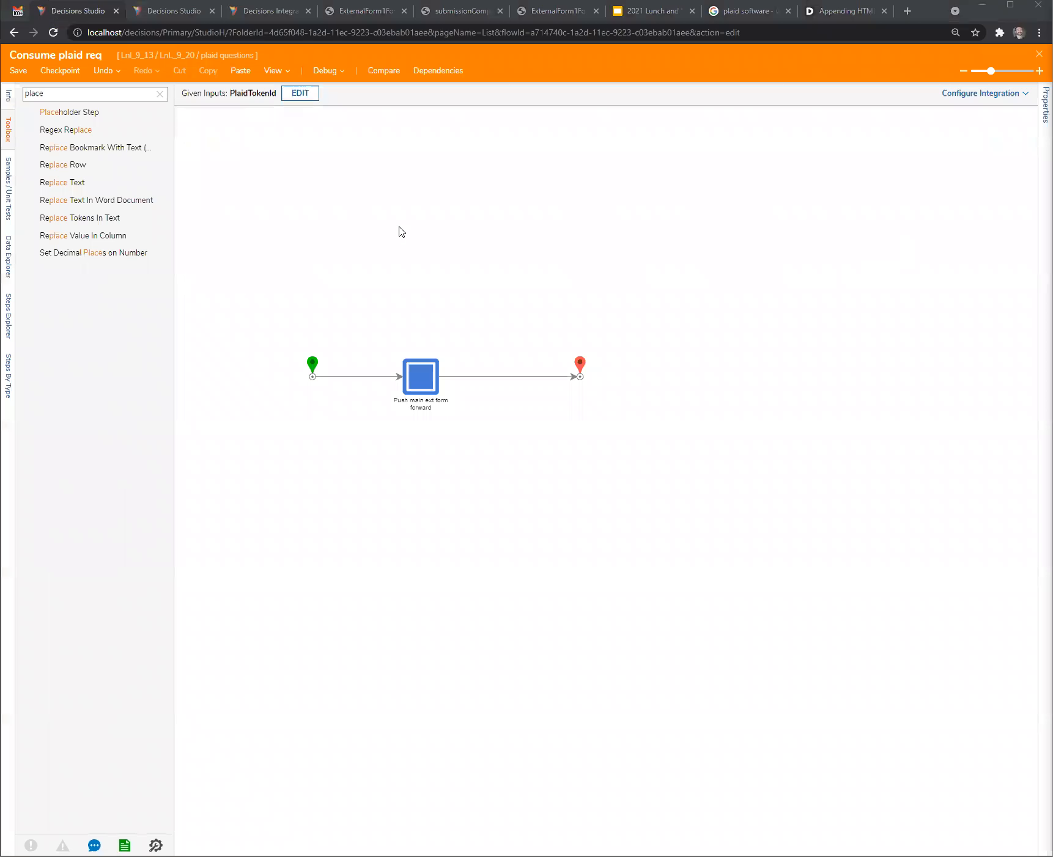
left_click(398, 227)
left_click(1039, 55)
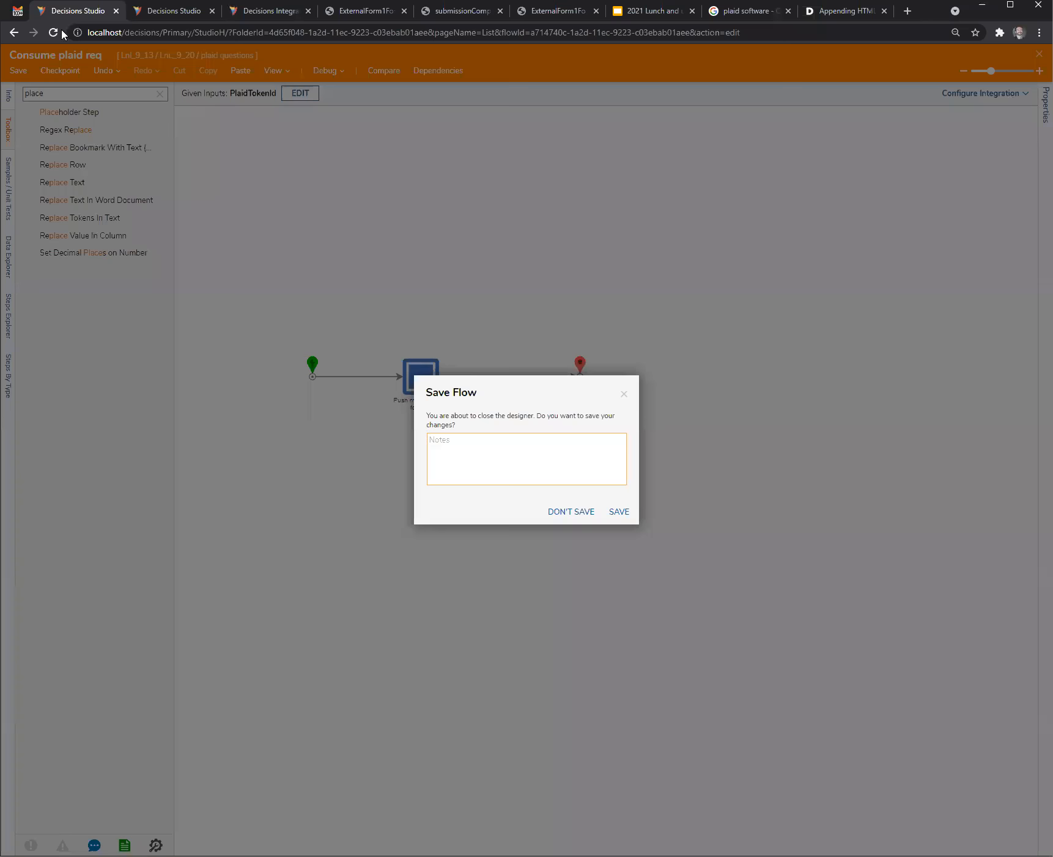
left_click_drag(17, 11, 18, 55)
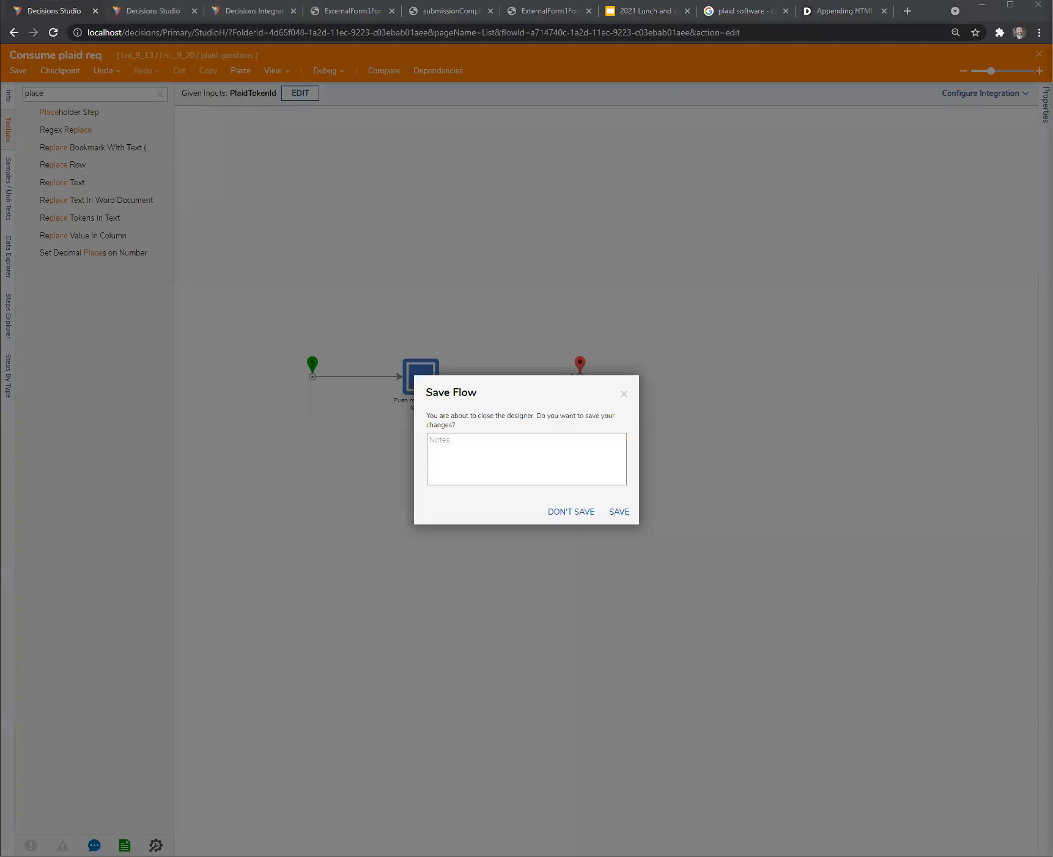
left_click(572, 512)
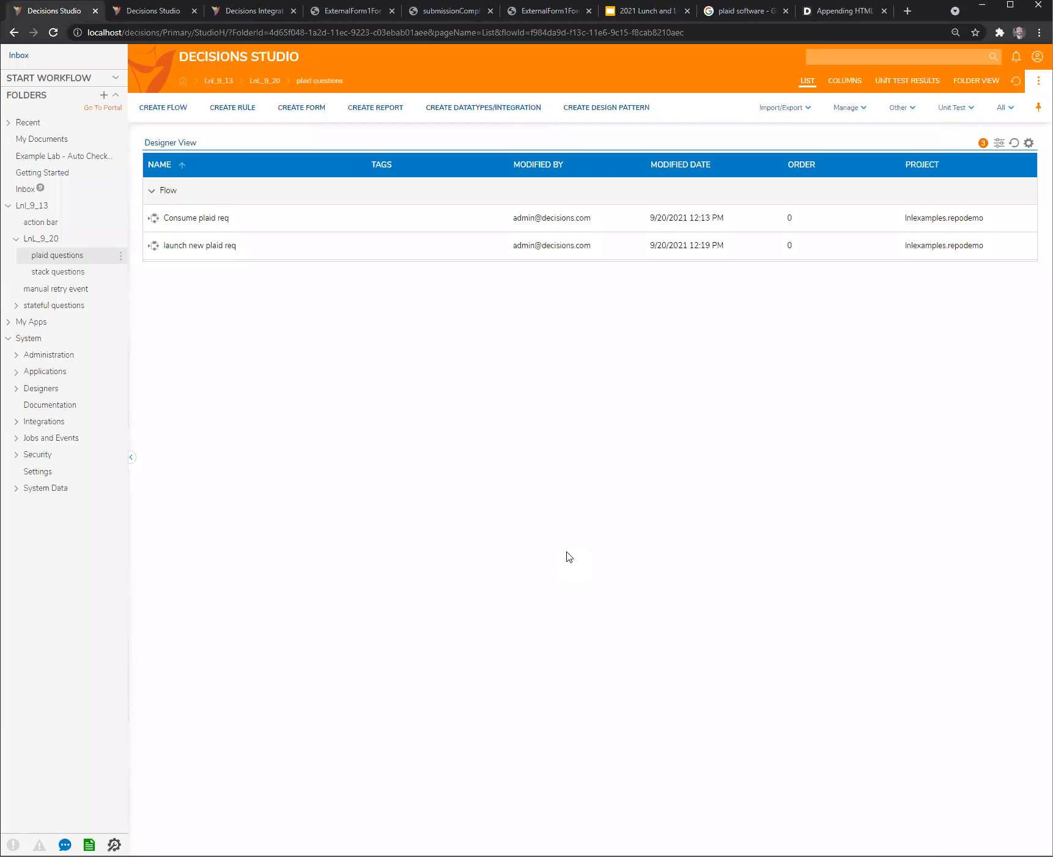
- Create a designer project named "input request" inside the LnL_9_20 folder
left_click(55, 243)
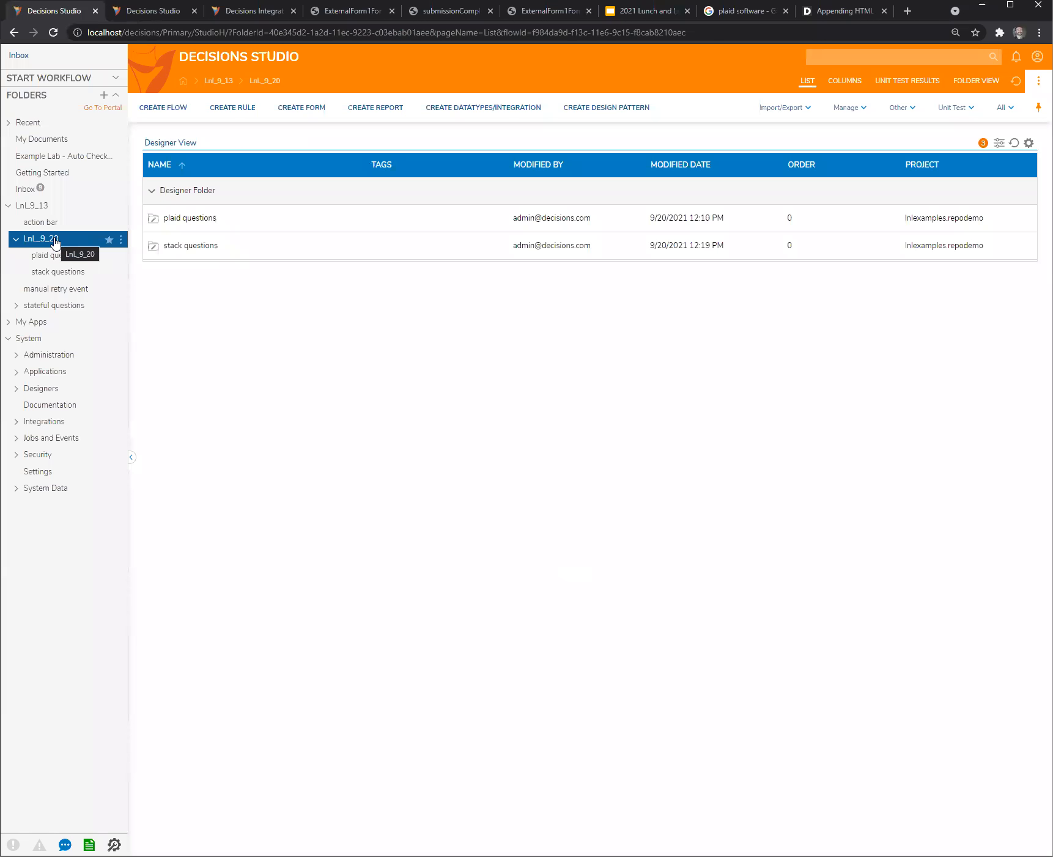
left_click(121, 239)
left_click(177, 218)
left_click(622, 462)
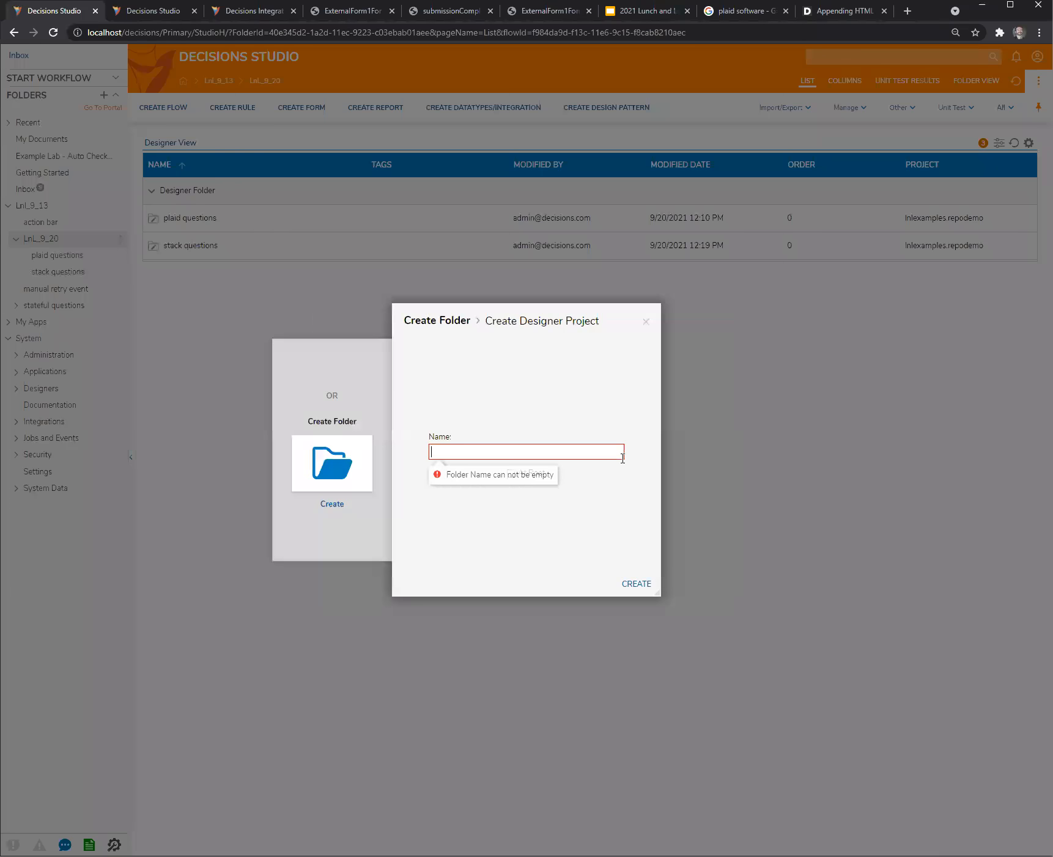
type("put")
key("BackSpace")
key("BackSpace")
type("out")
key("BackSpace")
key("BackSpace")
key("BackSpace")
type("ut request")
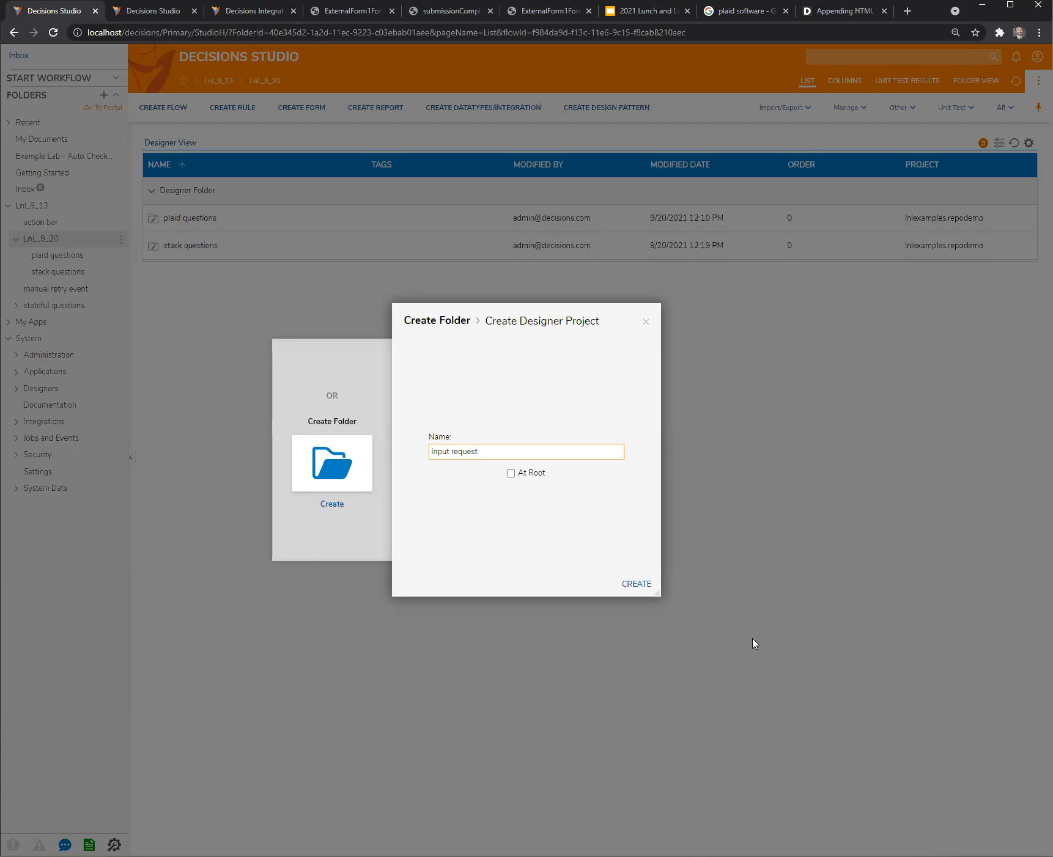
left_click(639, 584)
- Create a default flow with the suggested name in the input request folder and add a Show Form step
left_click(165, 112)
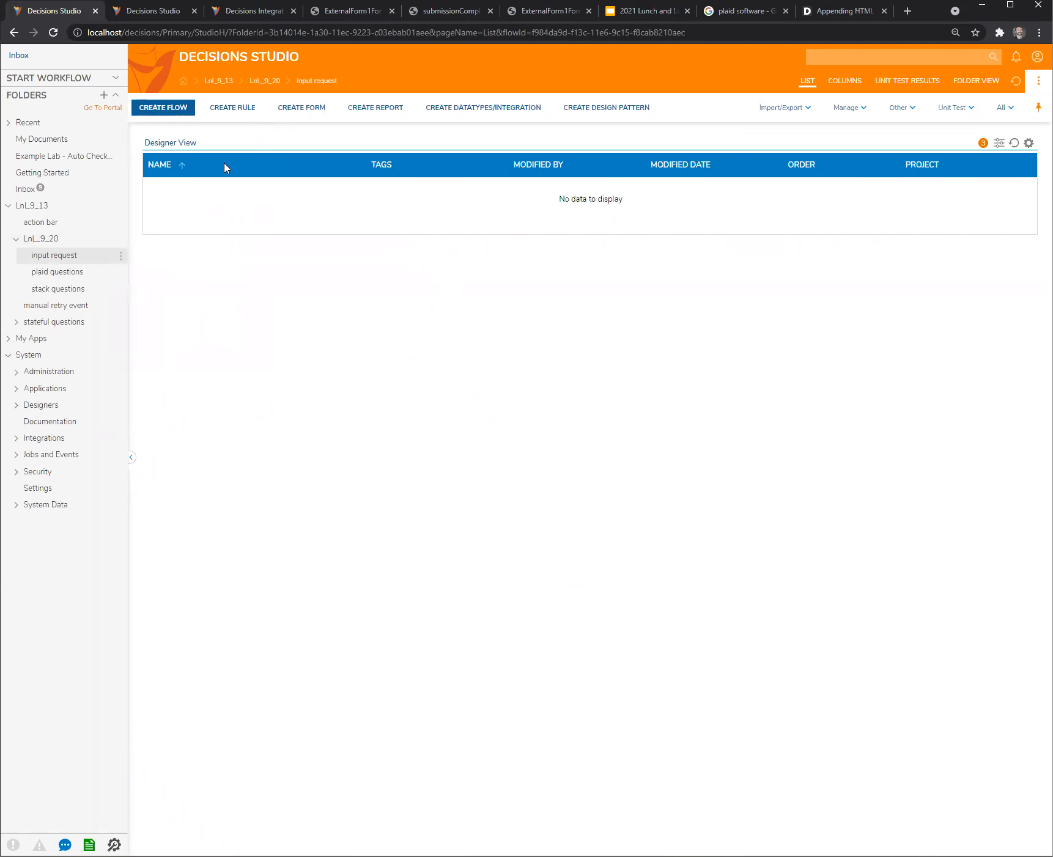
left_click(631, 464)
left_click(628, 436)
left_click(630, 503)
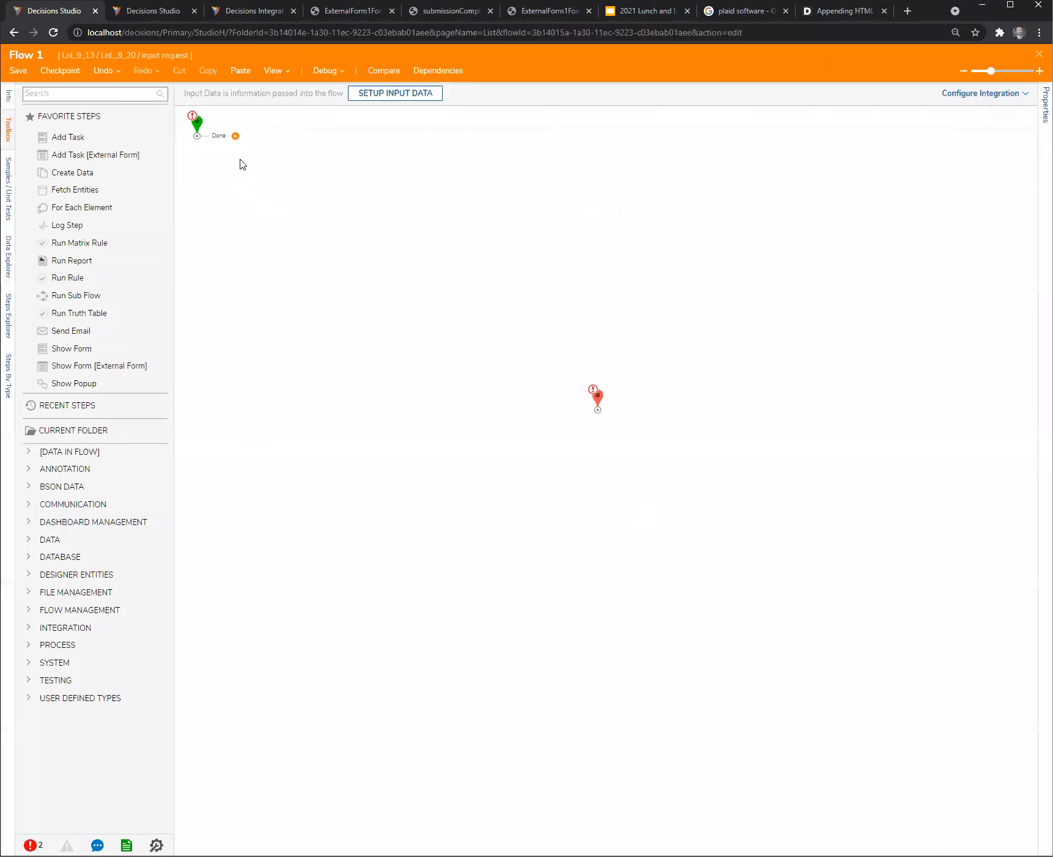
left_click_drag(80, 349, 330, 208)
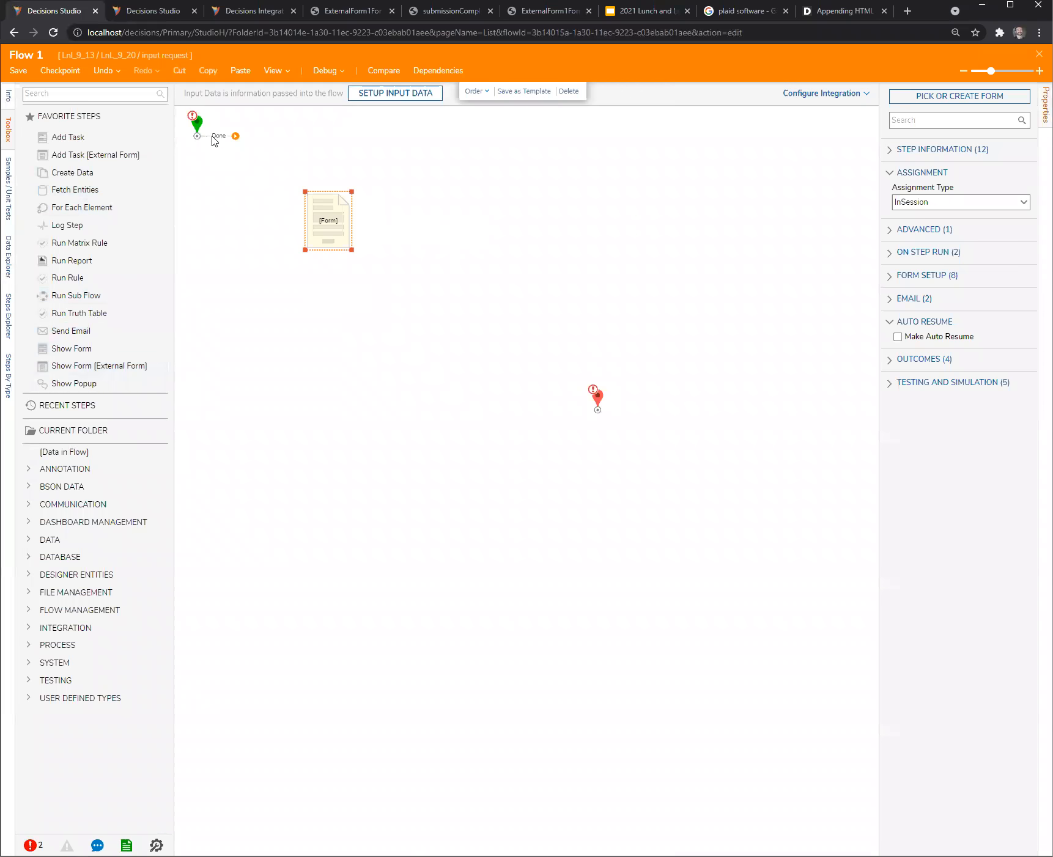
- Define a String flow input named str1 and connect the start step to the form step
left_click(198, 126)
left_click(1013, 231)
type("str1")
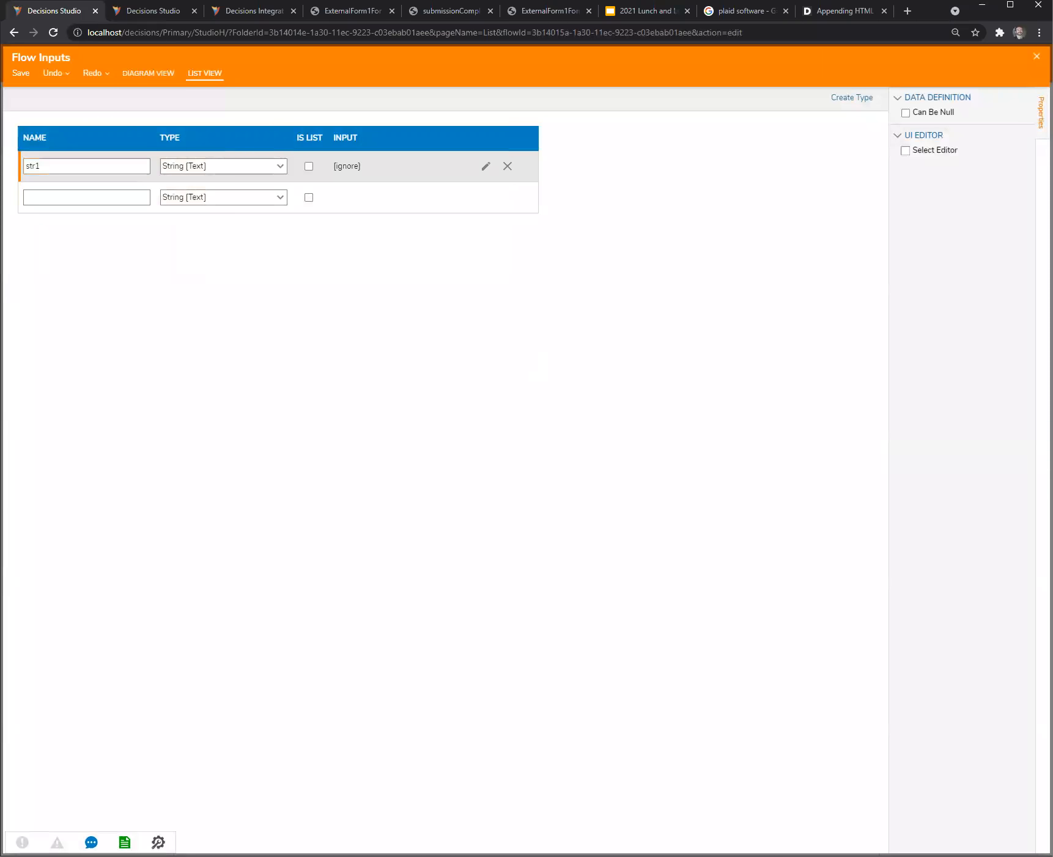
key("Escape")
left_click(640, 482)
left_click_drag(236, 136, 319, 213)
- Create a new form for the form step containing a single button, and save it on closing
left_click(976, 101)
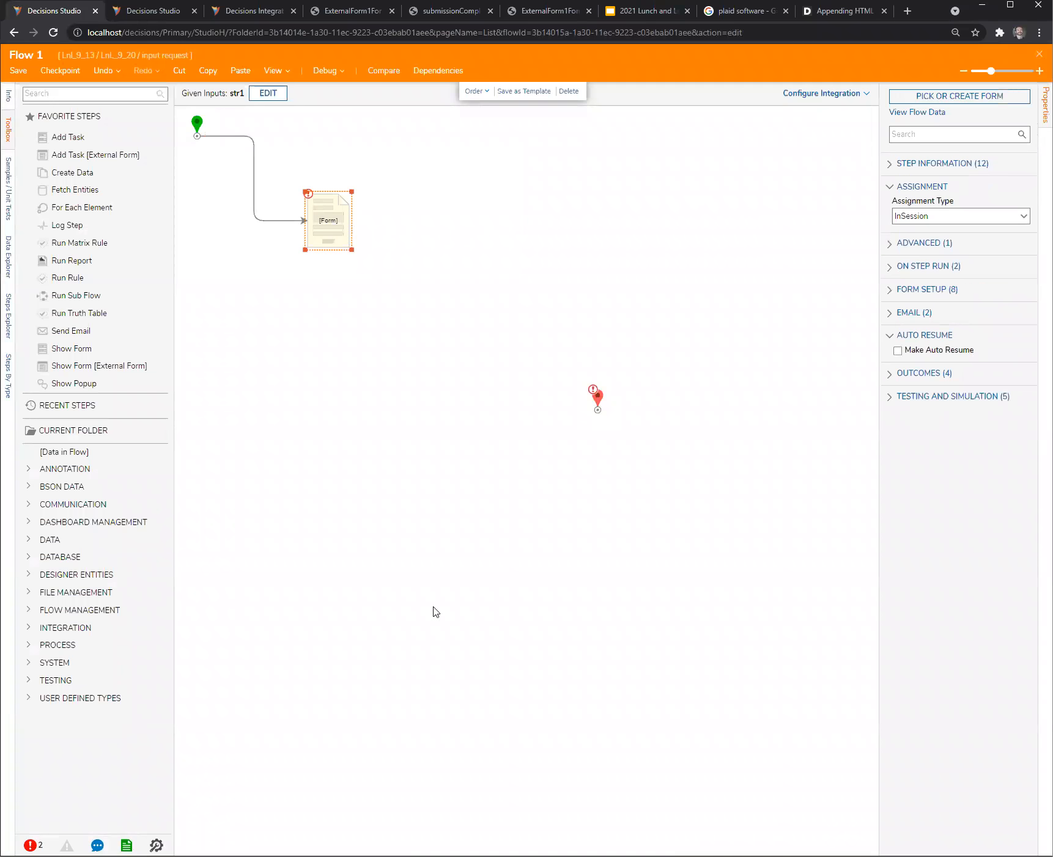
left_click(423, 482)
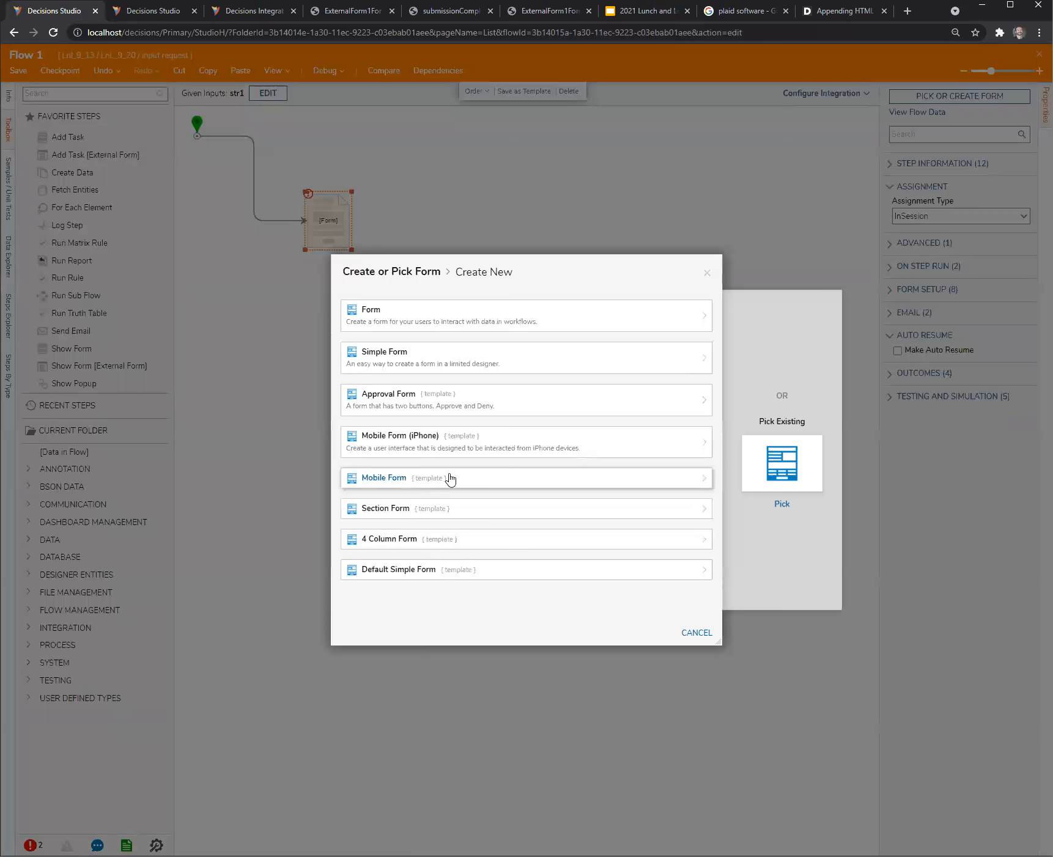
left_click(470, 319)
left_click(647, 500)
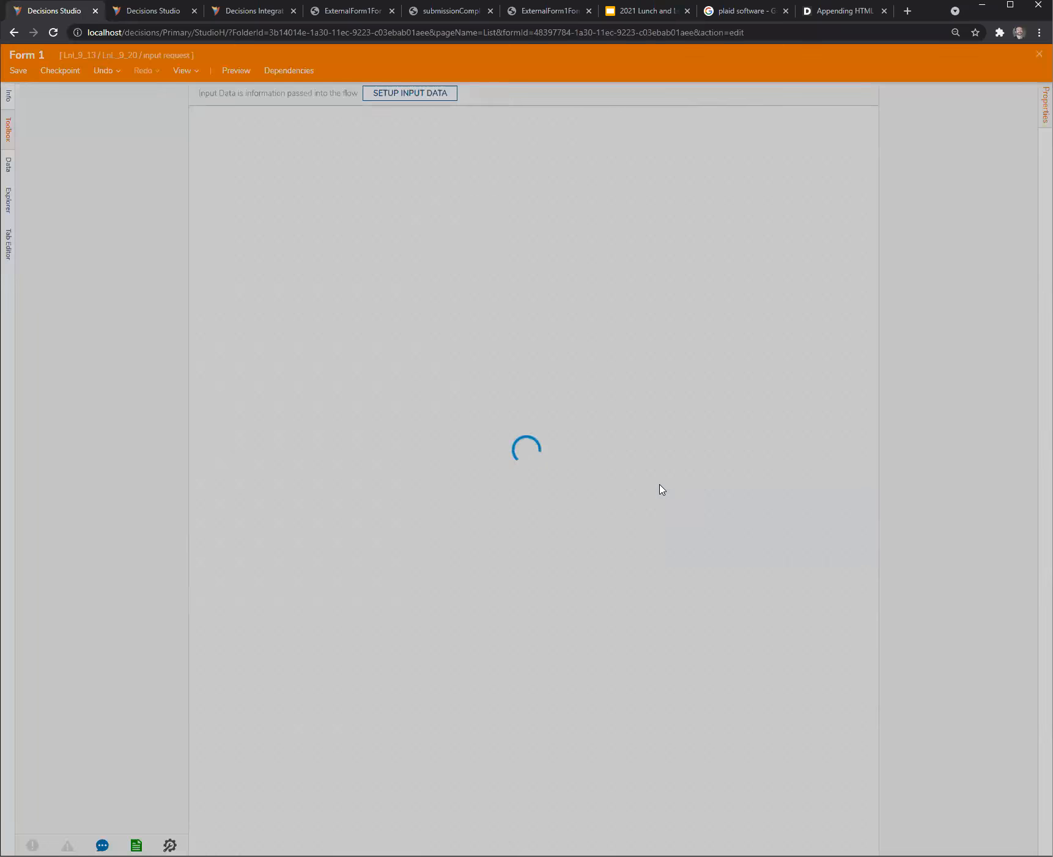
left_click_drag(585, 381, 538, 384)
key("ctrl+s")
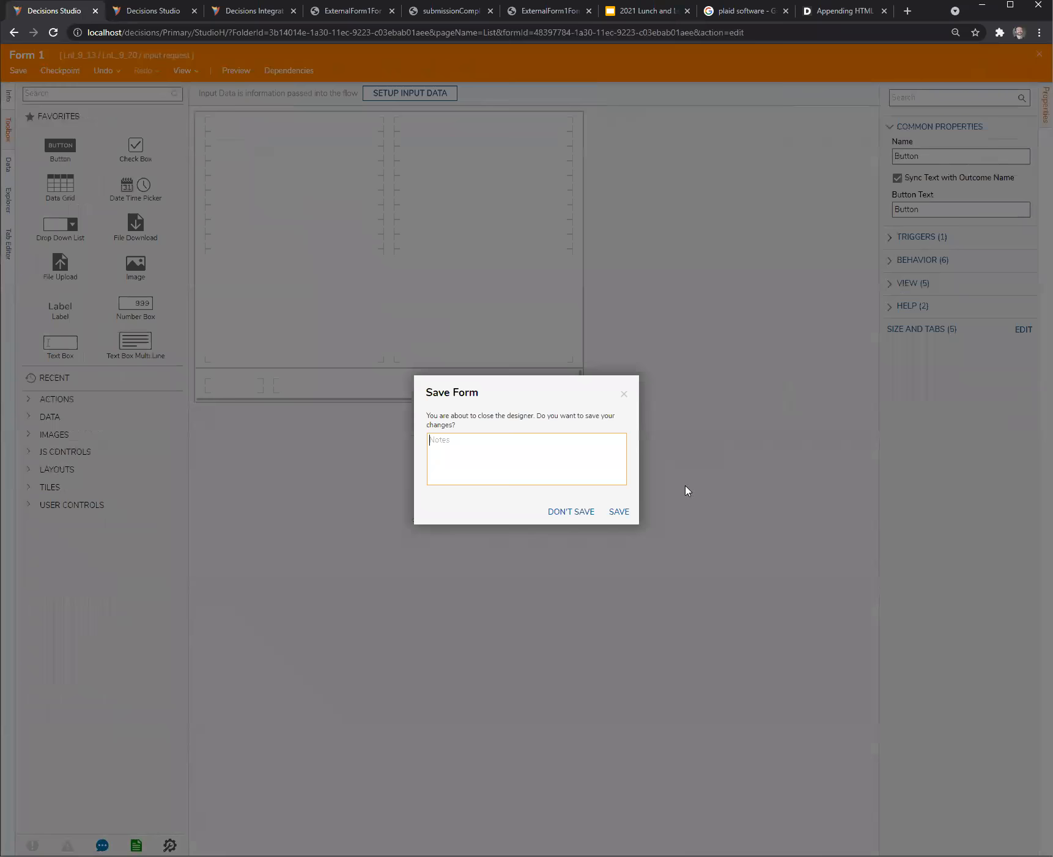
left_click(617, 513)
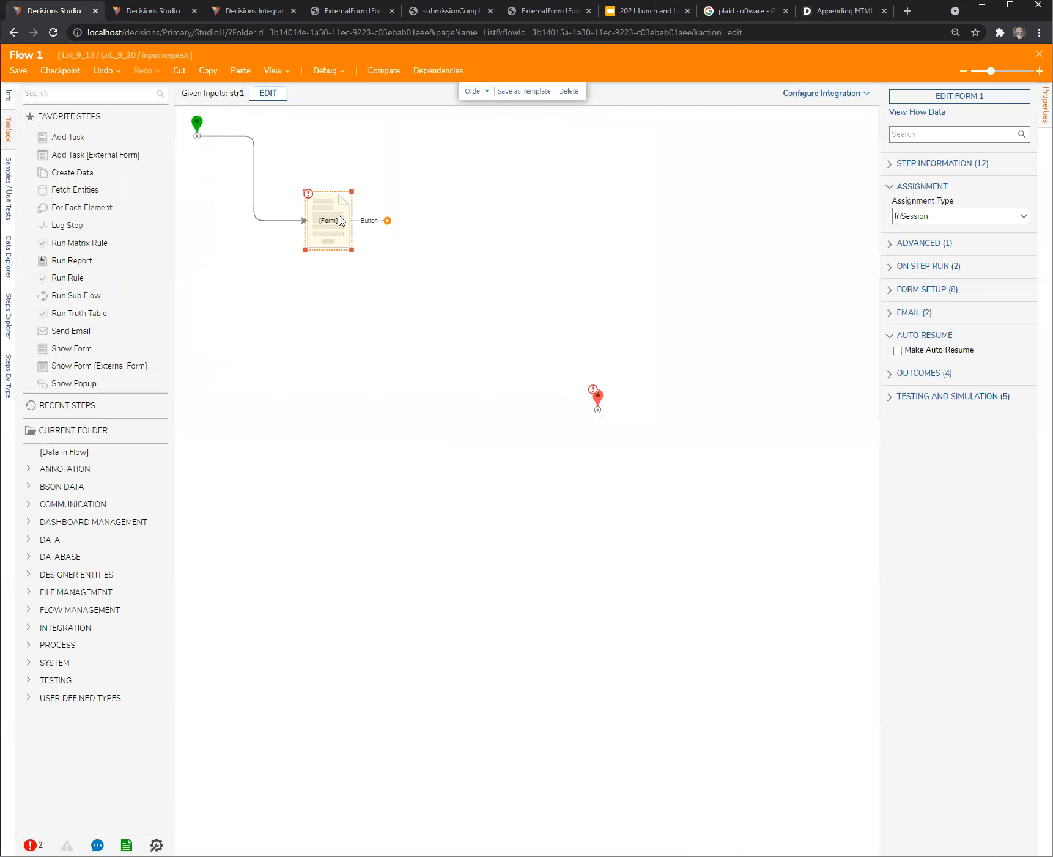
- Connect the form step's Button outcome to the end step, then save and close the flow
left_click_drag(384, 224, 597, 405)
left_click(1039, 54)
left_click(622, 513)
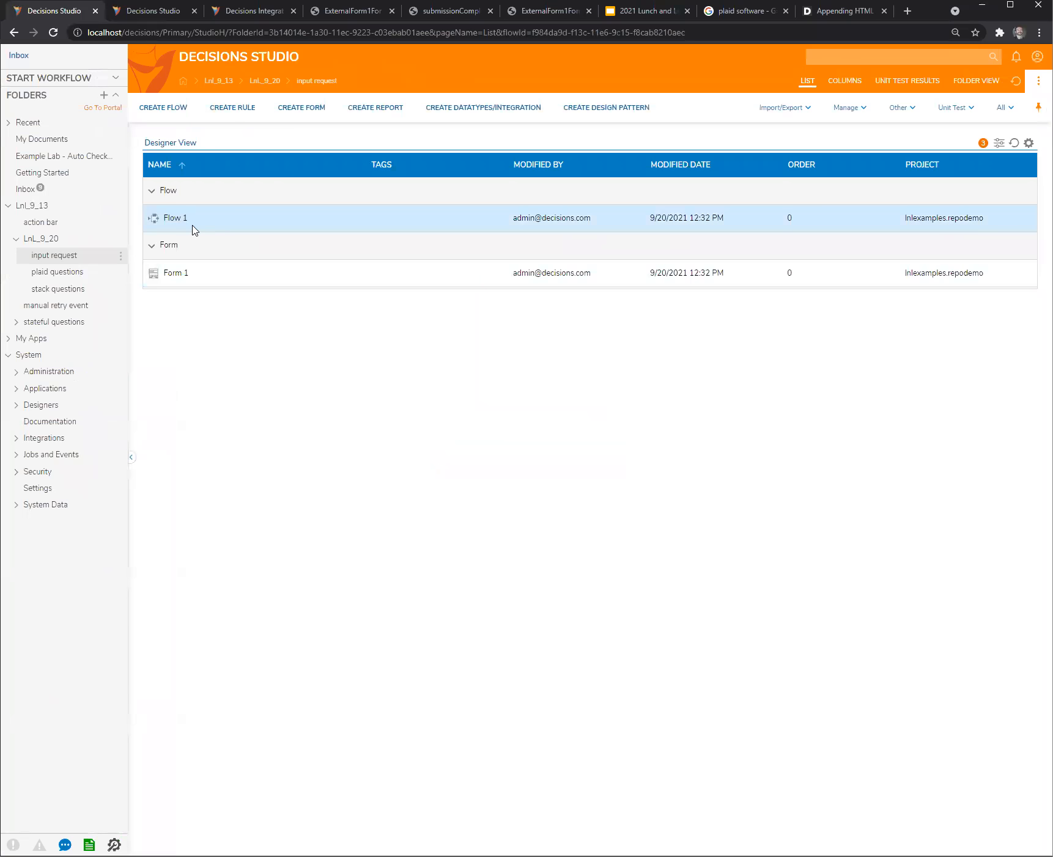
- Run Flow 1 to check for the str1 input request, then close the run without entering a value
left_click(184, 221)
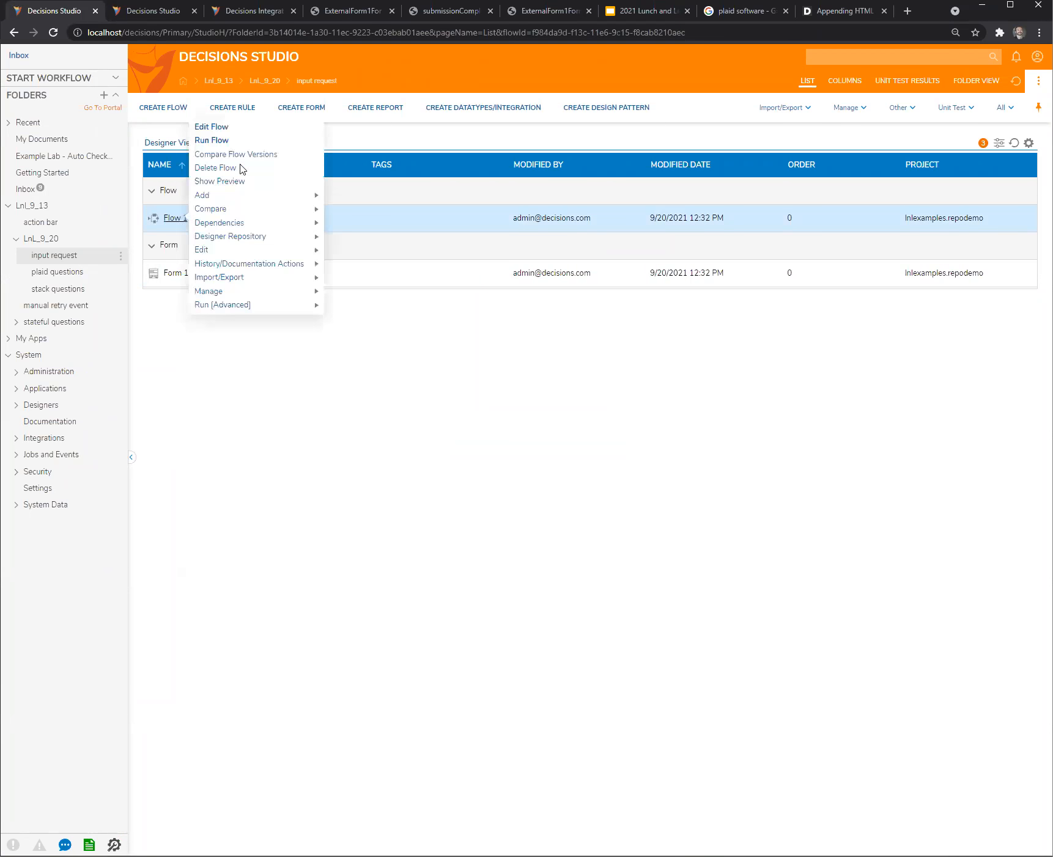
left_click(237, 146)
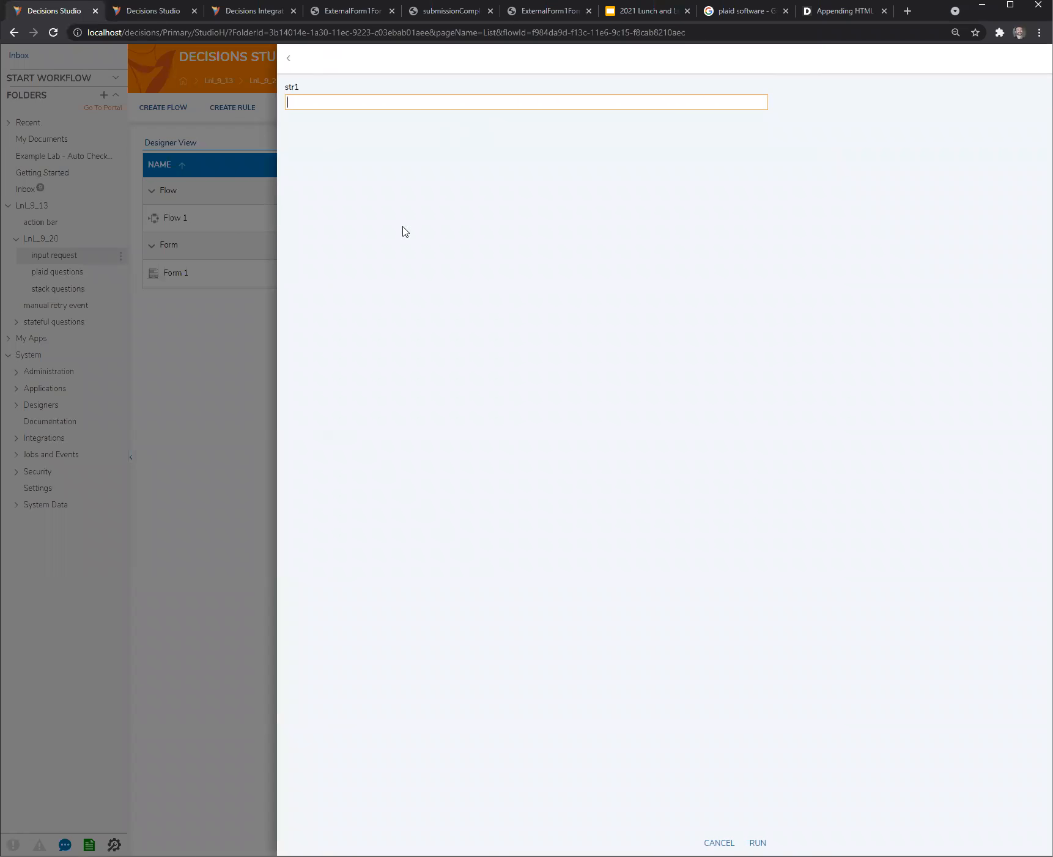
left_click(194, 405)
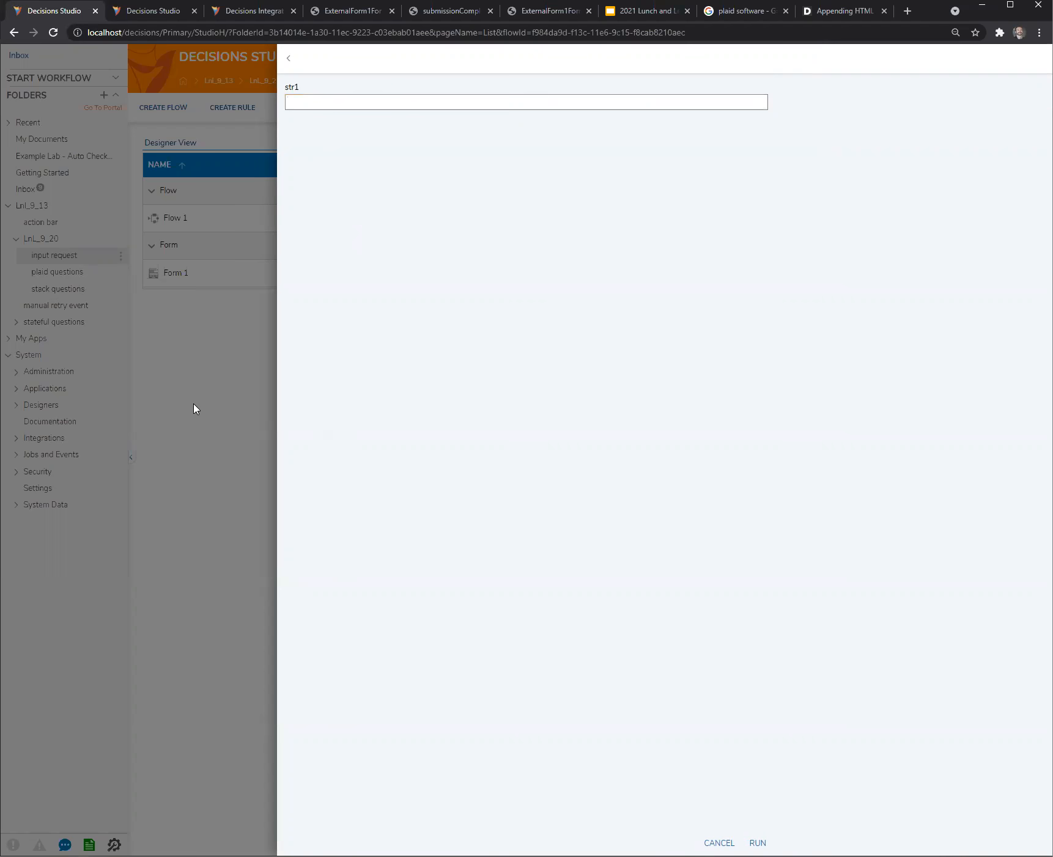
left_click(285, 61)
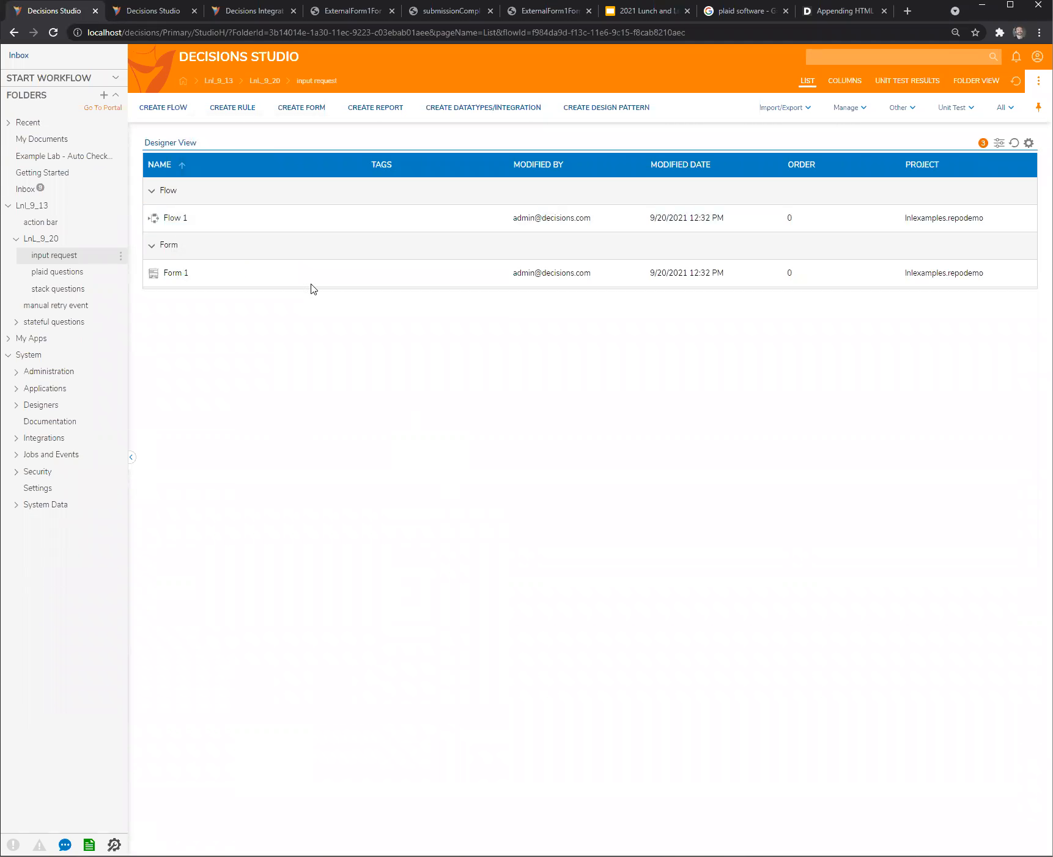
- Create a default flow named "parent or wrapper flow" in the input request folder
left_click(168, 111)
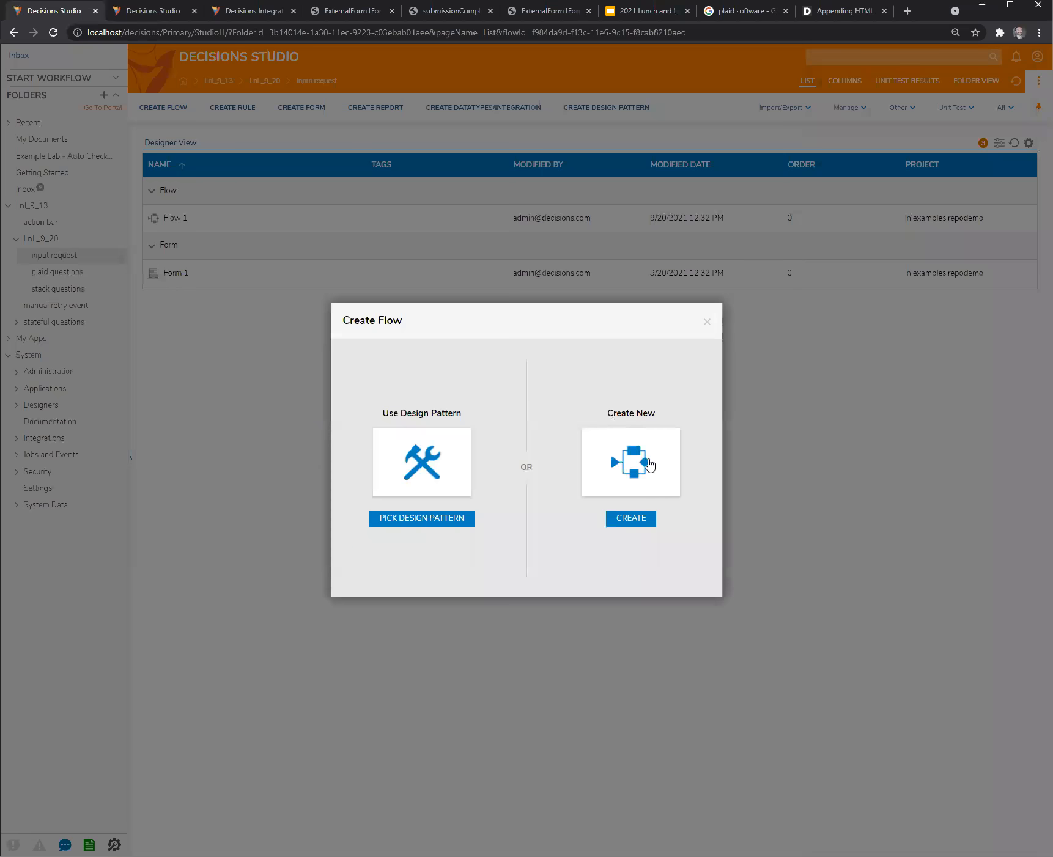
left_click(651, 465)
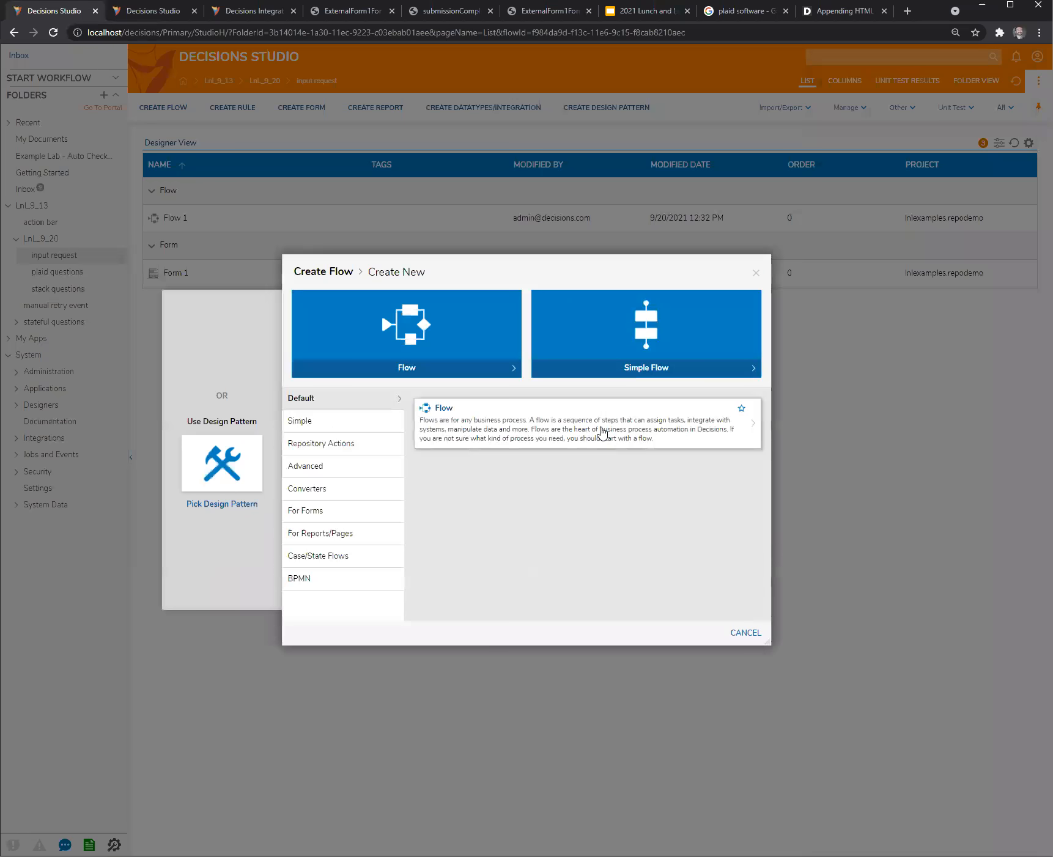
left_click(602, 433)
type("parent or wrapper flow")
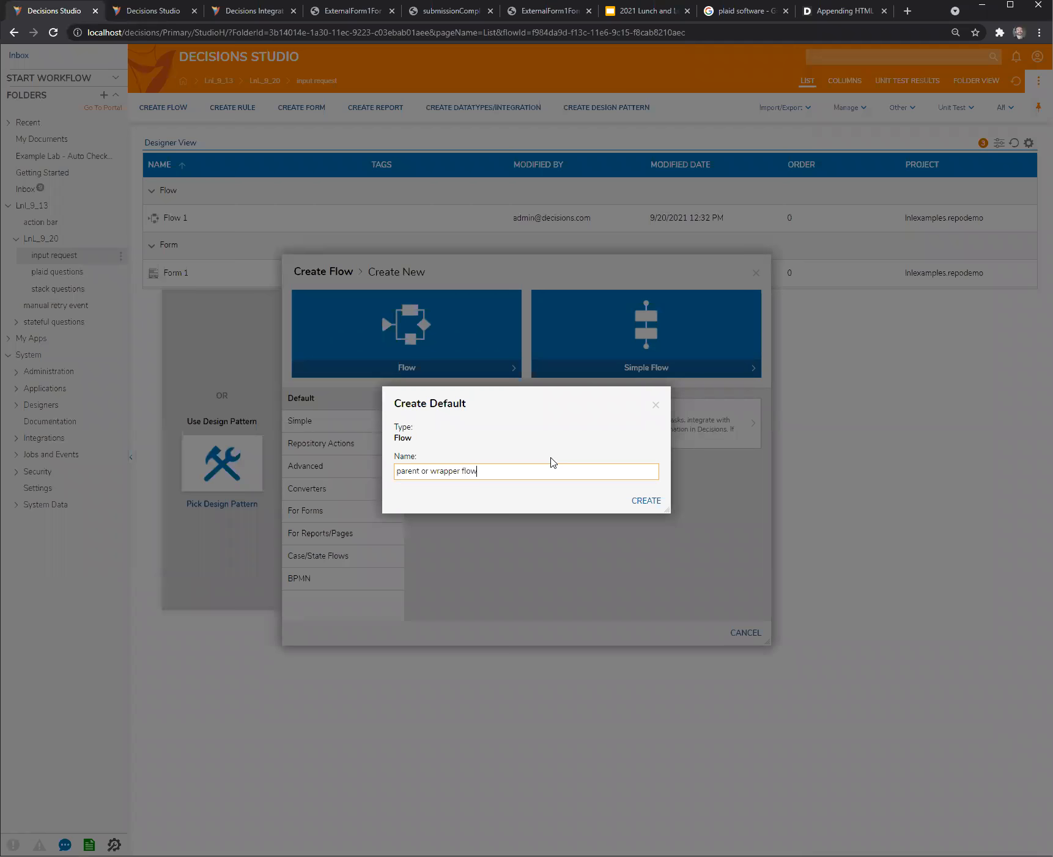
left_click(654, 506)
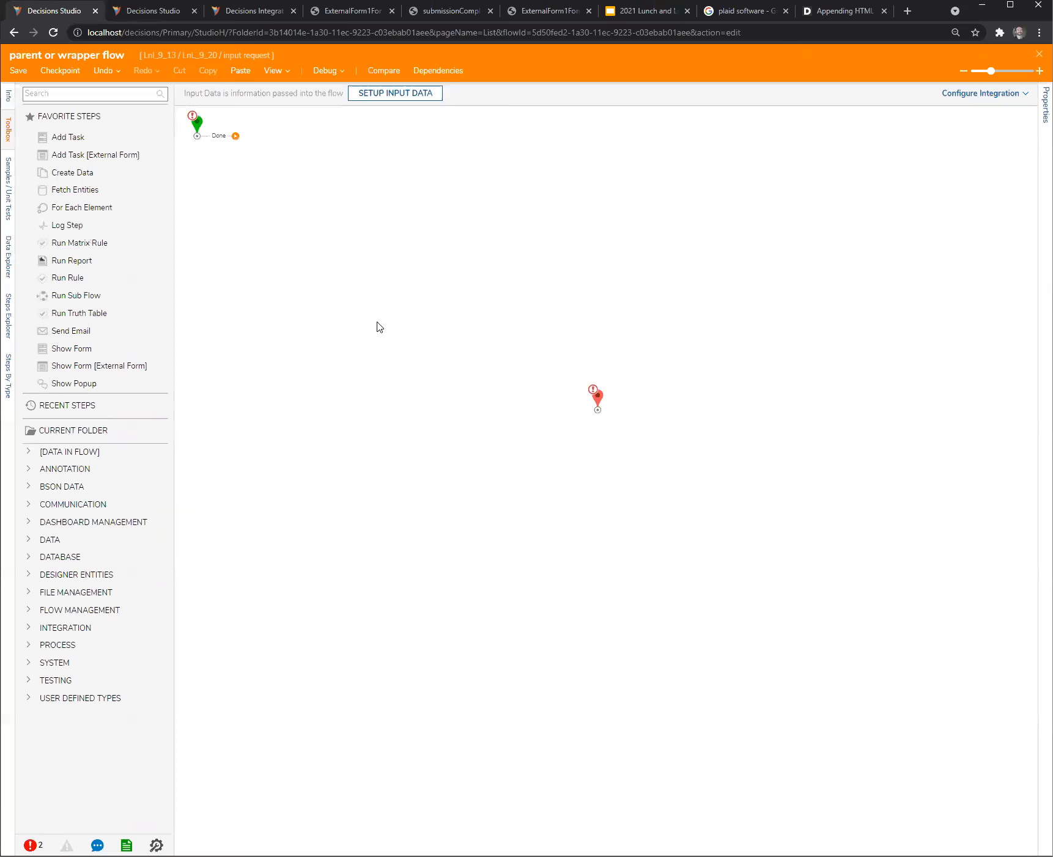
- Add Flow 1 as a subflow connected between the start and end steps, then save and close the wrapper flow
left_click(28, 576)
left_click(37, 593)
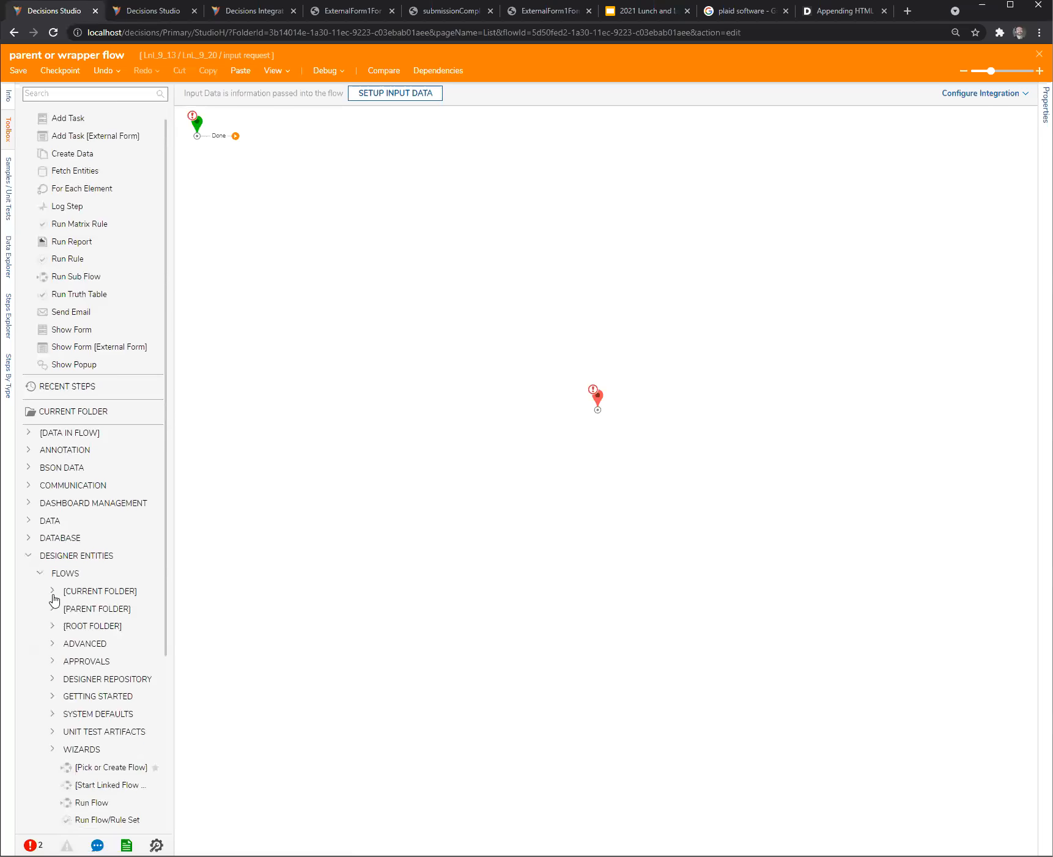
left_click(52, 590)
left_click_drag(92, 609, 367, 214)
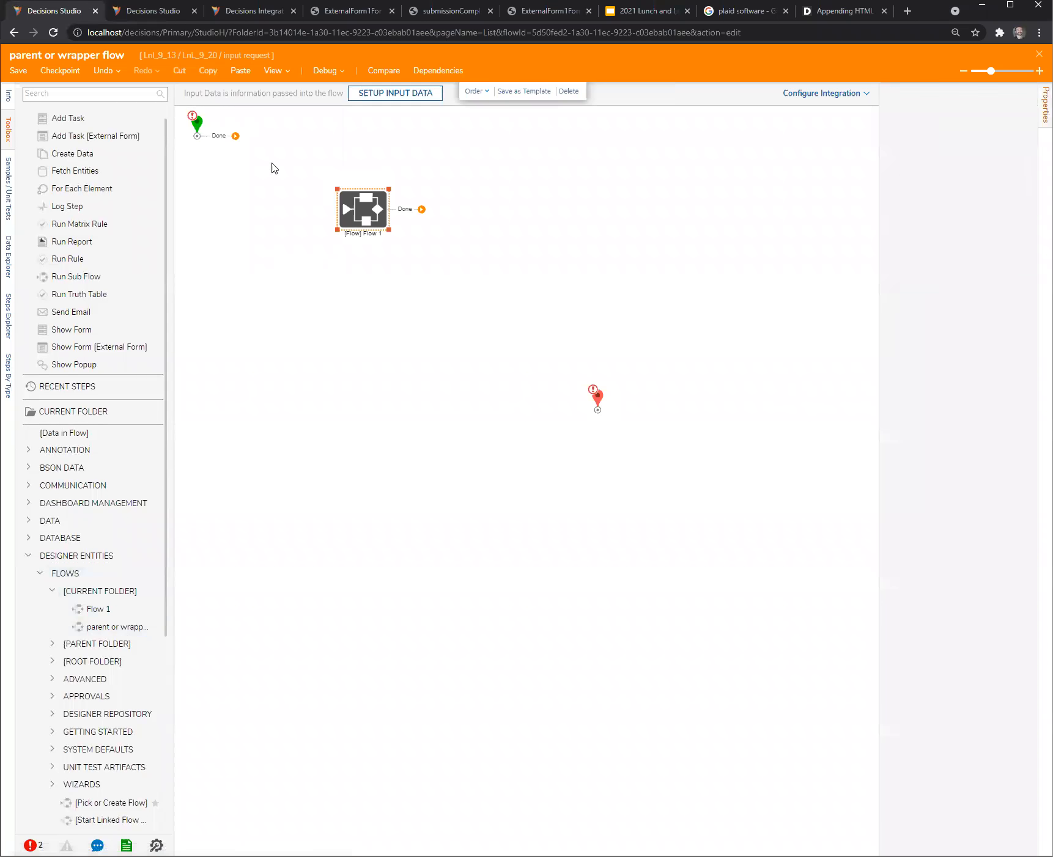
left_click_drag(236, 136, 350, 212)
left_click_drag(422, 209, 594, 406)
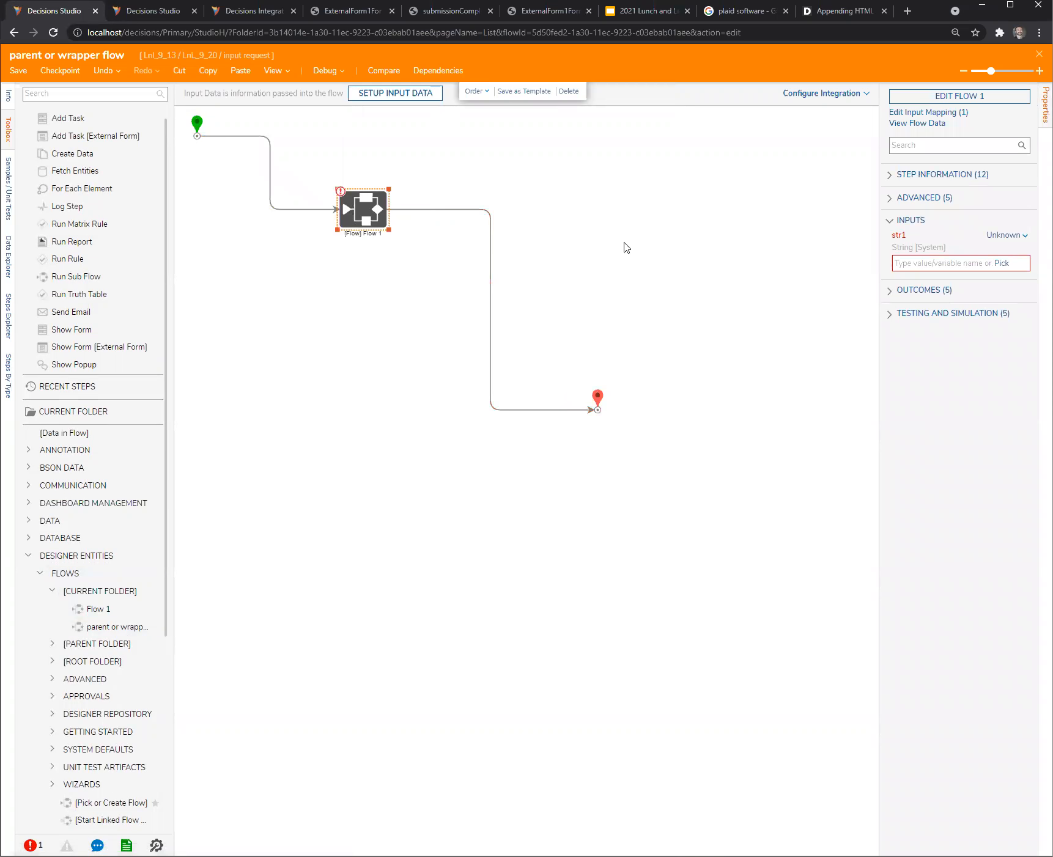
left_click(1039, 54)
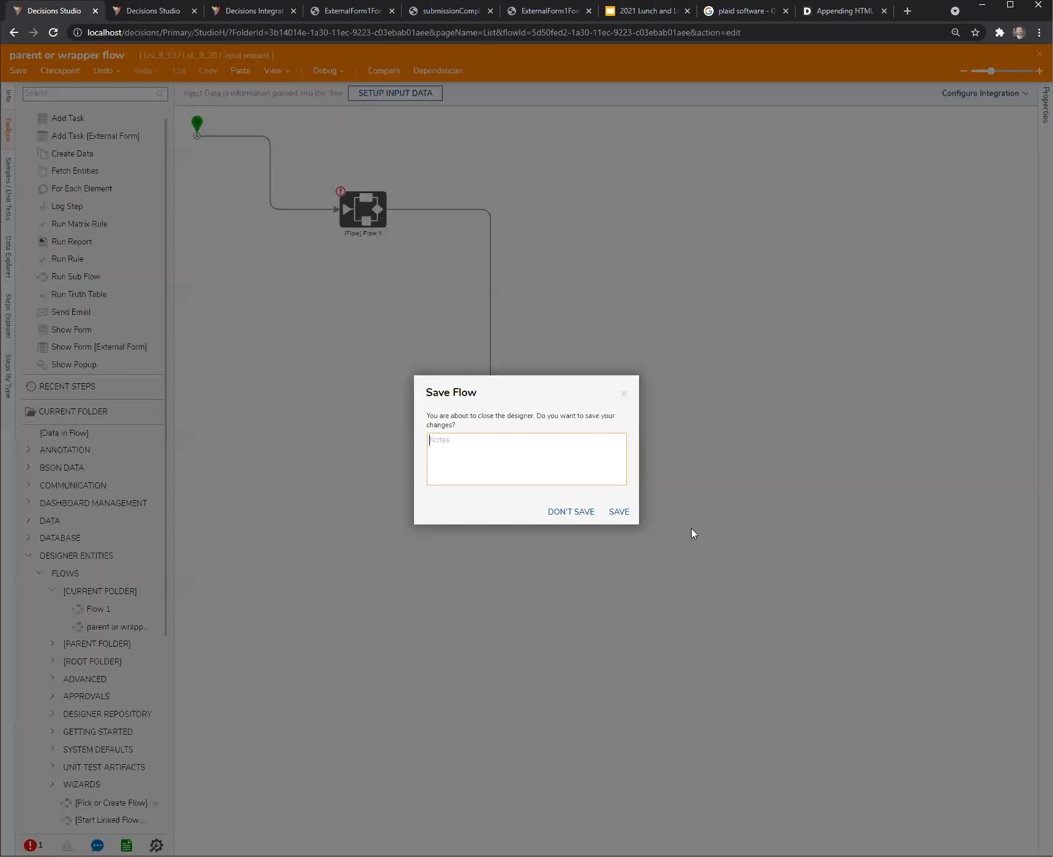
left_click(616, 512)
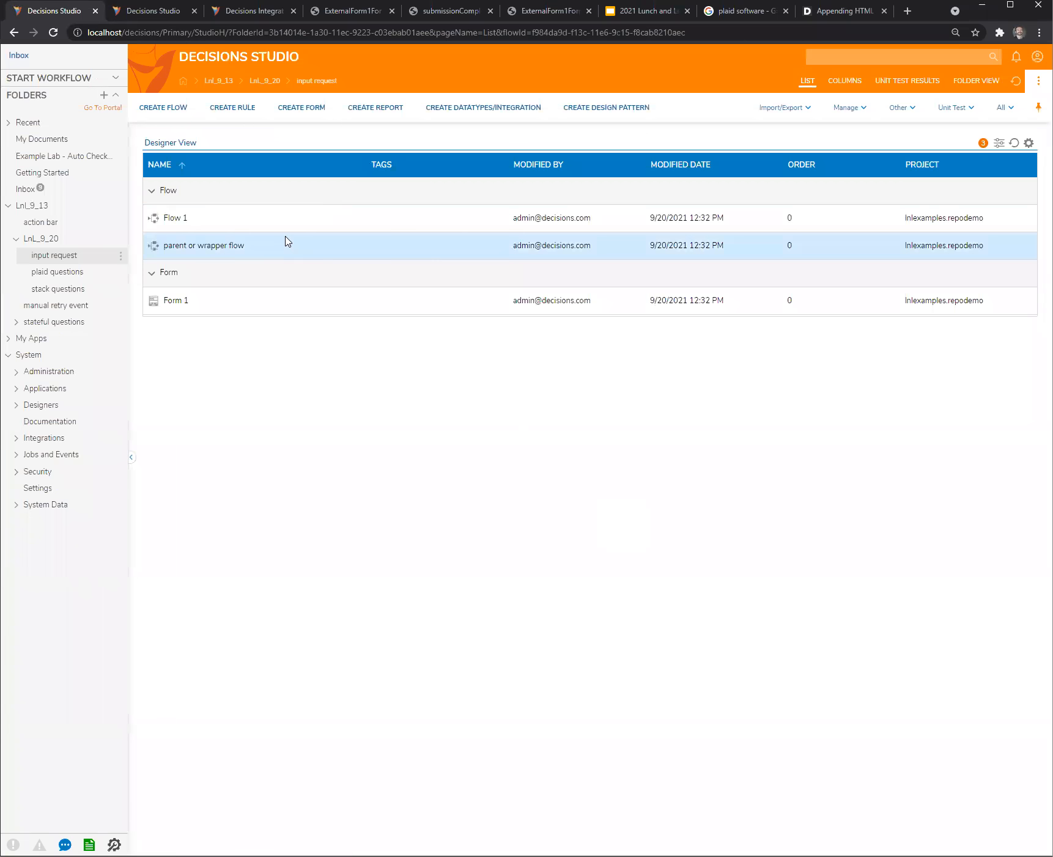
- Run the parent or wrapper flow to check how it starts, then close the run
left_click(231, 247)
left_click(264, 169)
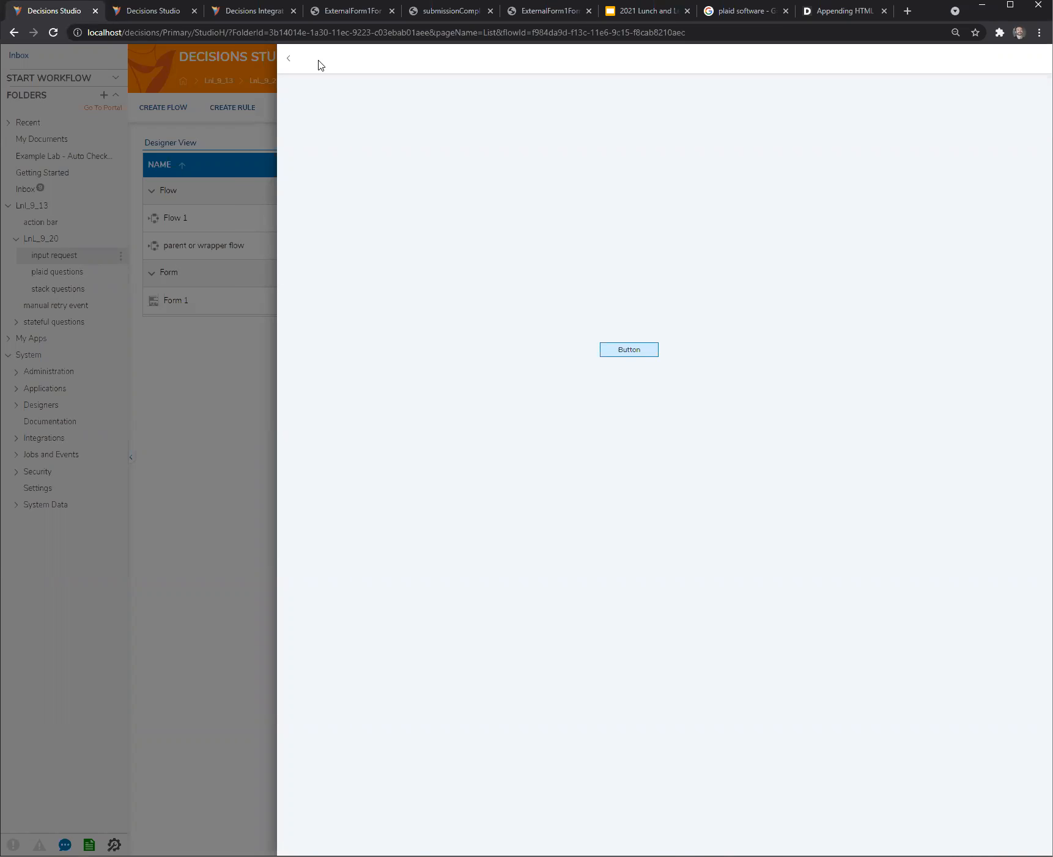
left_click(291, 63)
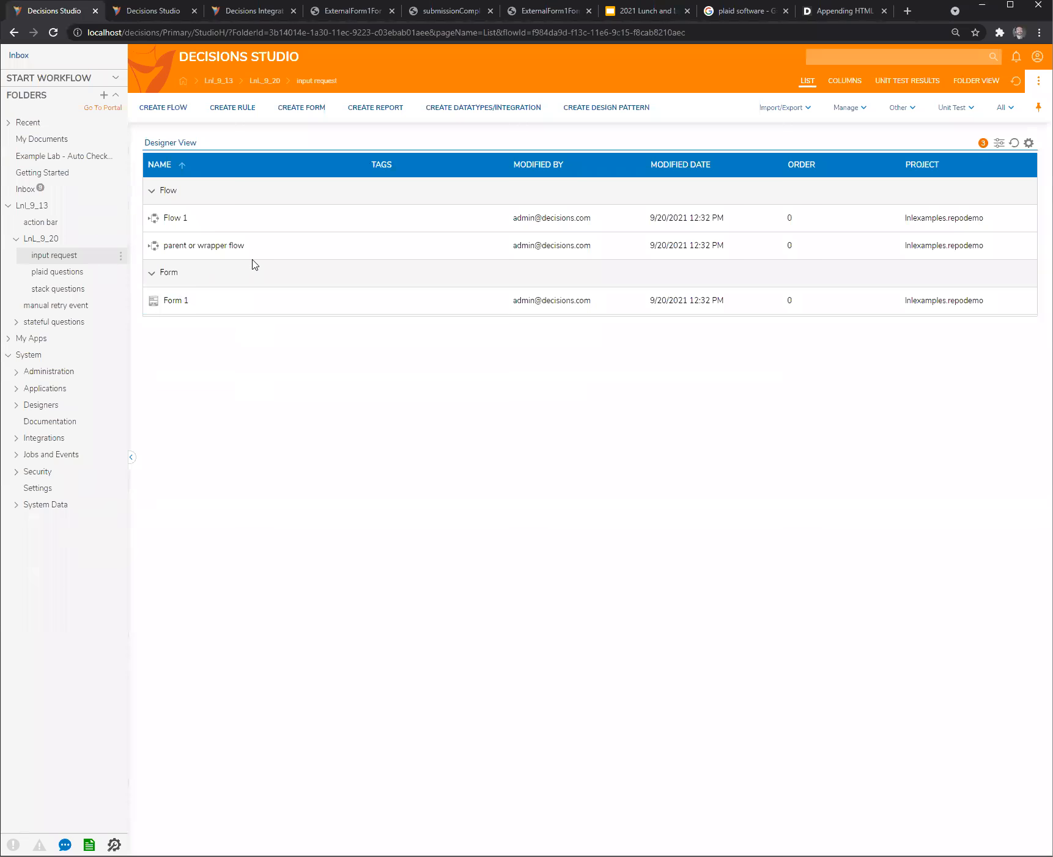
- Open the parent or wrapper flow, inspect the str1 input of its Flow 1 step, and close the flow
left_click(218, 248)
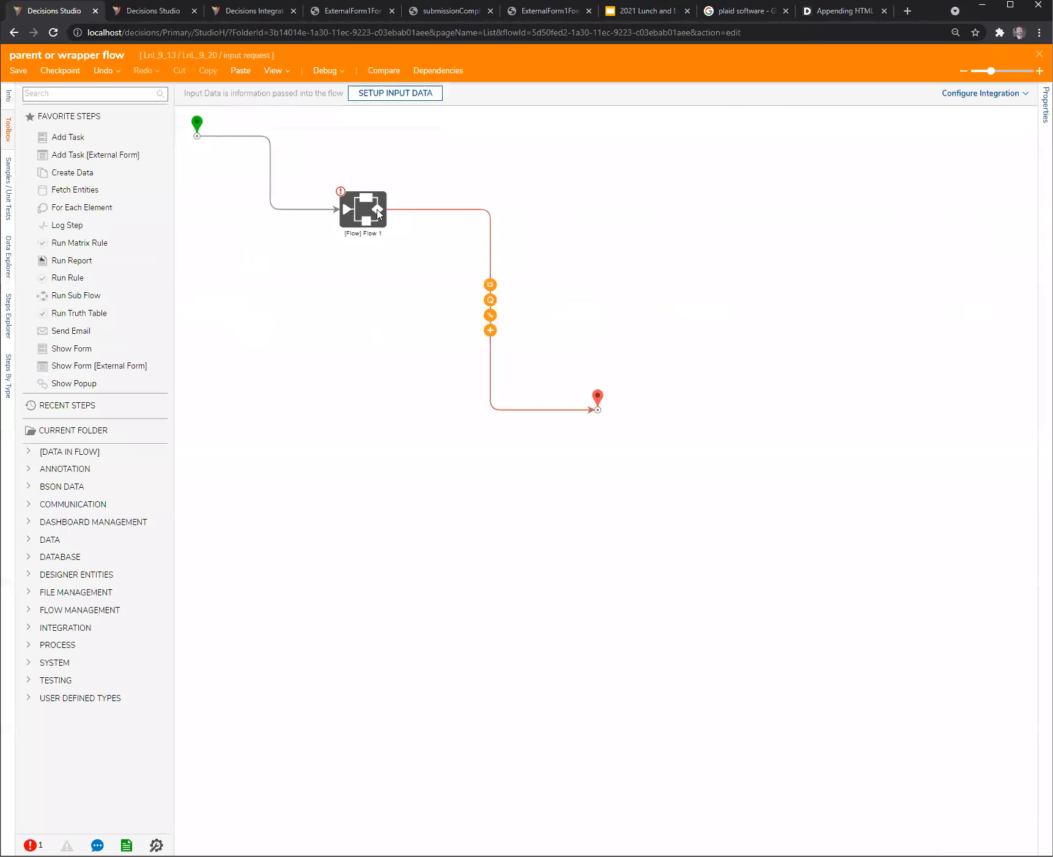
left_click(377, 214)
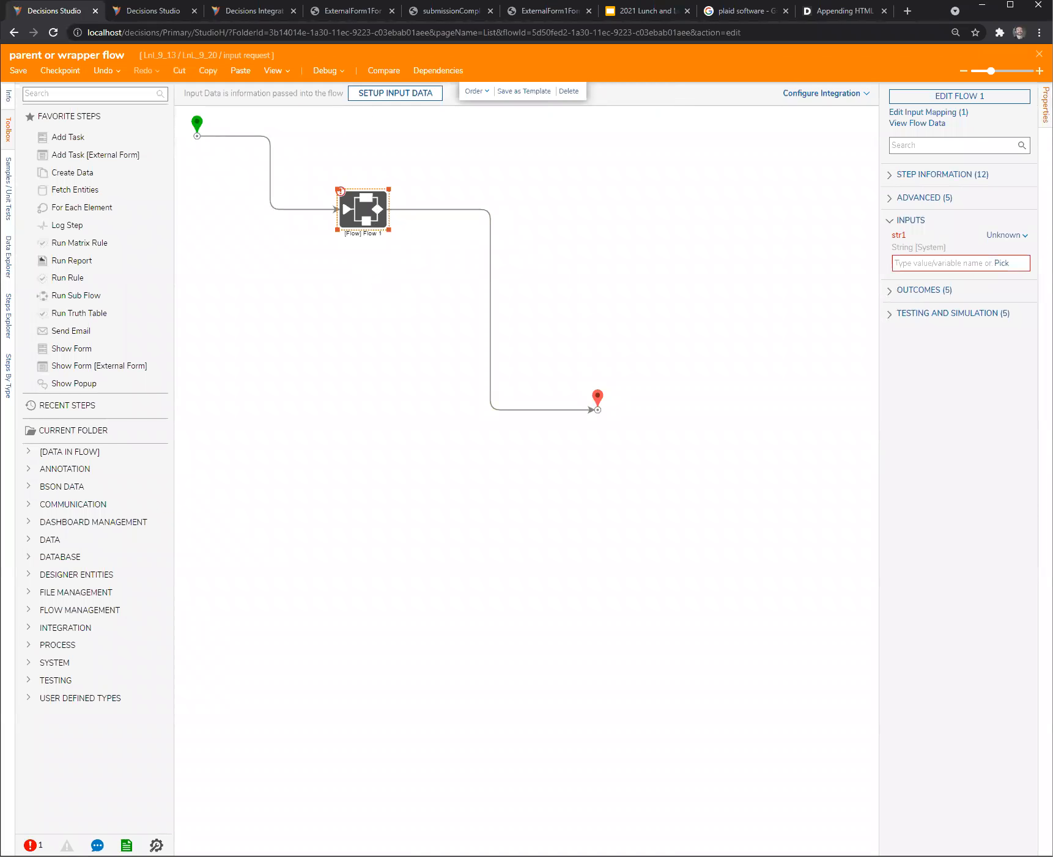
left_click(1039, 54)
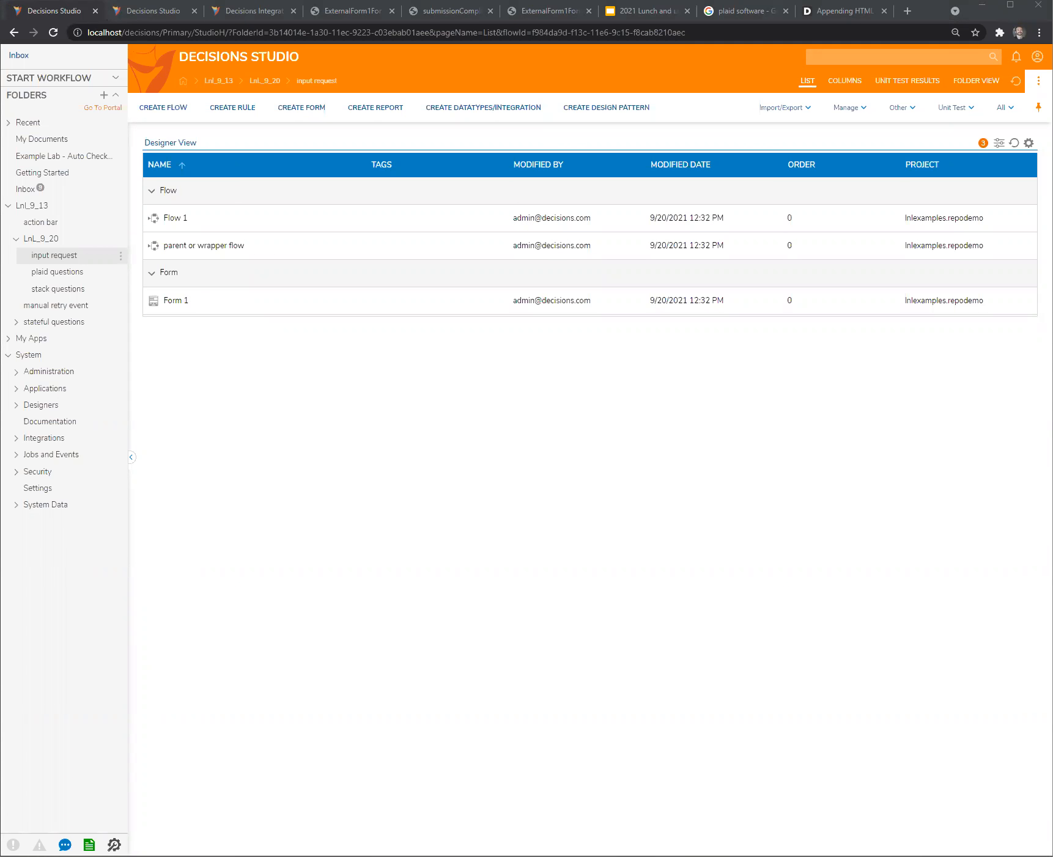
left_click(307, 382)
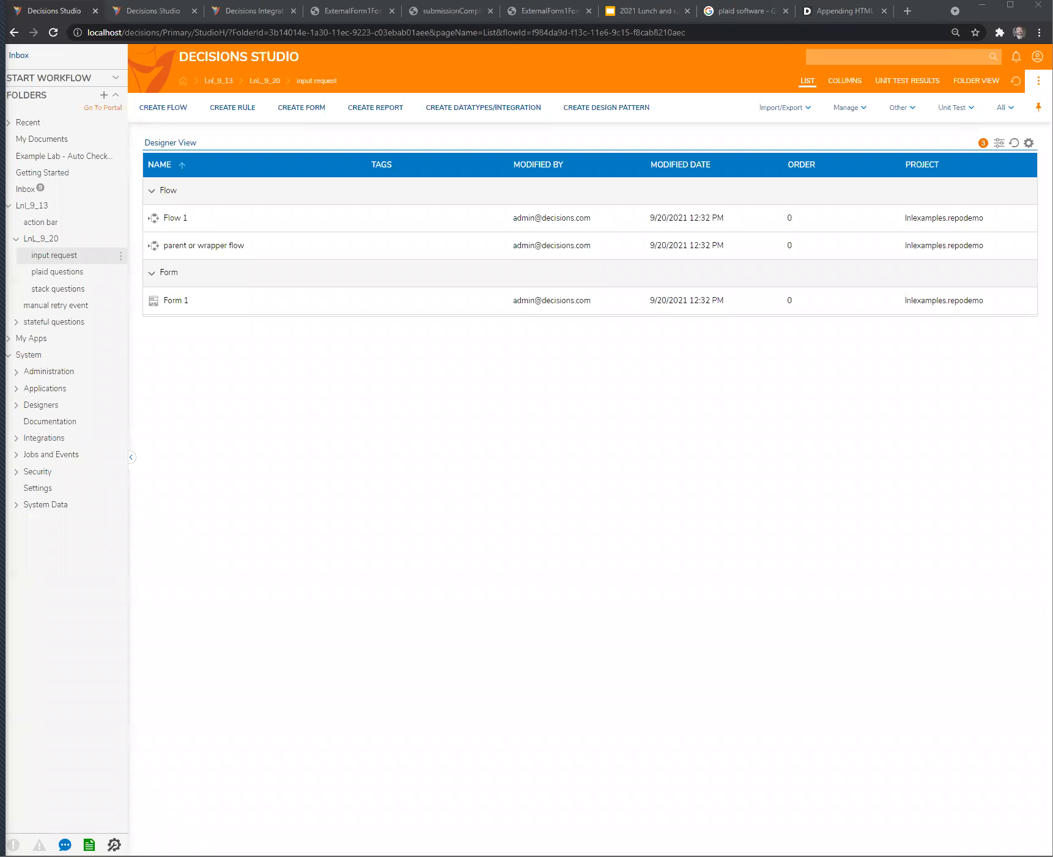
left_click(270, 491)
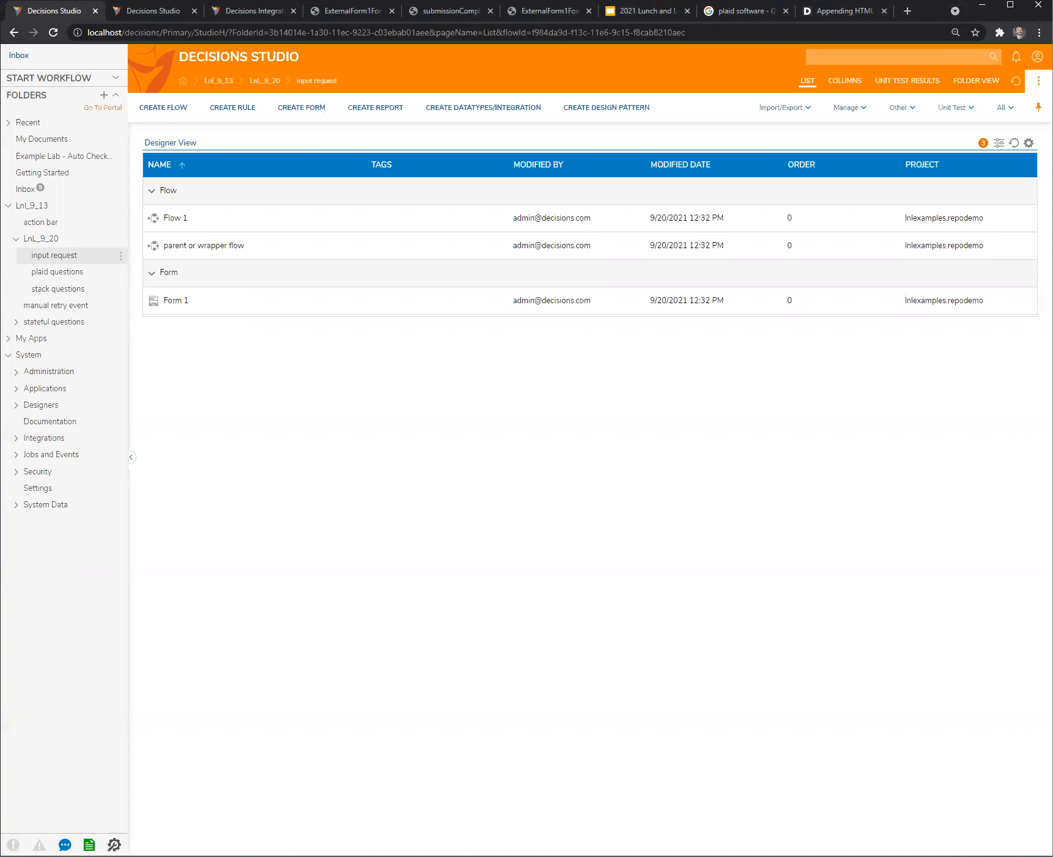
key("alt+Tab")
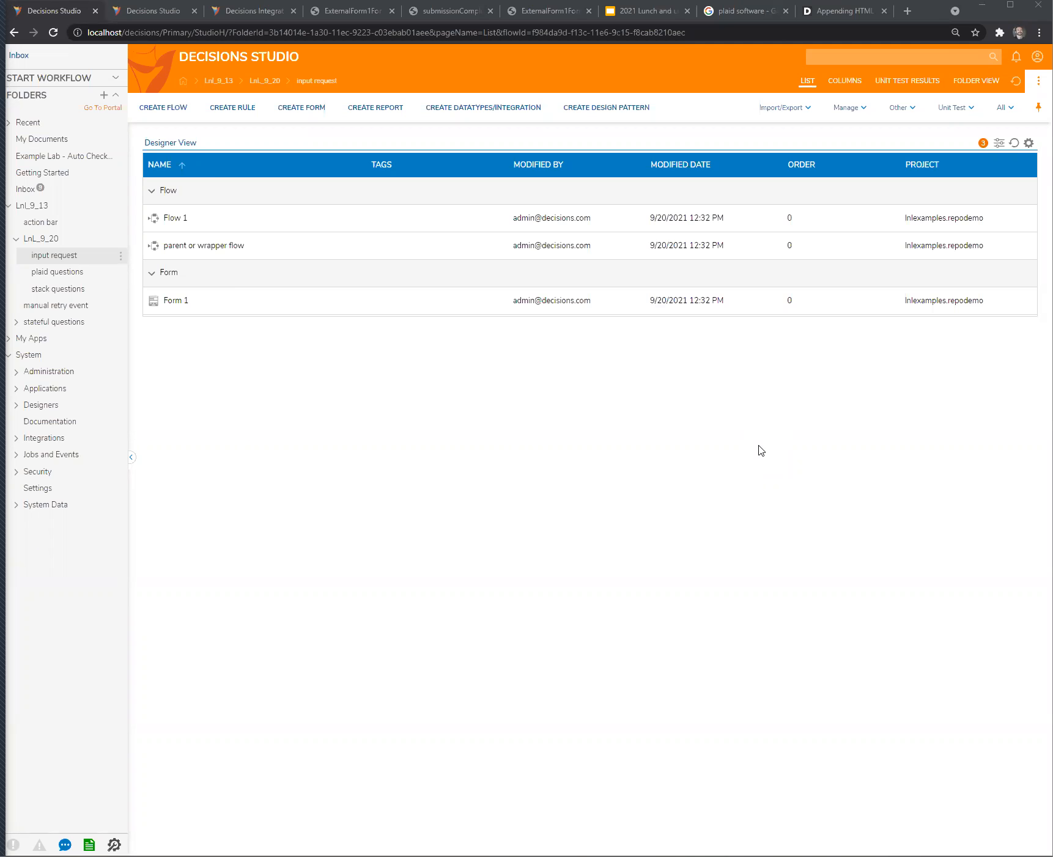
- Create a designer project named "assign to submitter" inside the LnL_9_20 folder
right_click(34, 239)
left_click(172, 220)
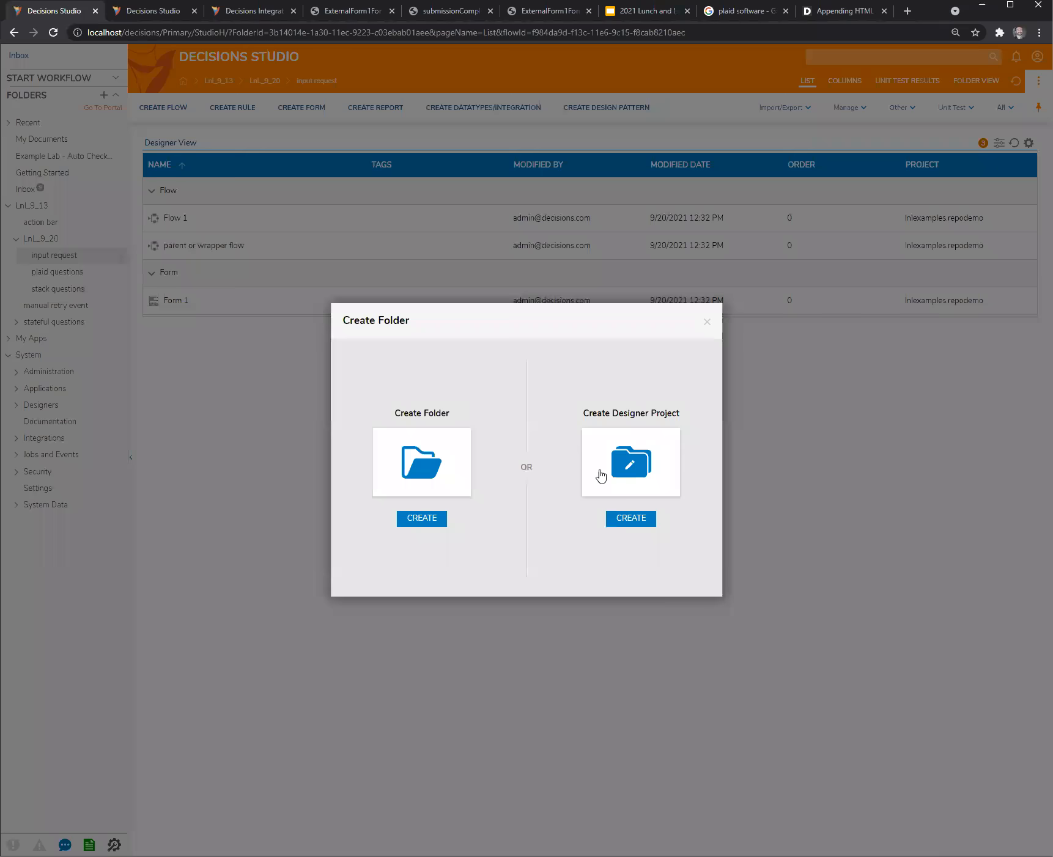
left_click(641, 467)
type("assi")
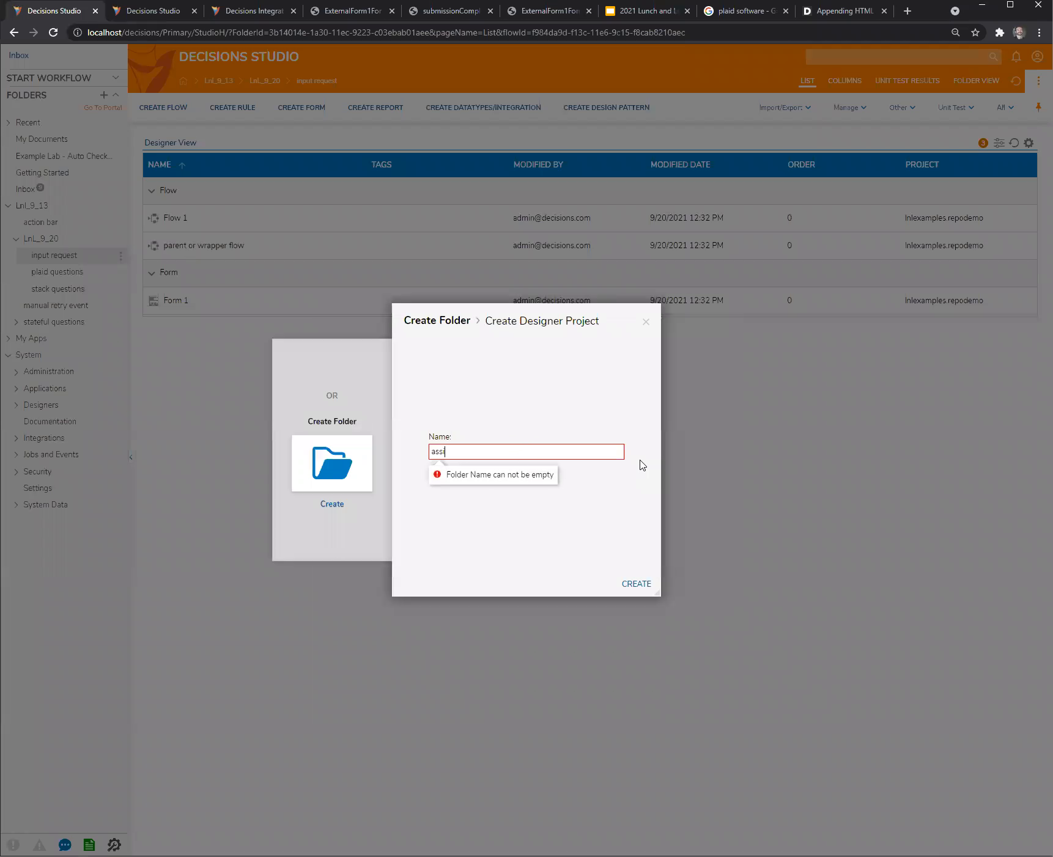
type("gn to submitter")
left_click(643, 588)
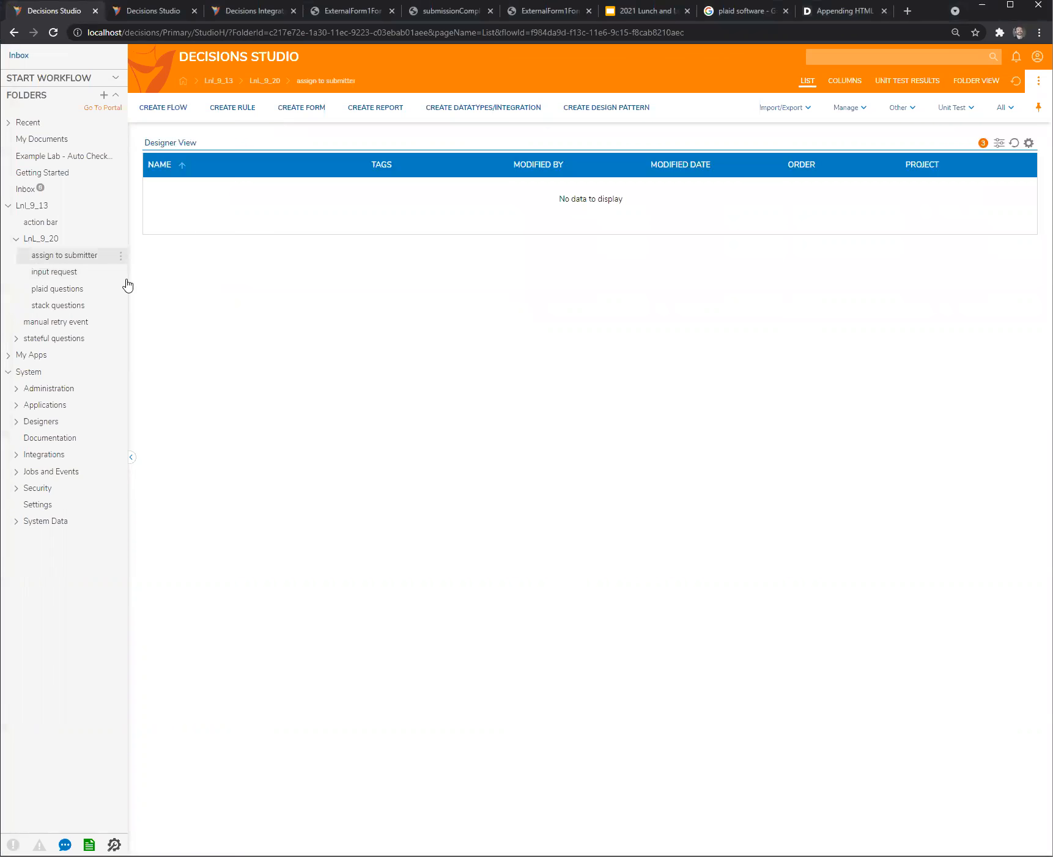
- Create a new flow with the default name in the assign to submitter folder
left_click(173, 111)
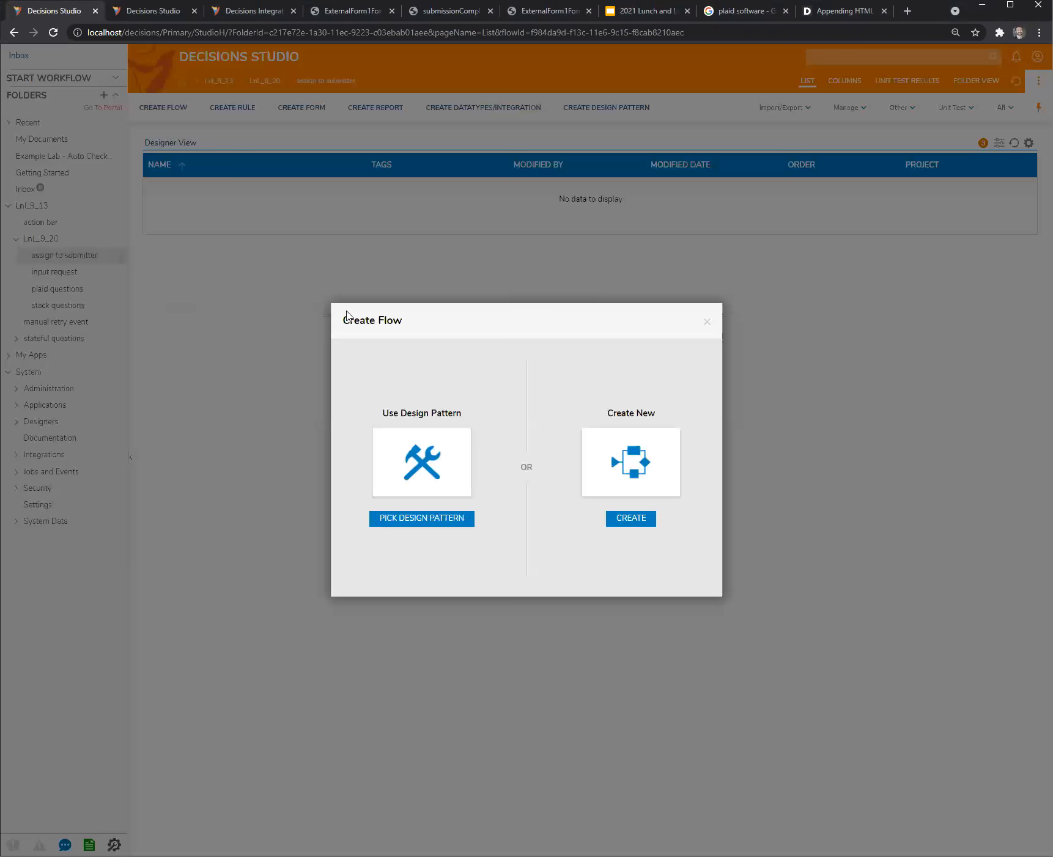
left_click(647, 468)
left_click(517, 428)
left_click(645, 501)
- Add a Show Form step to the flow and create a new form of type Form for it, keeping the default name
left_click_drag(86, 351, 445, 271)
left_click(969, 98)
left_click(453, 484)
left_click(407, 318)
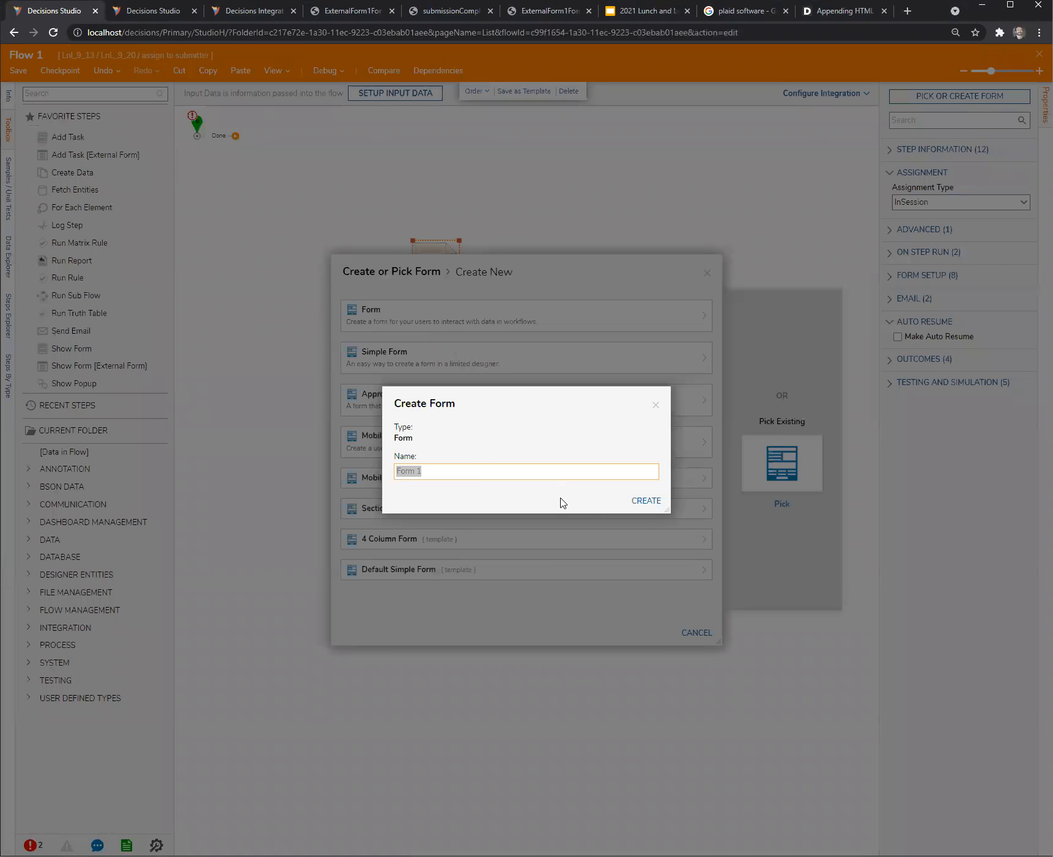
left_click(662, 502)
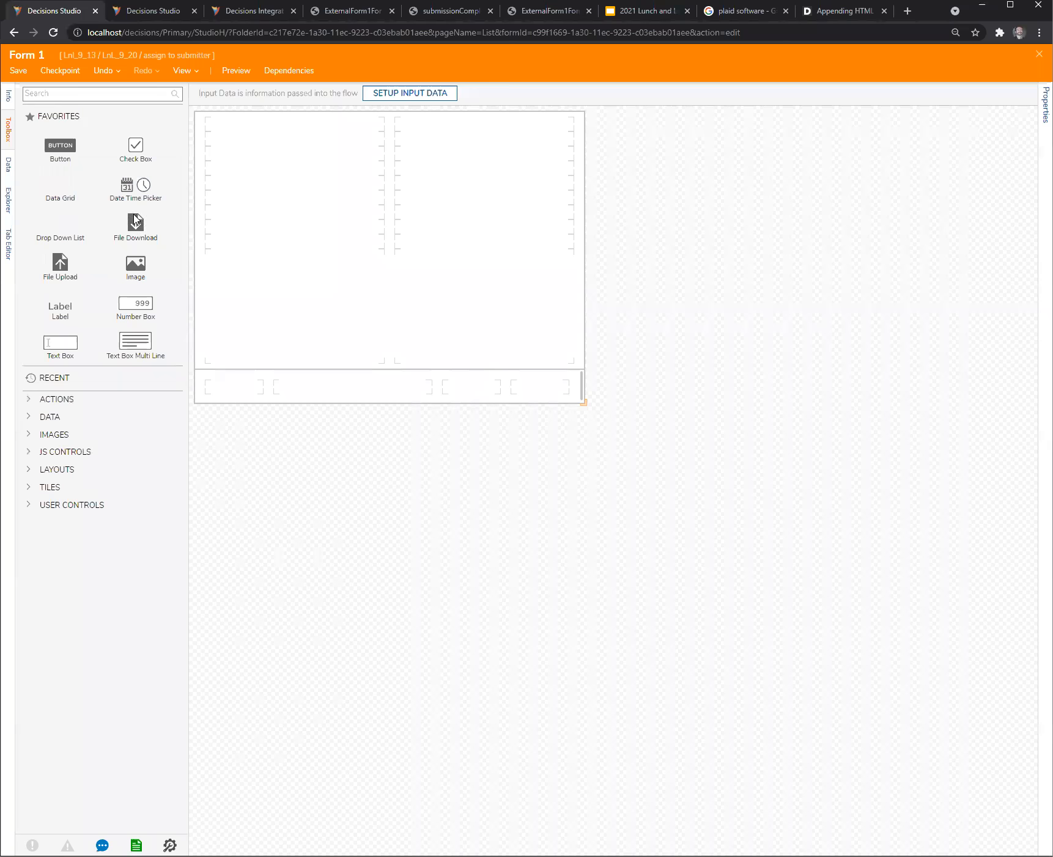
- Place a button in the form's bottom row, then save and close the form
left_click_drag(60, 145, 532, 398)
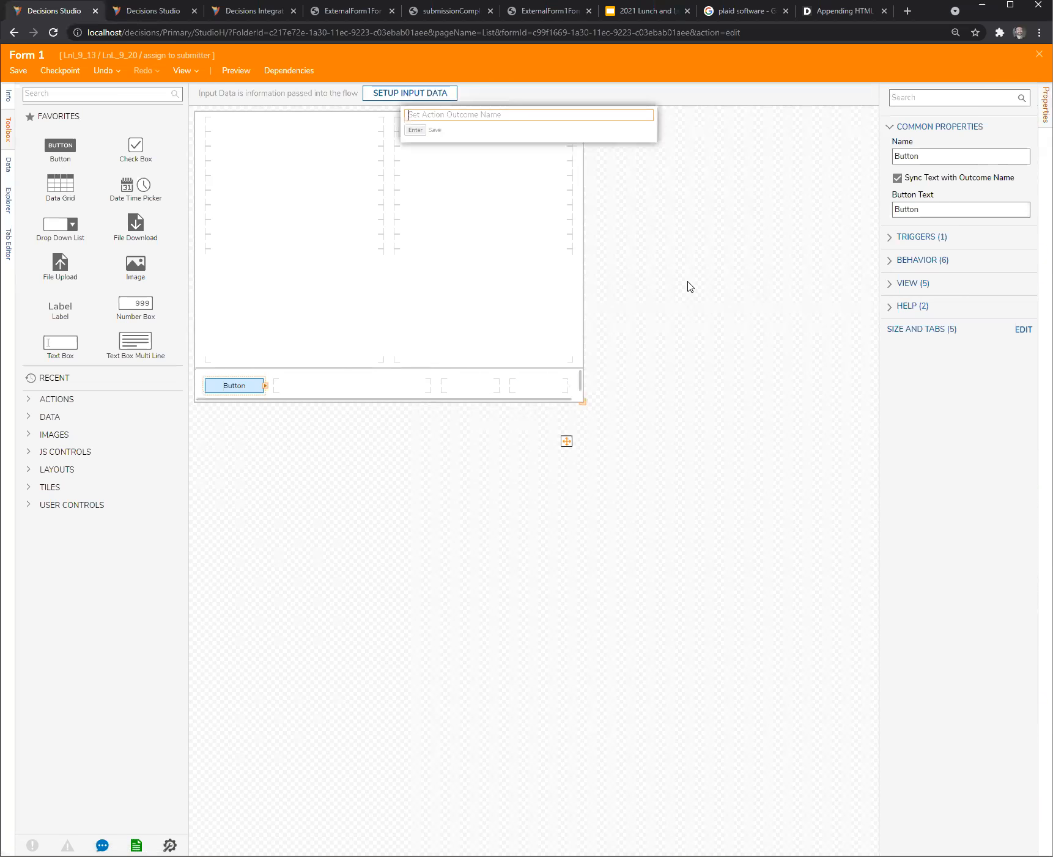
key("ctrl+s")
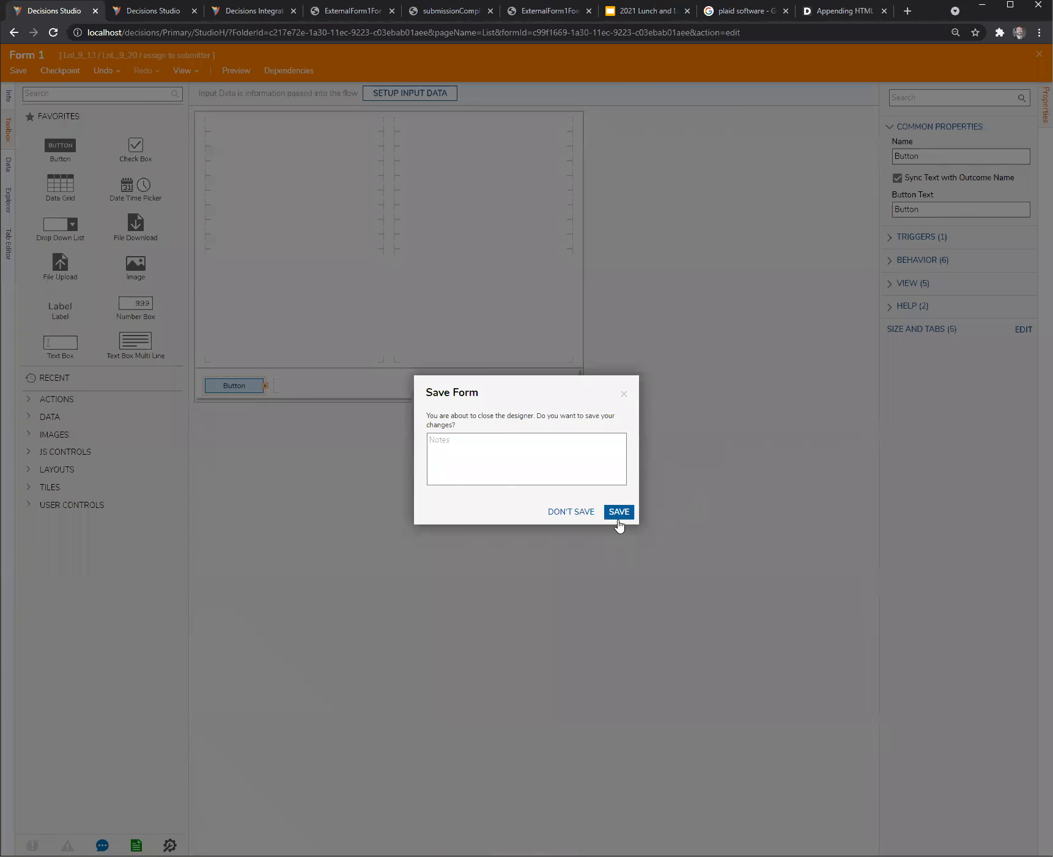
left_click(619, 511)
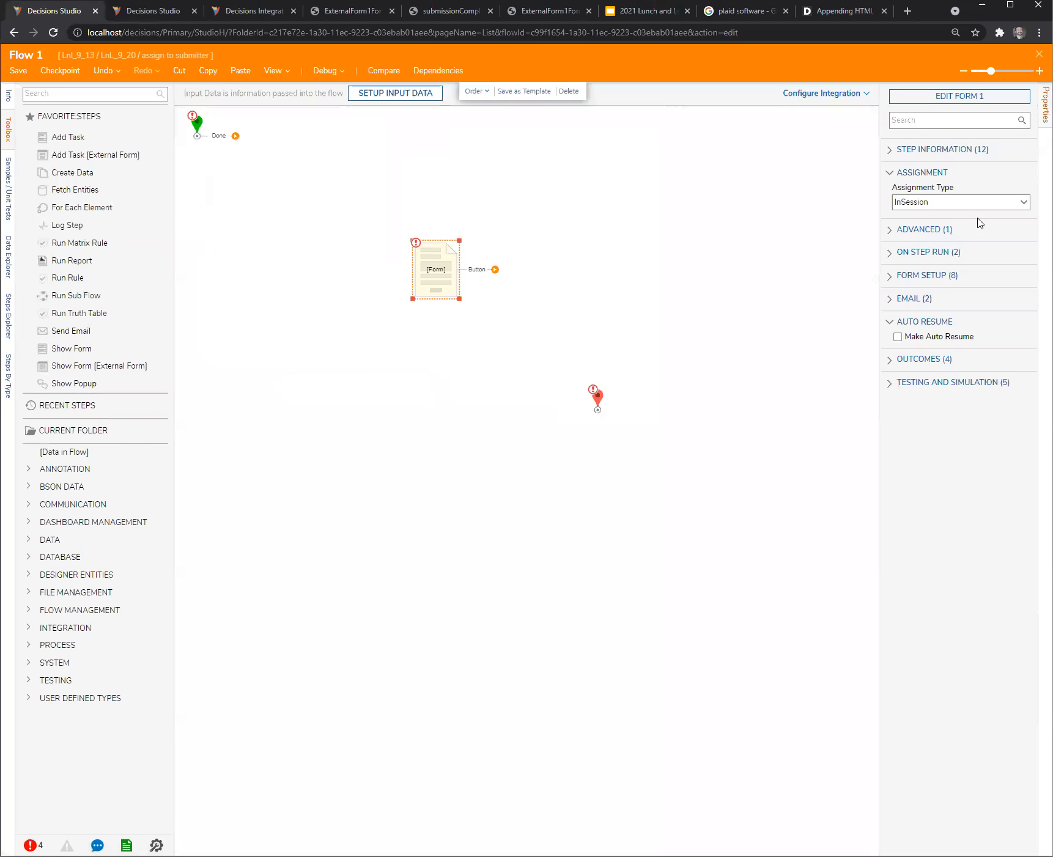
- Connect the start step to the form step and set the form's assignment type to Assigned
left_click_drag(235, 136, 438, 273)
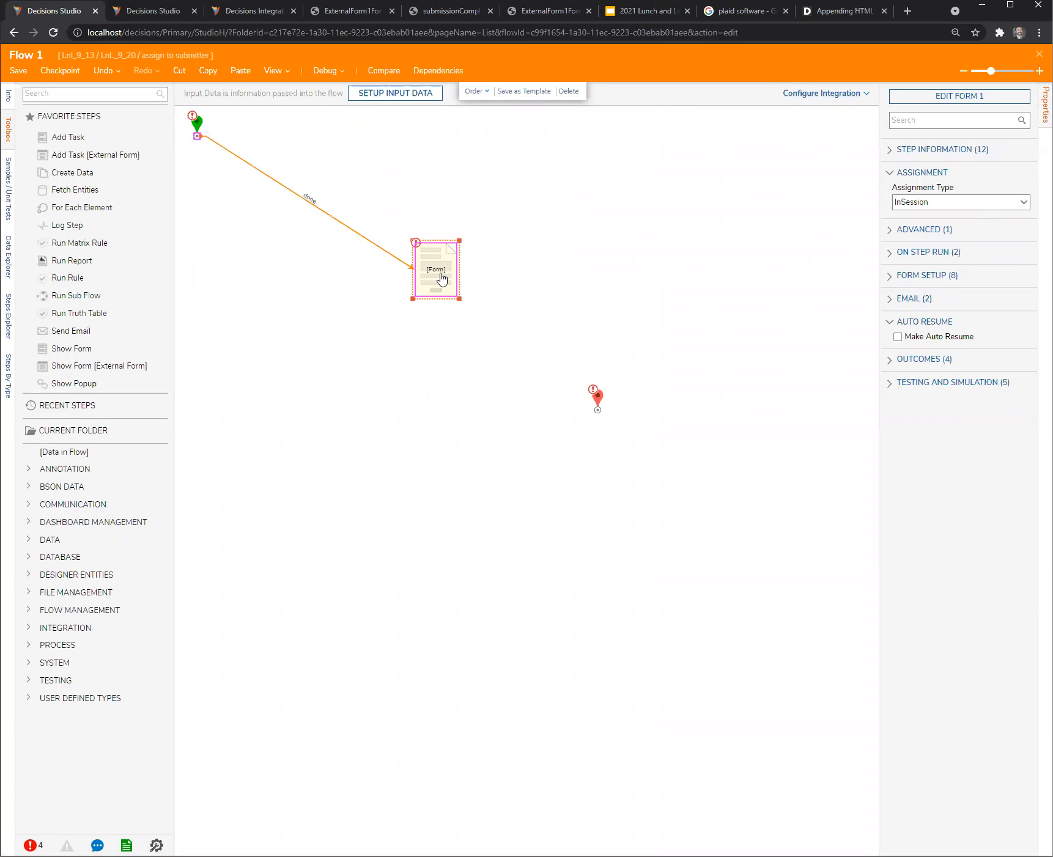
left_click(1021, 218)
left_click(948, 250)
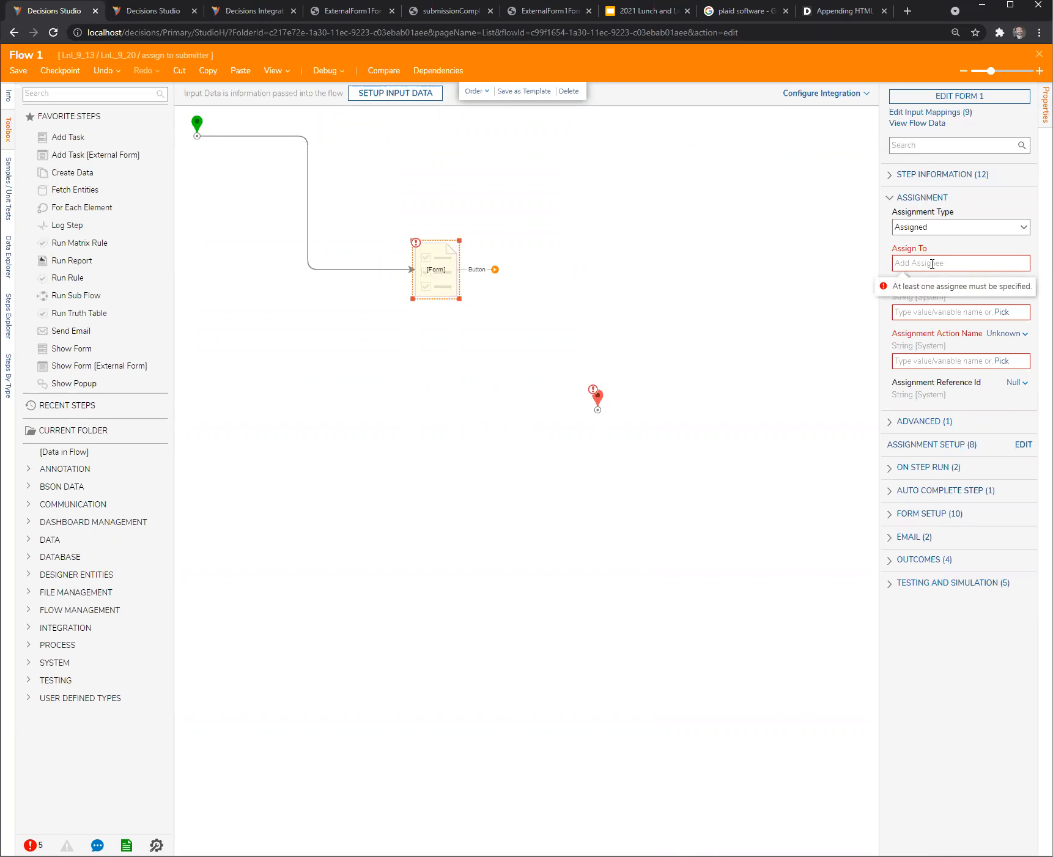
- In the form step's assignment setup, map Accounts and Groups with Build Array and enlarge the dialog
left_click_drag(877, 312, 798, 317)
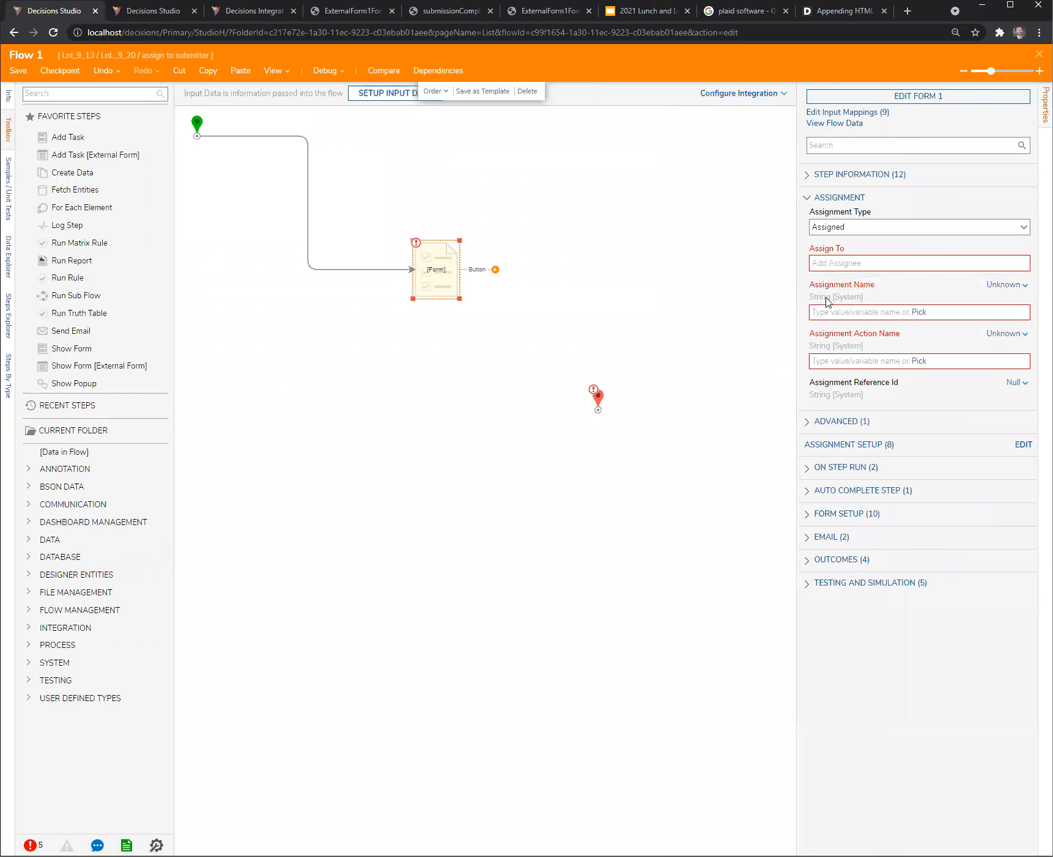
left_click(1021, 449)
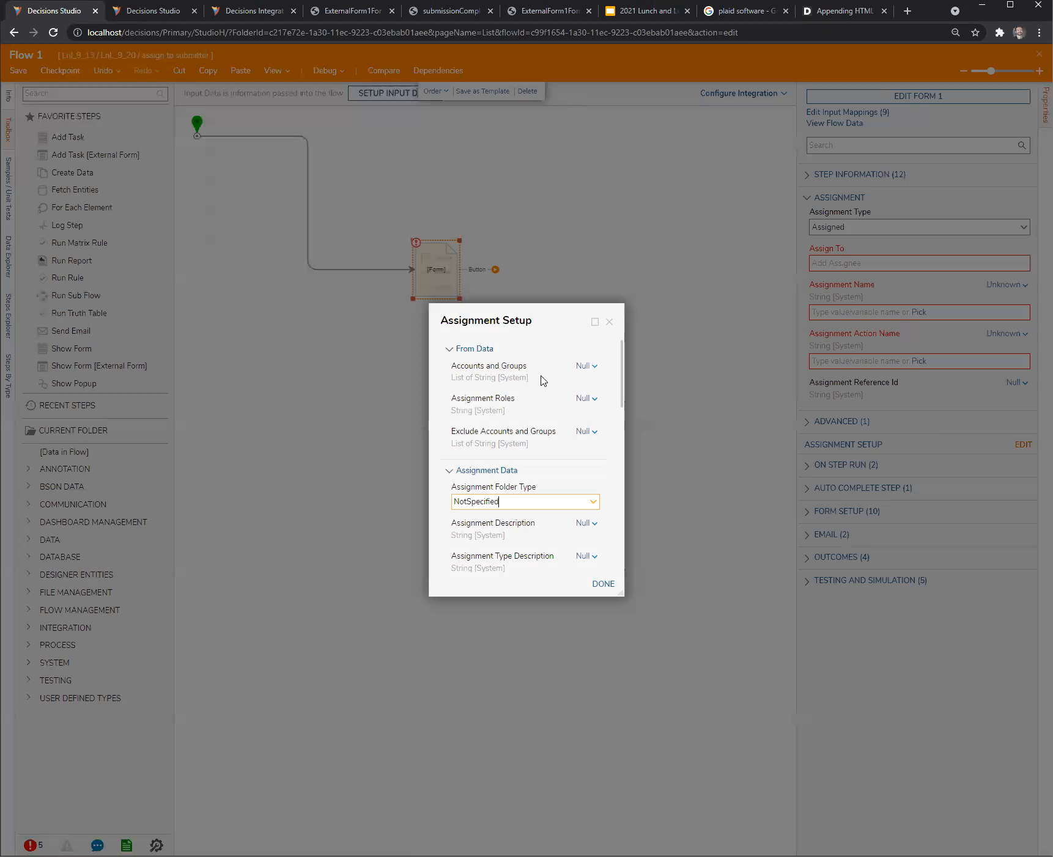
left_click(586, 365)
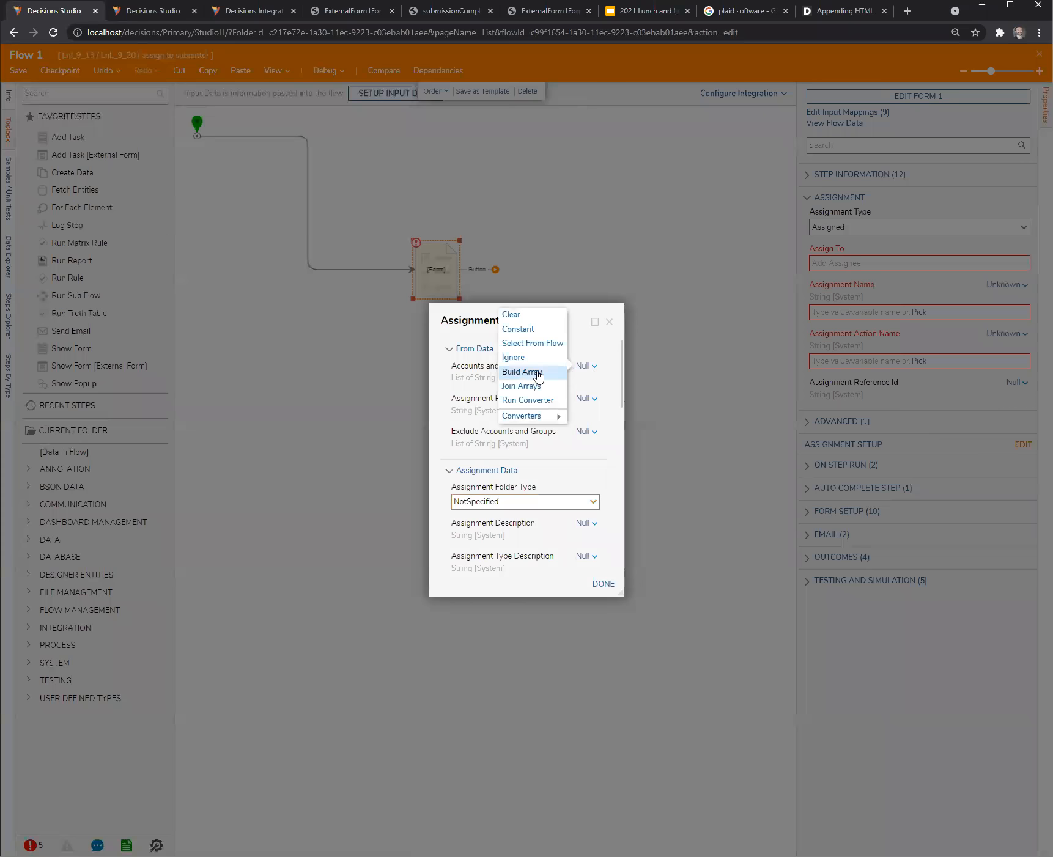
left_click(535, 372)
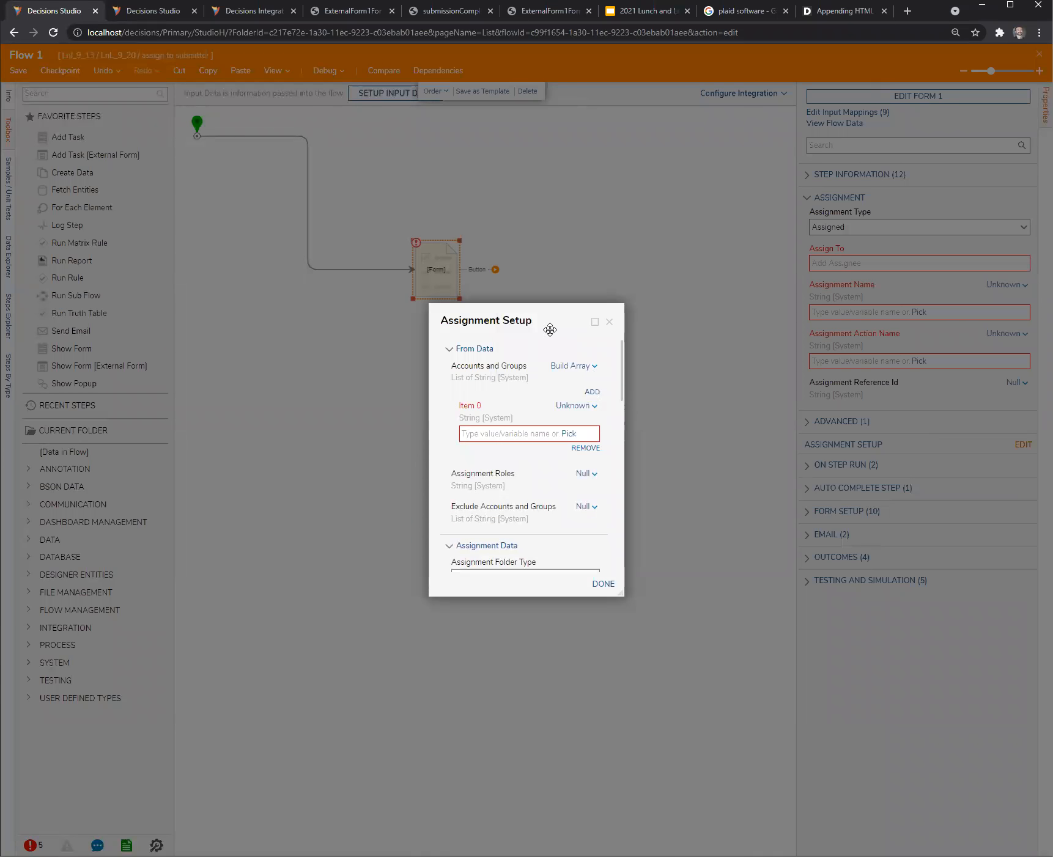
left_click_drag(548, 325, 515, 299)
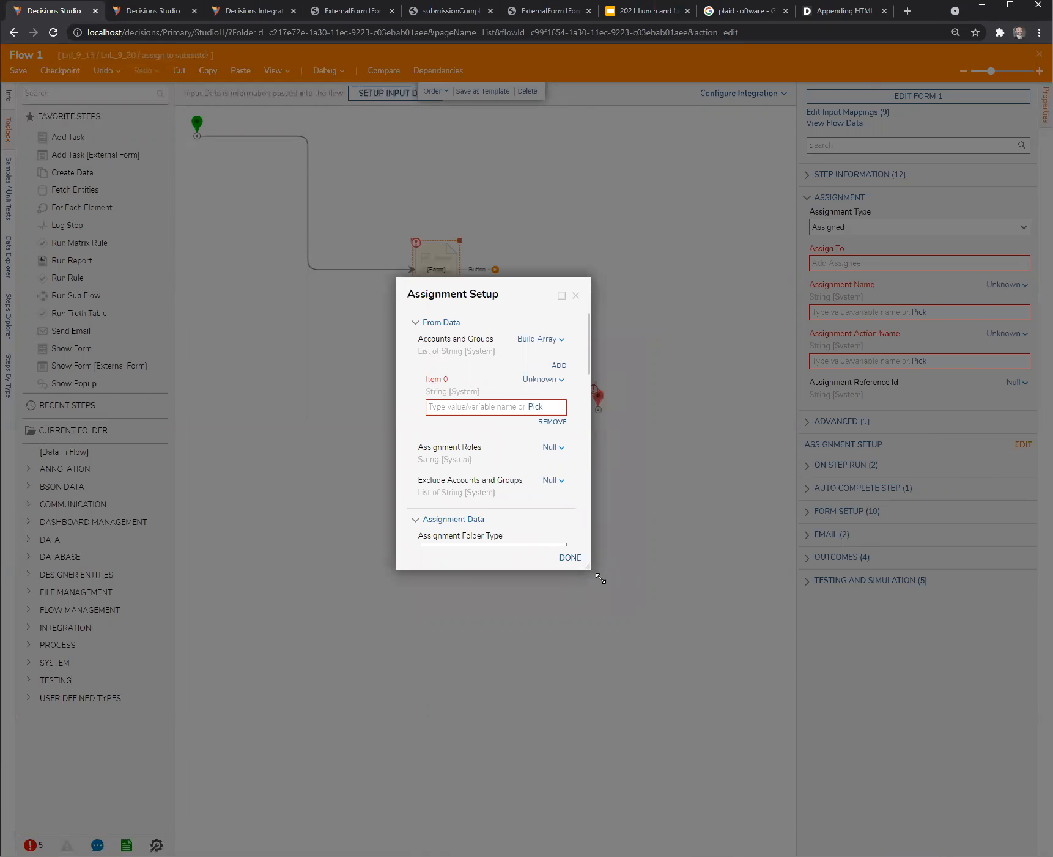
left_click_drag(590, 570, 665, 624)
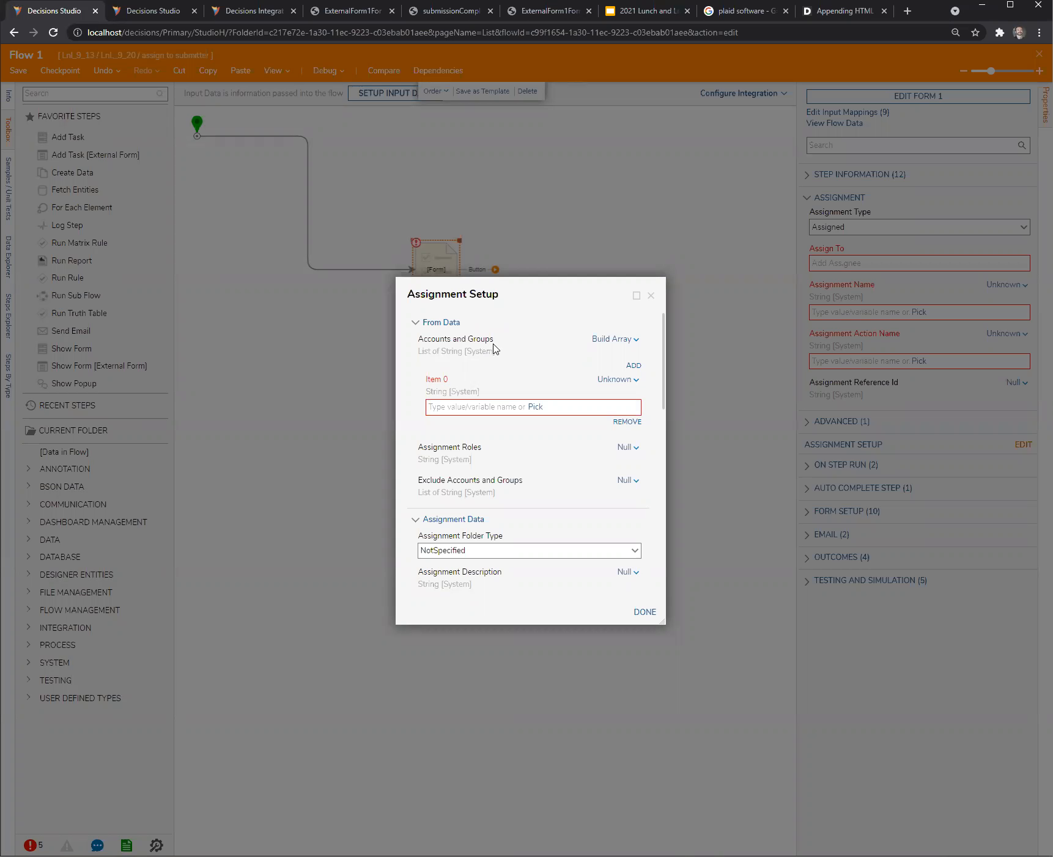
- Set the array's Item 0 to Flow Data.InitiatingUserEmail and finish the assignment setup
left_click(536, 407)
left_click(320, 343)
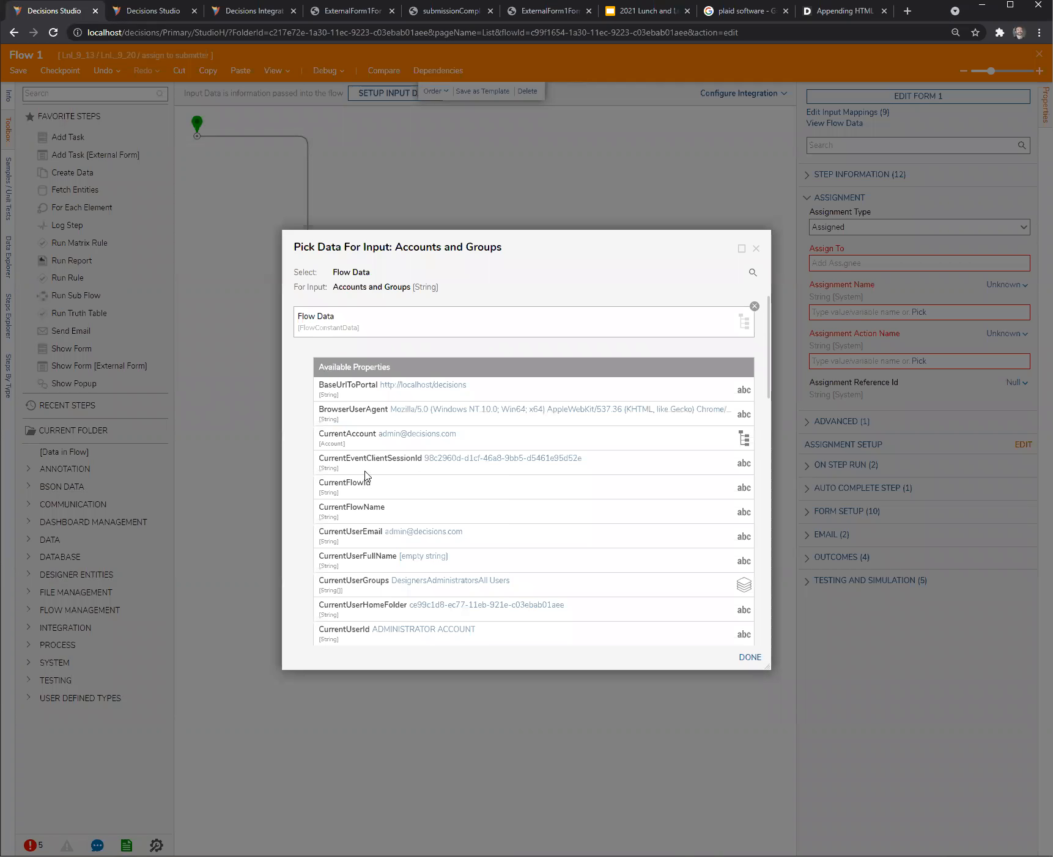
scroll(355, 581, "down", 4)
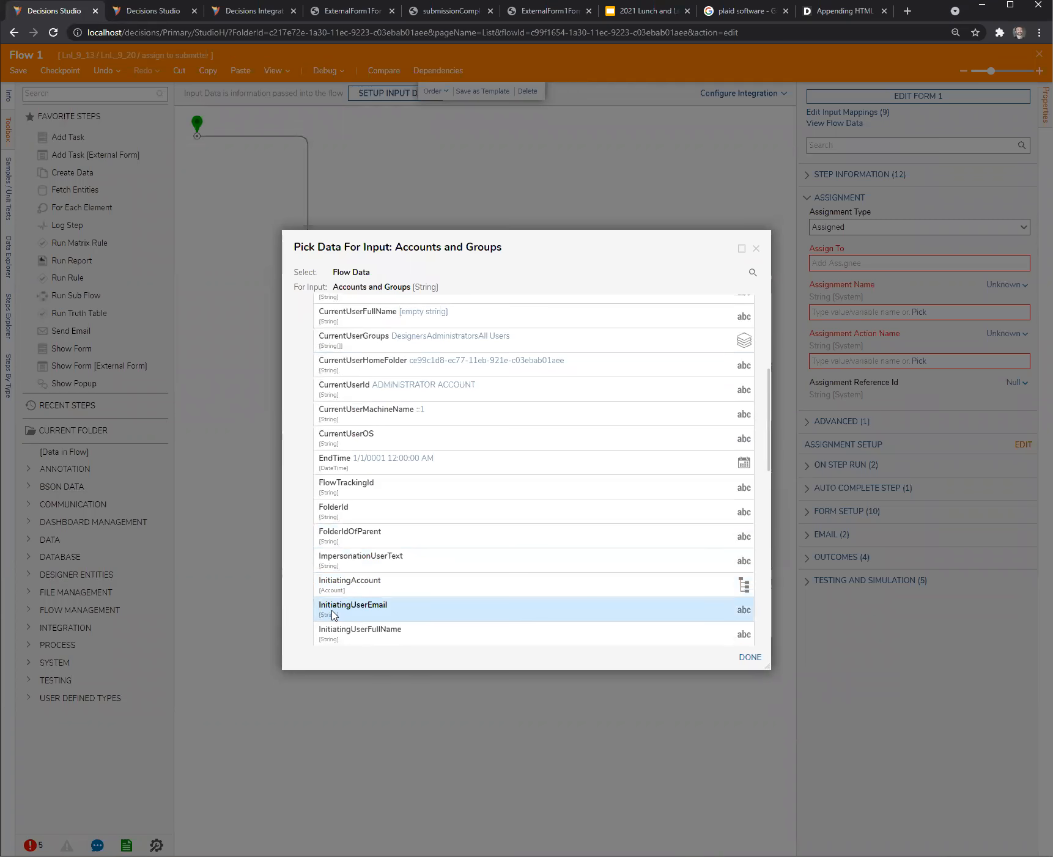
left_click(334, 612)
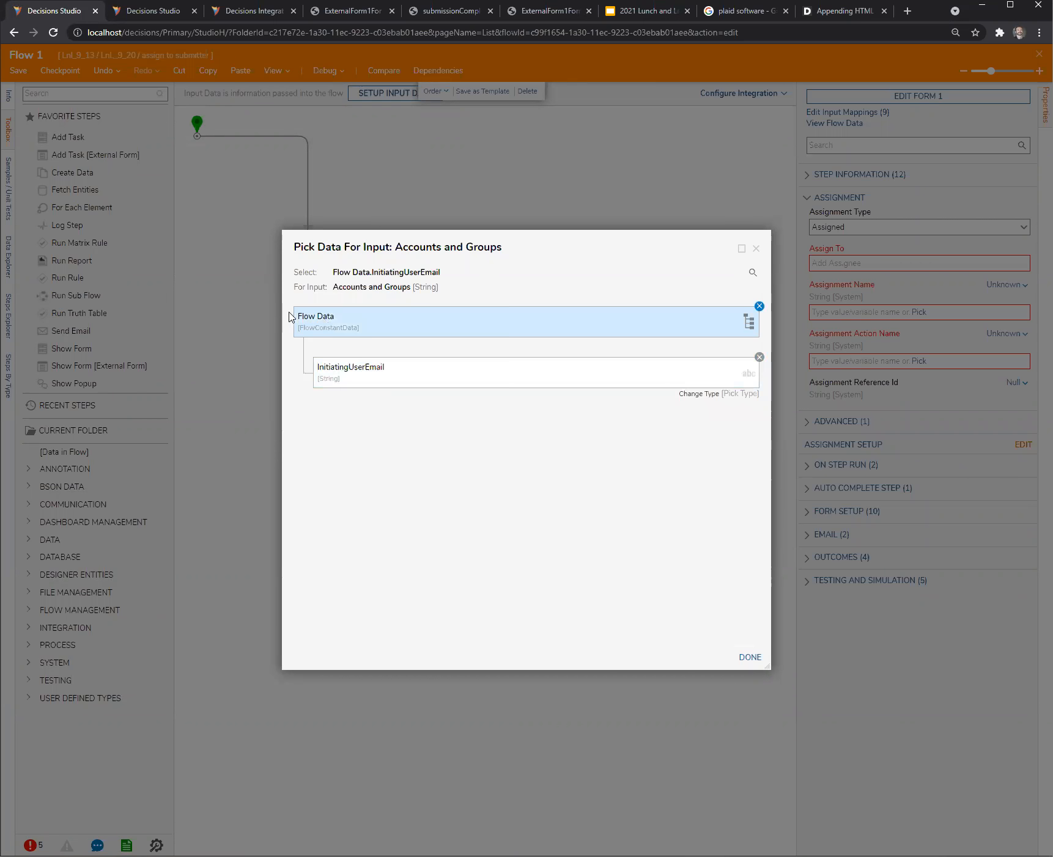
left_click(750, 658)
left_click(647, 613)
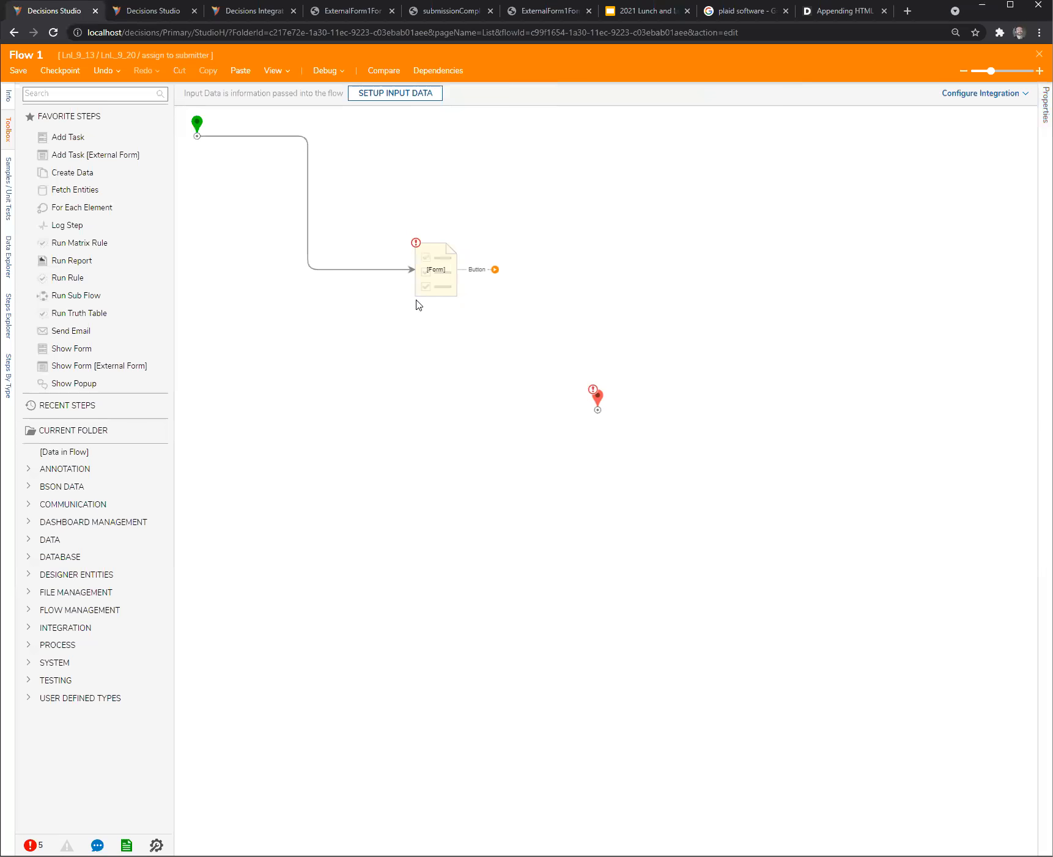
- Rearrange the start step and the form step so they line up in a horizontal row
left_click_drag(440, 279, 521, 283)
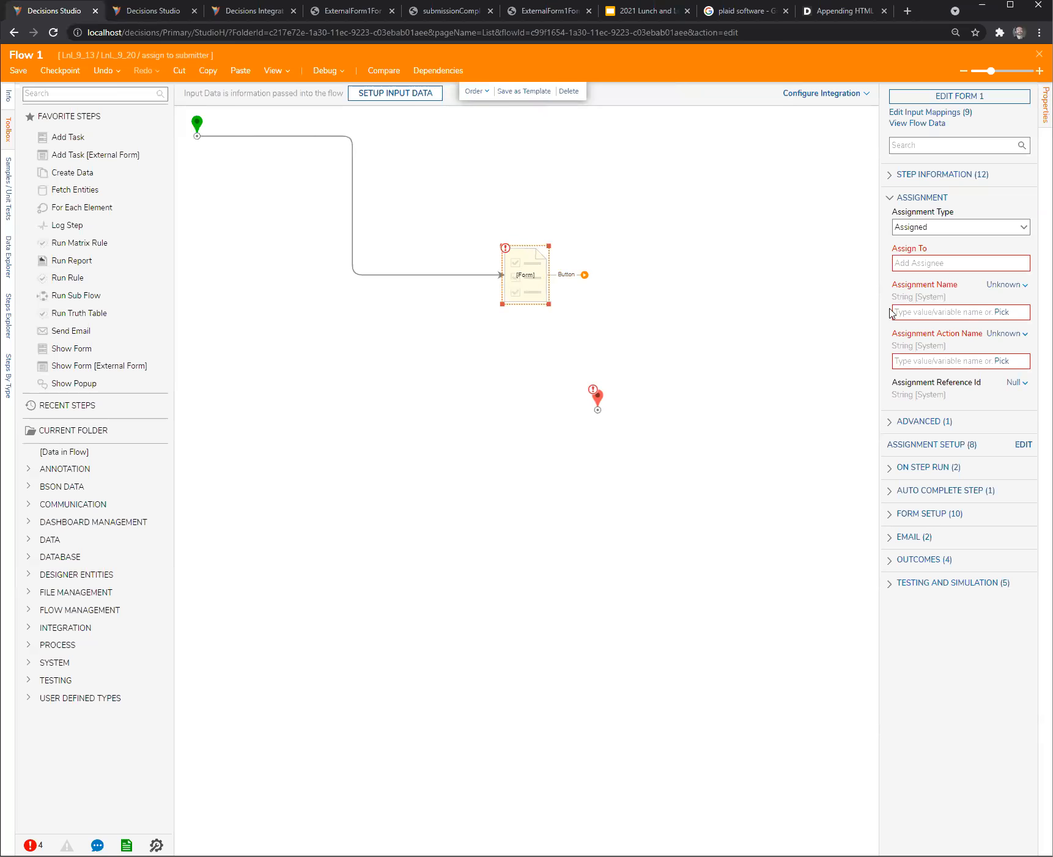
left_click_drag(879, 314, 795, 318)
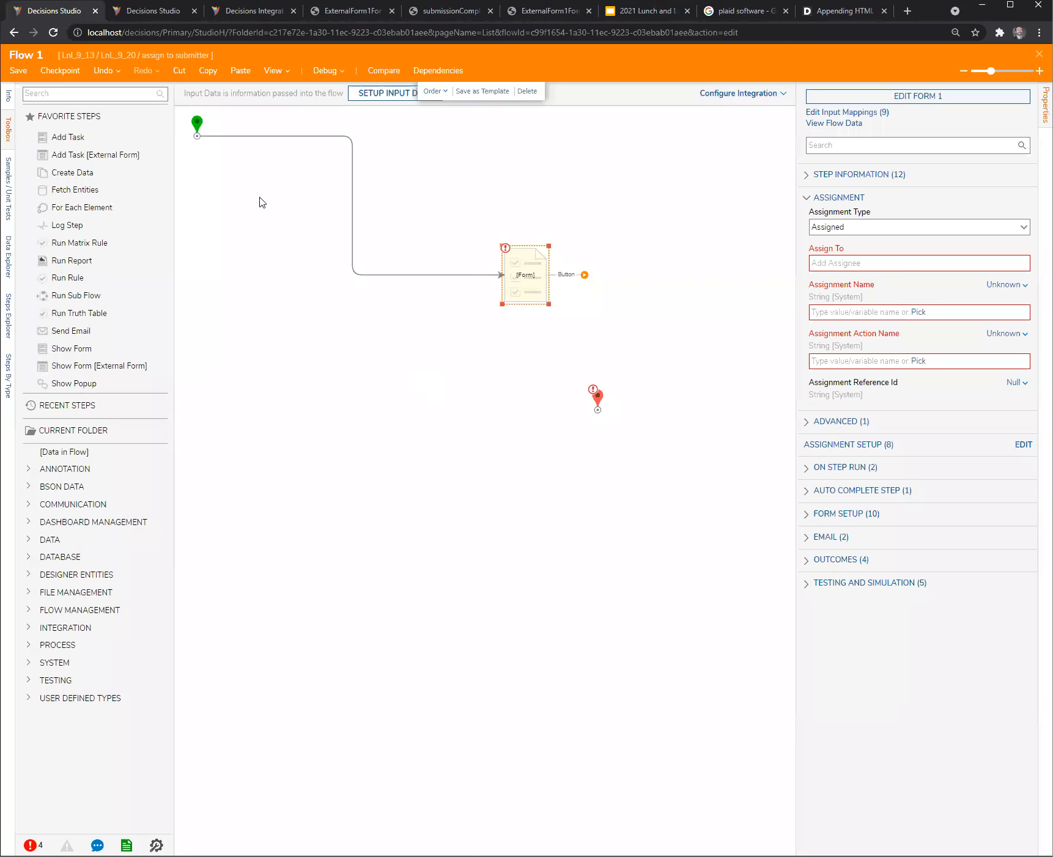
mouse_move(220, 136)
left_click_drag(197, 125, 222, 267)
left_click_drag(526, 277, 511, 278)
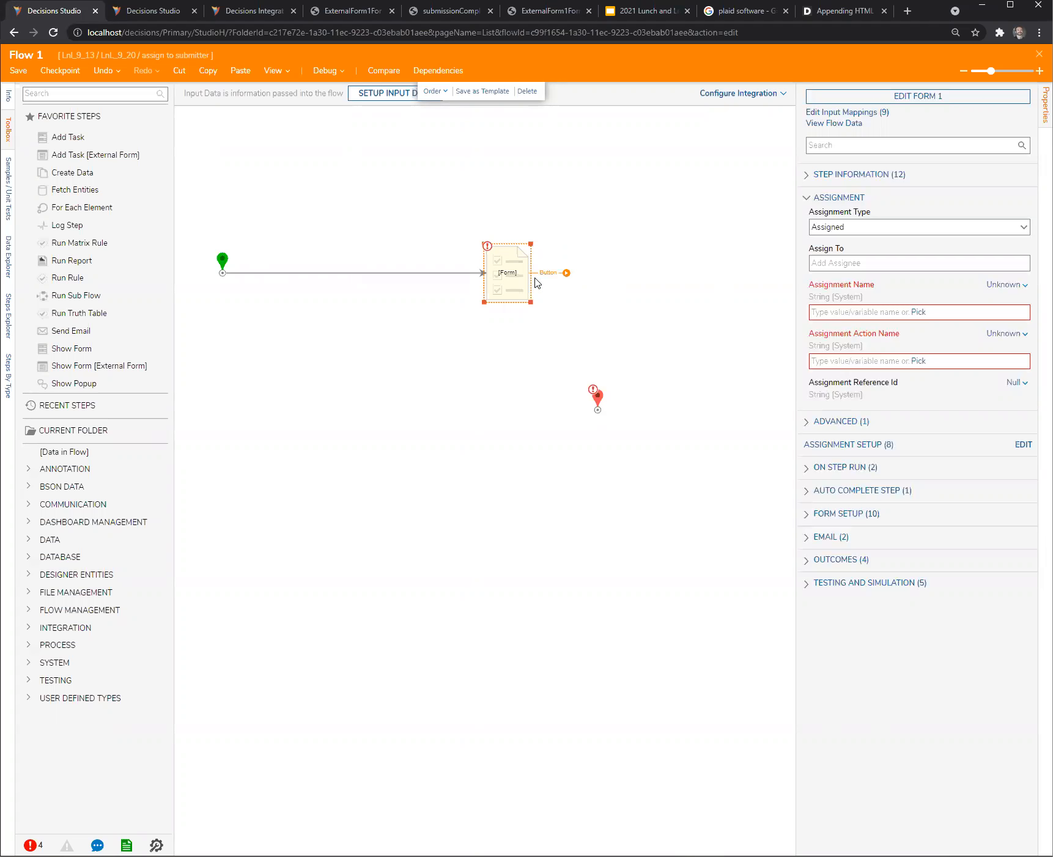
left_click(507, 326)
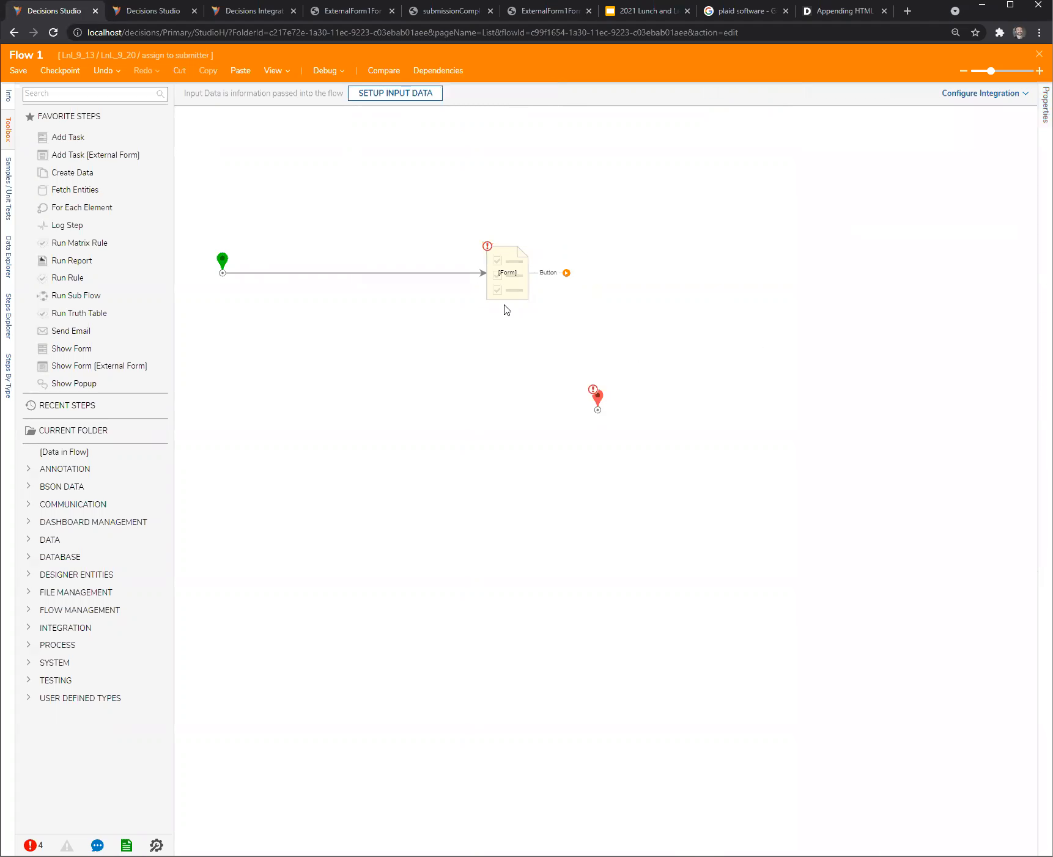
- Review the Accounts and Groups mapping in the form step's assignment setup, then close the dialog
left_click(505, 287)
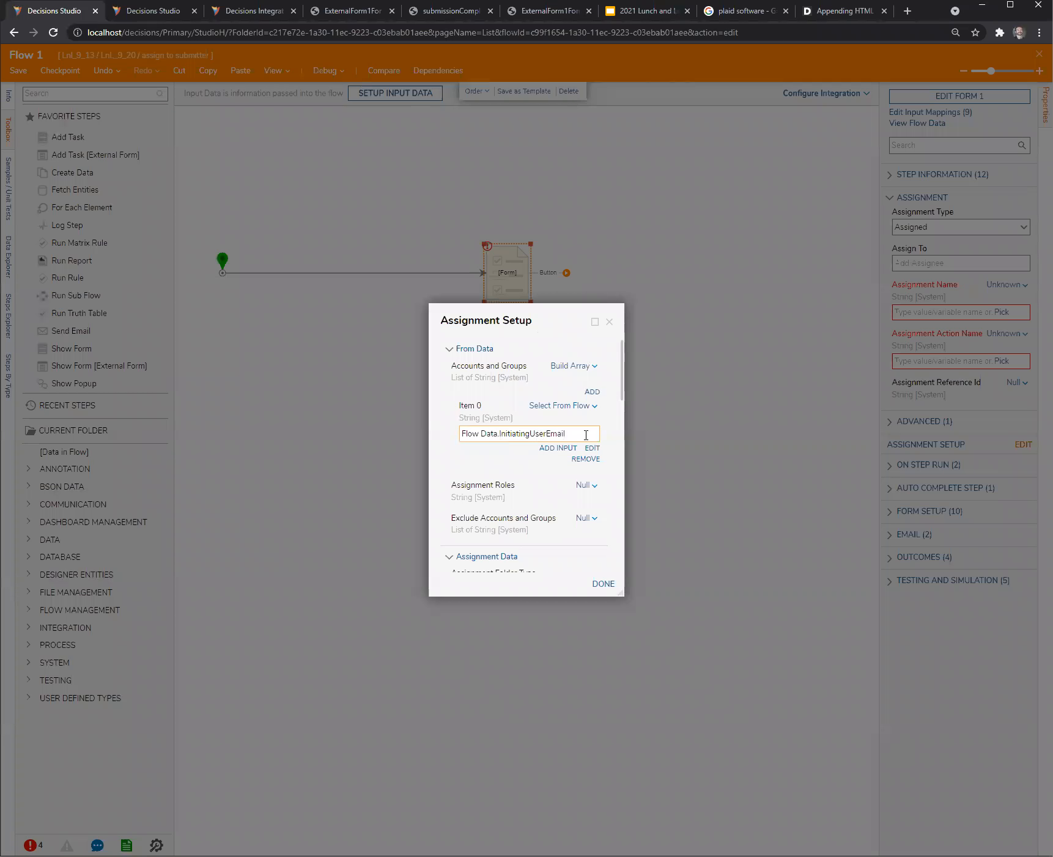
left_click_drag(586, 435, 383, 438)
left_click(587, 434)
left_click_drag(505, 306, 719, 435)
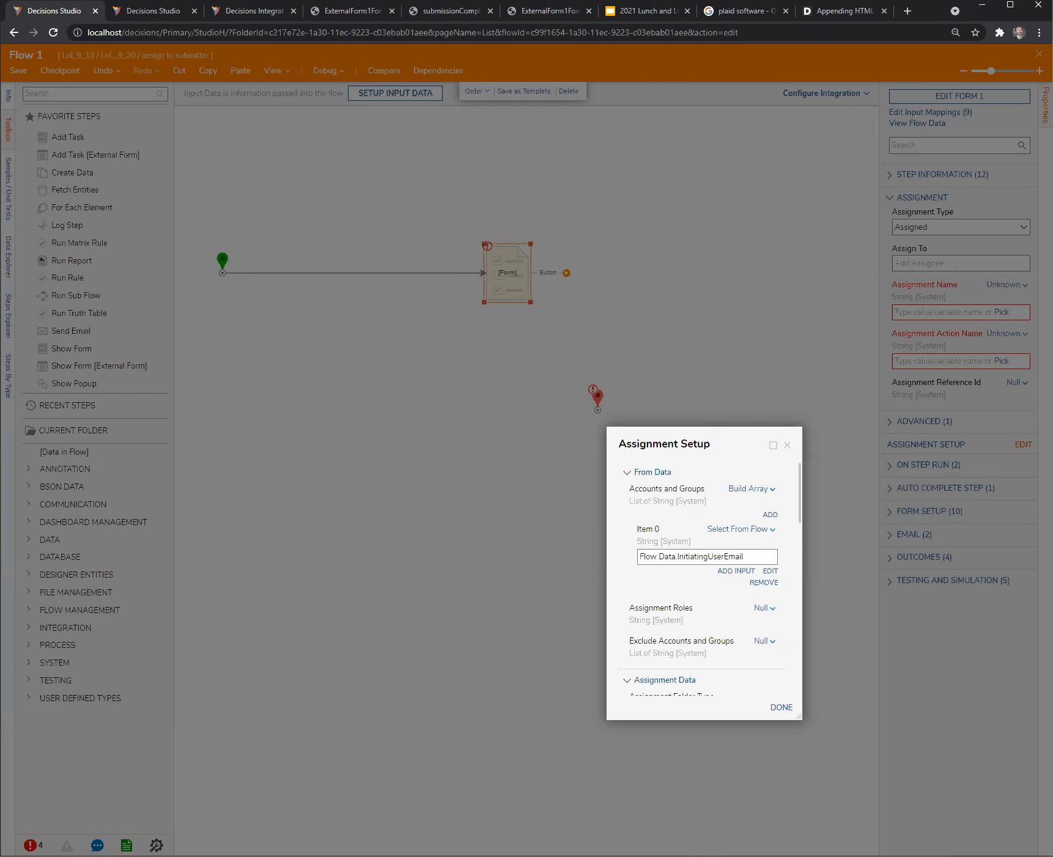
key("alt+Tab")
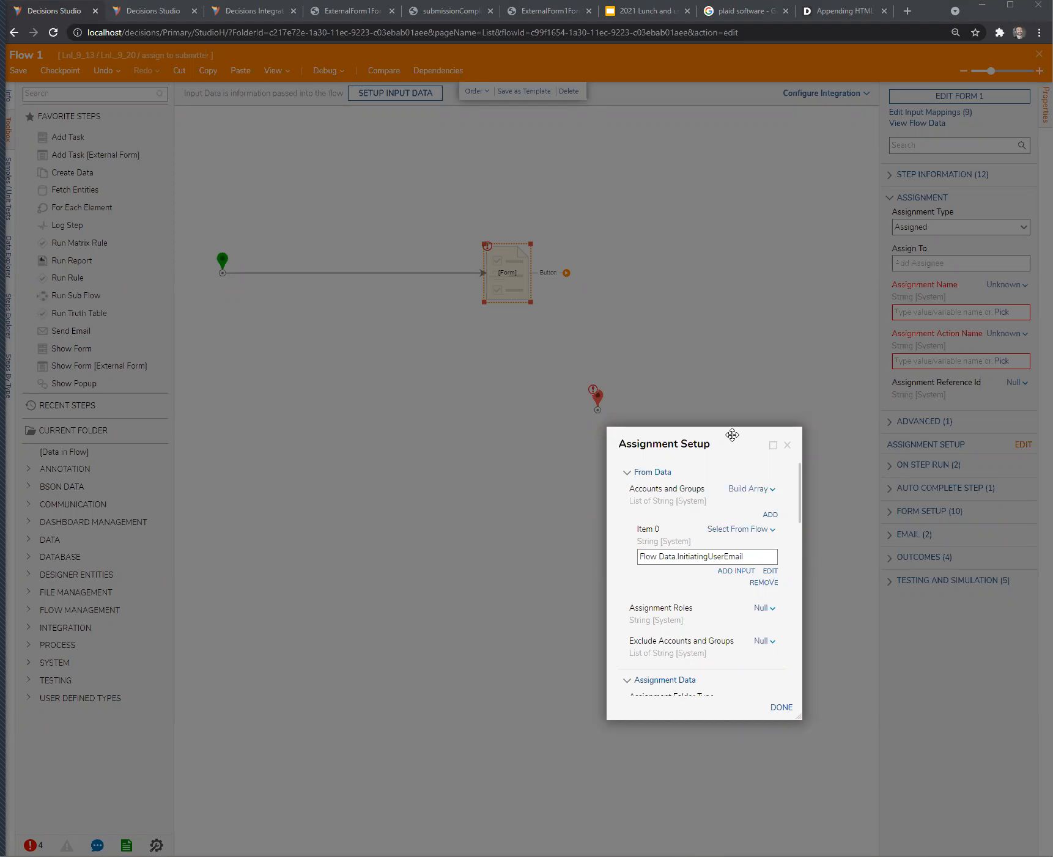
left_click_drag(732, 435, 741, 468)
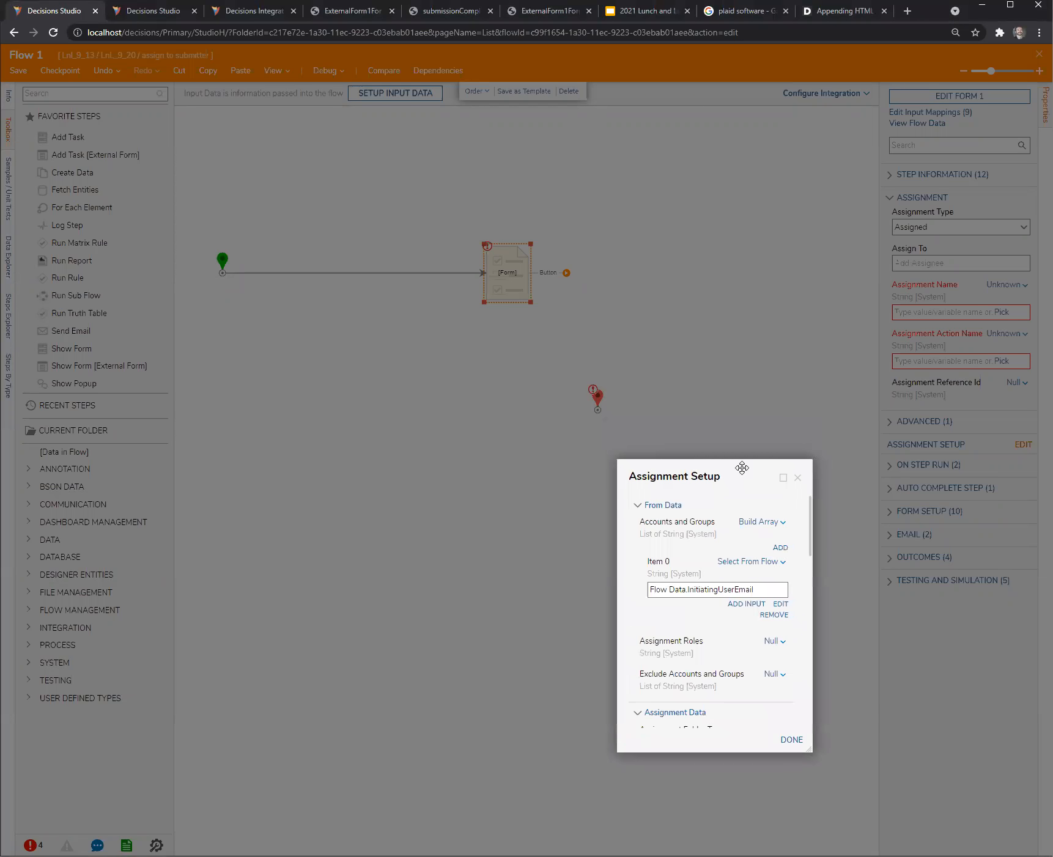
left_click(798, 478)
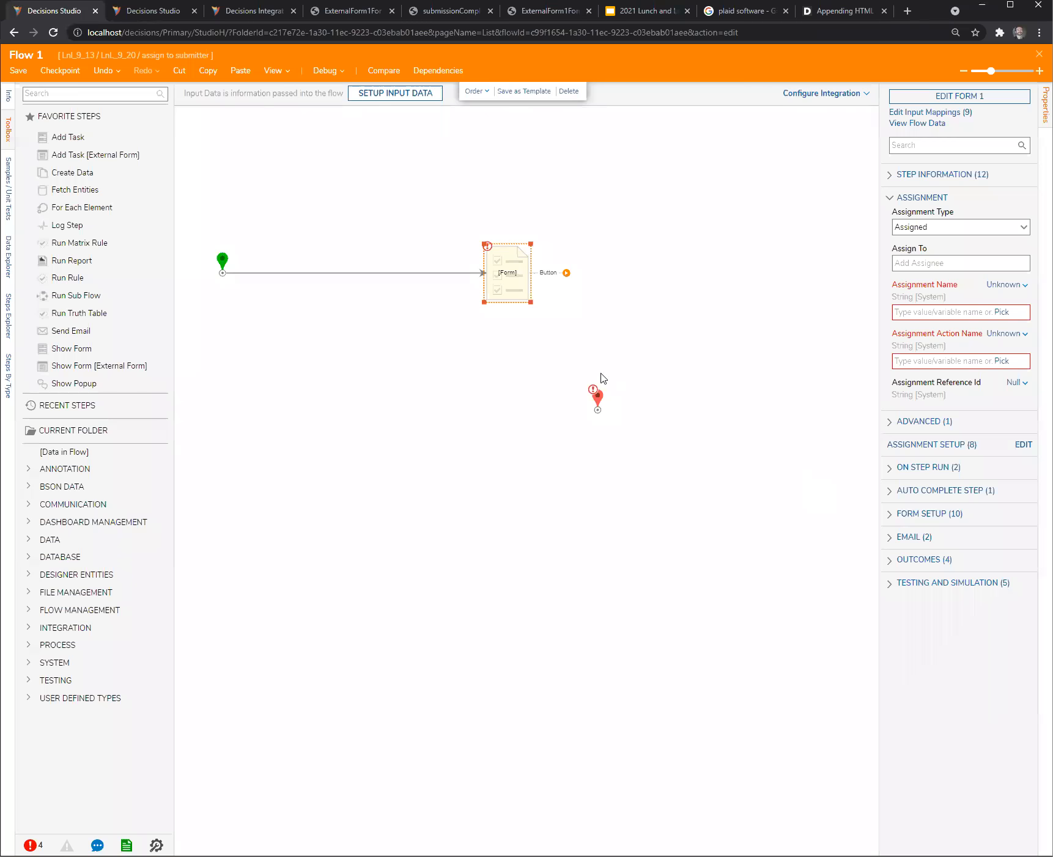
- Line up the end step in the row and insert a Show Form step connected directly after the start step
left_click_drag(597, 397, 688, 268)
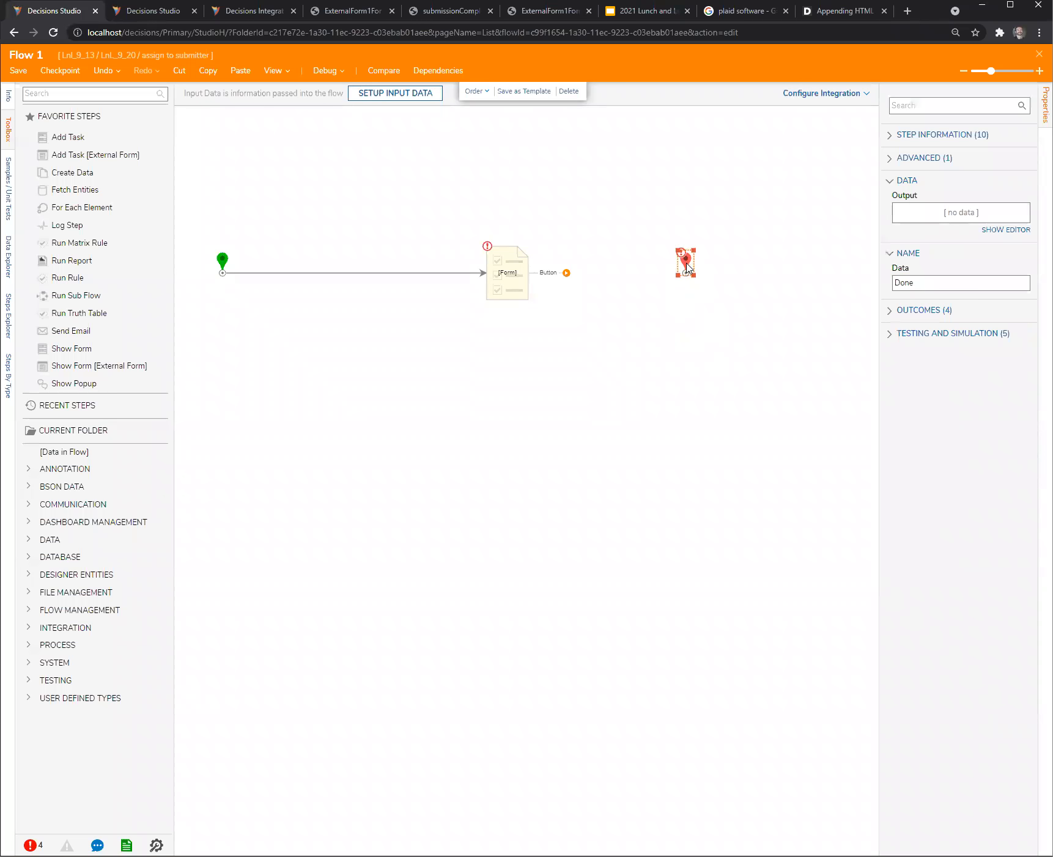
left_click_drag(69, 358, 306, 379)
left_click(403, 273)
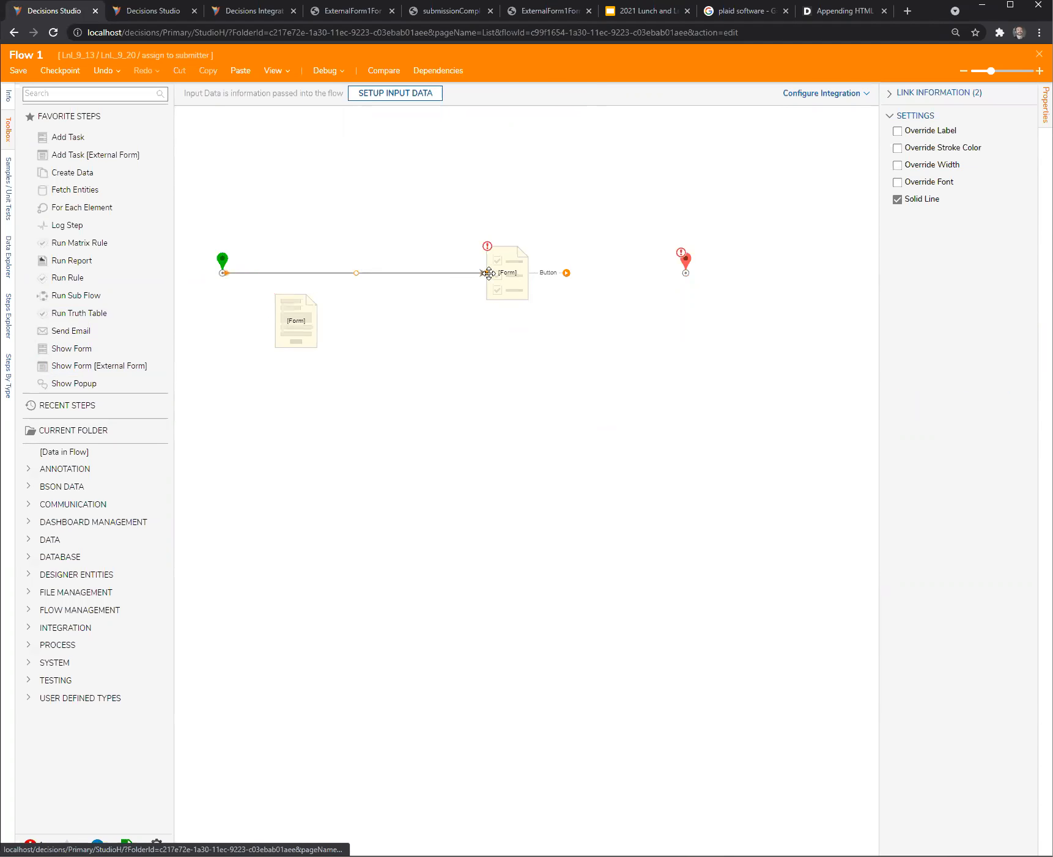
left_click_drag(295, 322, 318, 283)
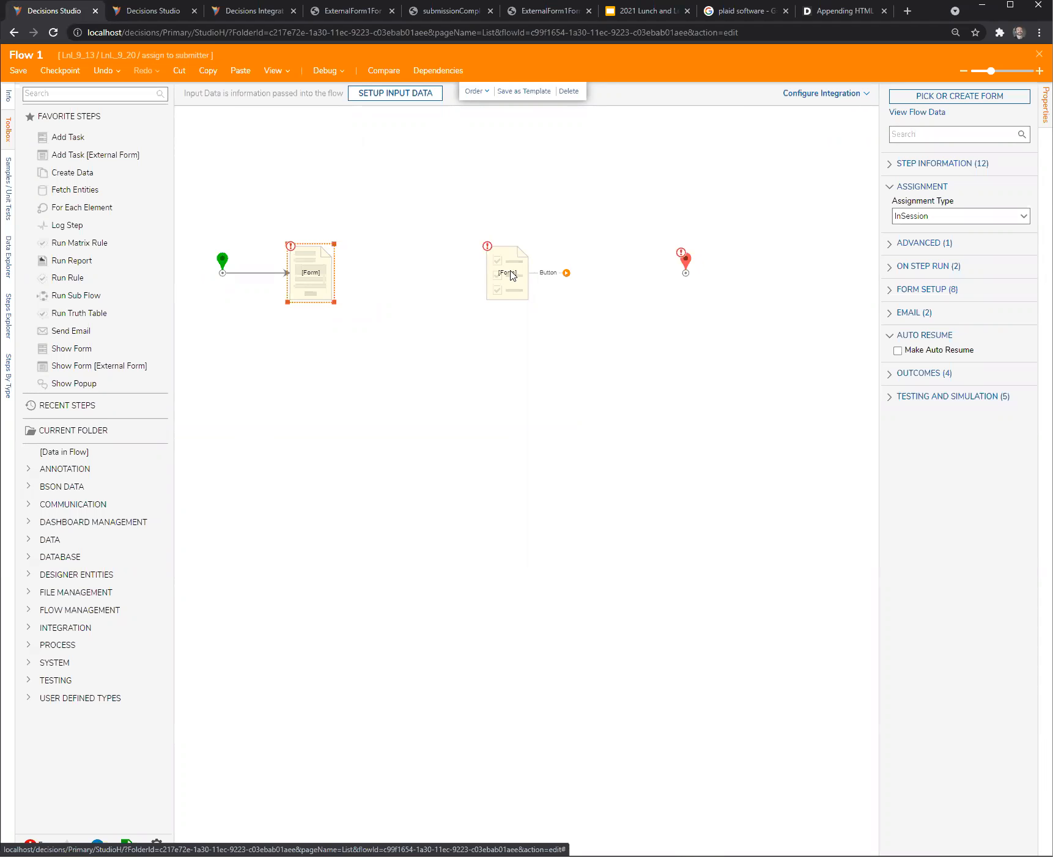
- Save Flow 1 and close its designer
left_click(396, 371)
left_click(327, 281)
left_click(962, 98)
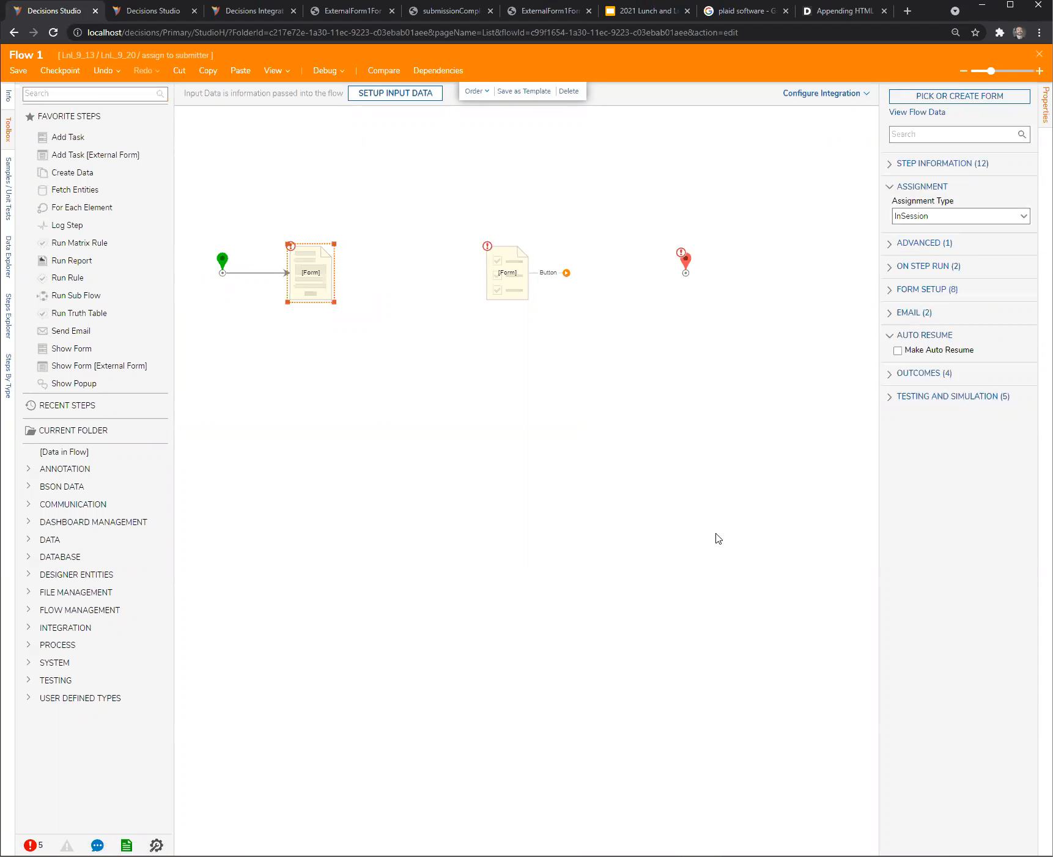
key("Escape")
left_click(619, 513)
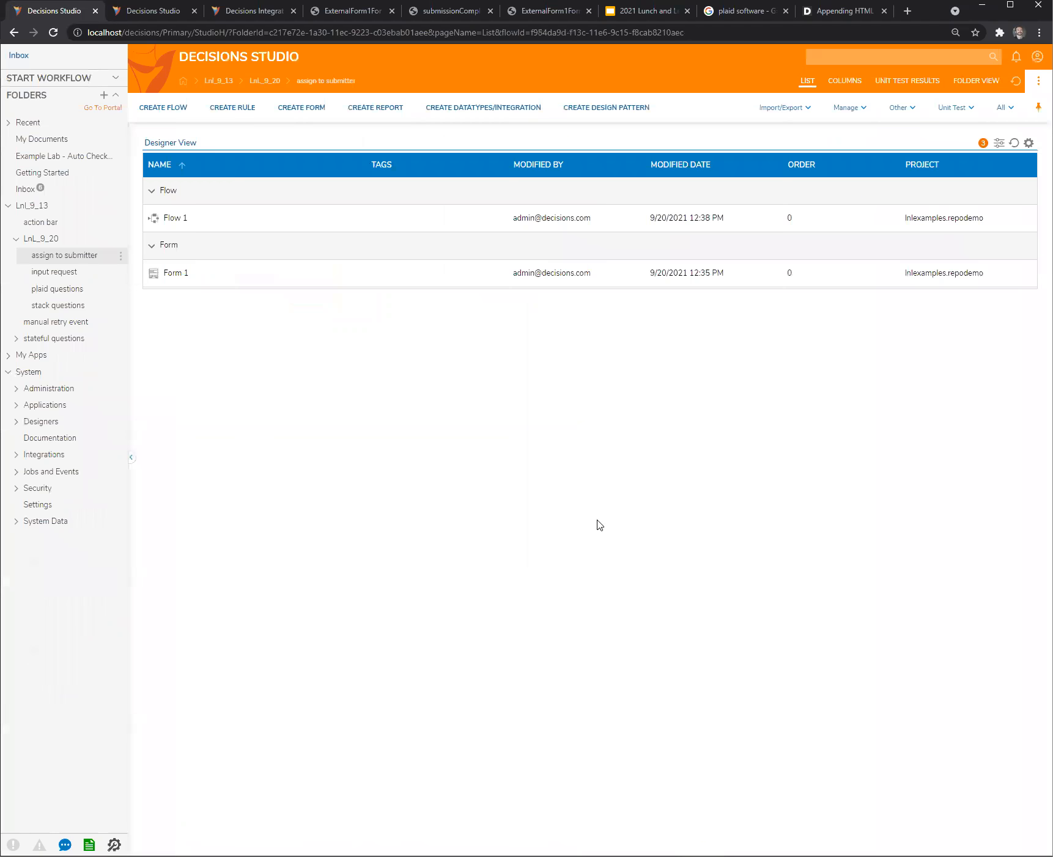
- Create a Flow Execution Extension data structure named viewTaskEx in the assign to submitter folder
left_click(477, 114)
scroll(522, 540, "down", 2)
scroll(493, 592, "down", 1)
scroll(503, 593, "down", 1)
left_click(569, 555)
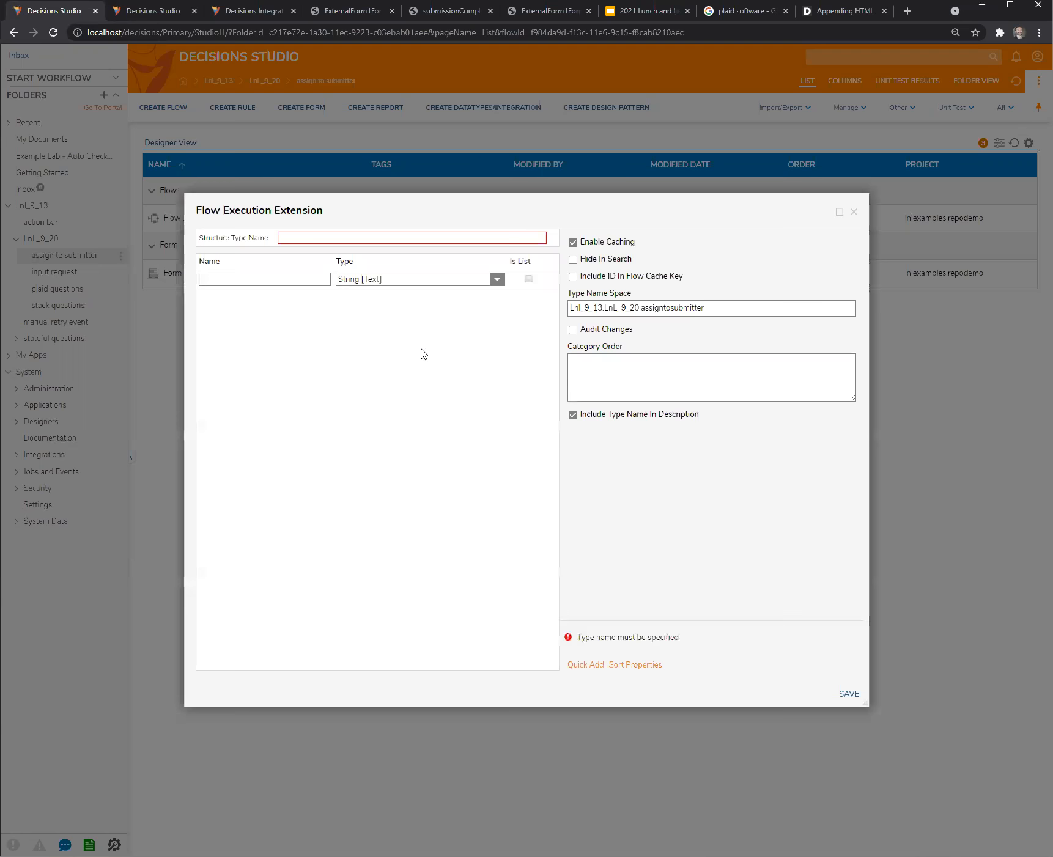
type("viewTaskEx")
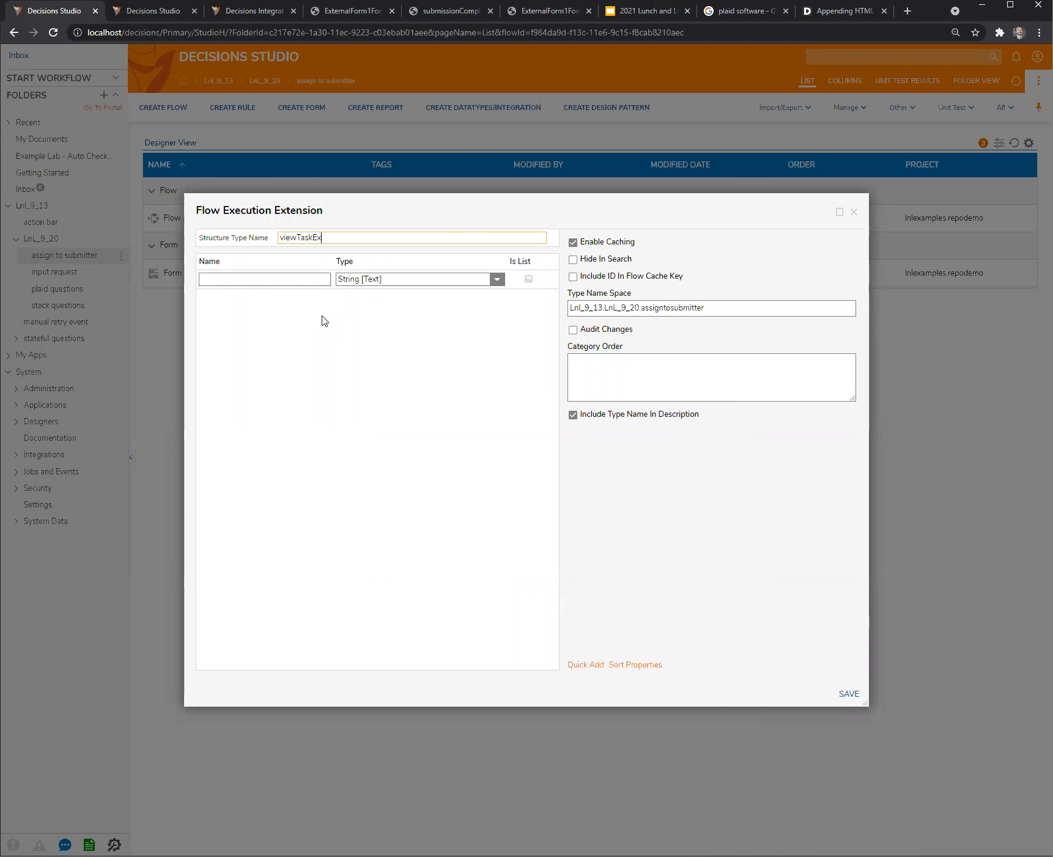
- Give the structure a String [Text] member named str1 and save it
left_click(247, 279)
type("str1")
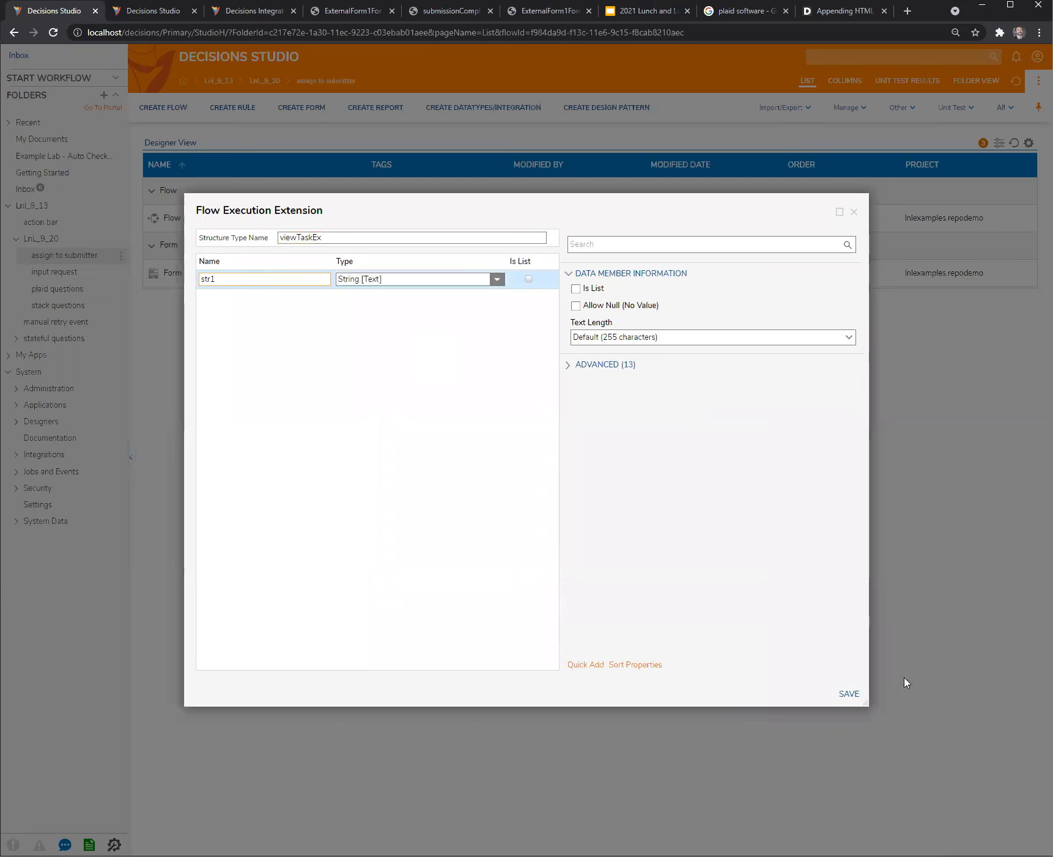
left_click(849, 694)
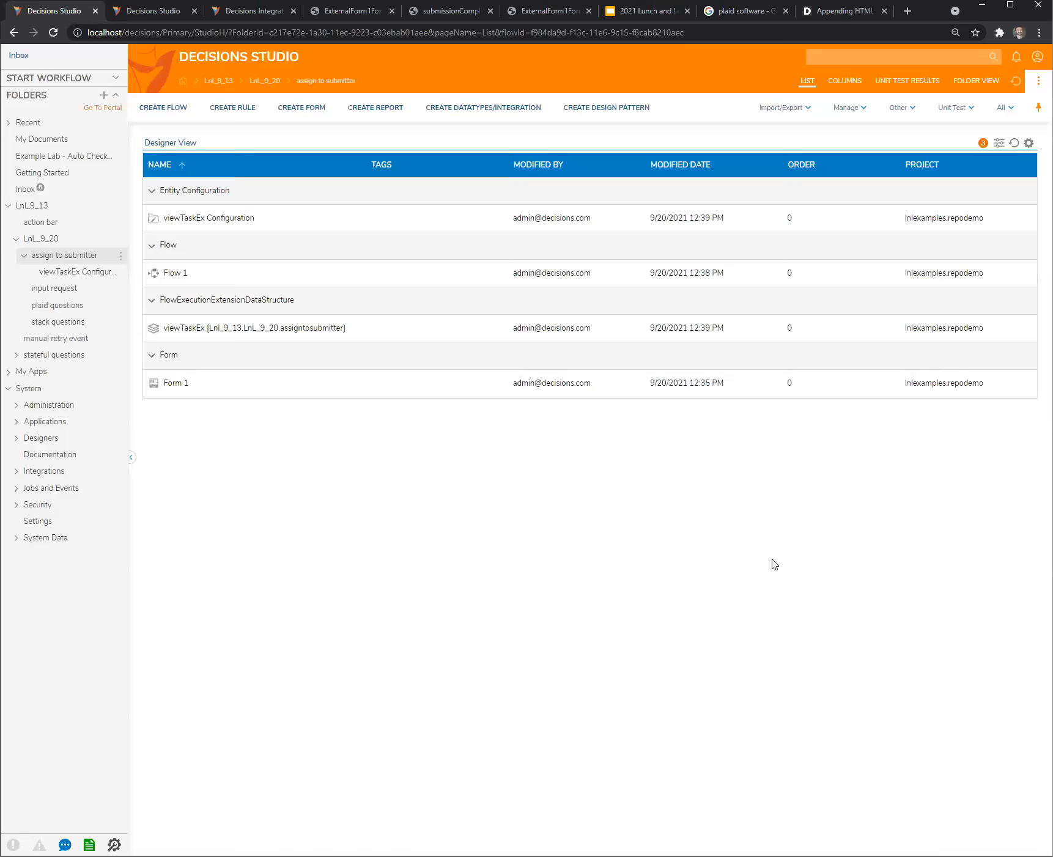
- Reopen Flow 1 and assign the existing Form 1 with the button in its lower-left corner to the new form step
double_click(174, 274)
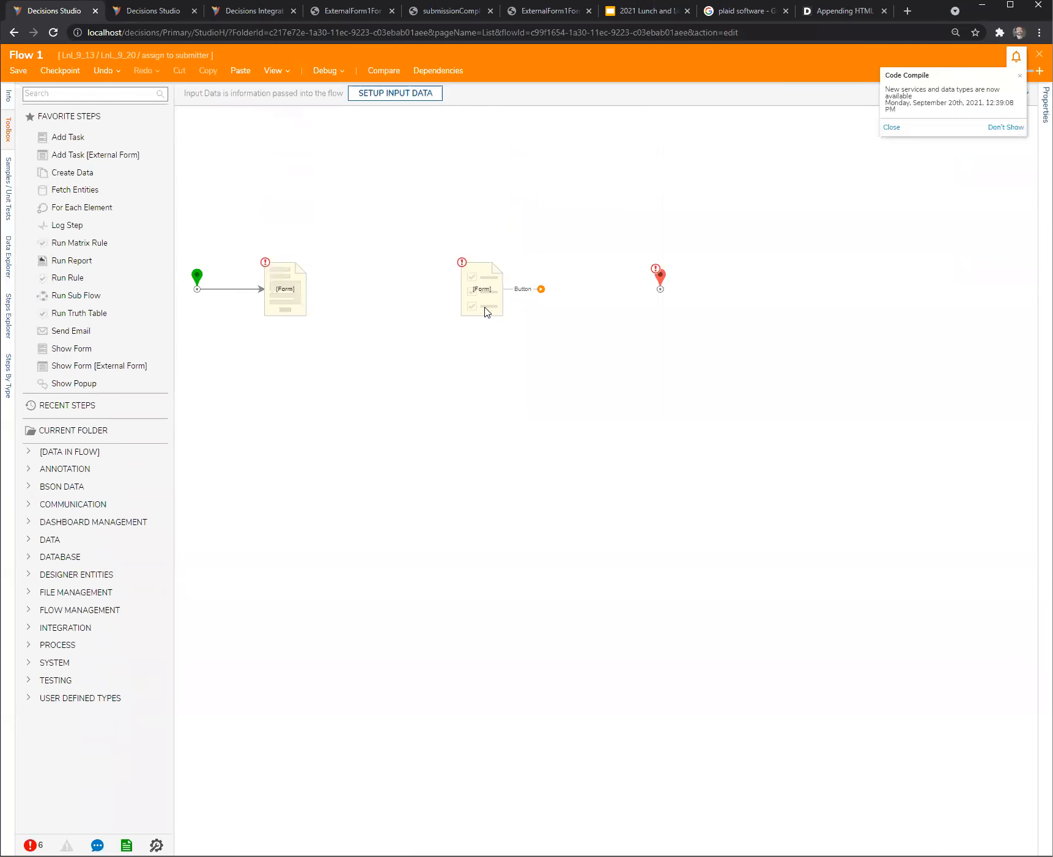
left_click(309, 276)
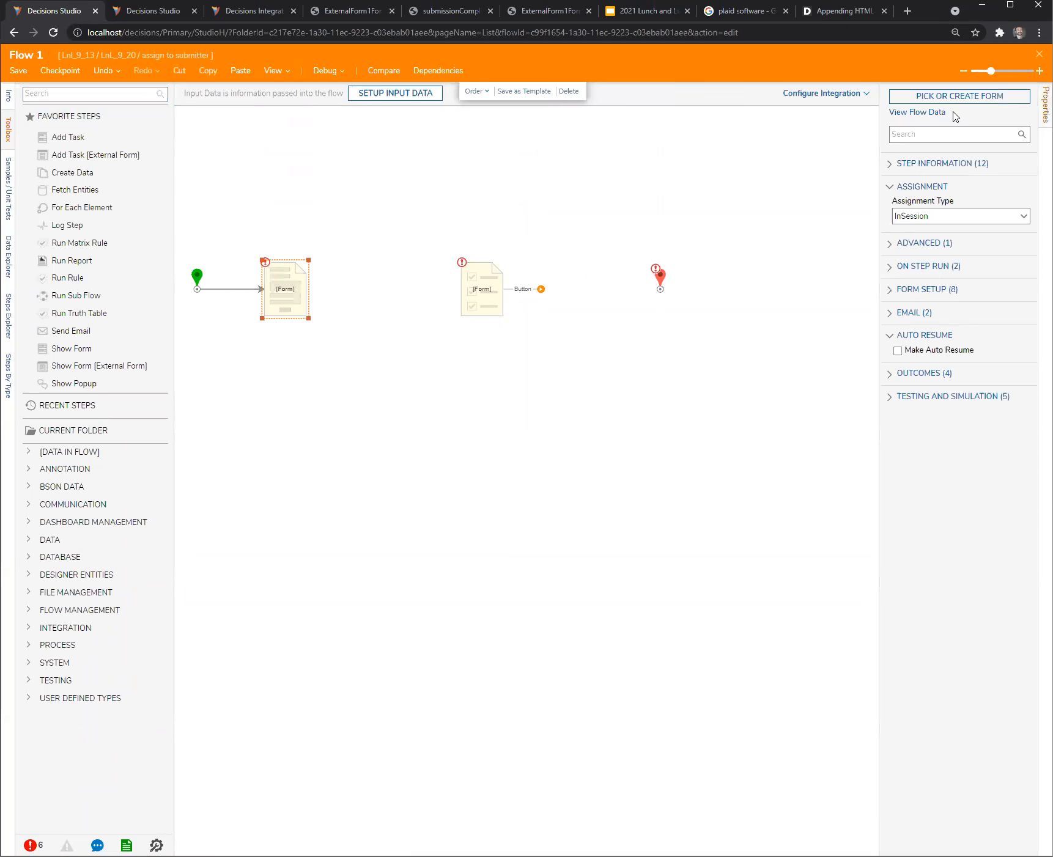
left_click(957, 97)
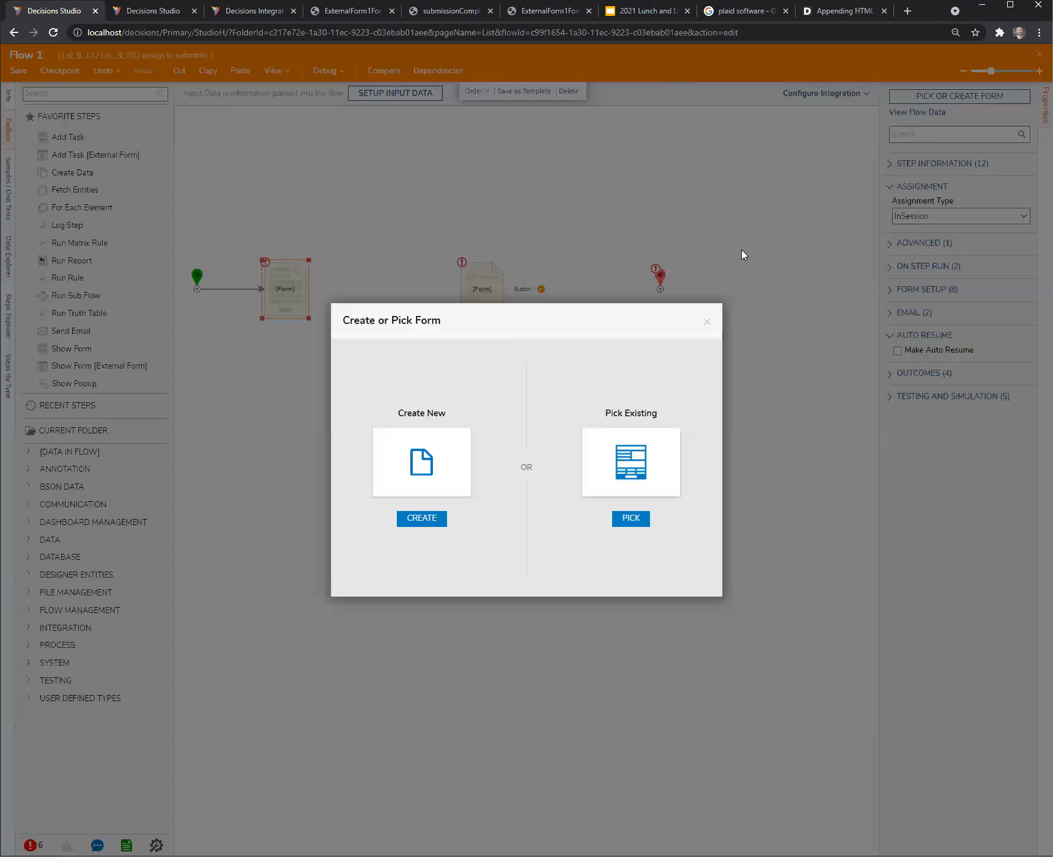
left_click(640, 477)
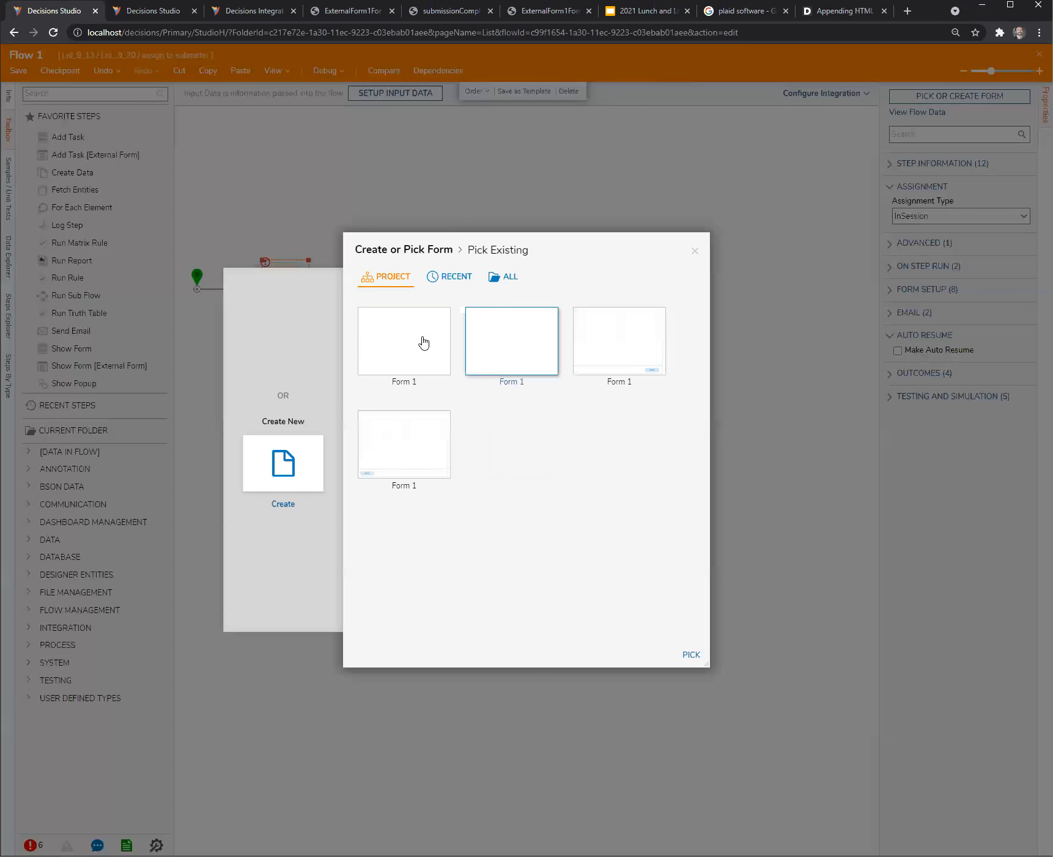
left_click(413, 441)
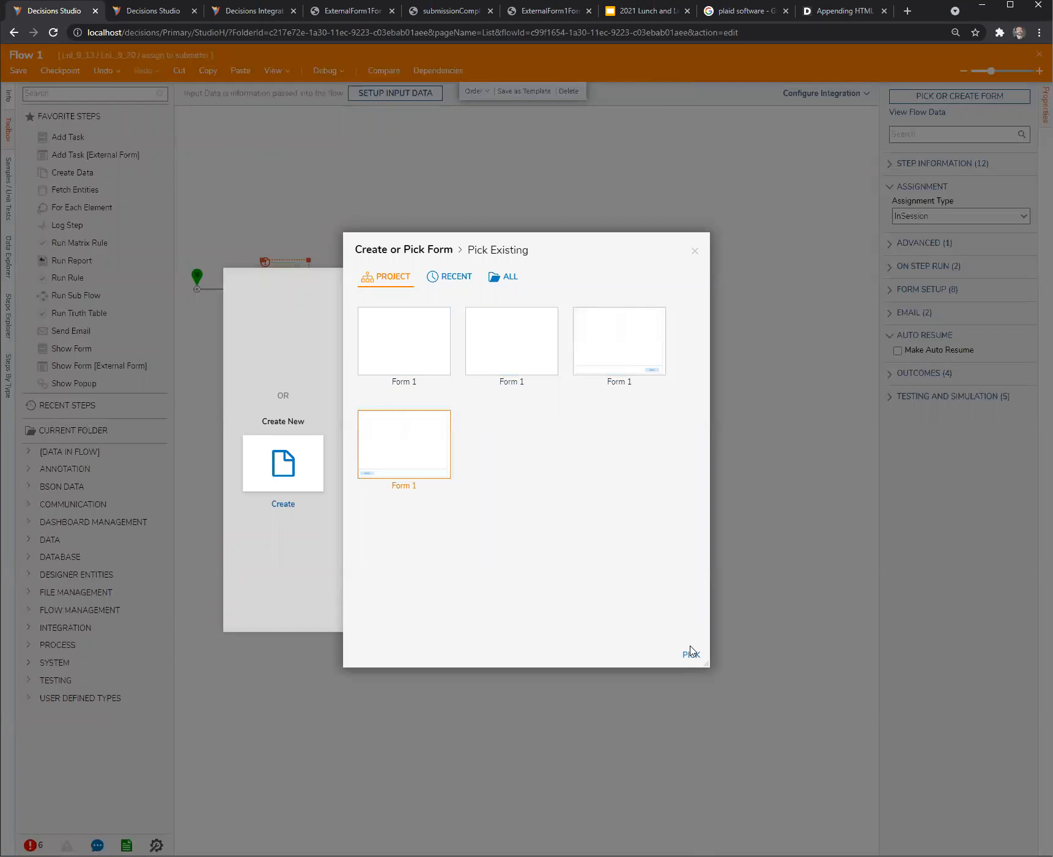
left_click(691, 655)
left_click(404, 432)
- Edit Form 1 by adding a Text Box named str1 above the button, then save and close the form
left_click(285, 291)
left_click(959, 96)
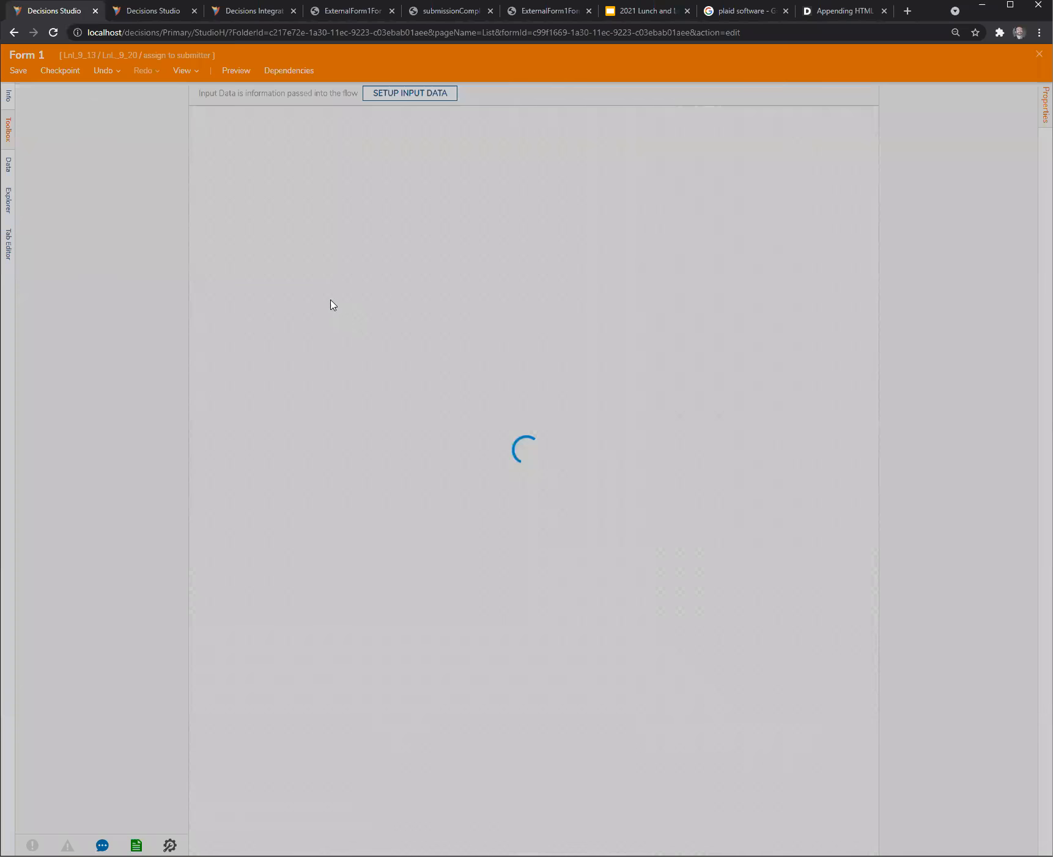
left_click_drag(127, 318, 331, 212)
type("str1")
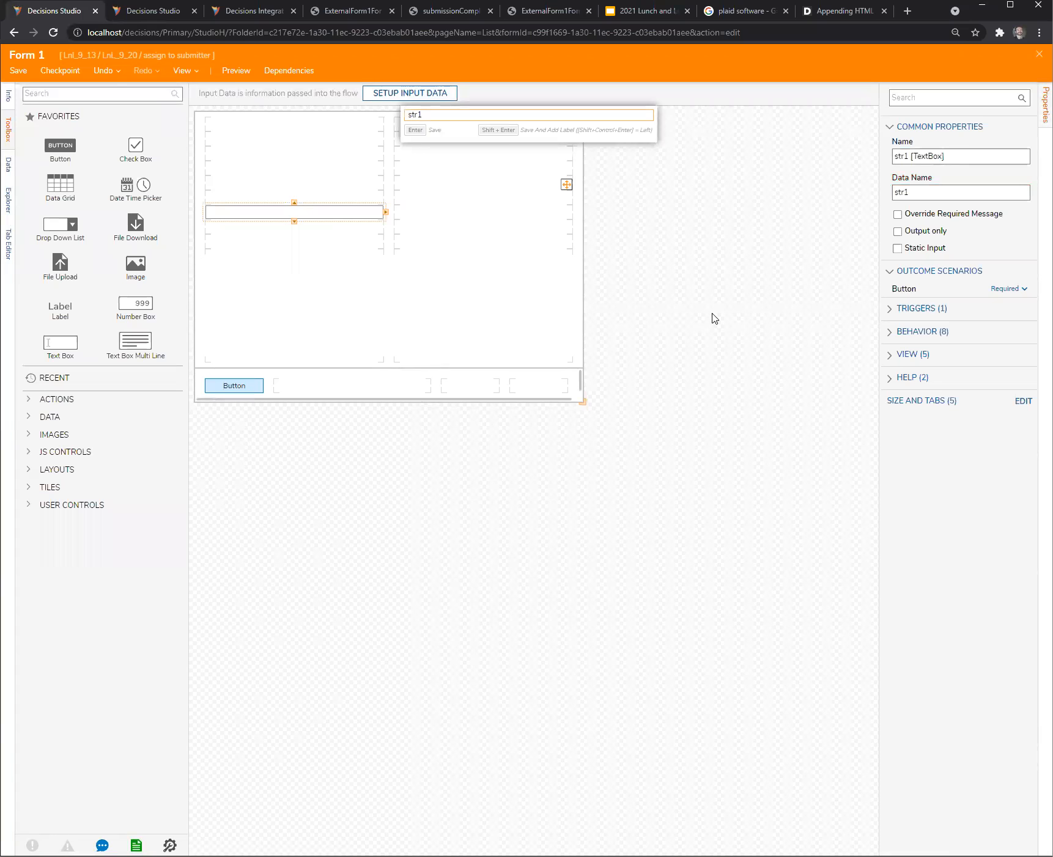
key("Return")
key("ctrl+s")
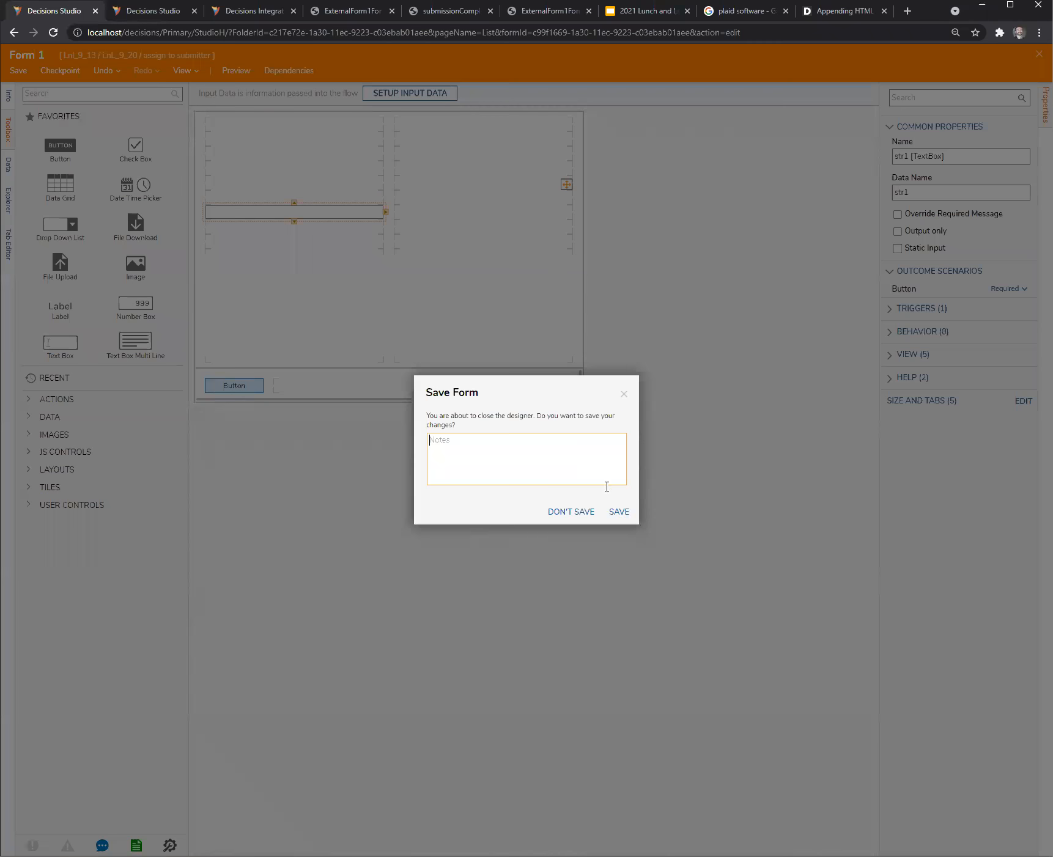
left_click(628, 517)
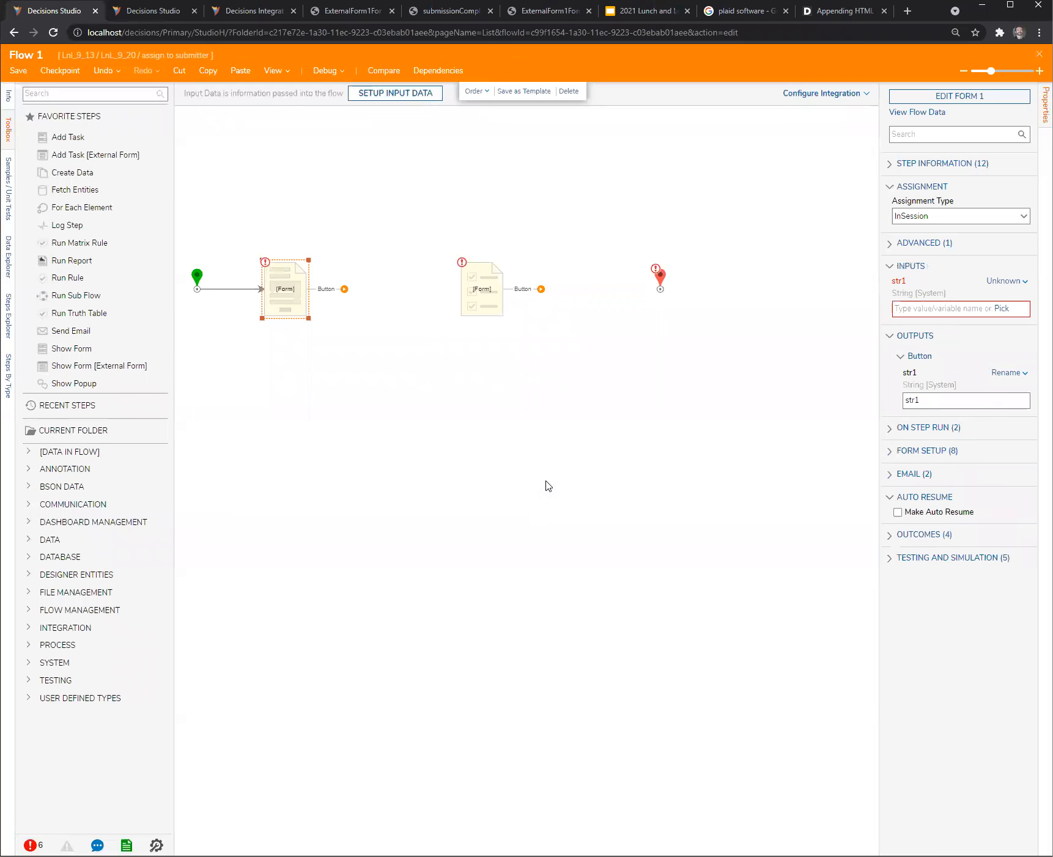
- Delete the unconnected assigned form step from the flow and select the remaining form step
left_click(486, 315)
key("Delete")
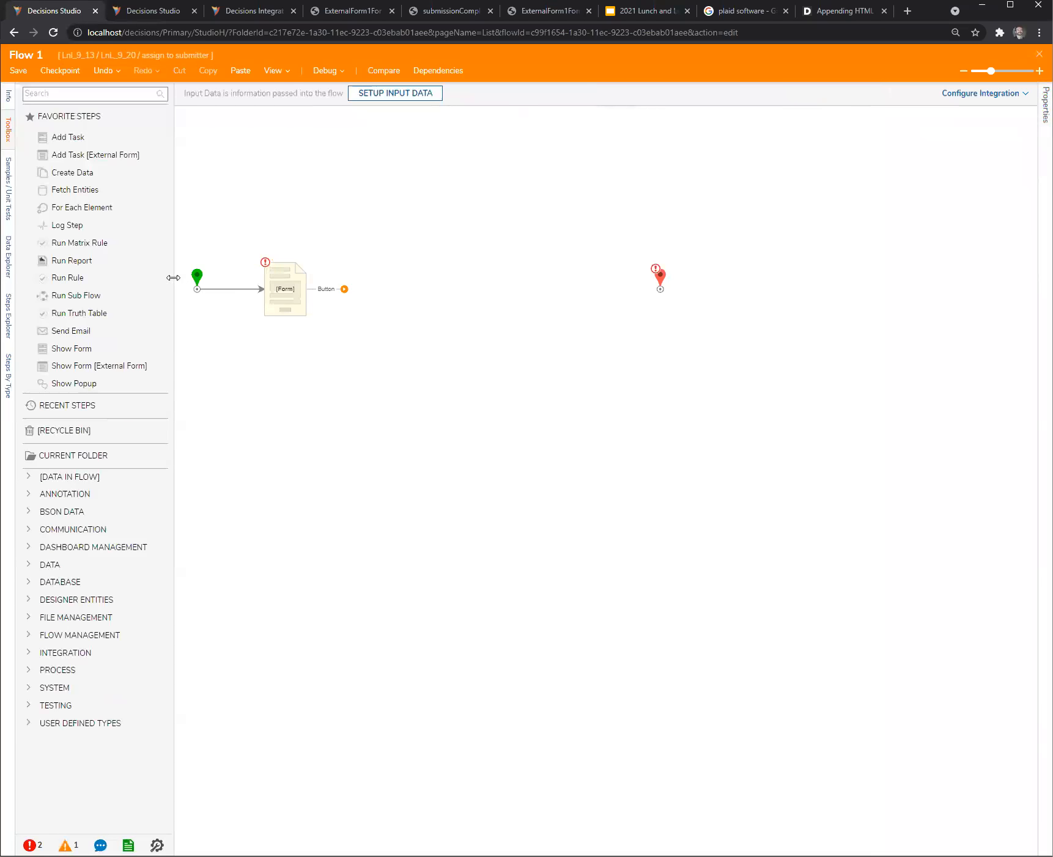
left_click(292, 296)
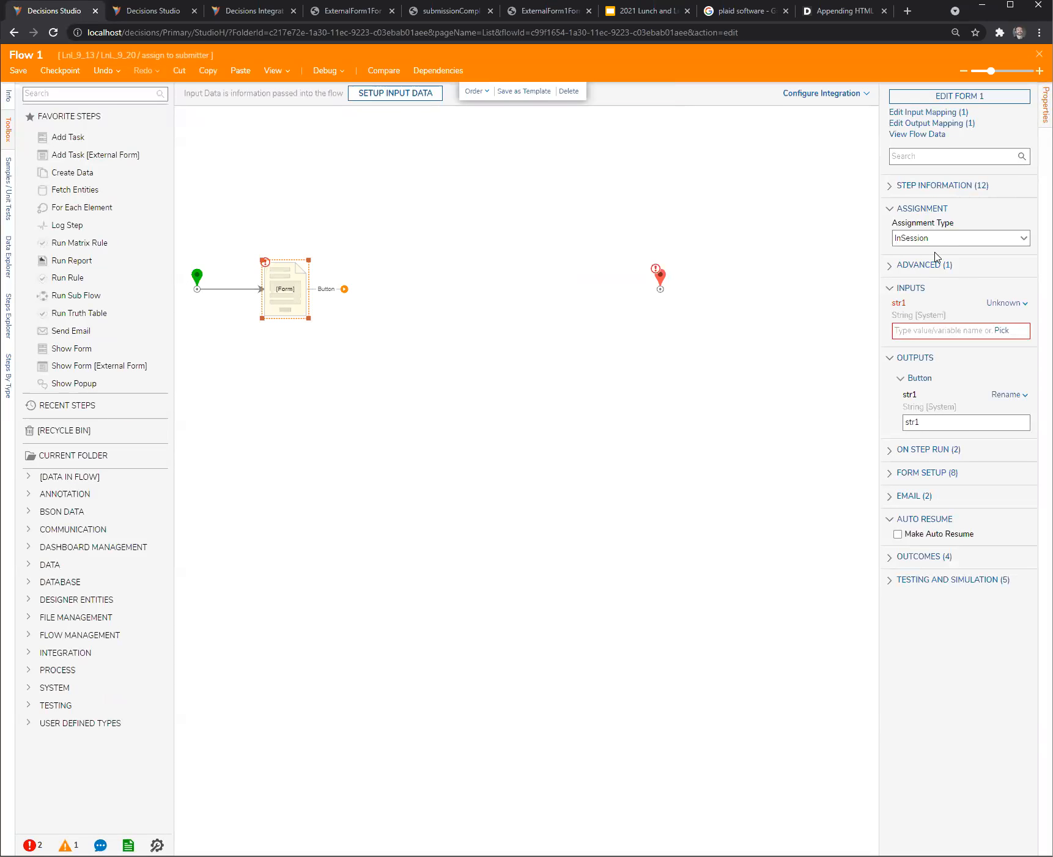
- Find the Setup Process Folder step, add it to the flow, and connect the form's Button outcome to it
left_click(96, 94)
type("setup")
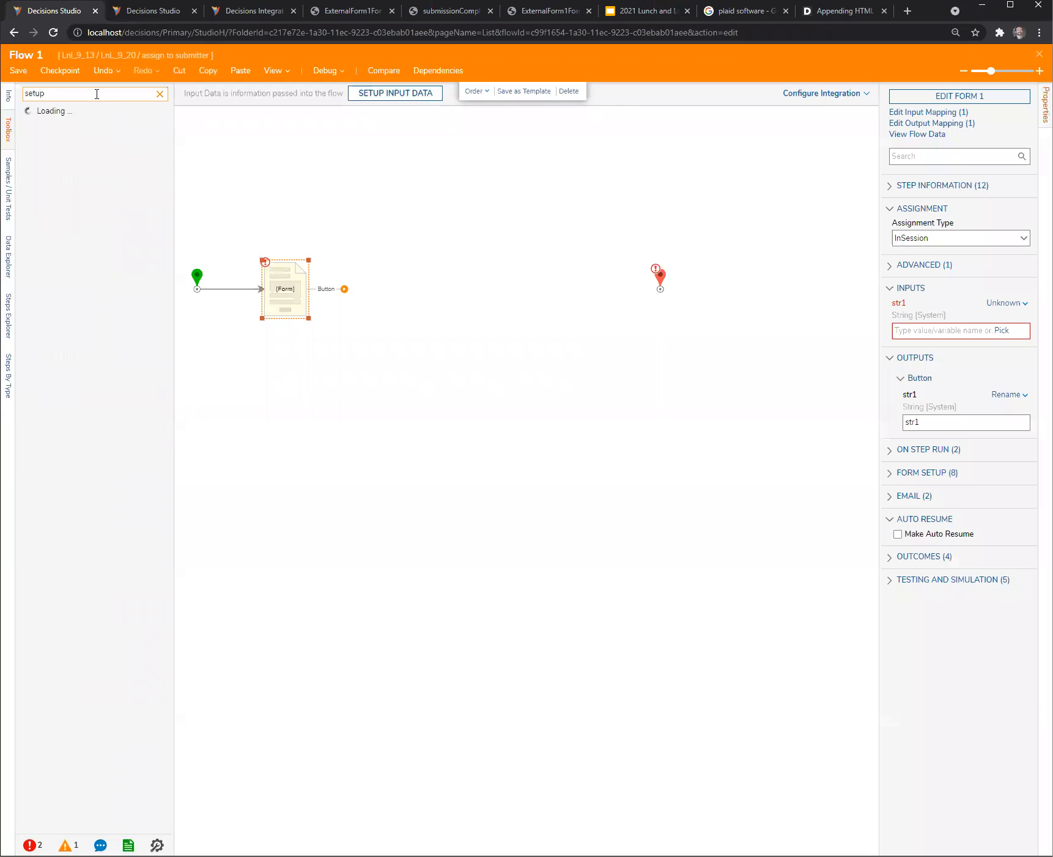
left_click_drag(73, 113, 483, 285)
left_click_drag(344, 289, 377, 300)
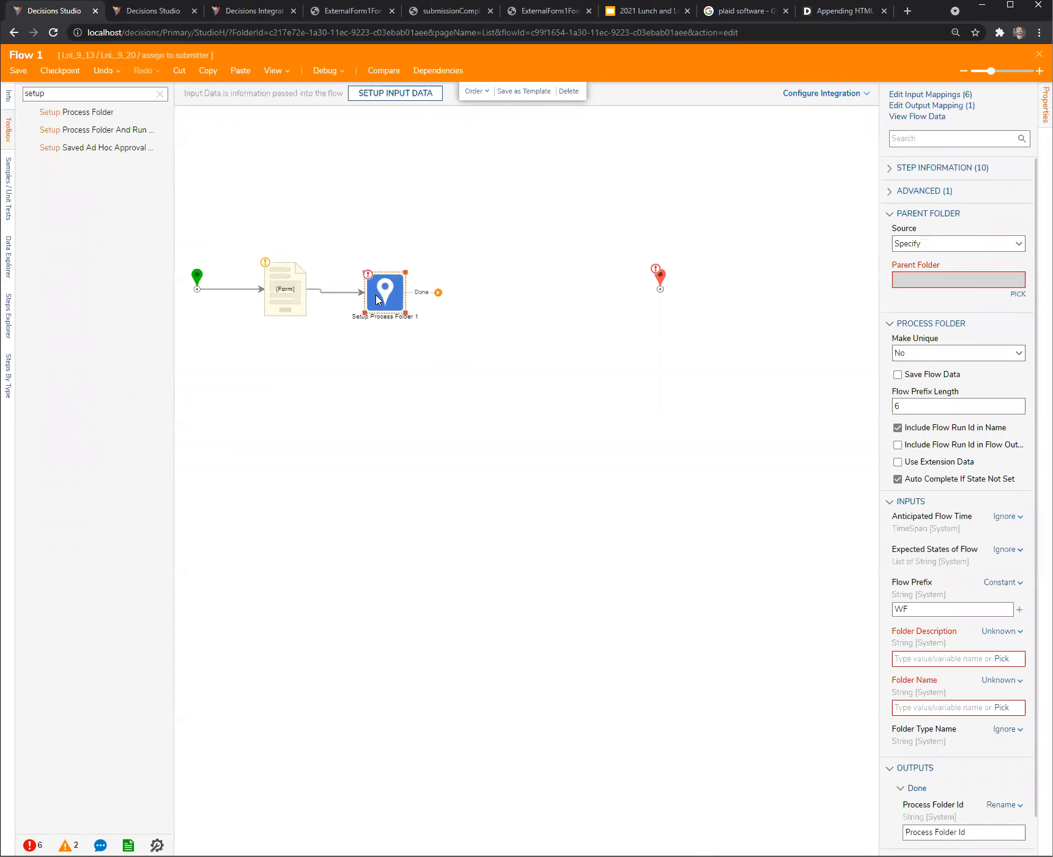
- Set the Setup Process Folder step's parent folder to the current folder, assign to submitter
left_click(1018, 294)
left_click(534, 386)
left_click(532, 370)
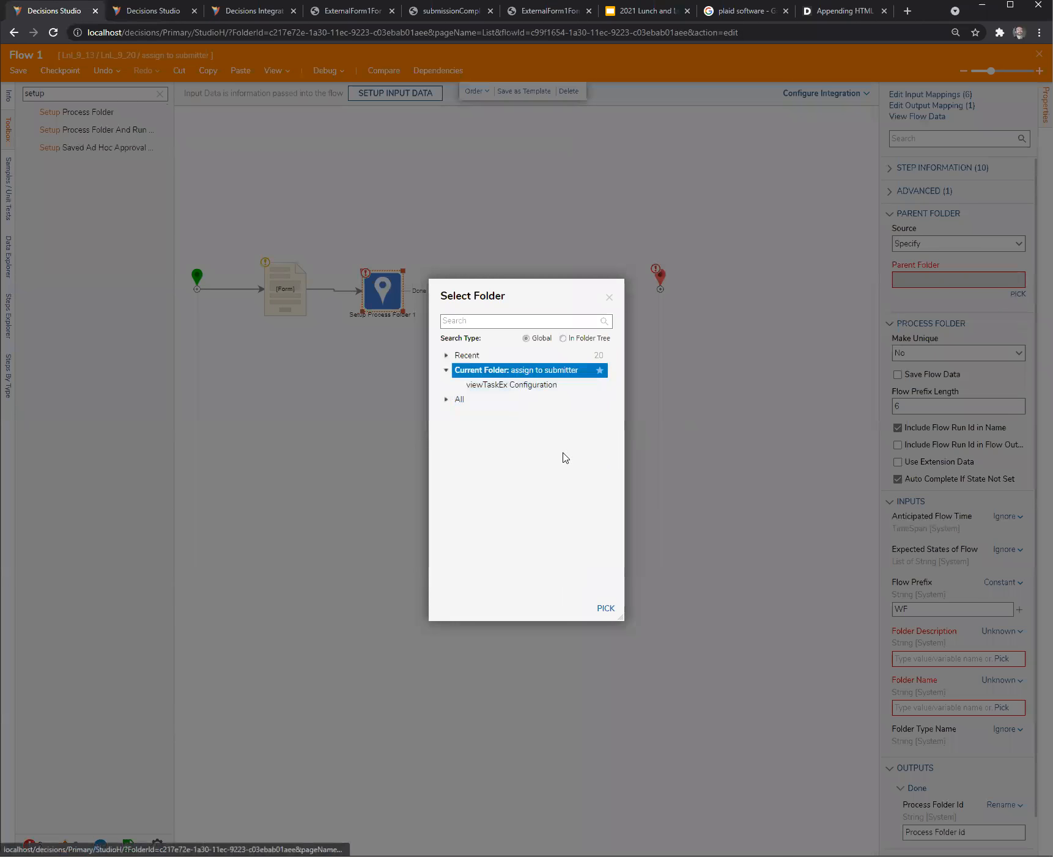
left_click(606, 608)
- Set both Folder Description and Folder Name to the constant asdf
left_click(1002, 634)
left_click(921, 644)
type("asdf")
left_click(1000, 681)
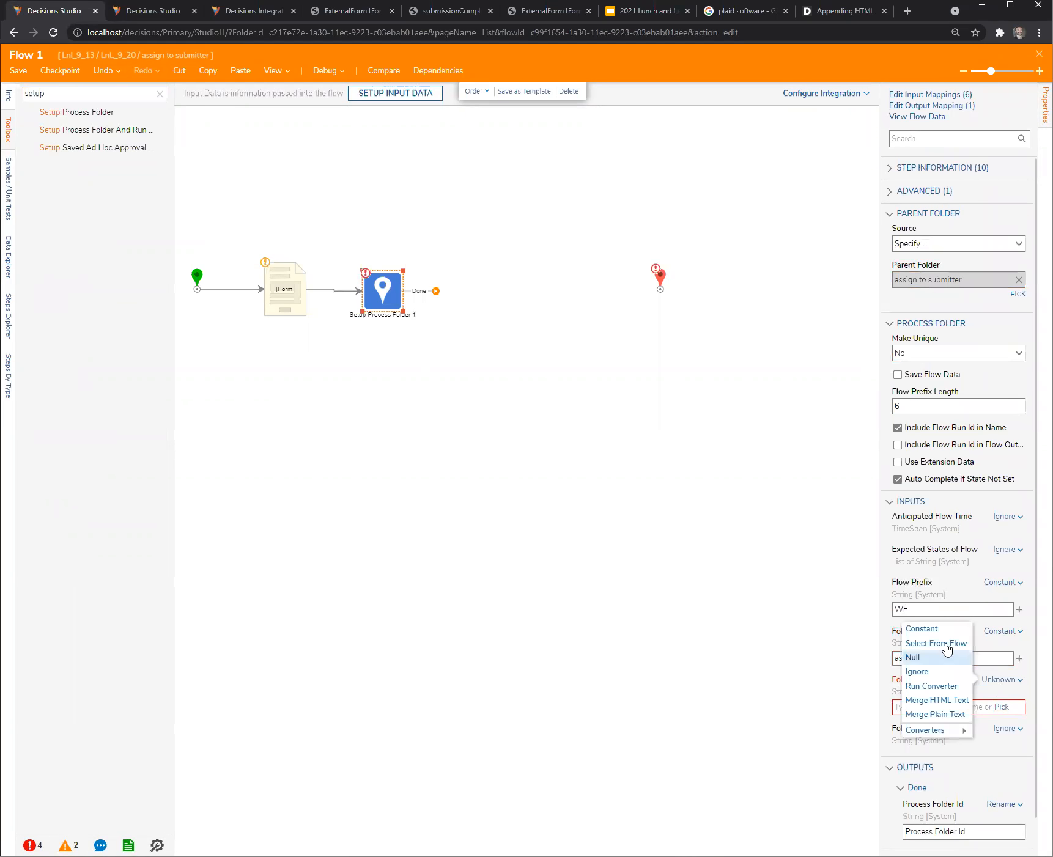
left_click(919, 630)
type("asdf")
- Enable Use Extension Data and choose Lnl_9_13.LnL_9_20.assigntosubmitter.viewTaskEx as the extension data type
left_click(898, 461)
left_click(1022, 495)
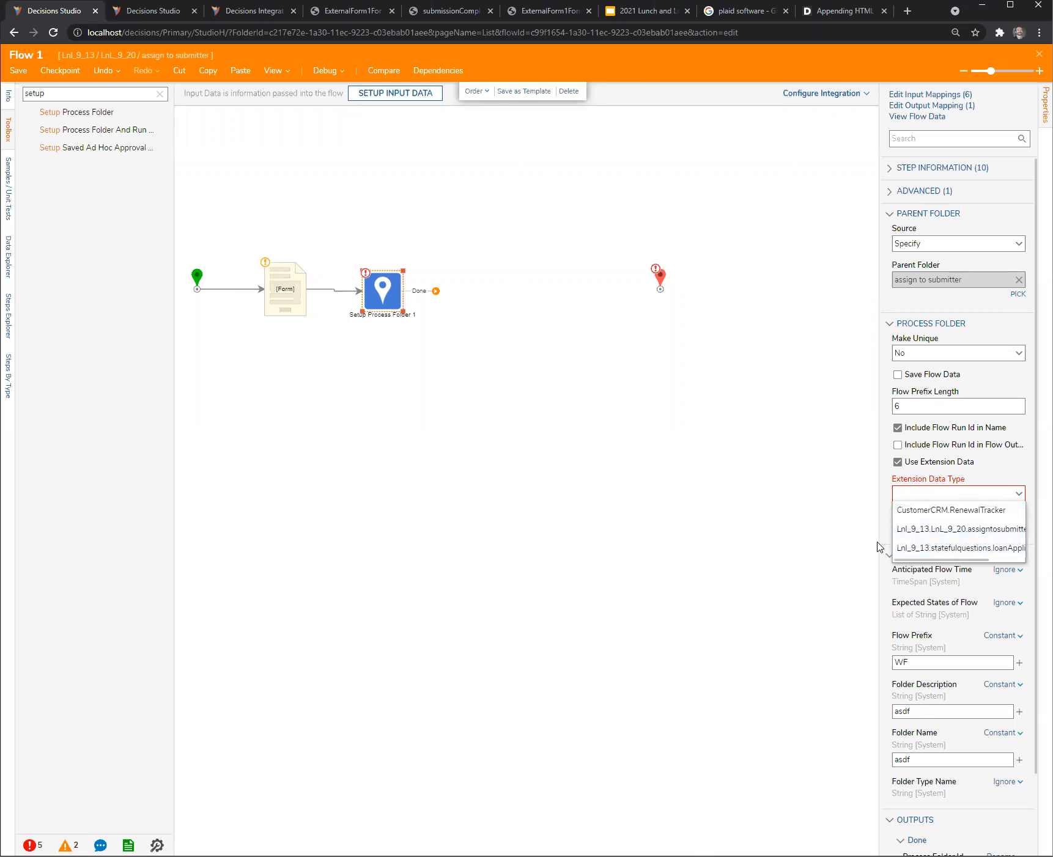
left_click_drag(879, 548, 606, 552)
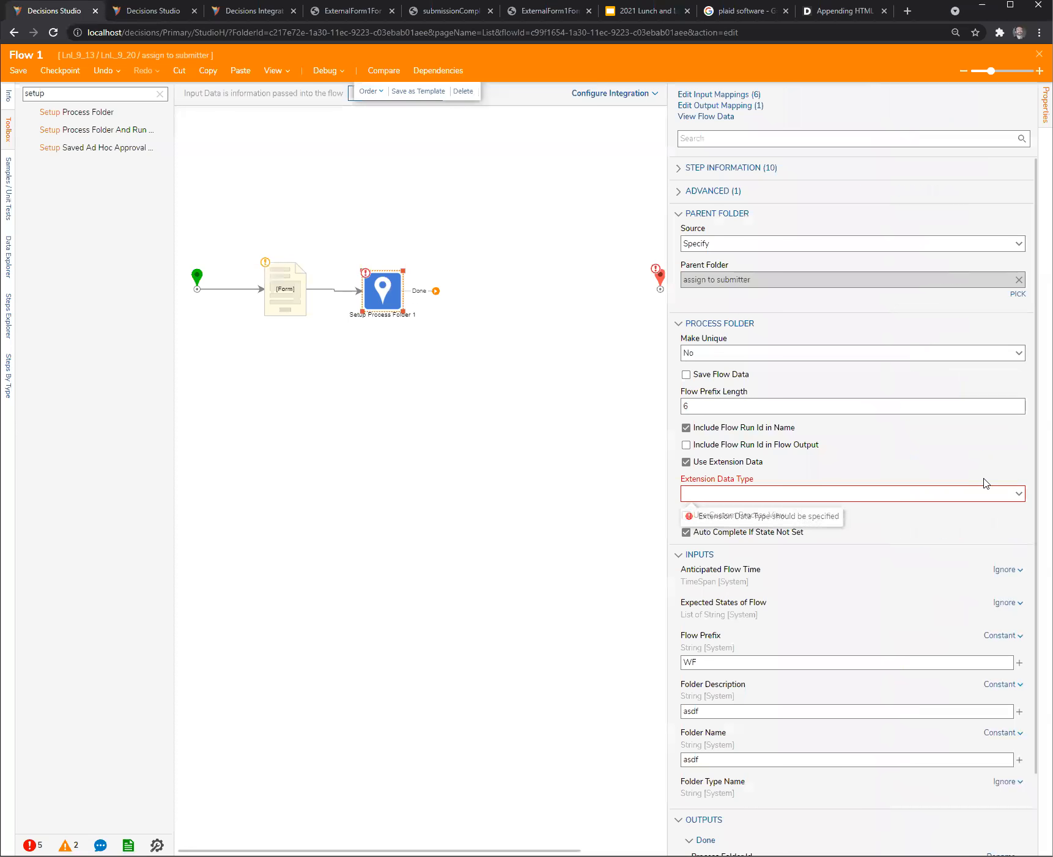
left_click(1019, 496)
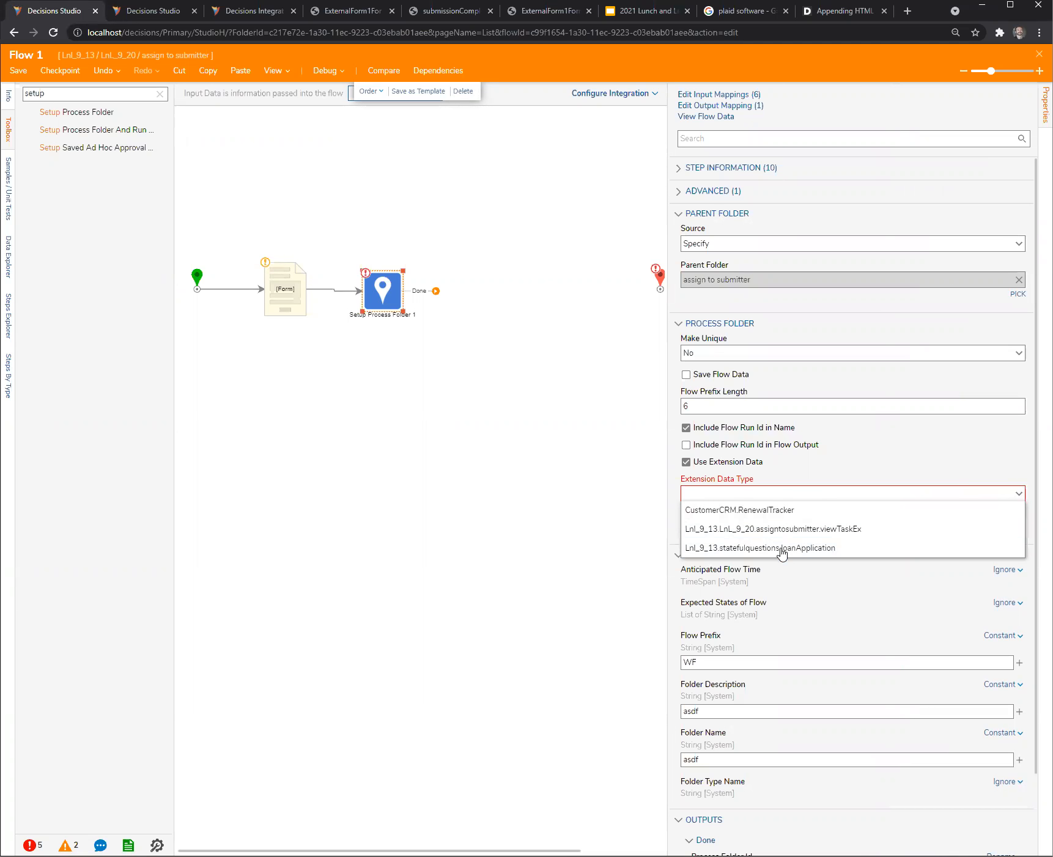
left_click(884, 537)
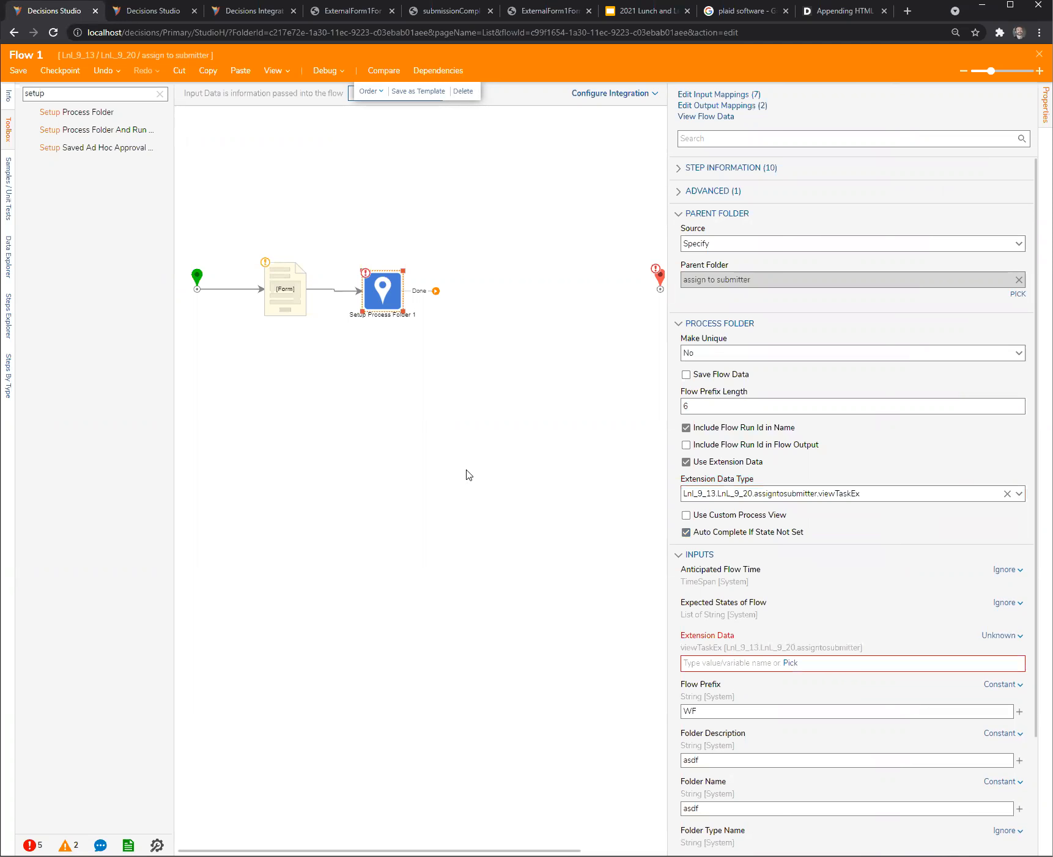
- Connect the Setup Process Folder step's Done outcome to the end step and map its Extension Data with Build Data
left_click(409, 321)
left_click_drag(417, 294, 654, 297)
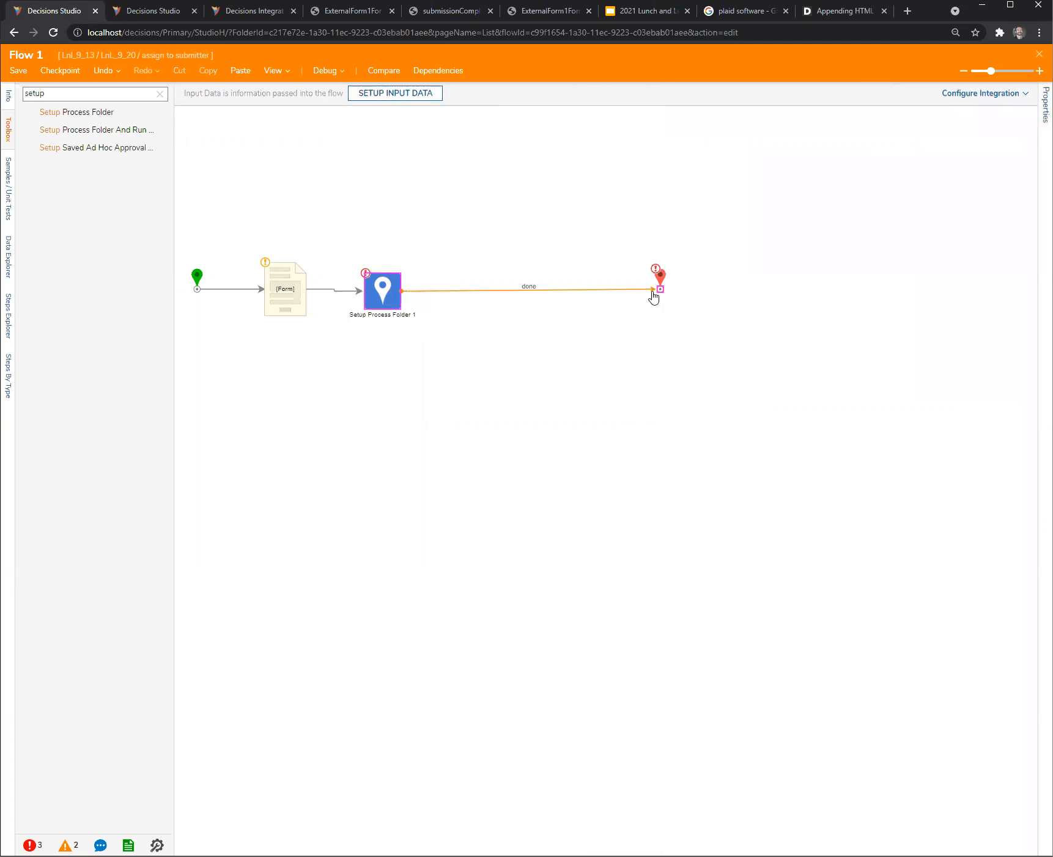
left_click(399, 286)
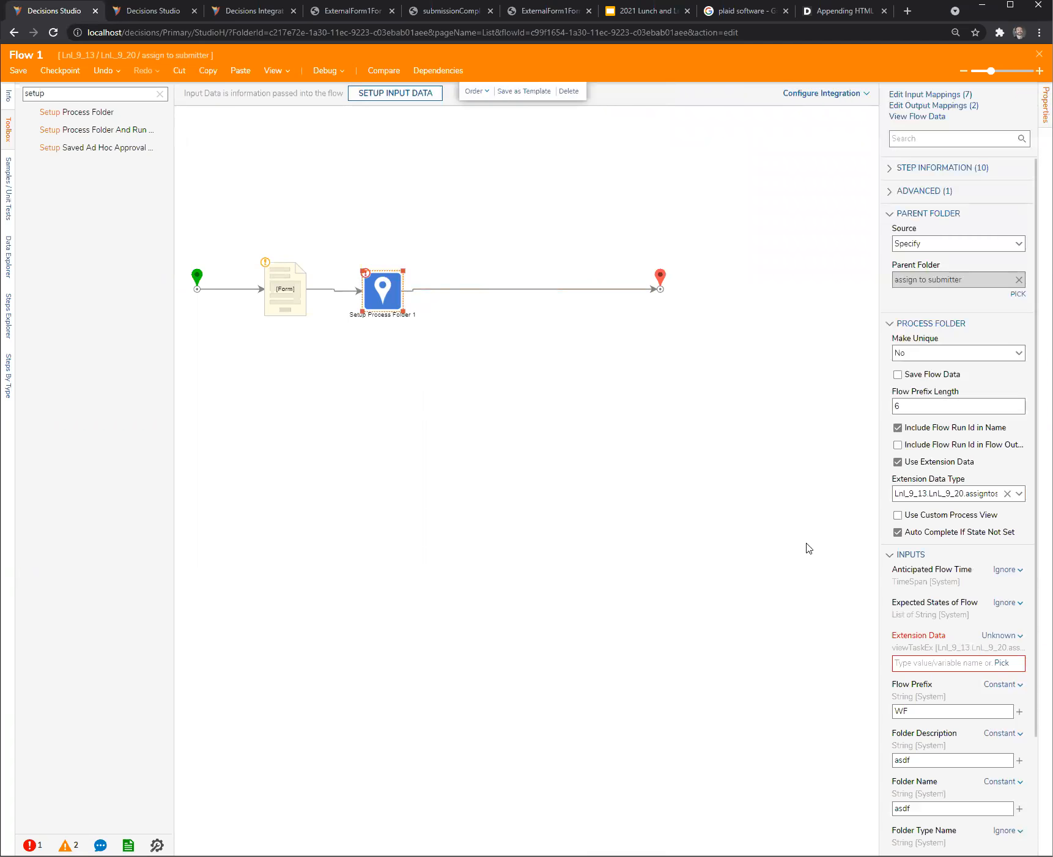
left_click(999, 636)
left_click(951, 636)
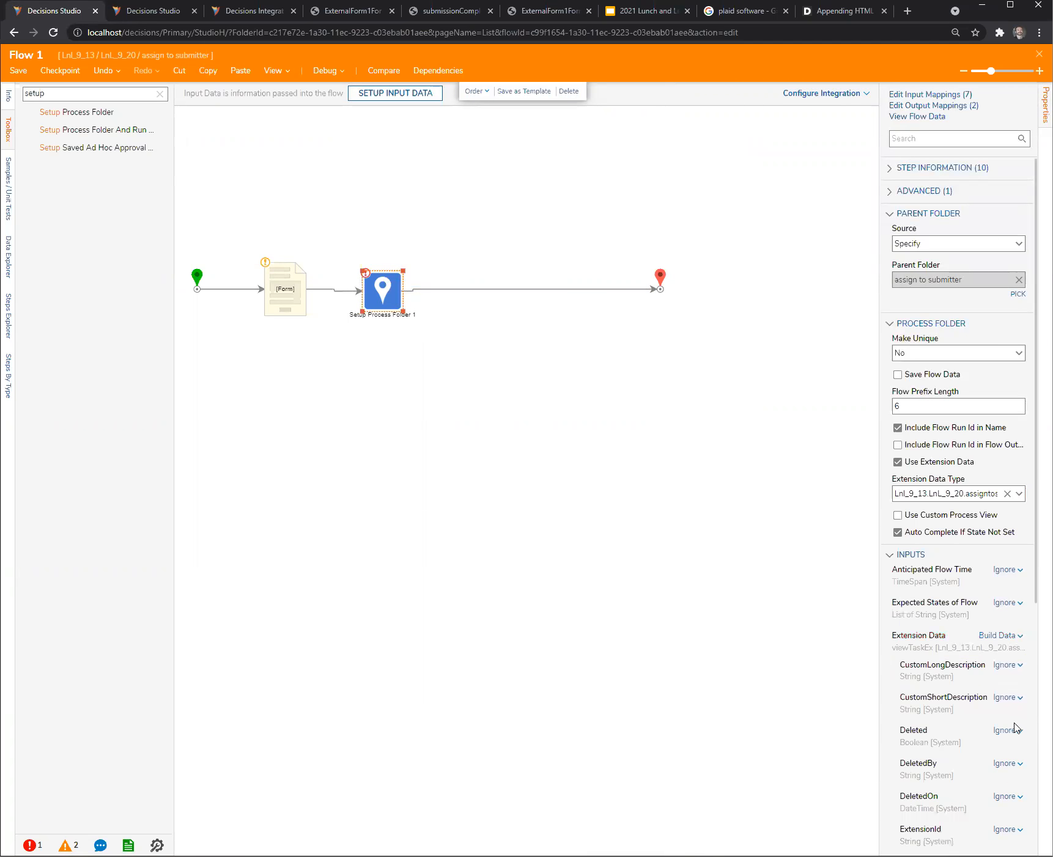
- Map the Extension Data's str1 member to the str1 value selected from the flow
scroll(998, 711, "down", 2)
scroll(998, 711, "down", 2)
left_click(1008, 652)
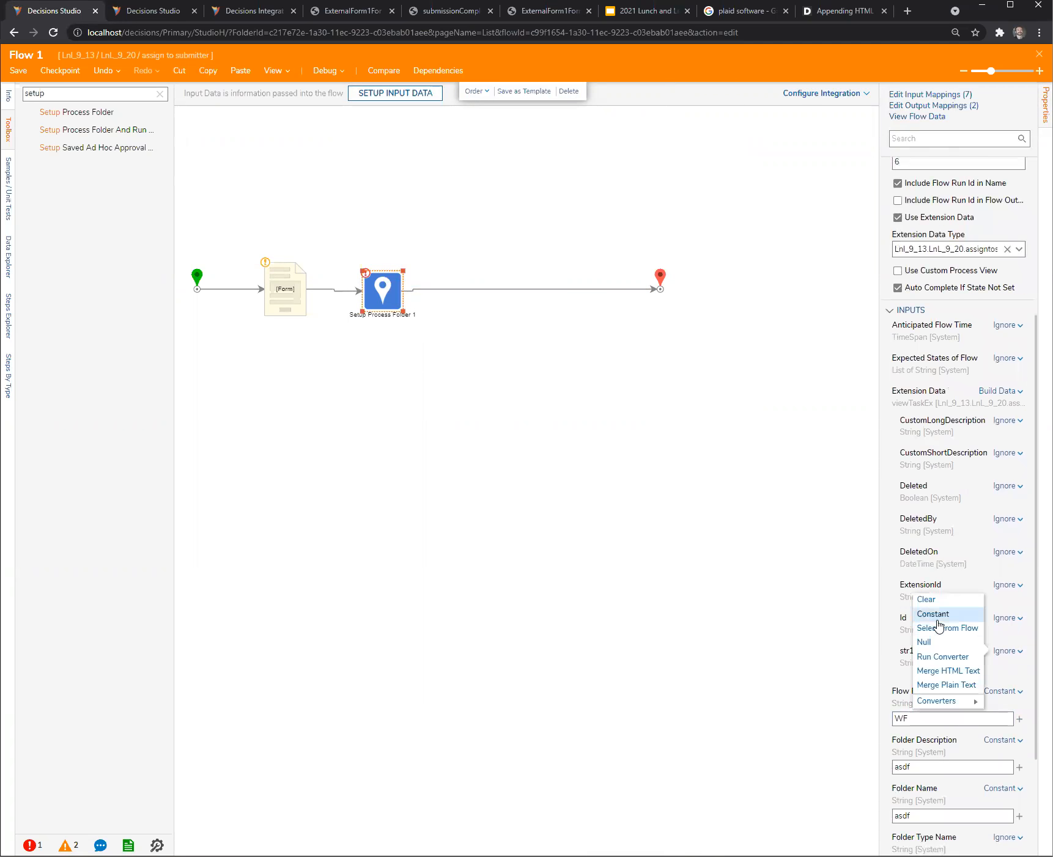
left_click(940, 629)
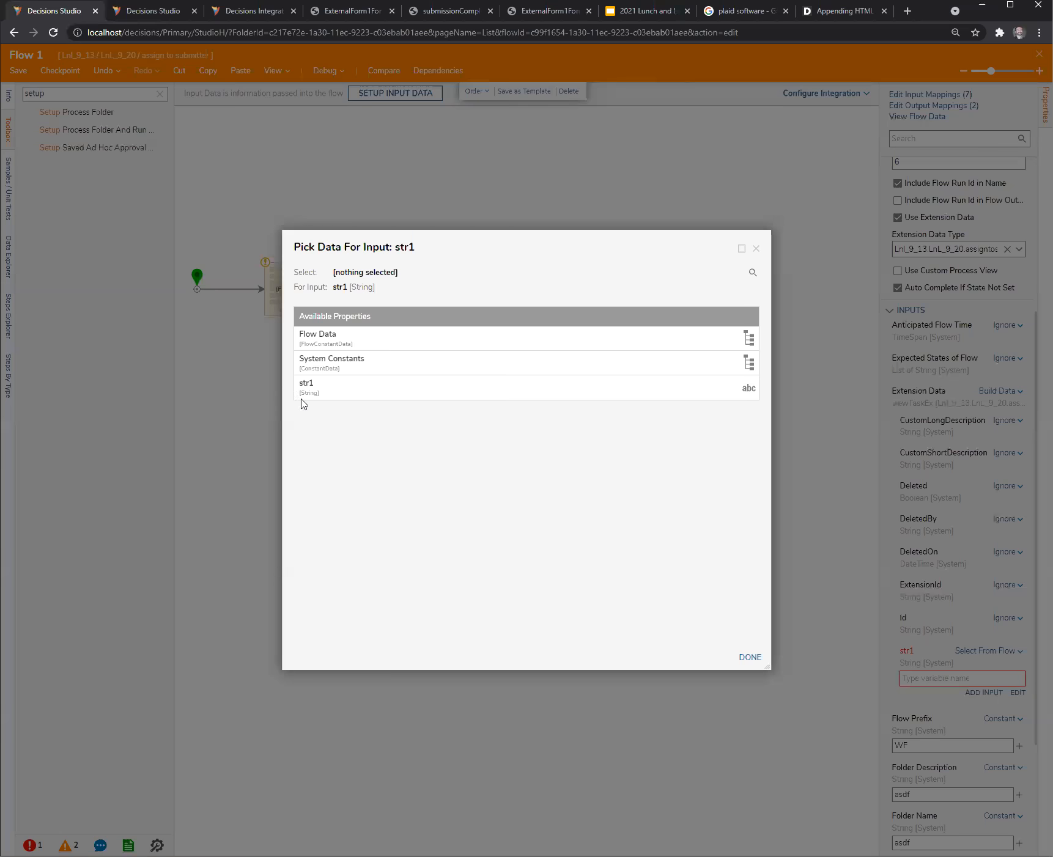
left_click(331, 396)
left_click(748, 657)
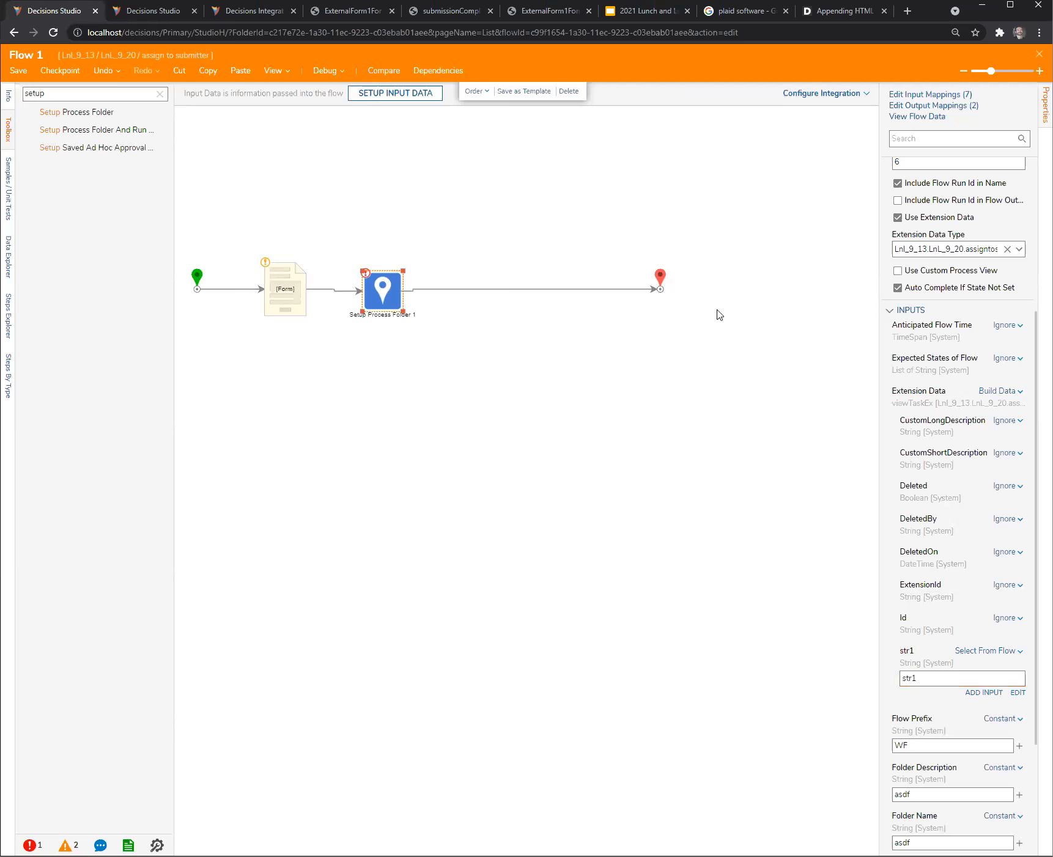
- Close the designer for Flow 1 and save its changes
left_click(696, 193)
left_click(1039, 55)
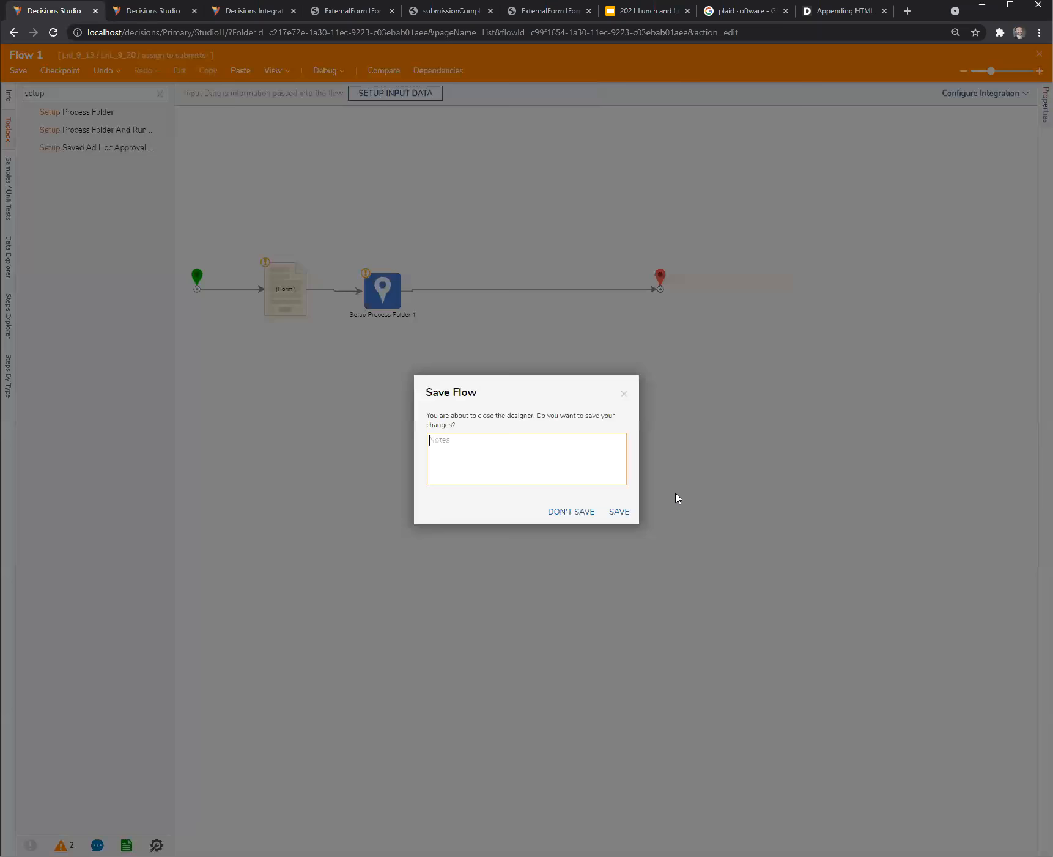
left_click(623, 513)
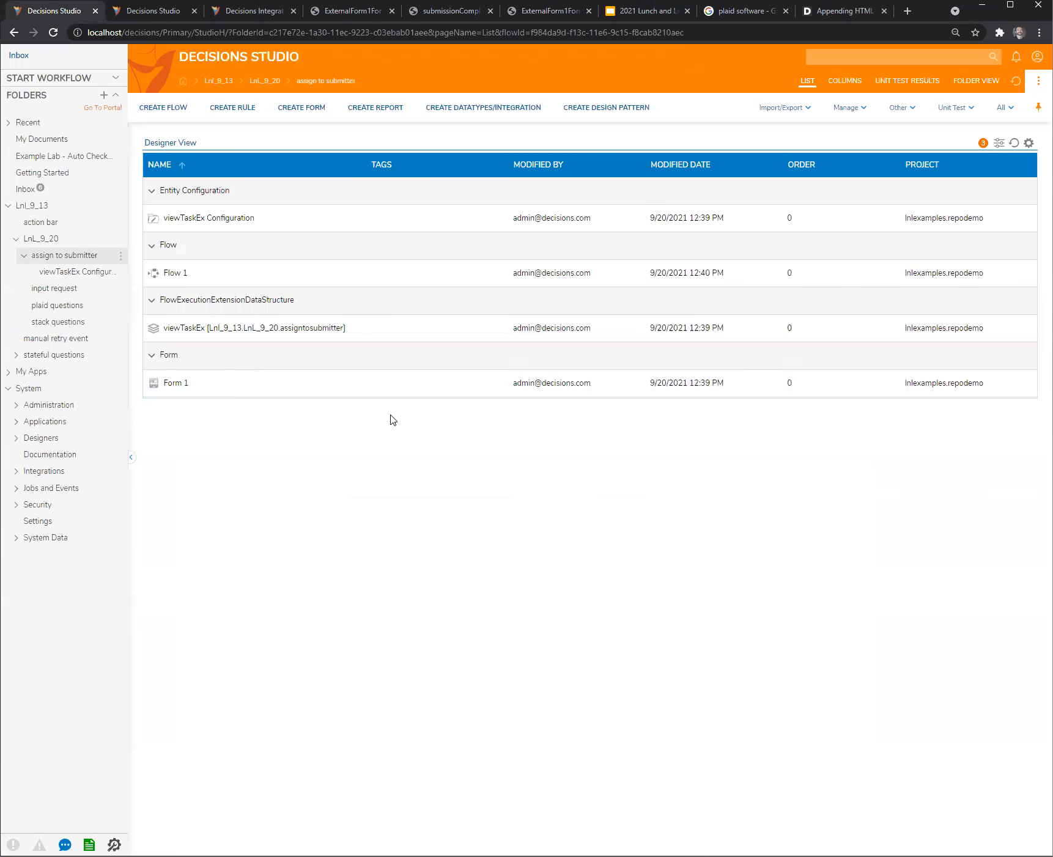
- Run Flow 1 from the assign to submitter folder and submit its form with the text asdf
right_click(169, 277)
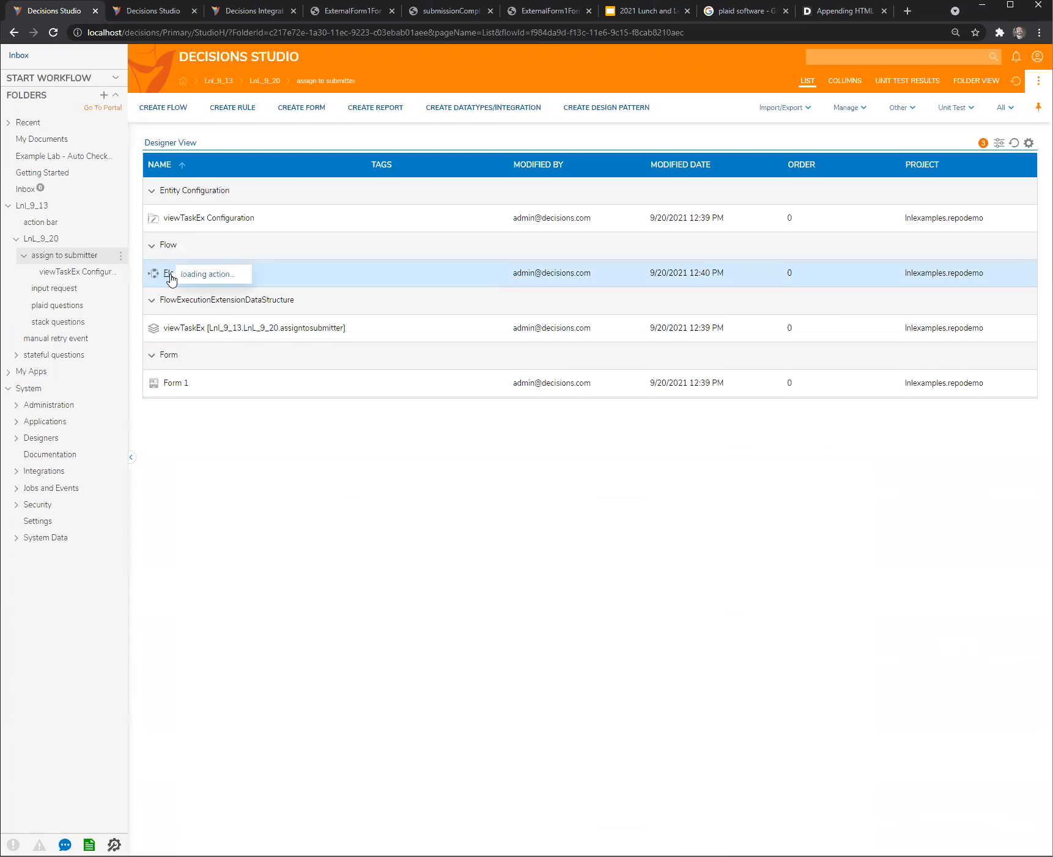
left_click(209, 199)
left_click(324, 173)
type("asdf")
left_click(326, 354)
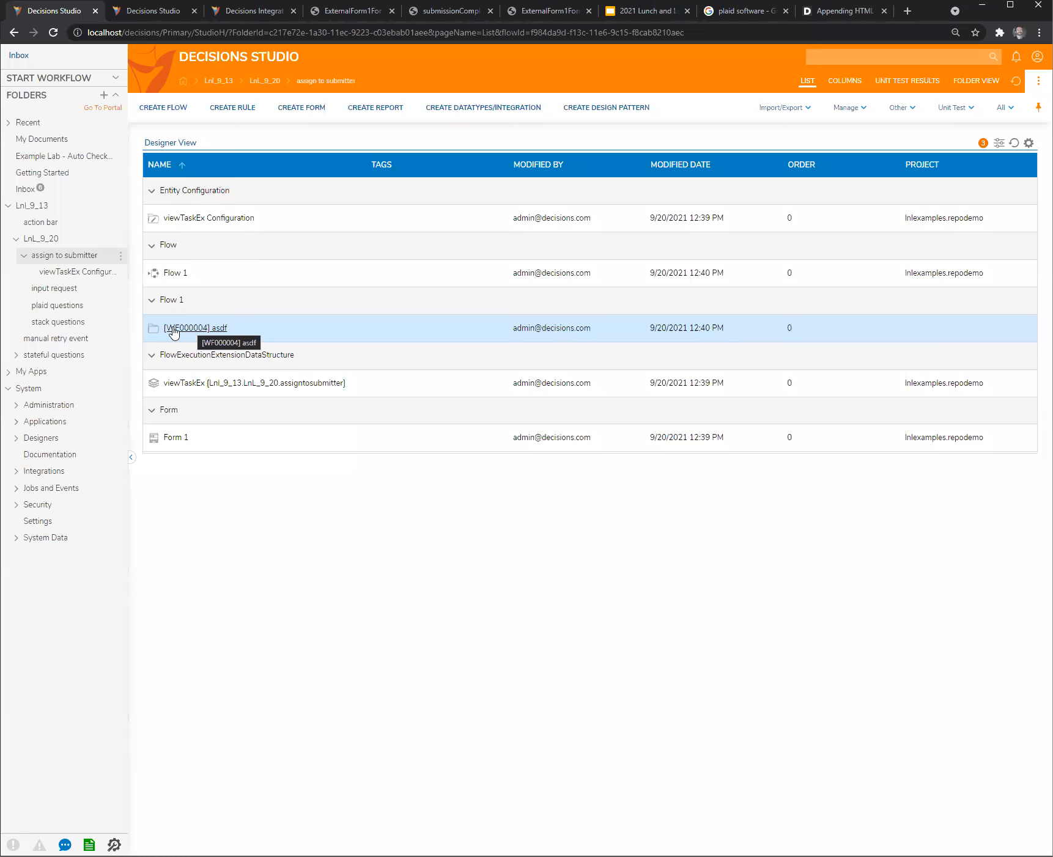
- Create a report named all current user submissions in the assign to submitter folder
left_click(384, 121)
left_click(480, 415)
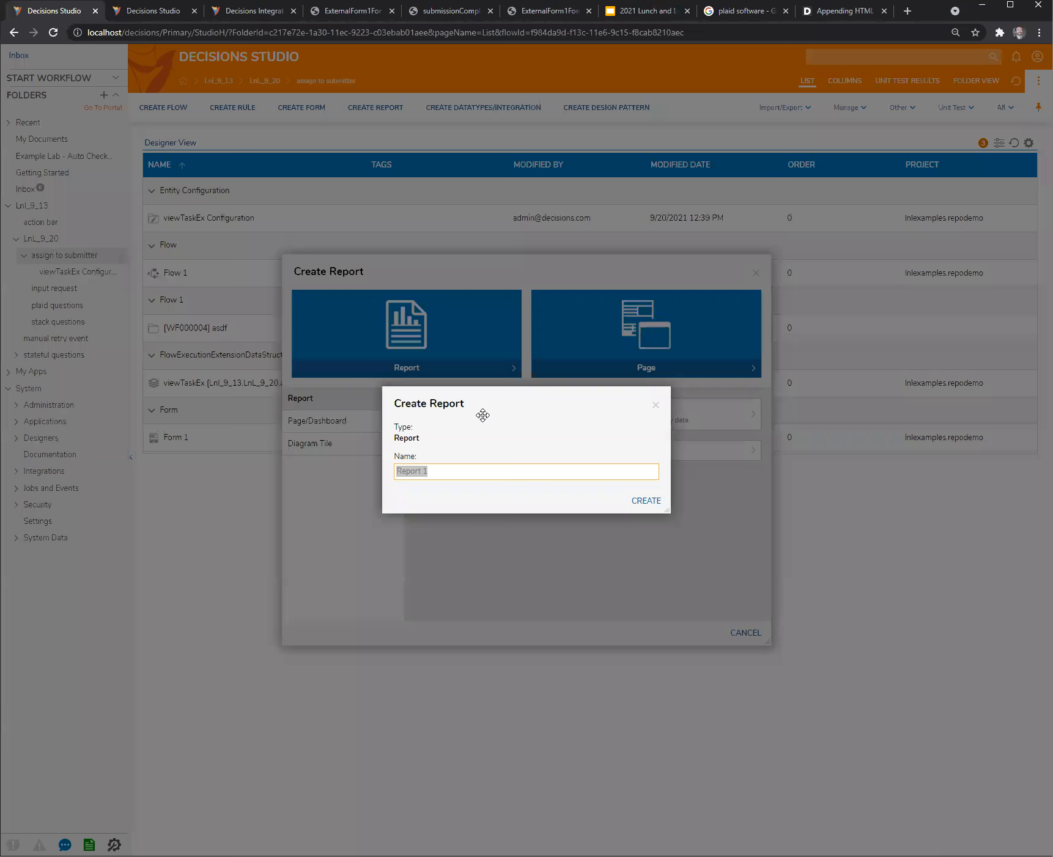
type("all current user submissions")
left_click(646, 501)
- Add the view Task Ex flow data extension from the user-defined types as the report's data source
left_click(67, 137)
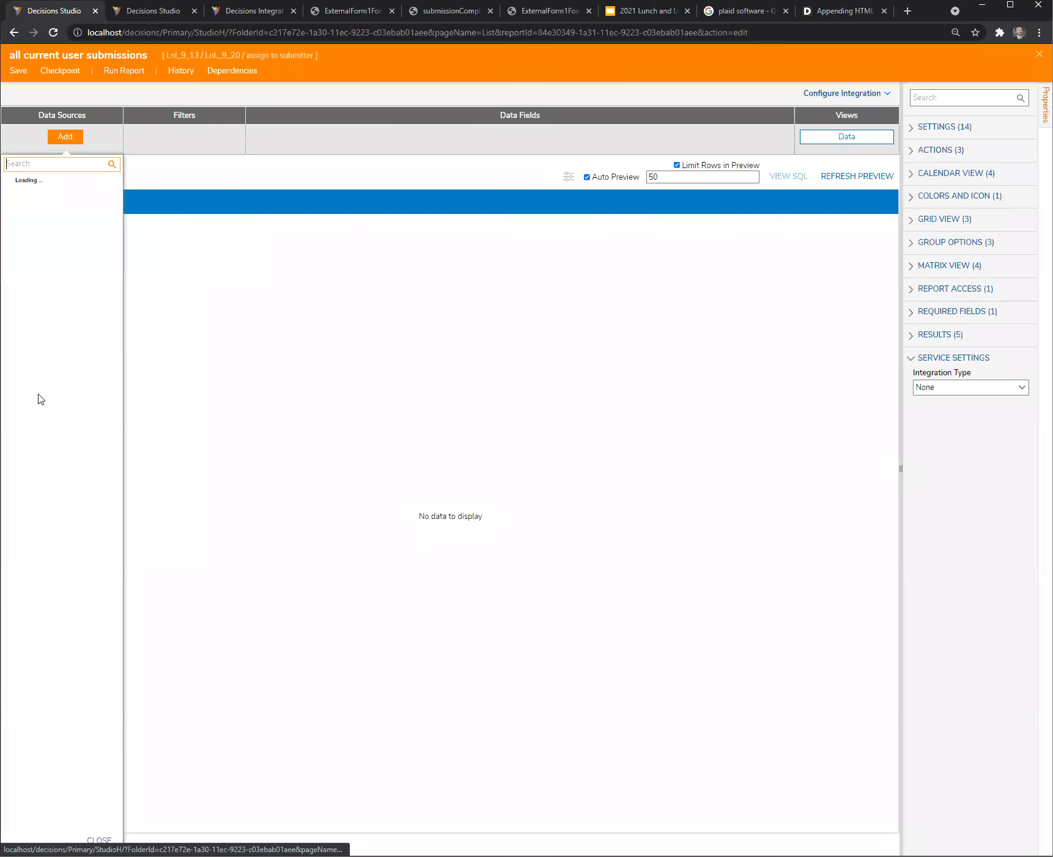
left_click(8, 295)
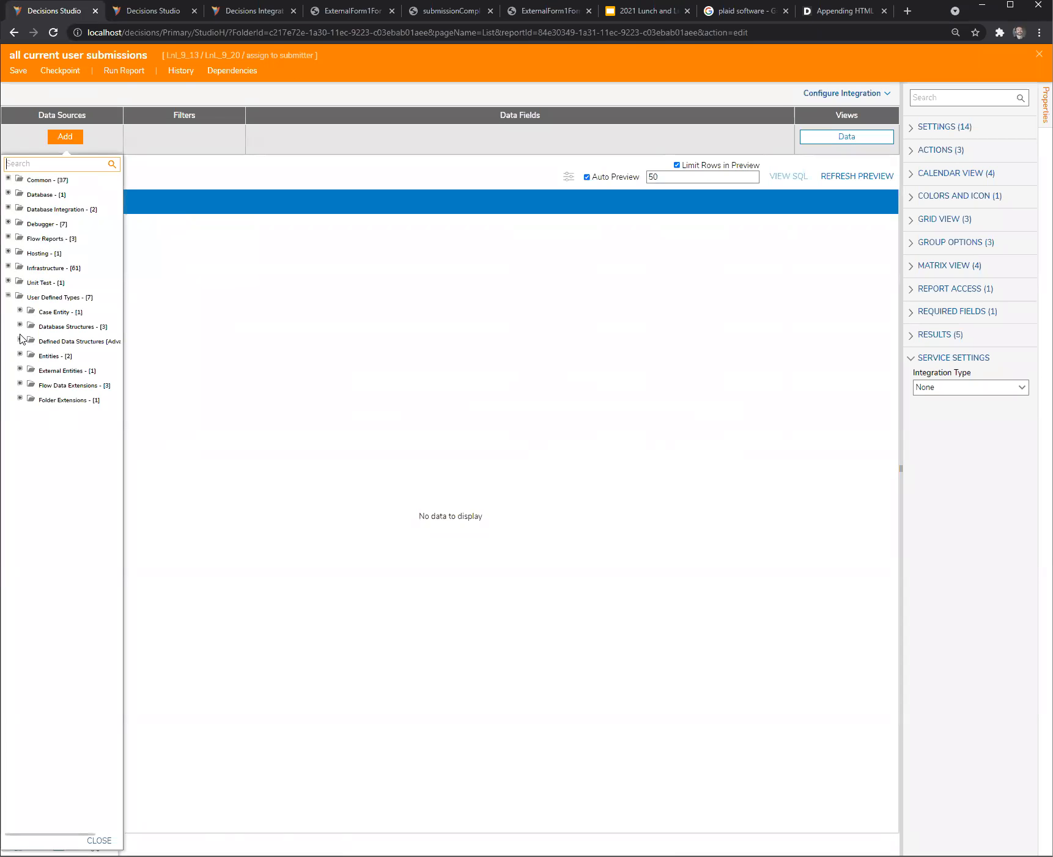
left_click(20, 385)
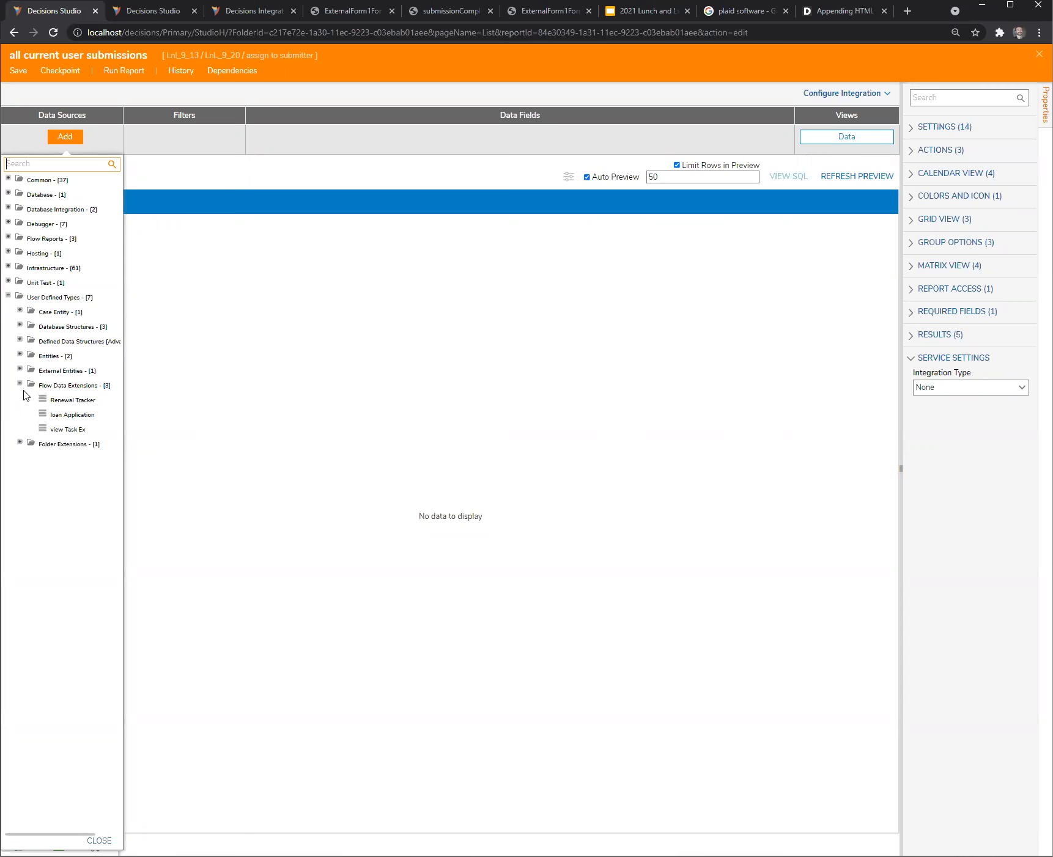
left_click(67, 431)
- Add Entity Name, Created On Date, Created By and State as the report's data fields
left_click(275, 141)
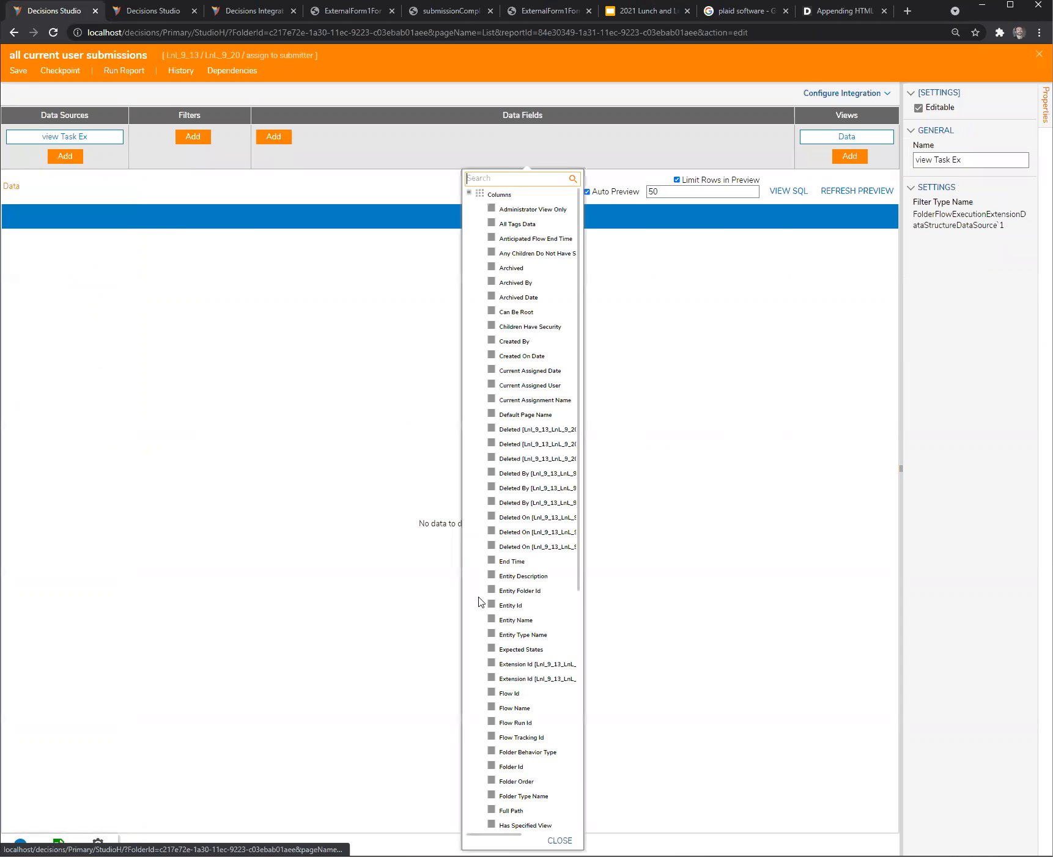
left_click(491, 620)
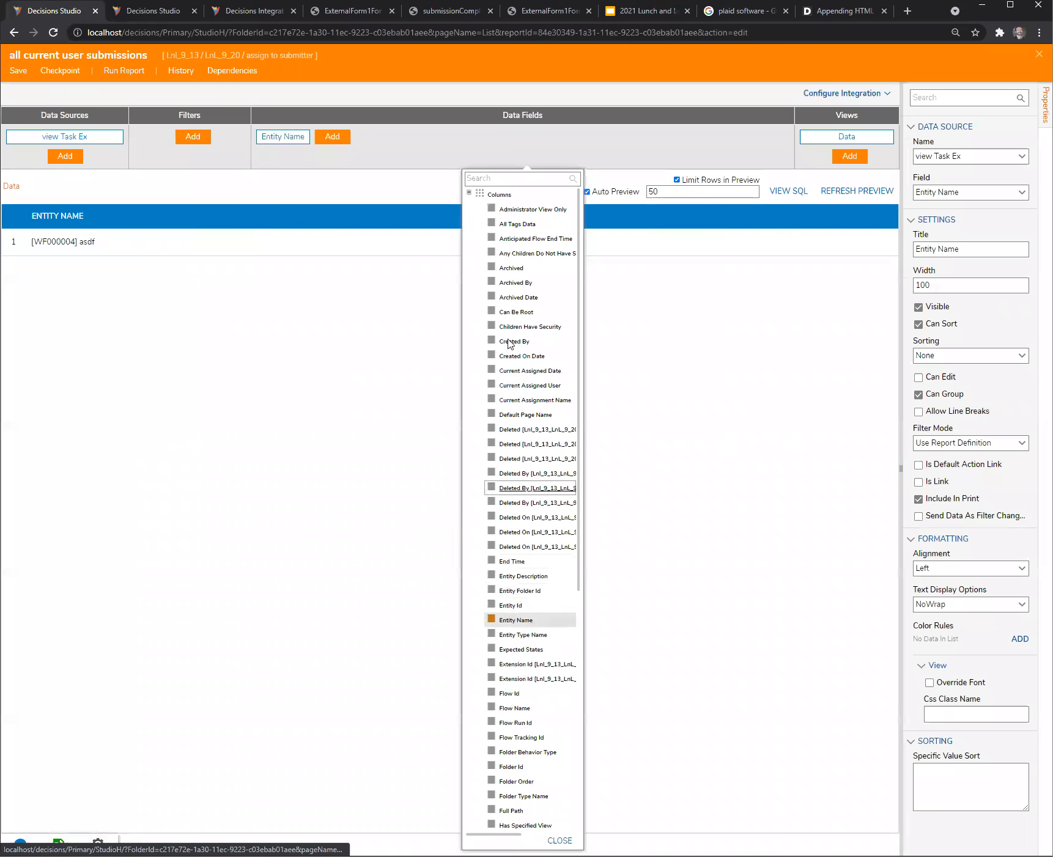
left_click(491, 356)
left_click(492, 341)
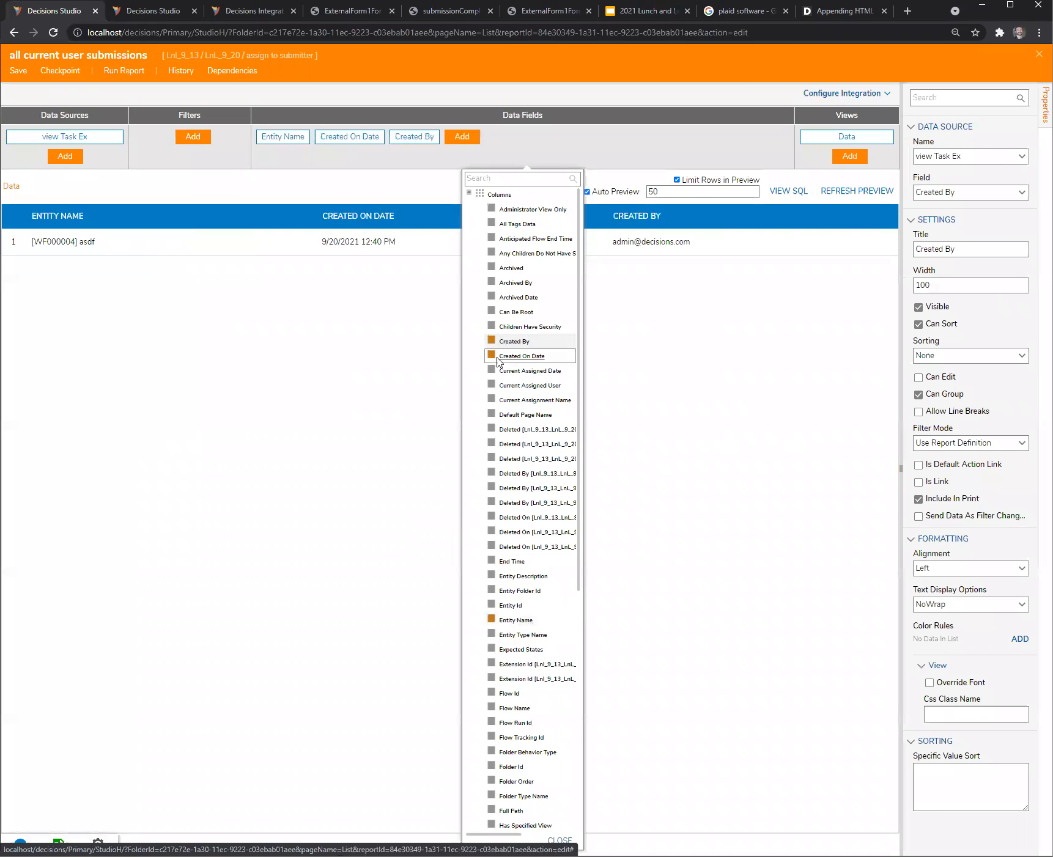
scroll(516, 783, "down", 5)
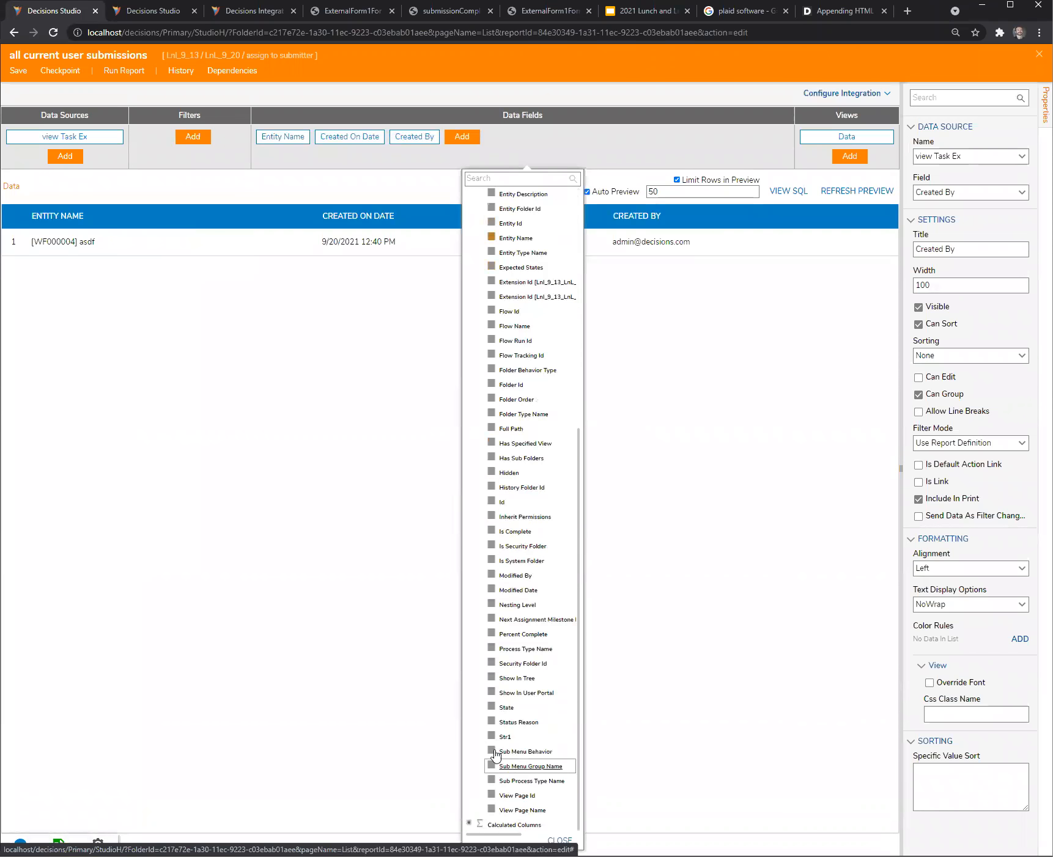
left_click(491, 708)
left_click(386, 103)
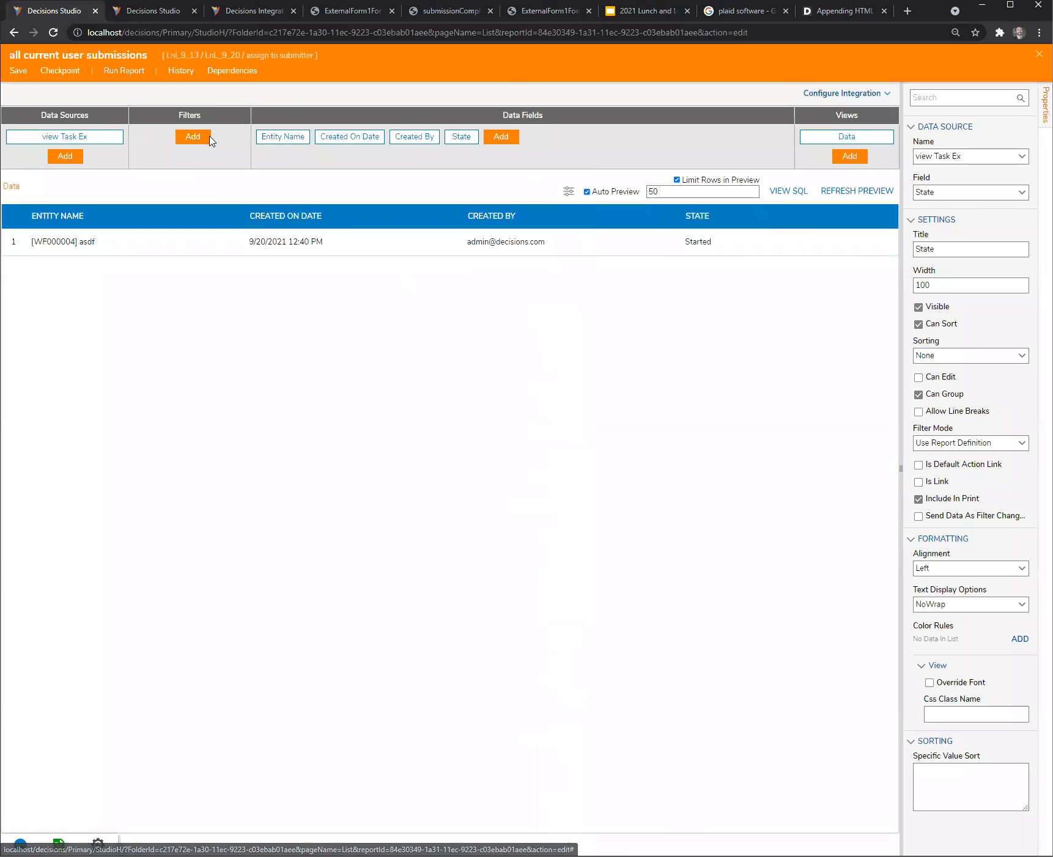
- Add the Created by me entity filter to the report, then save and close it
left_click(193, 137)
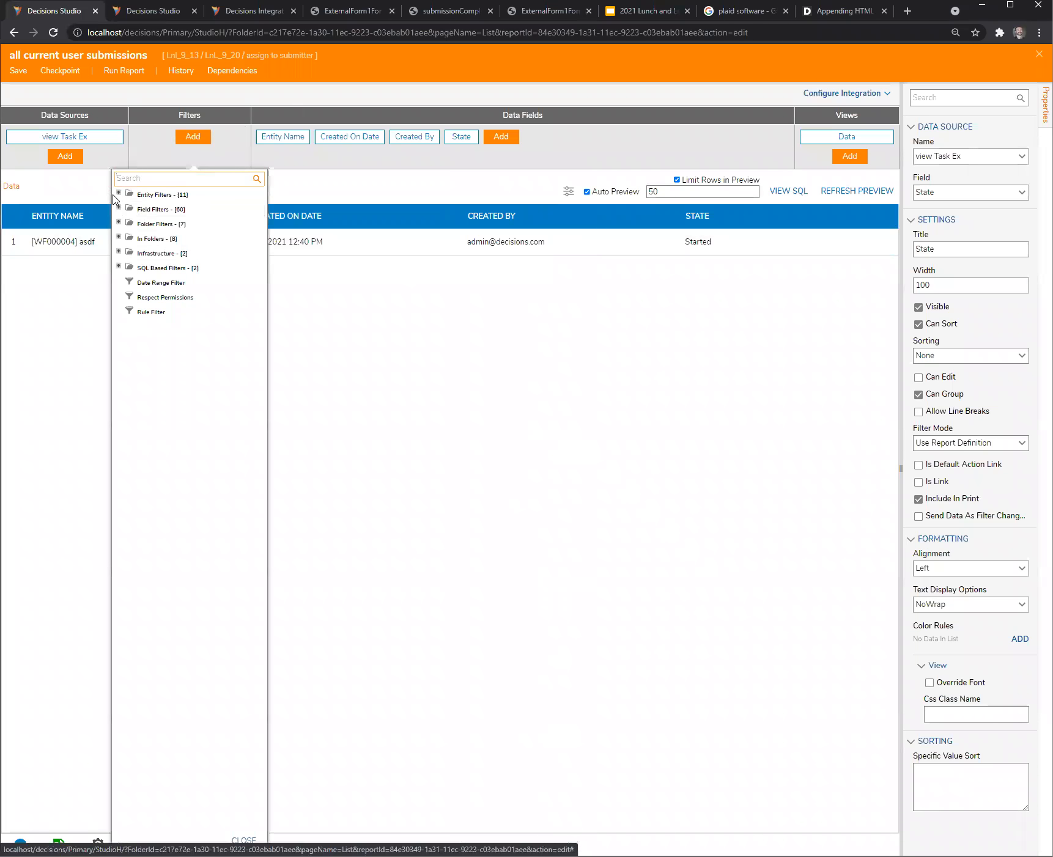
left_click(119, 194)
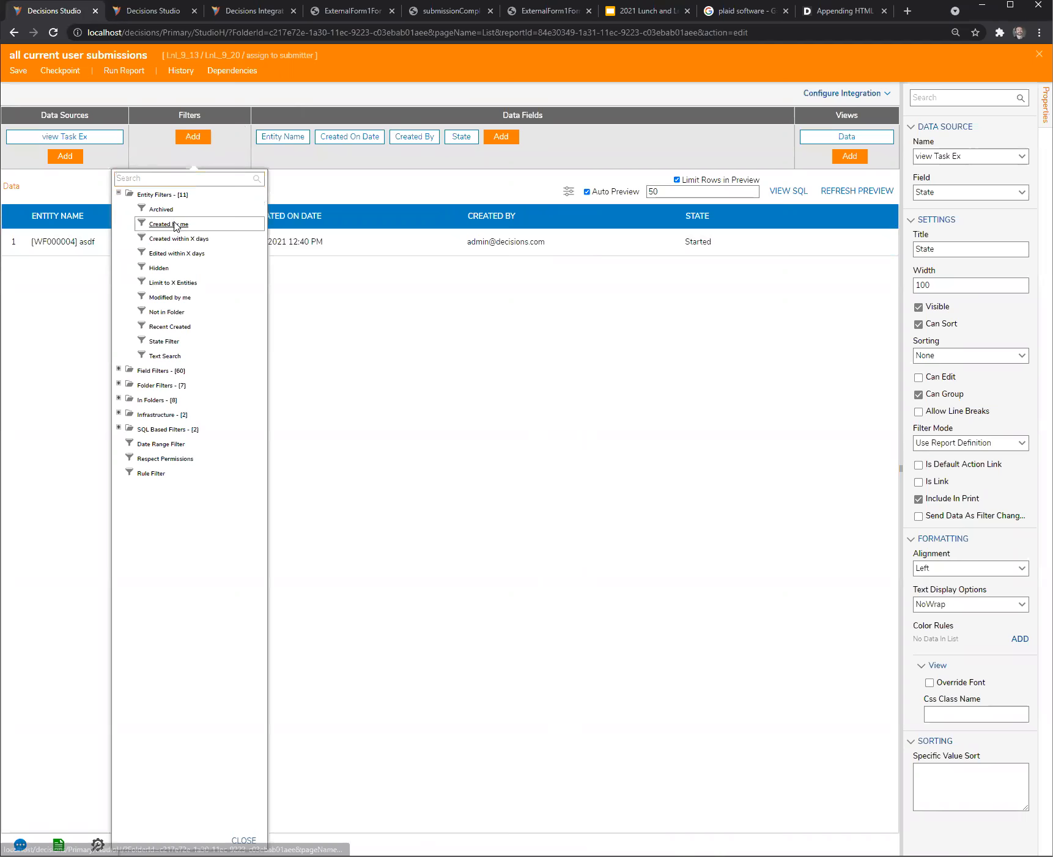
left_click(169, 224)
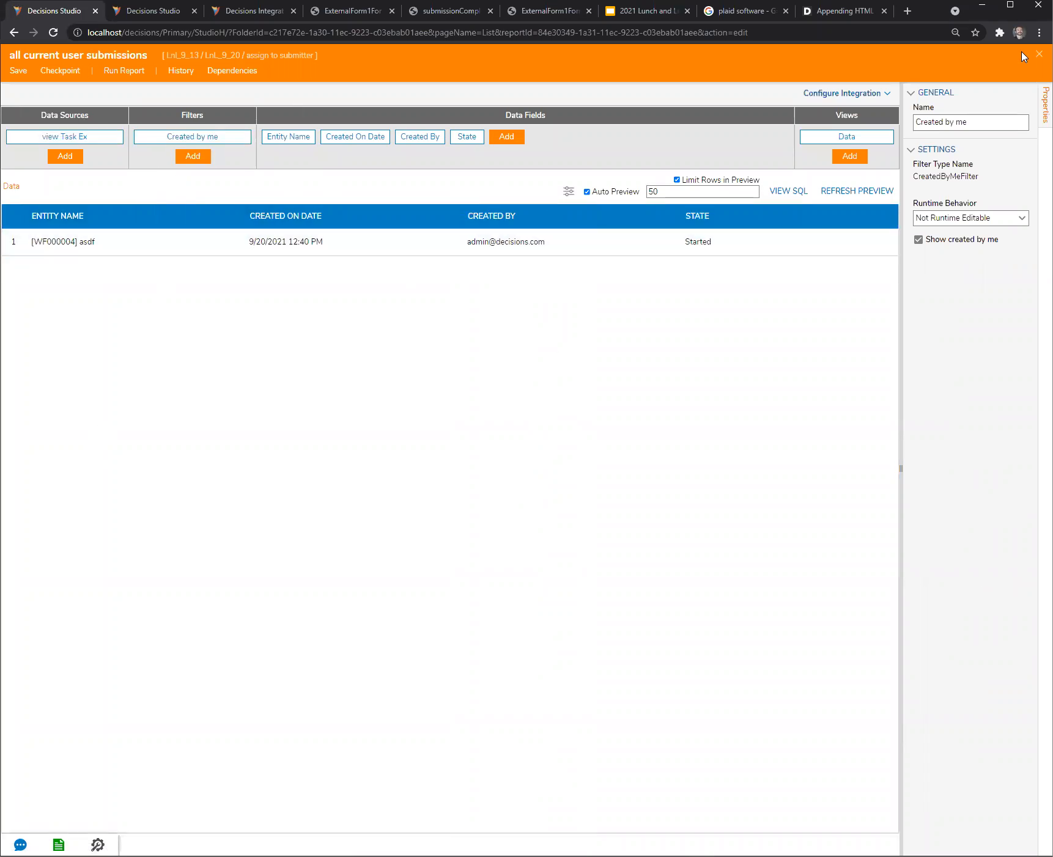
key("ctrl+s")
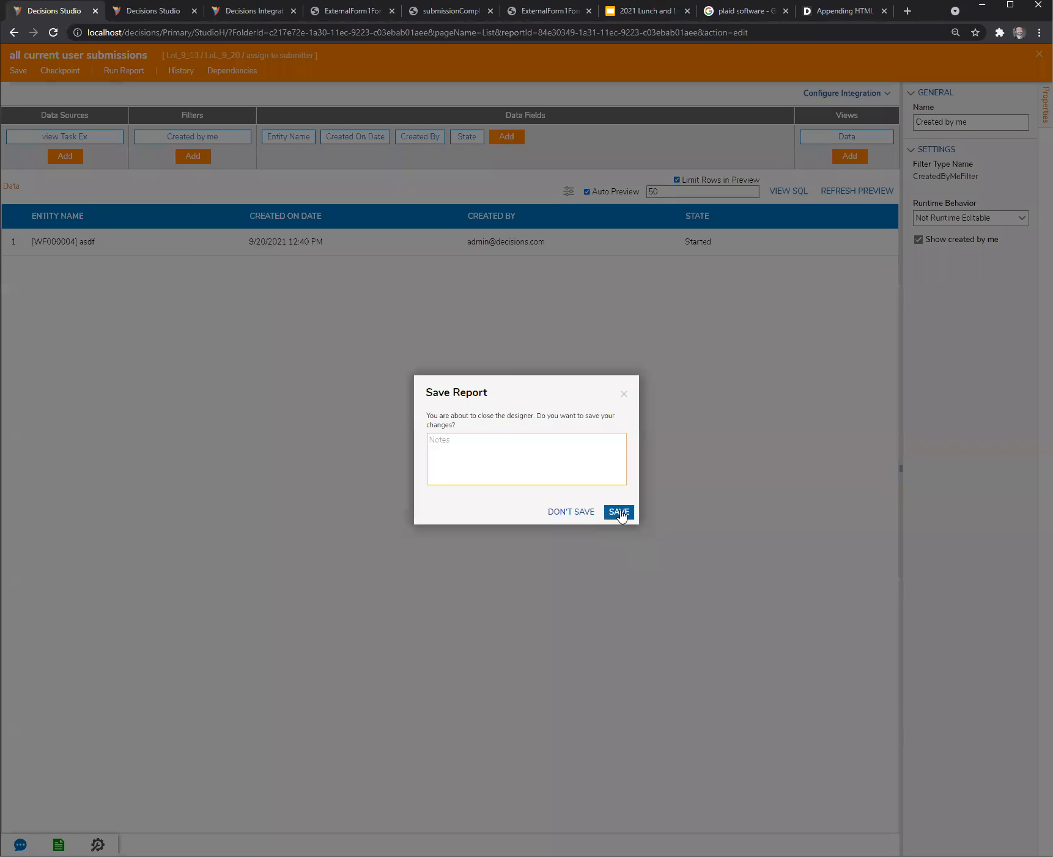
left_click(618, 510)
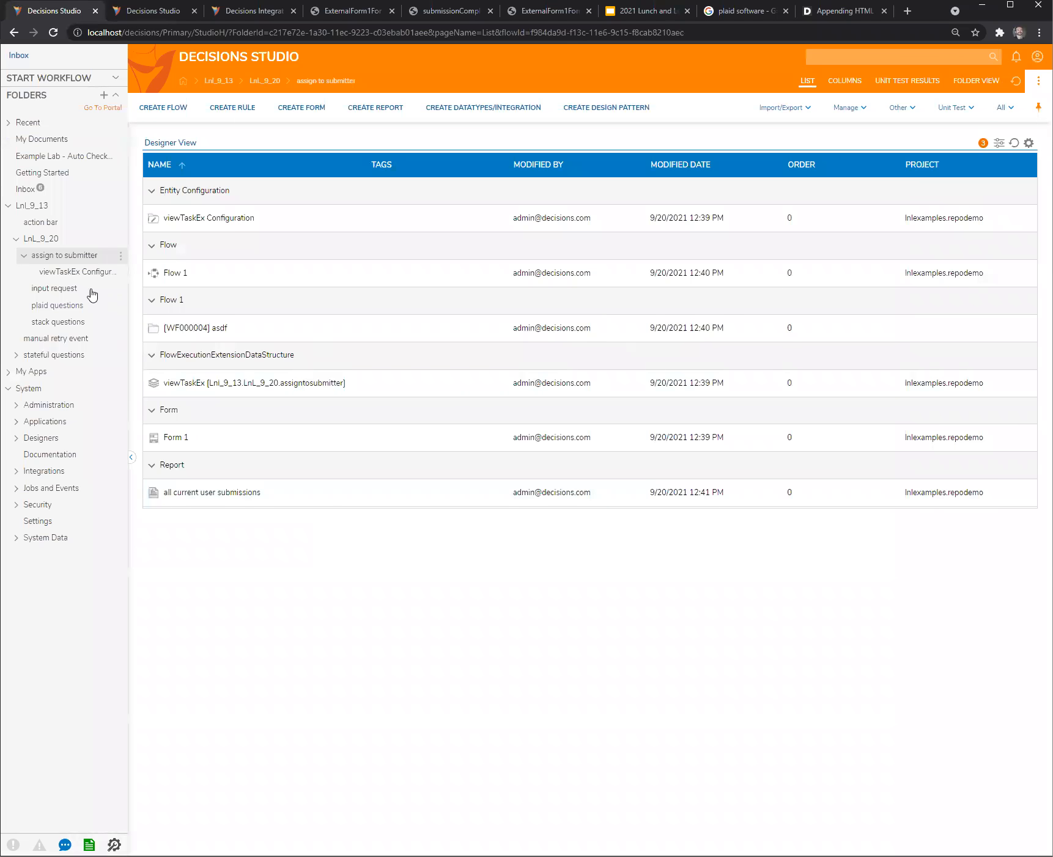
- Create a user action named View Details in the viewTaskEx Configuration folder
left_click(72, 276)
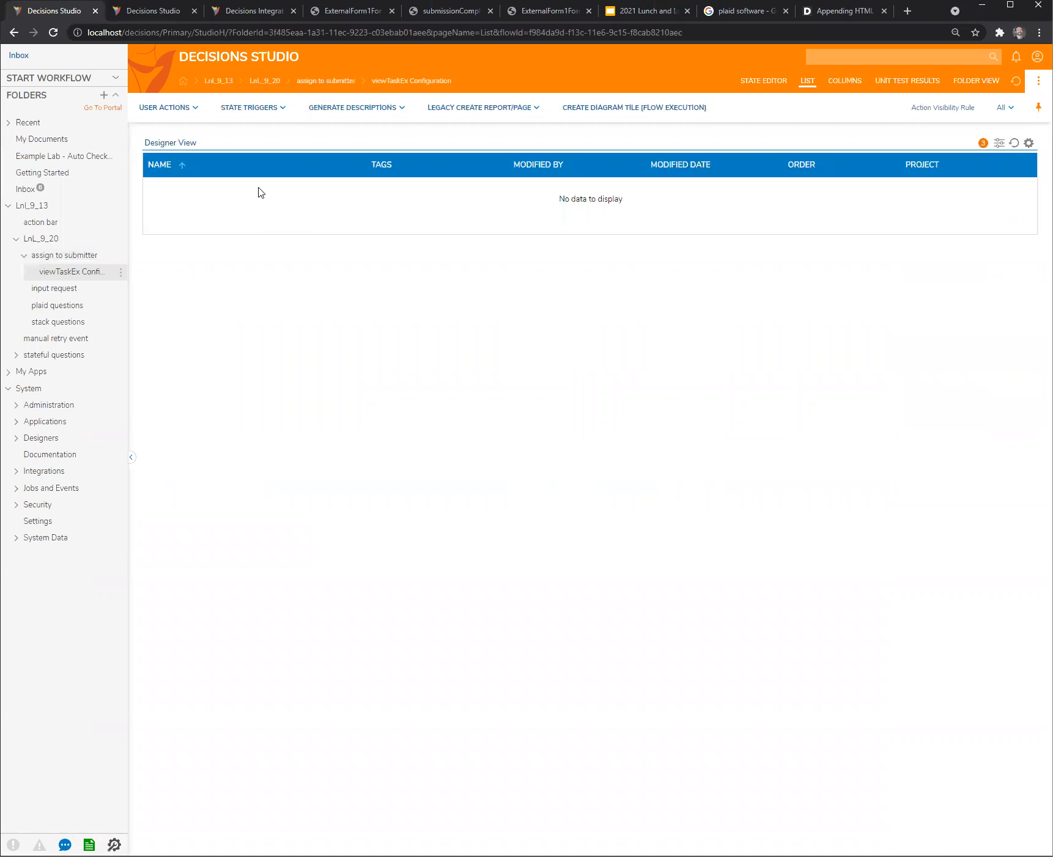
left_click(160, 111)
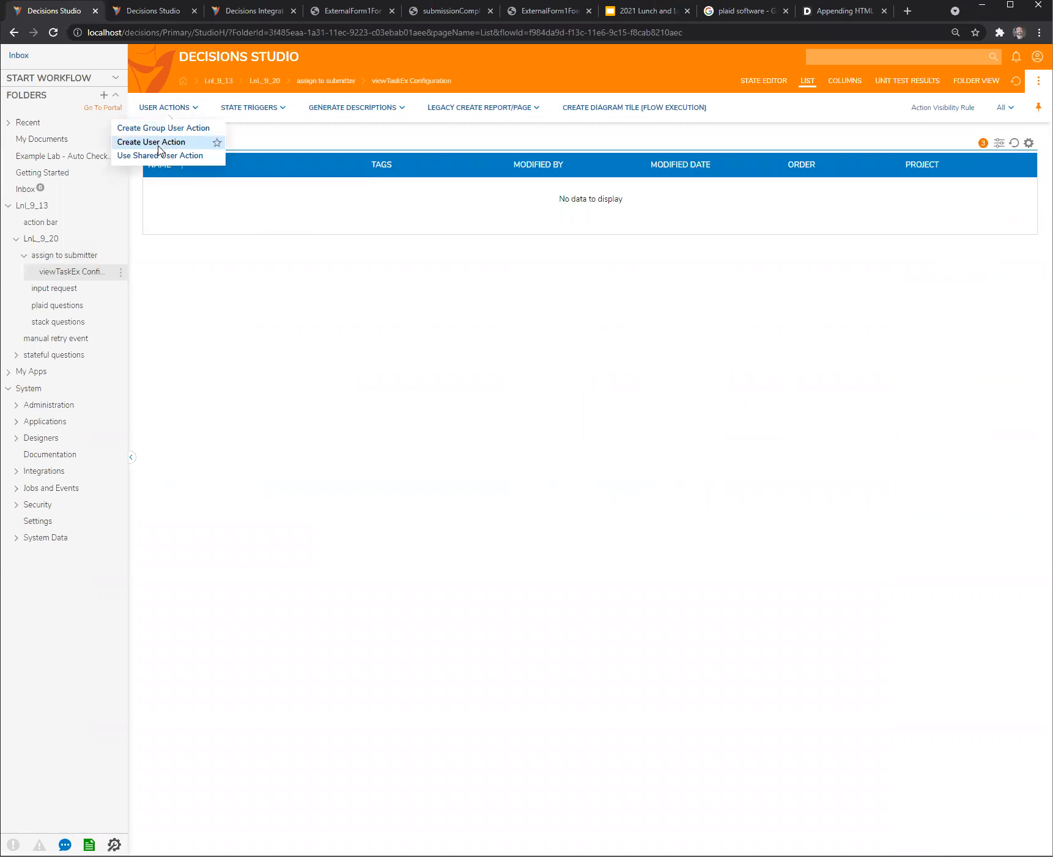
left_click(156, 142)
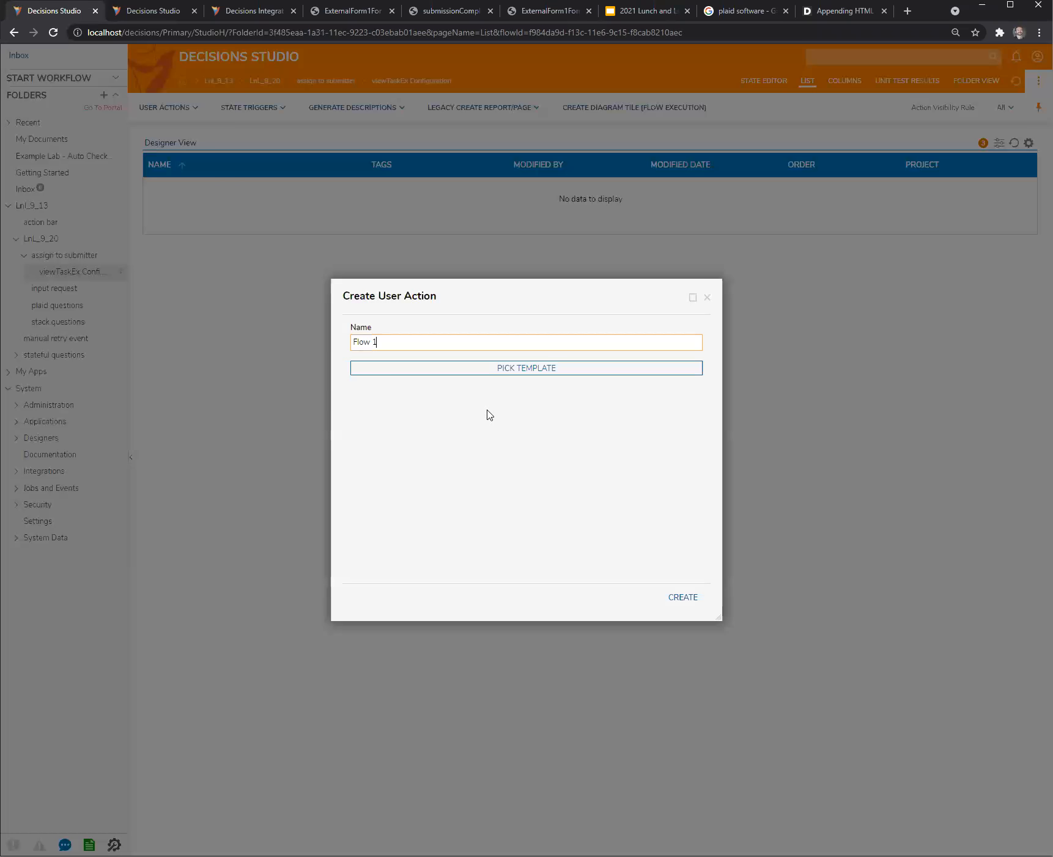
type("View Details")
left_click(695, 604)
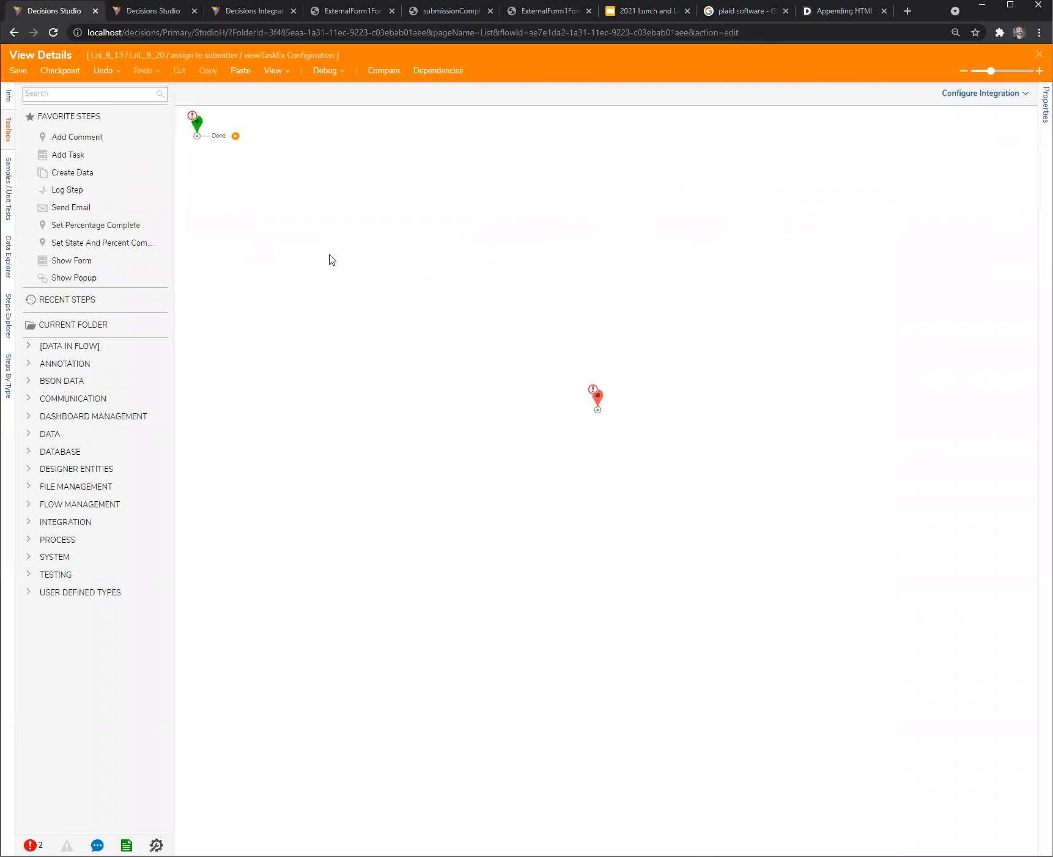
- Insert a Show Form step that uses the existing Form 1 and connect it between the start and end steps
left_click_drag(71, 261, 363, 208)
left_click_drag(235, 136, 371, 226)
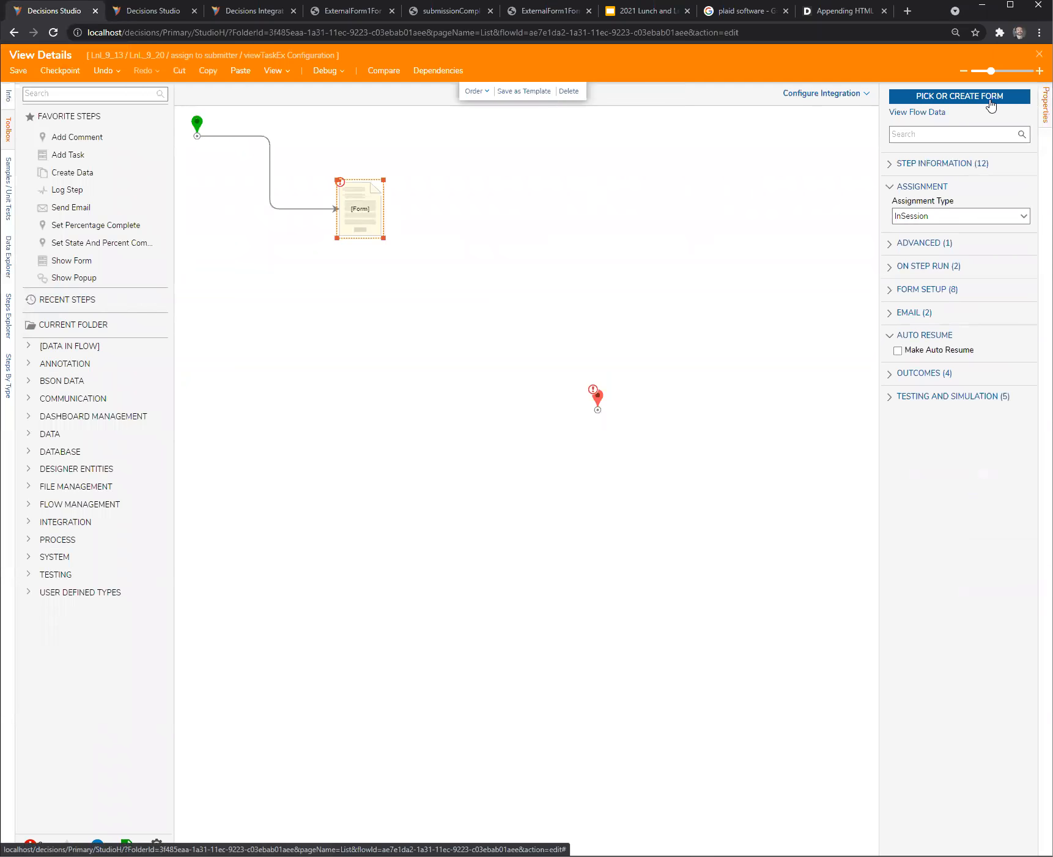
left_click(992, 107)
left_click(641, 465)
left_click(425, 439)
left_click(687, 656)
left_click_drag(418, 211, 587, 413)
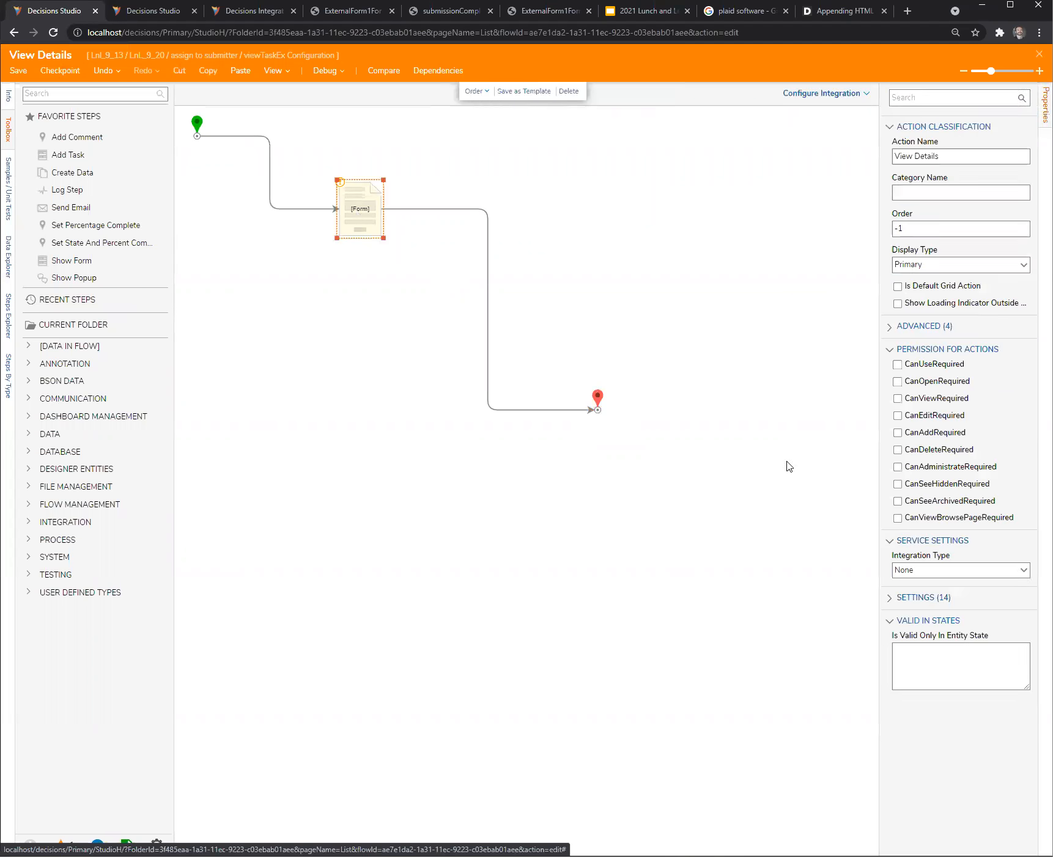
- Map the form's str1 input to FlowExtensionData.str1 selected from the flow, and save and close the View Details flow
left_click(1017, 309)
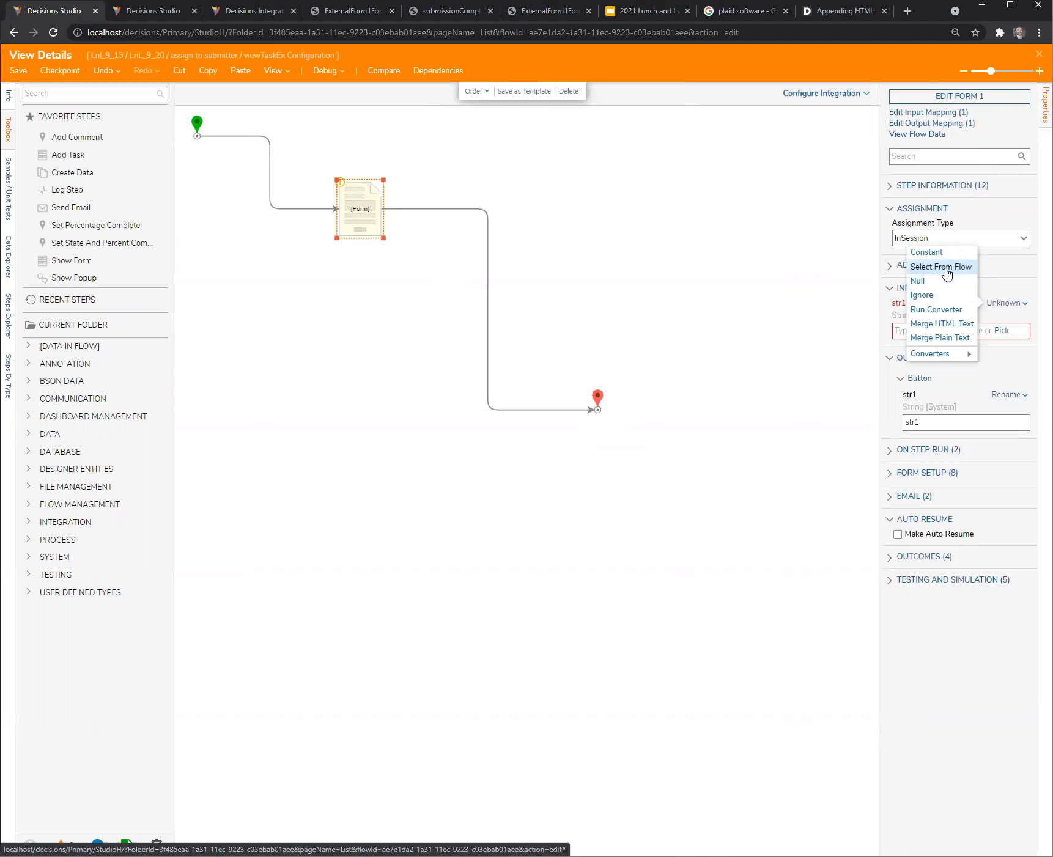
left_click(947, 270)
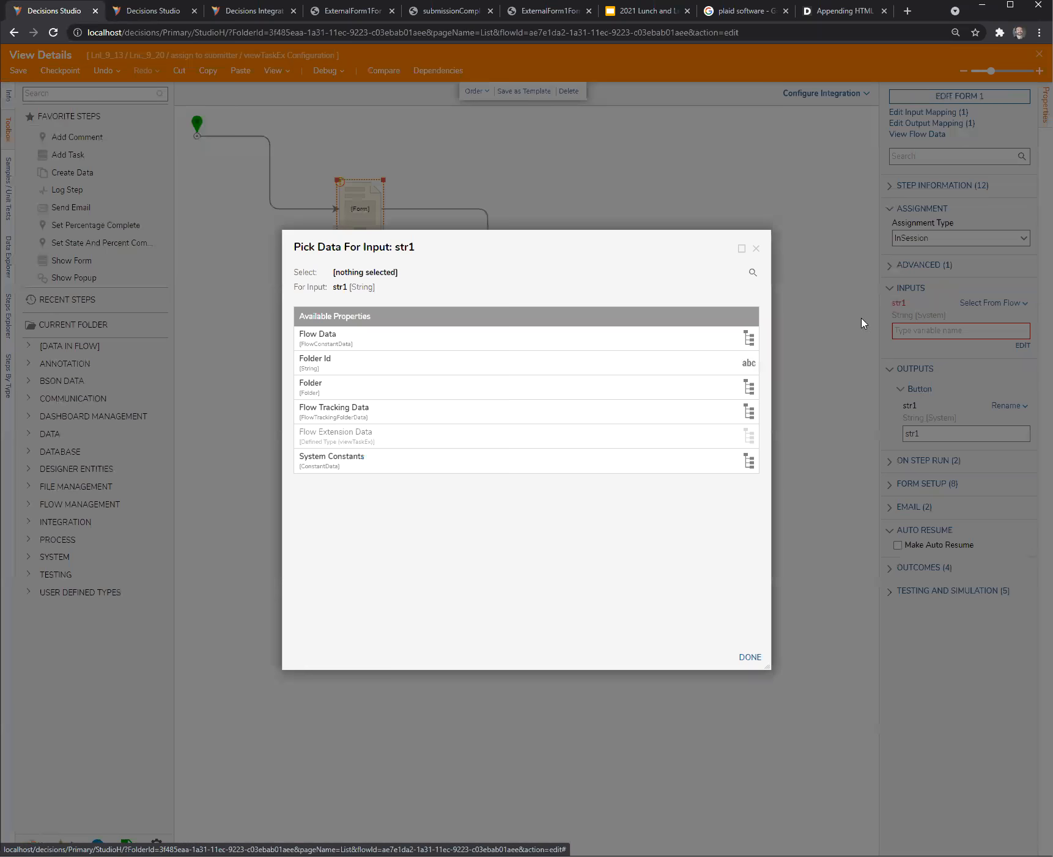
left_click(313, 438)
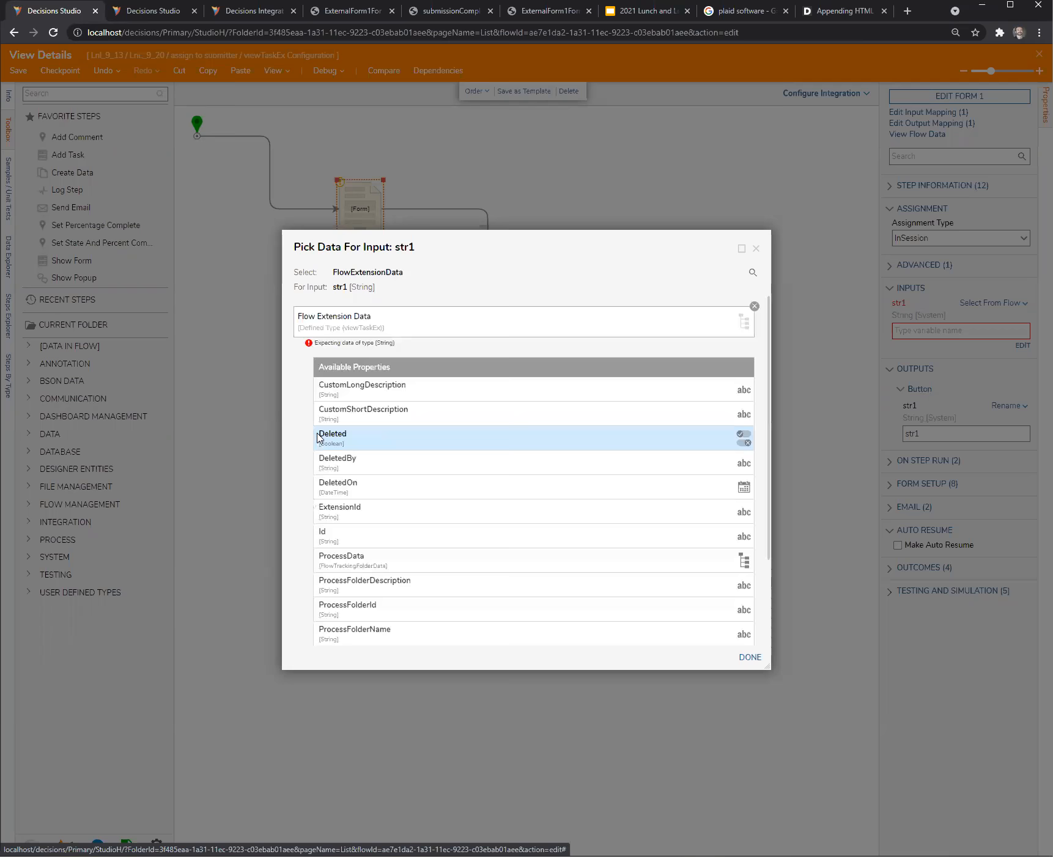
scroll(357, 555, "down", 1)
scroll(356, 555, "down", 2)
left_click(332, 617)
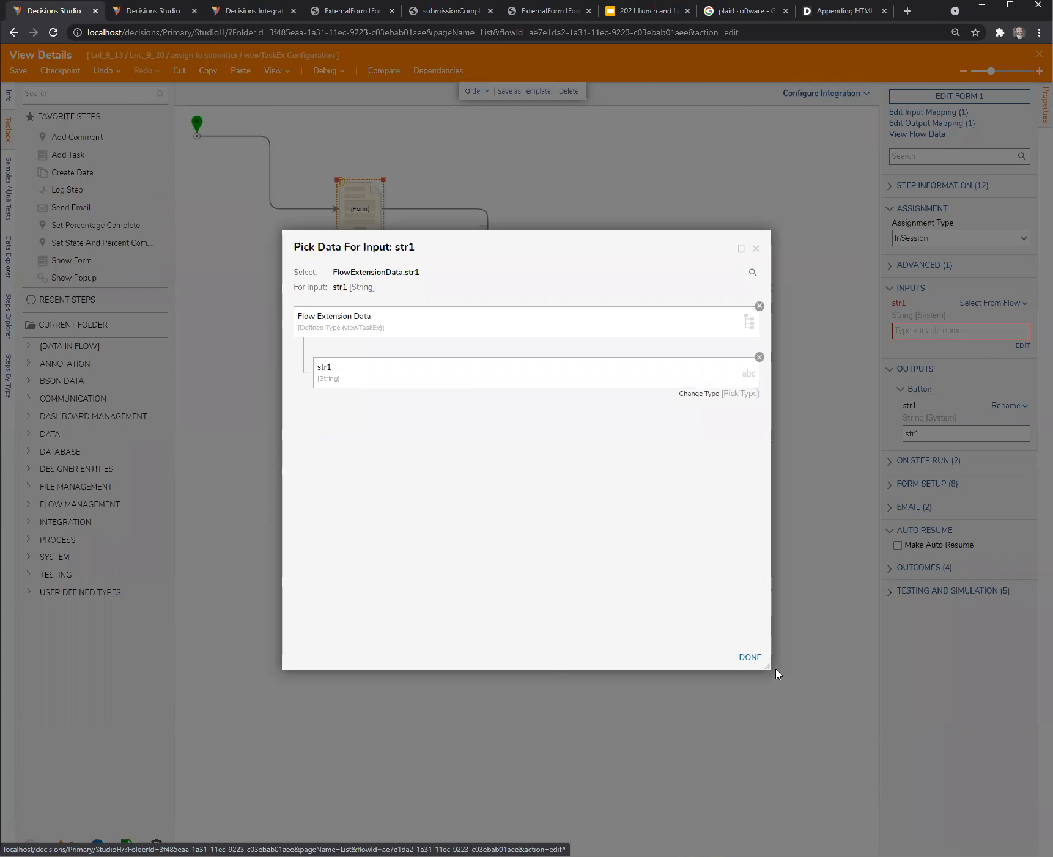
left_click(749, 658)
left_click(613, 292)
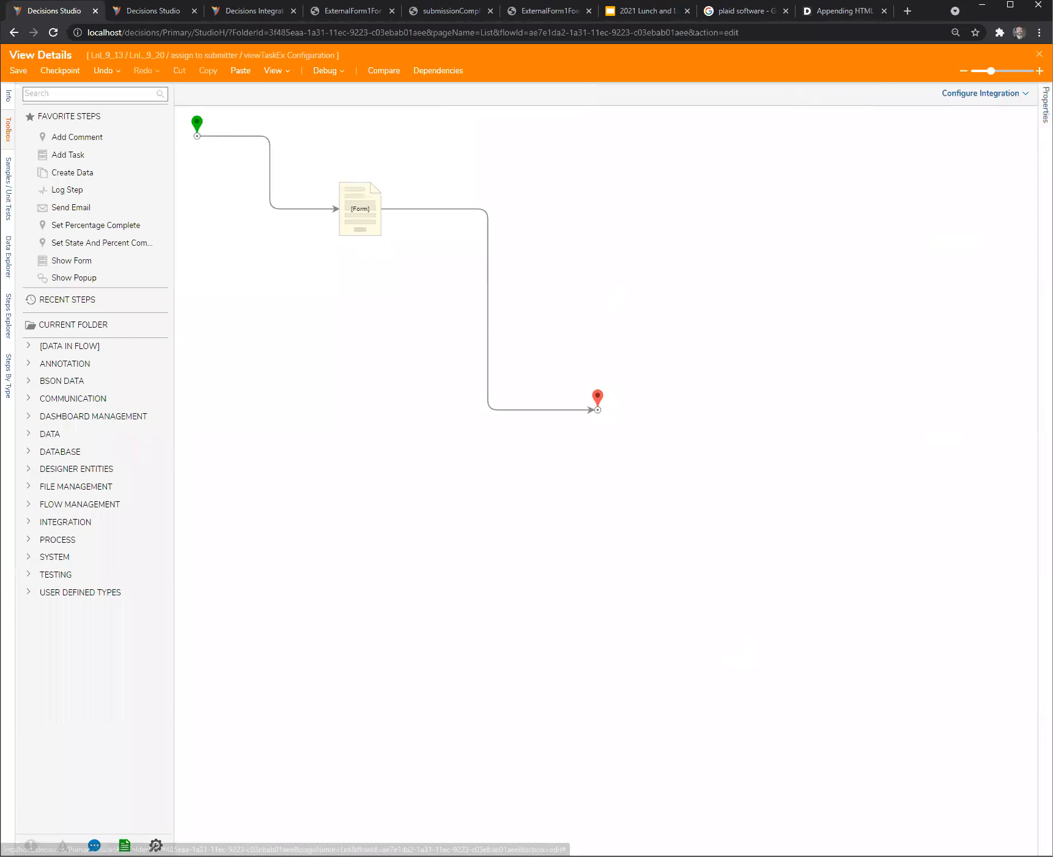
left_click(1039, 53)
left_click(619, 512)
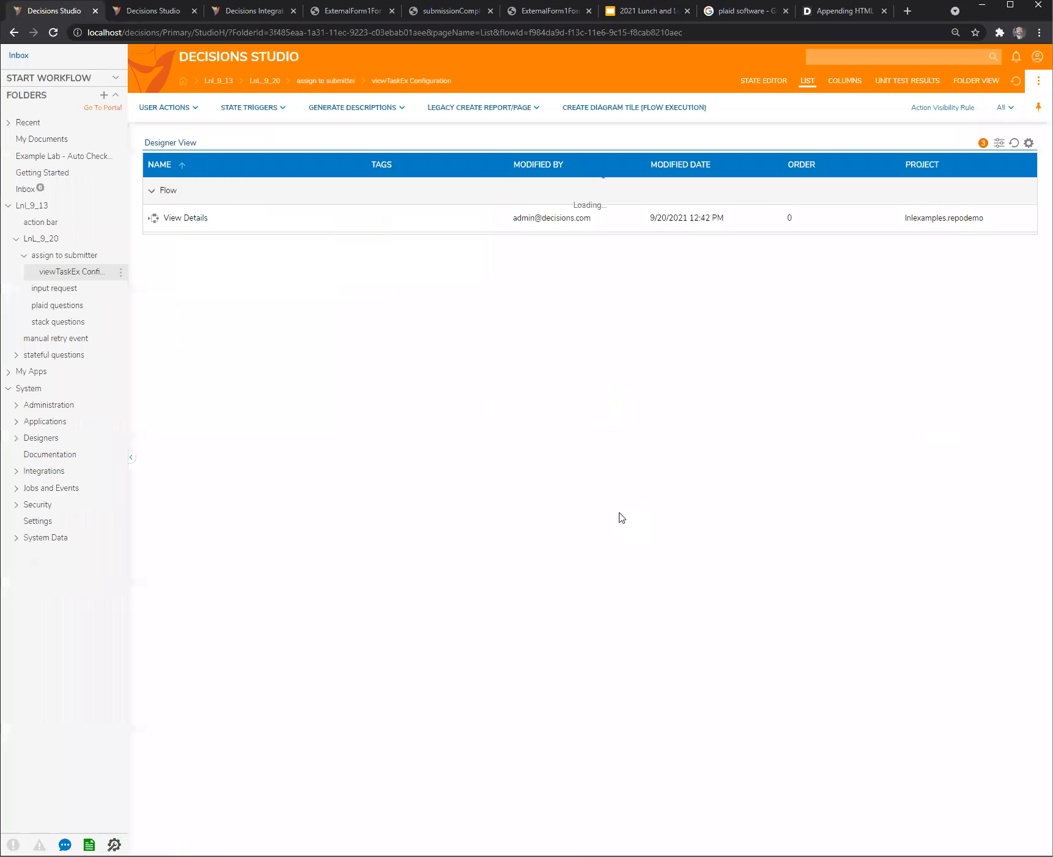
- Run the all current user submissions report from the assign to submitter folder
left_click(72, 261)
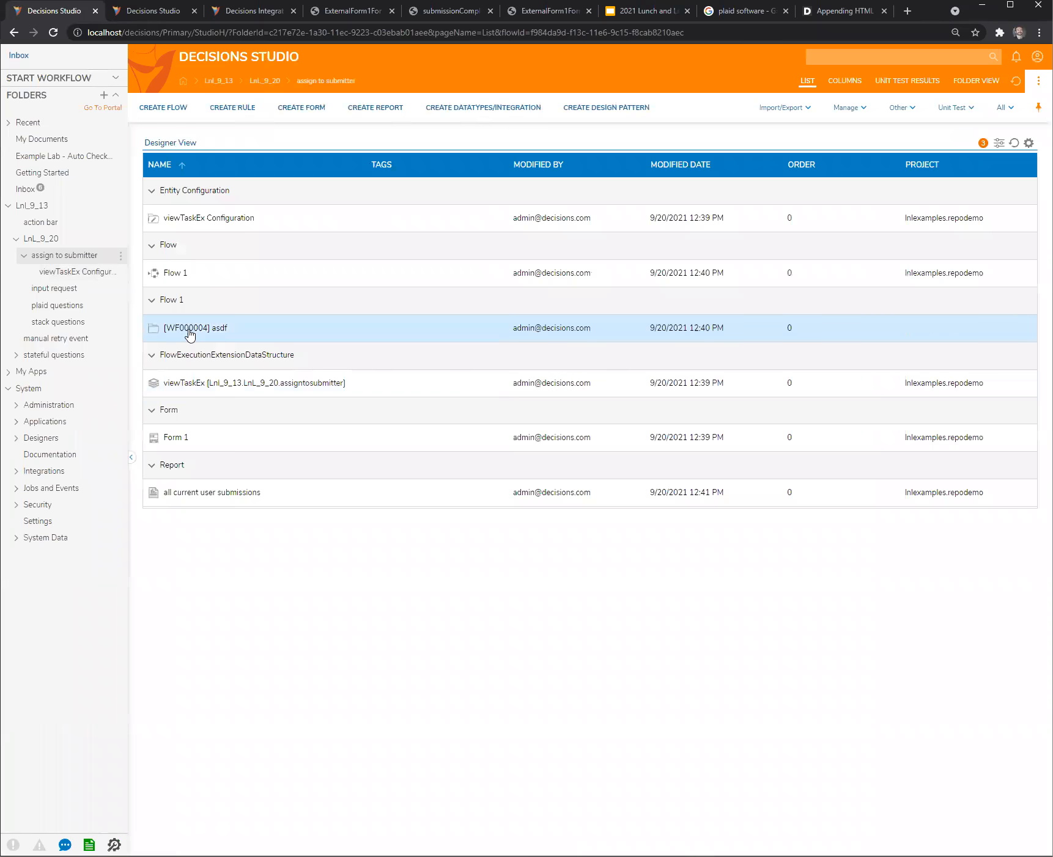
left_click(204, 489)
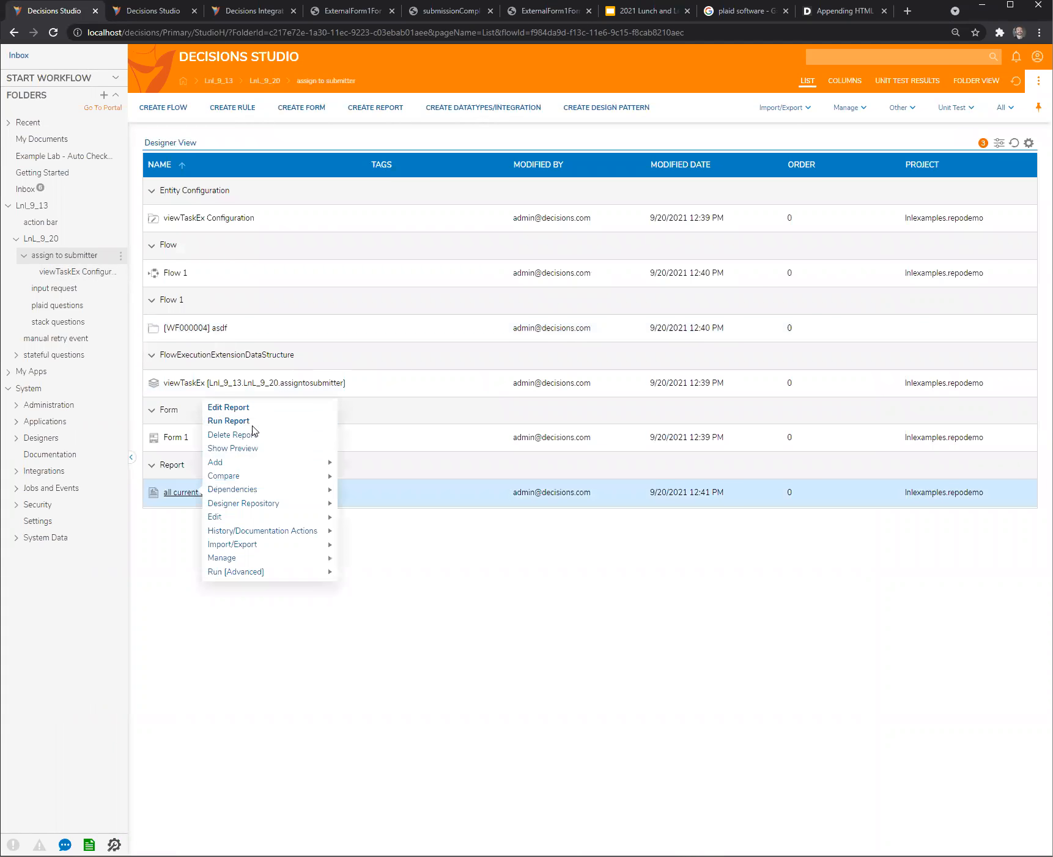
left_click(249, 423)
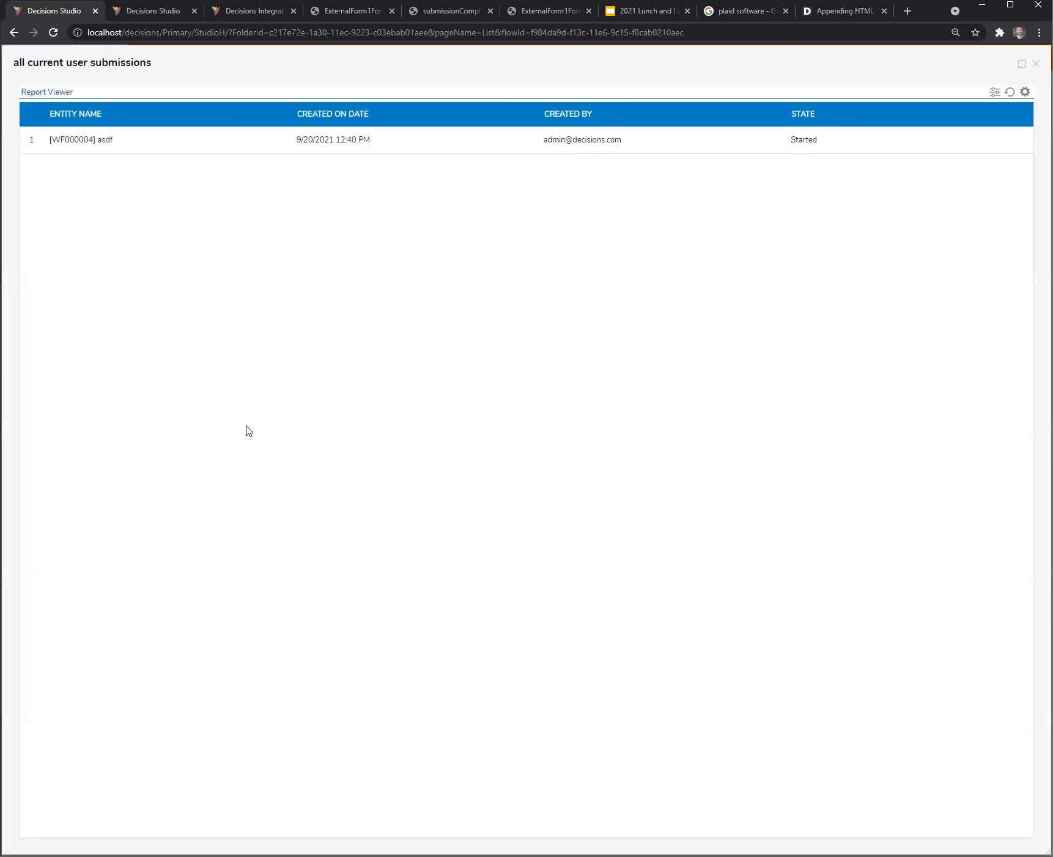
- Run View Details on the asdf submission to check its stored form value, then close the form and the report
left_click(159, 143)
left_click(211, 107)
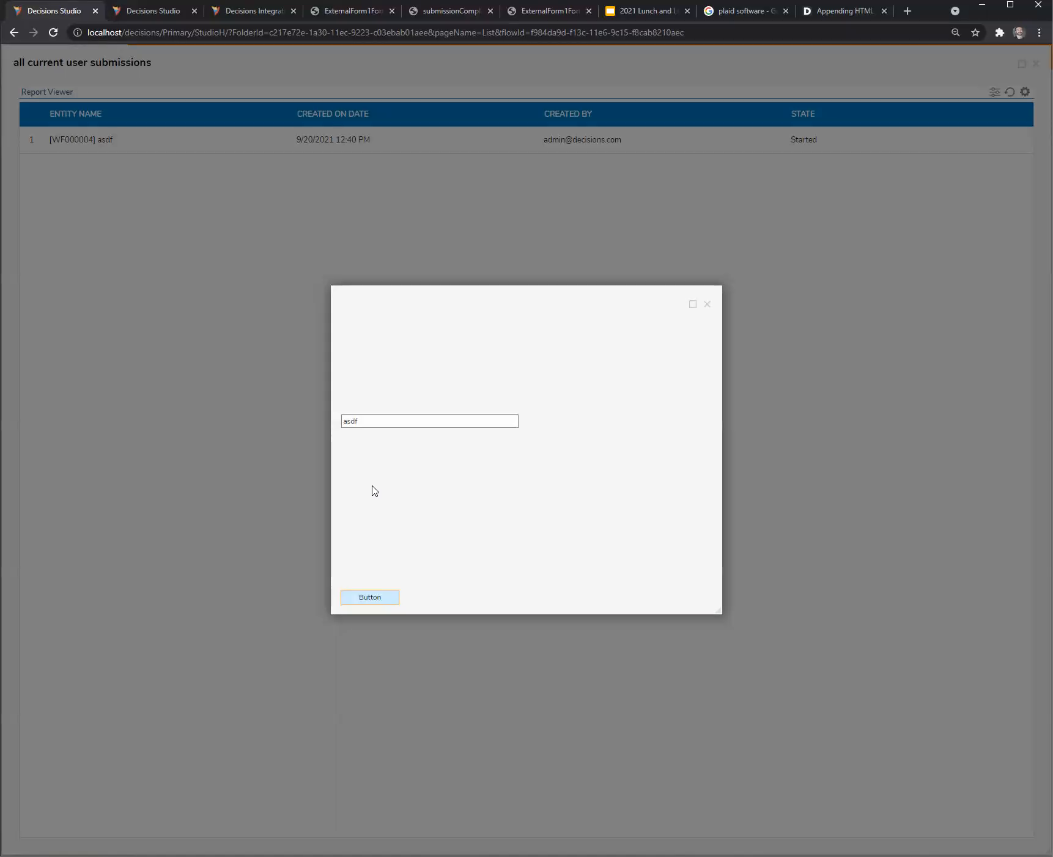
left_click_drag(559, 303, 465, 272)
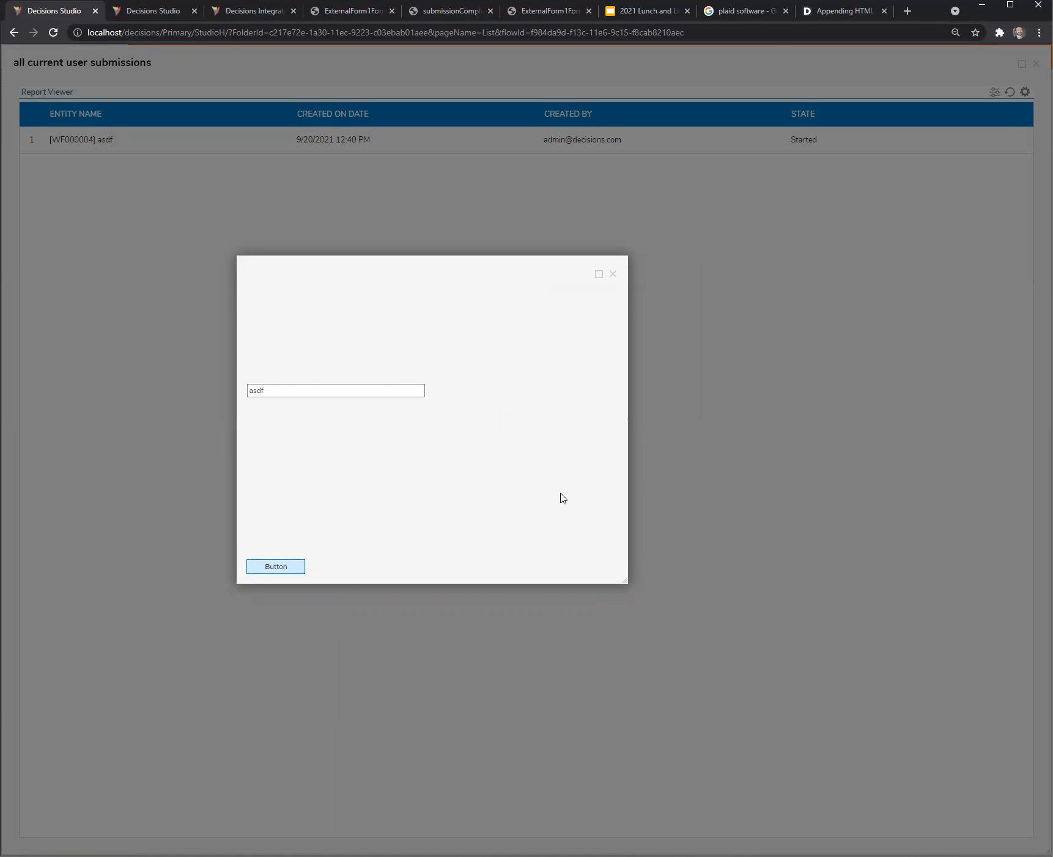
left_click_drag(517, 272, 502, 262)
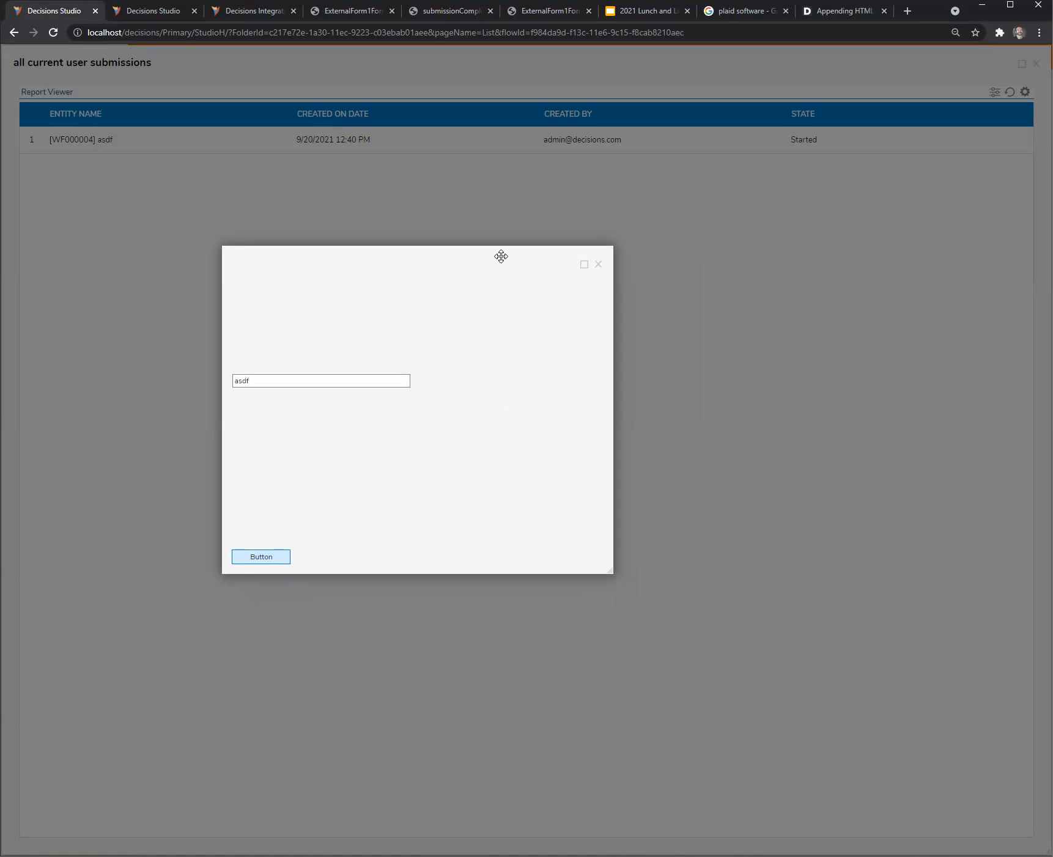
left_click(599, 264)
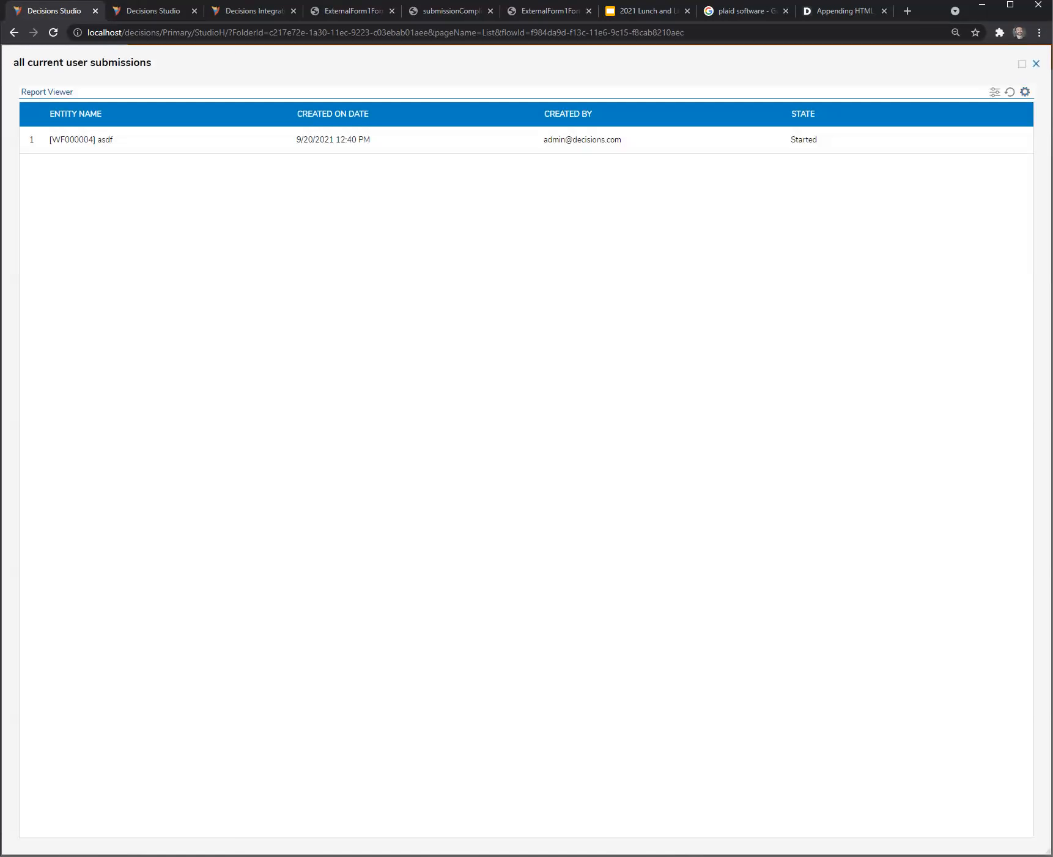
left_click(1036, 63)
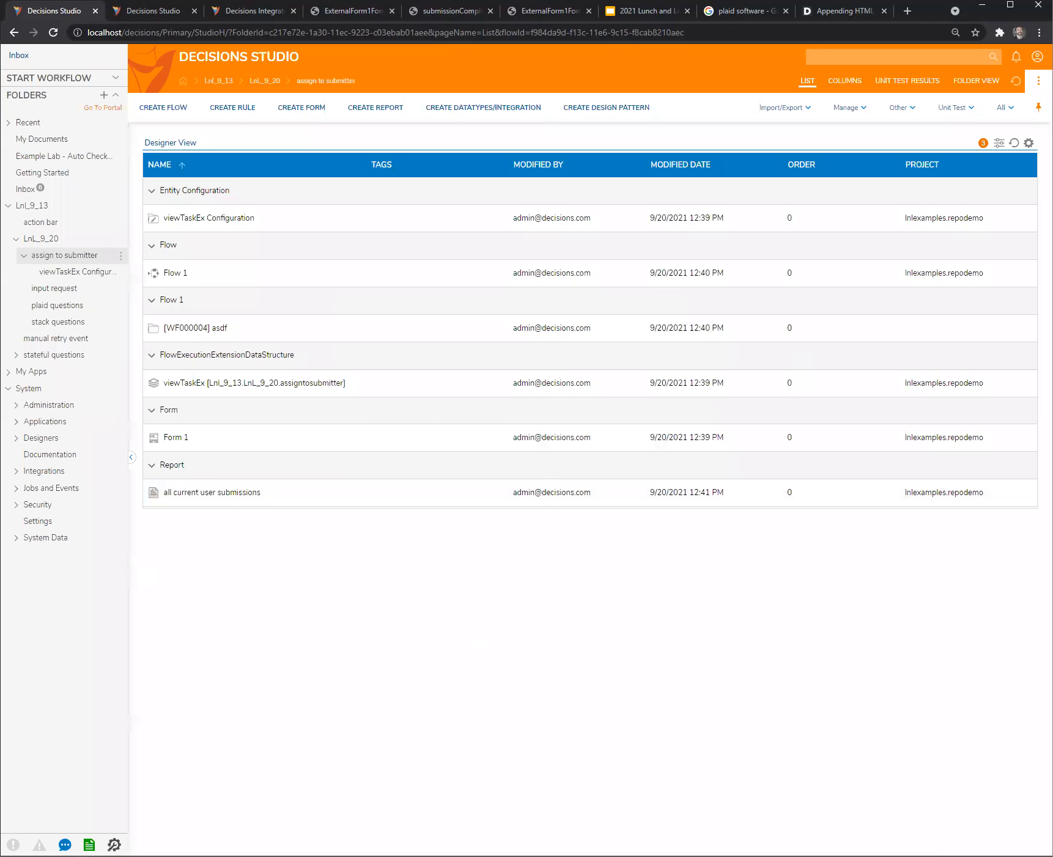